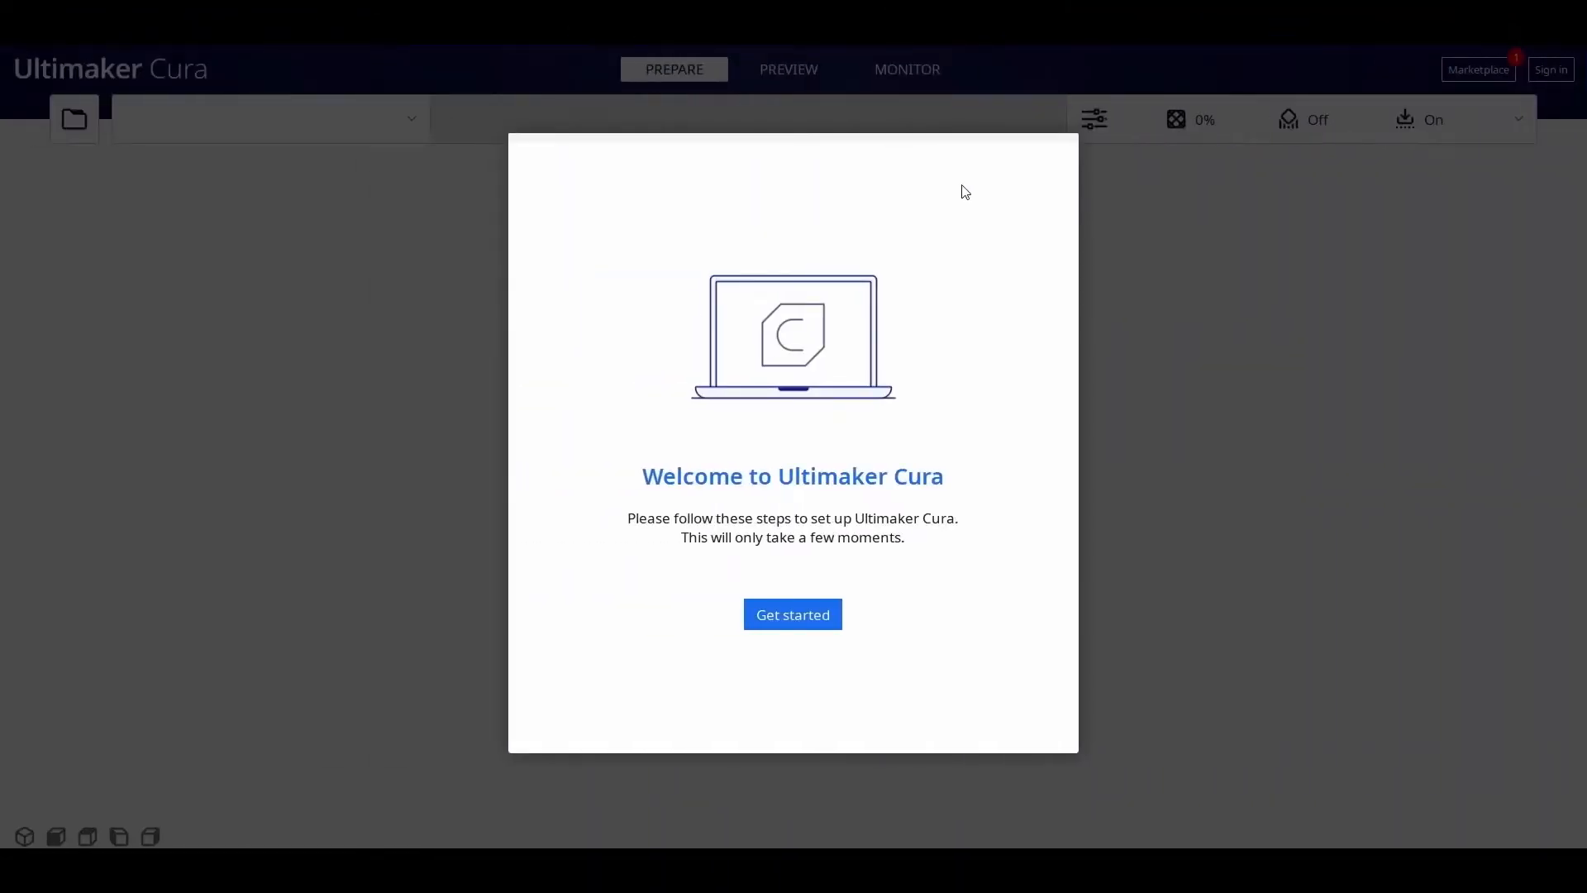
Step: Begin the first-run setup, accept the user agreement, and skip signing in to reach the printer selection
{"action": "left_click", "coordinate": [772, 615]}
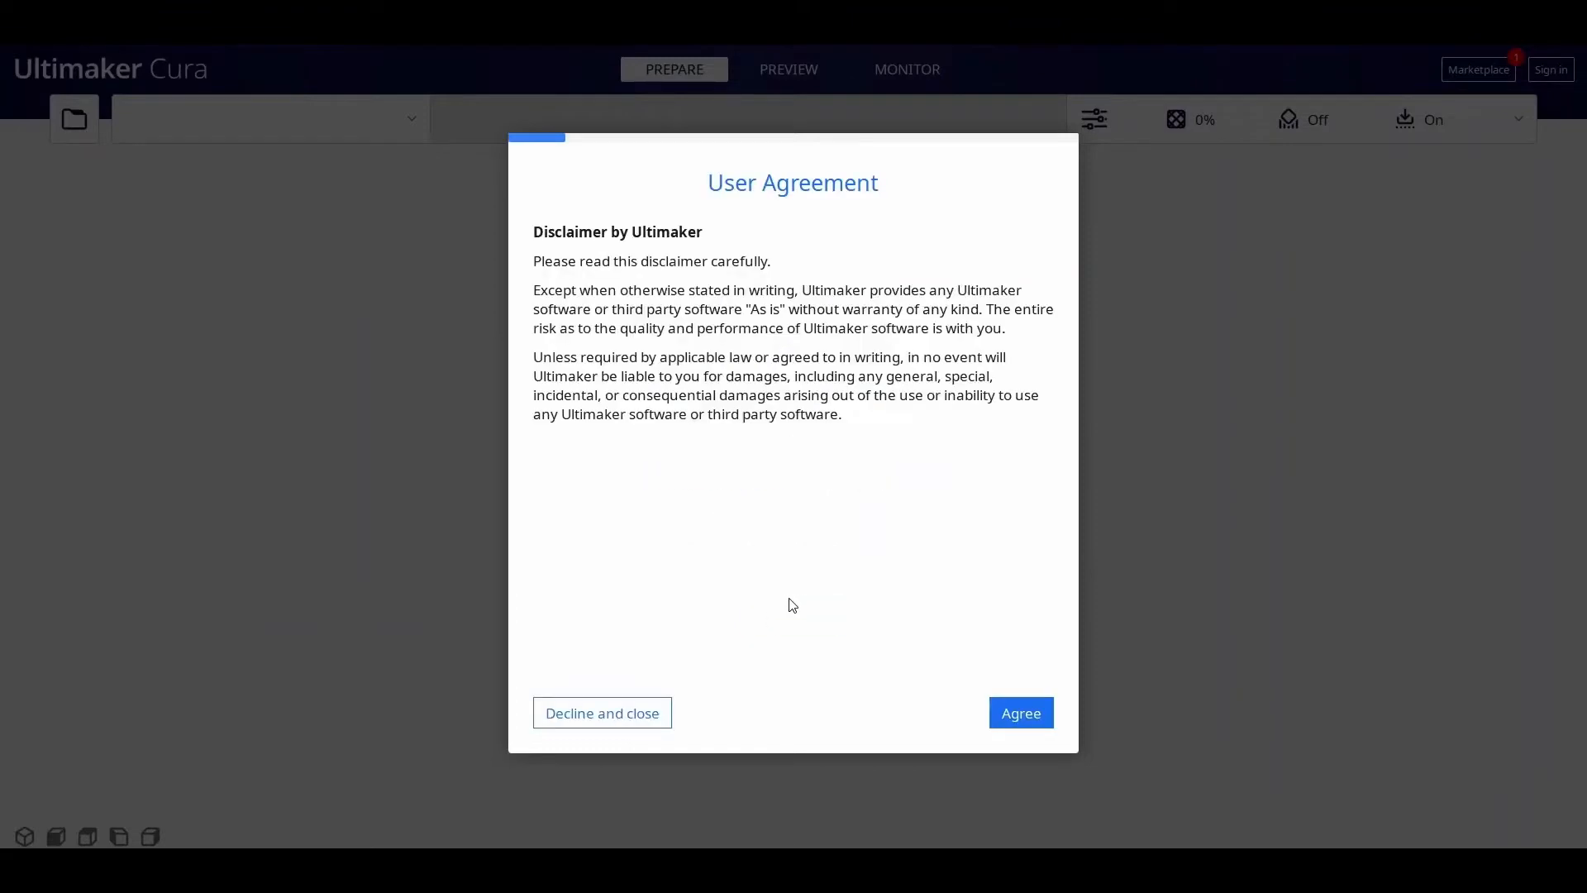
{"action": "left_click", "coordinate": [1022, 719]}
{"action": "left_click", "coordinate": [1025, 715]}
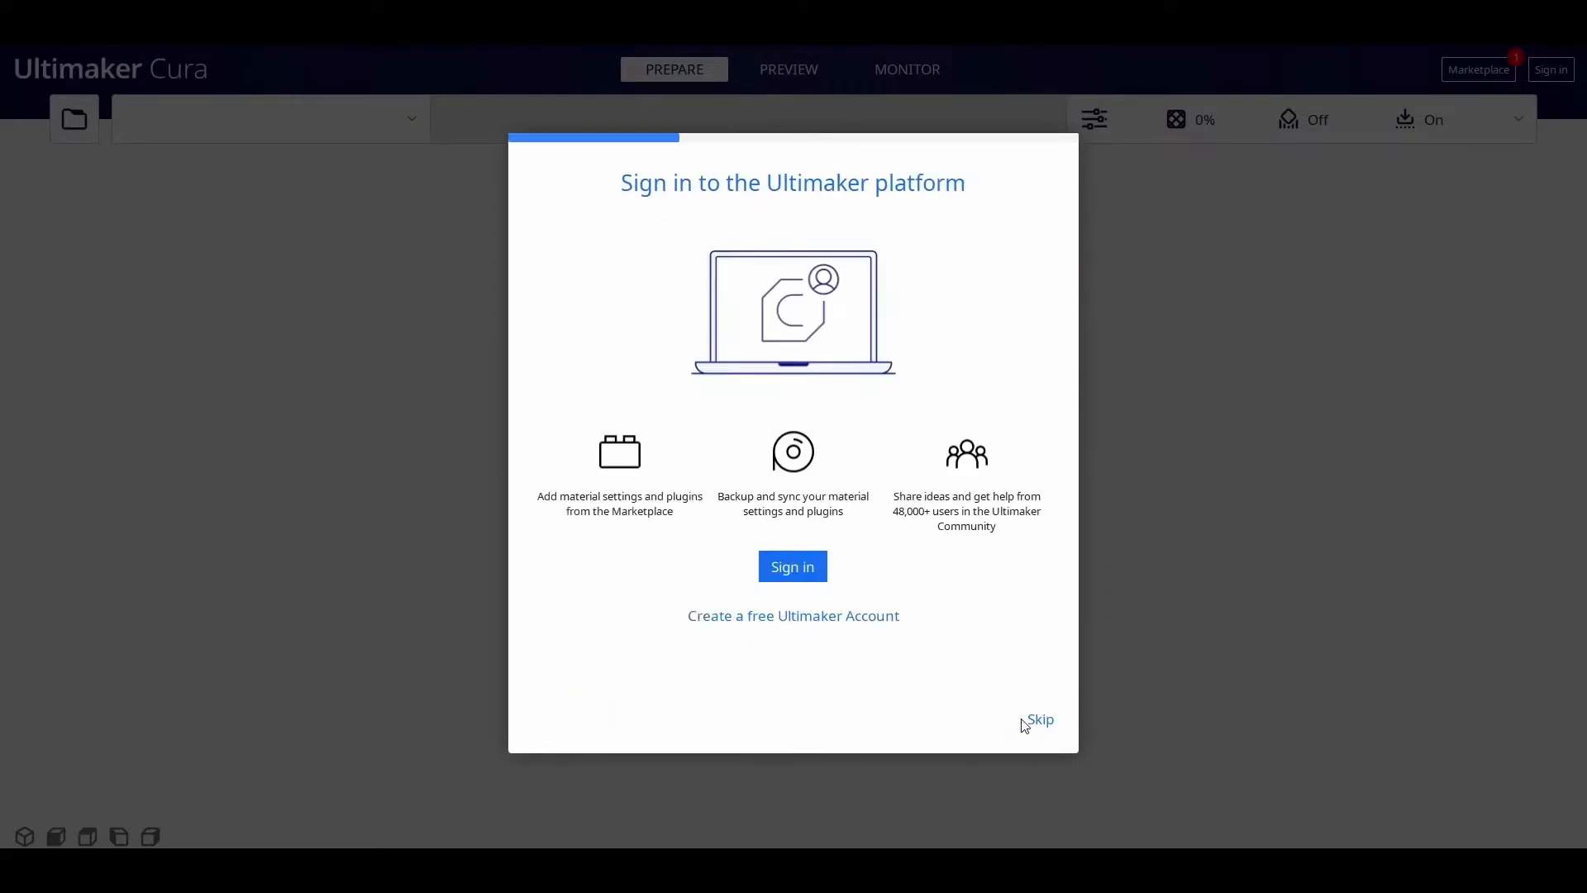
{"action": "left_click", "coordinate": [1043, 724]}
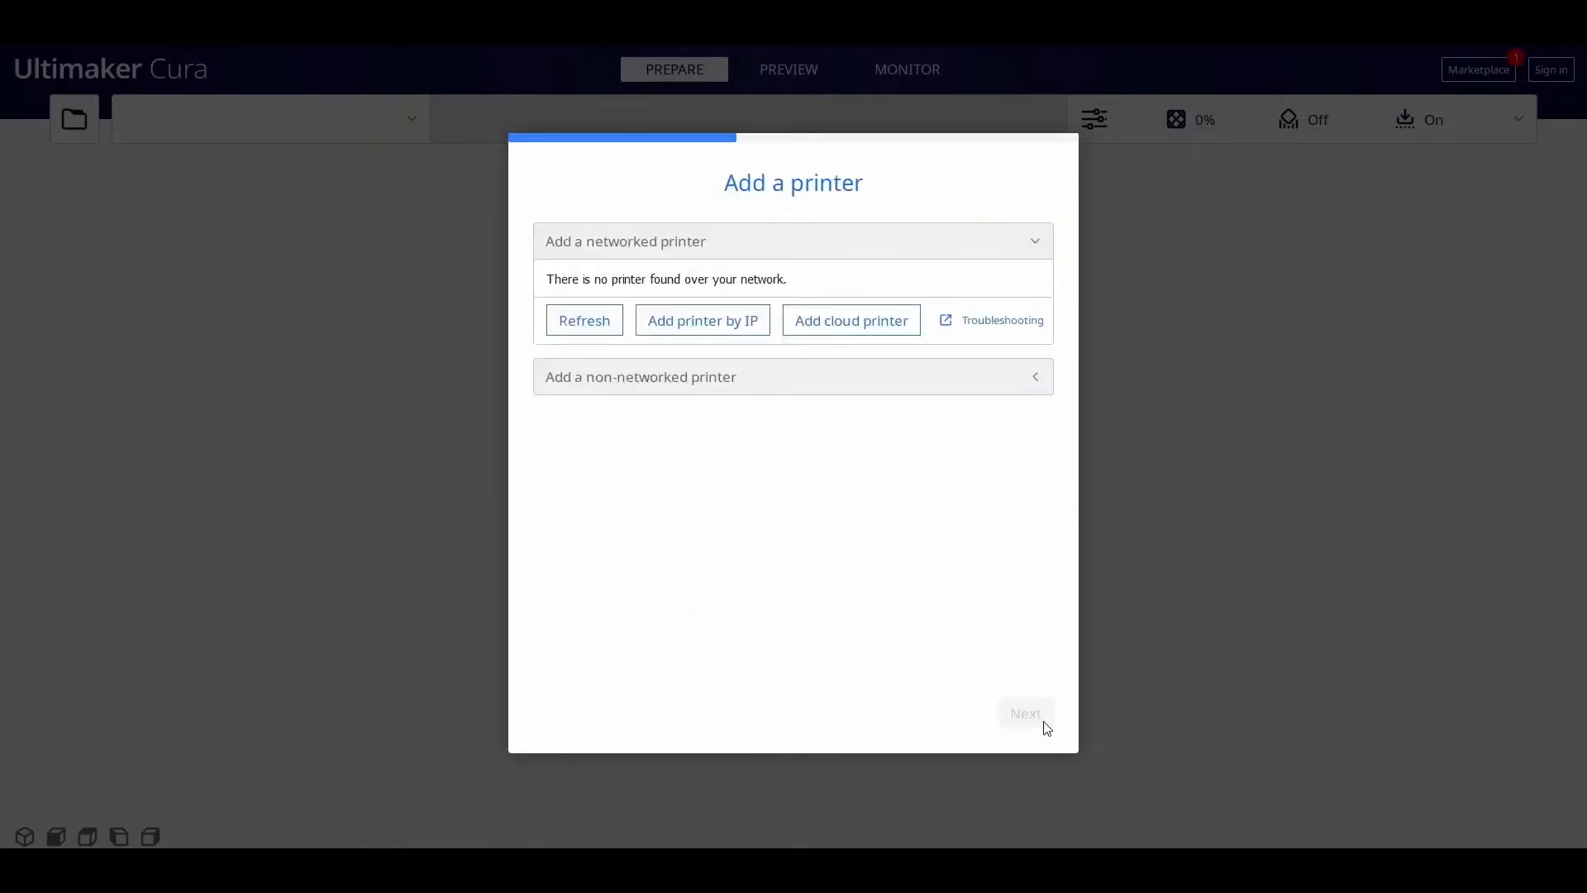
{"action": "left_click", "coordinate": [1030, 243]}
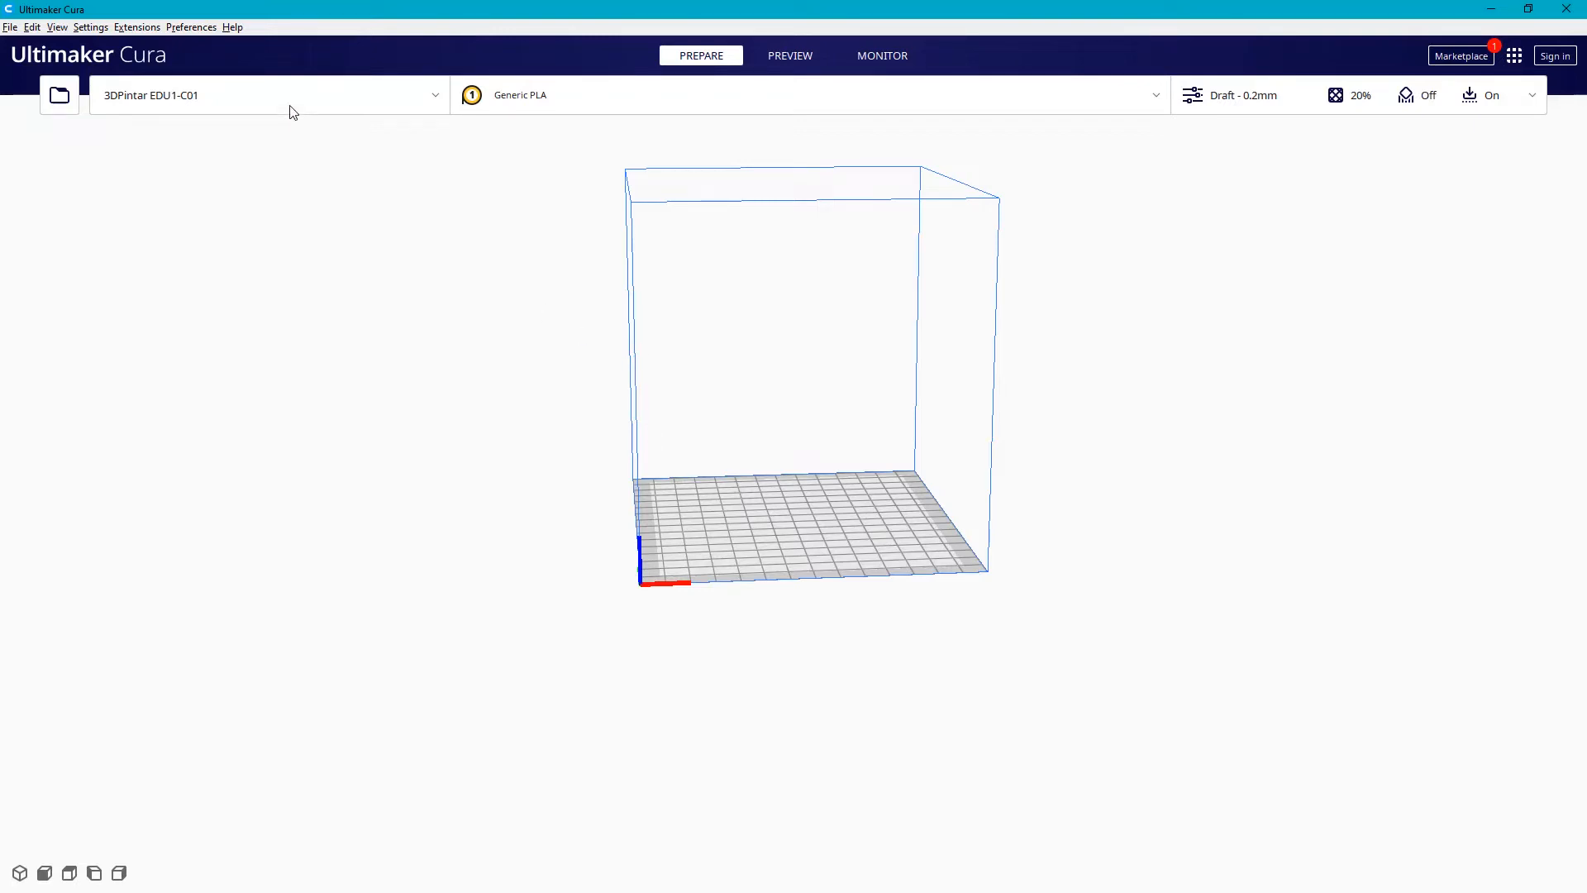
Step: Start adding a non-networked printer and choose Custom FFF printer from the Custom manufacturer group
{"action": "left_click", "coordinate": [267, 91]}
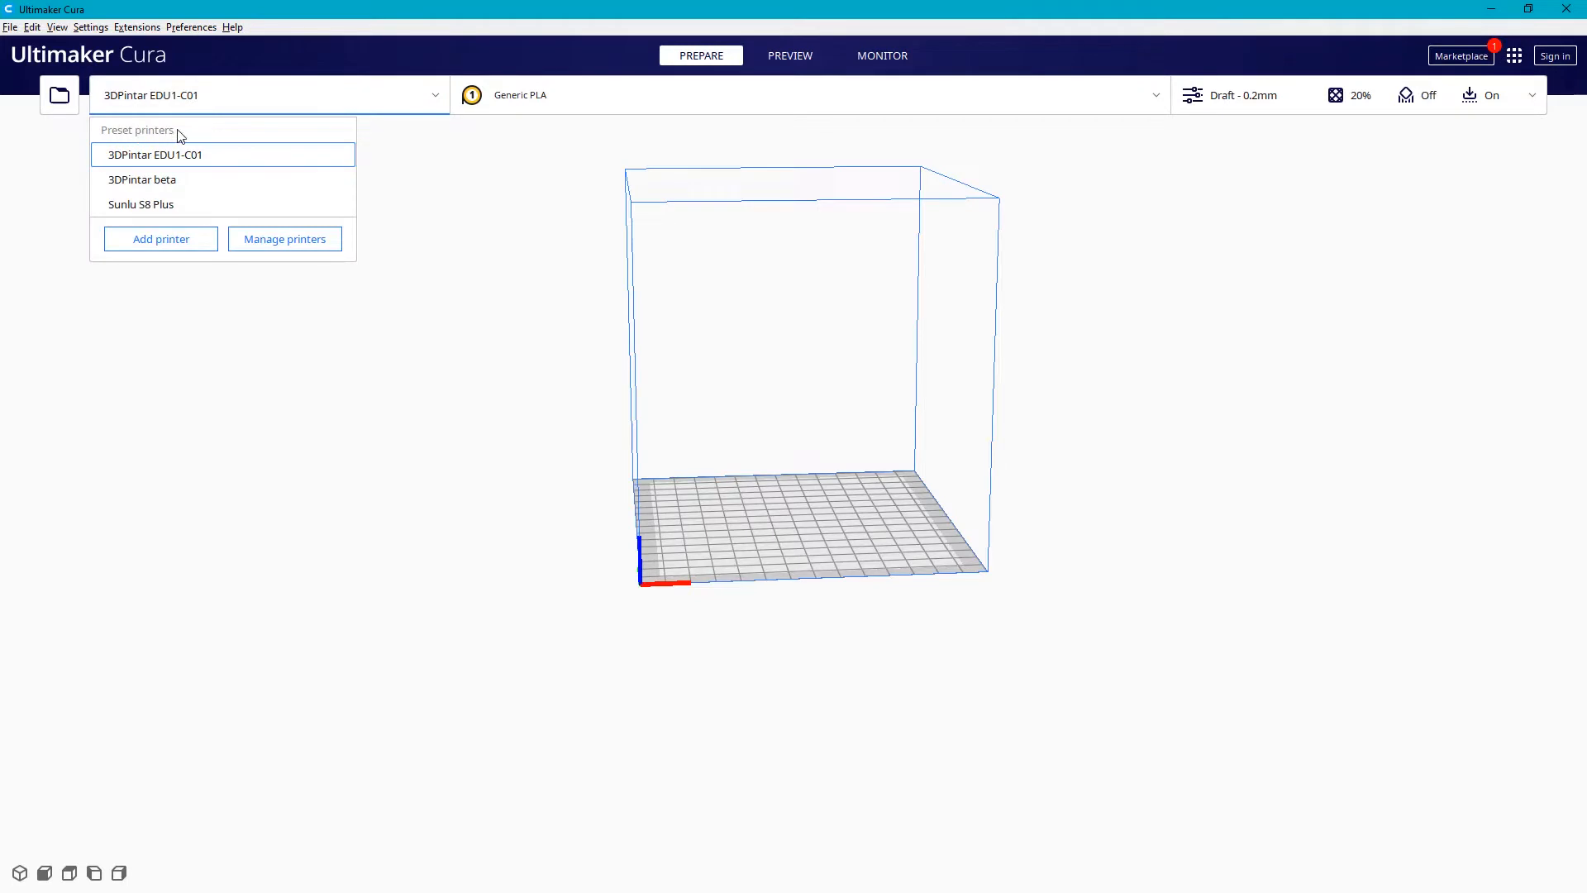
{"action": "left_click", "coordinate": [157, 253]}
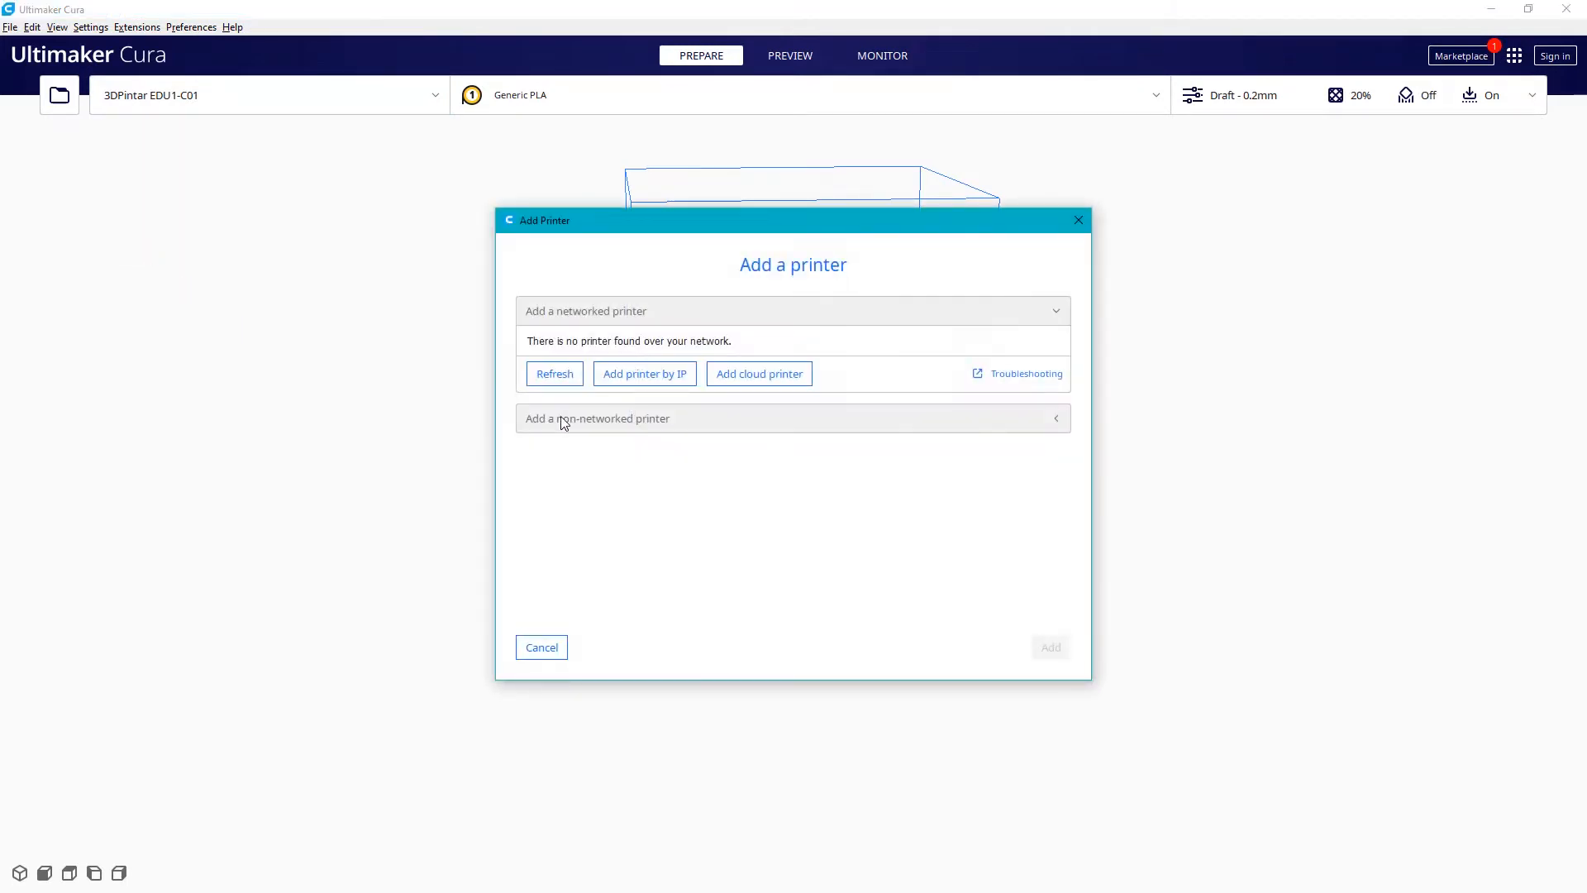
{"action": "left_click", "coordinate": [757, 427]}
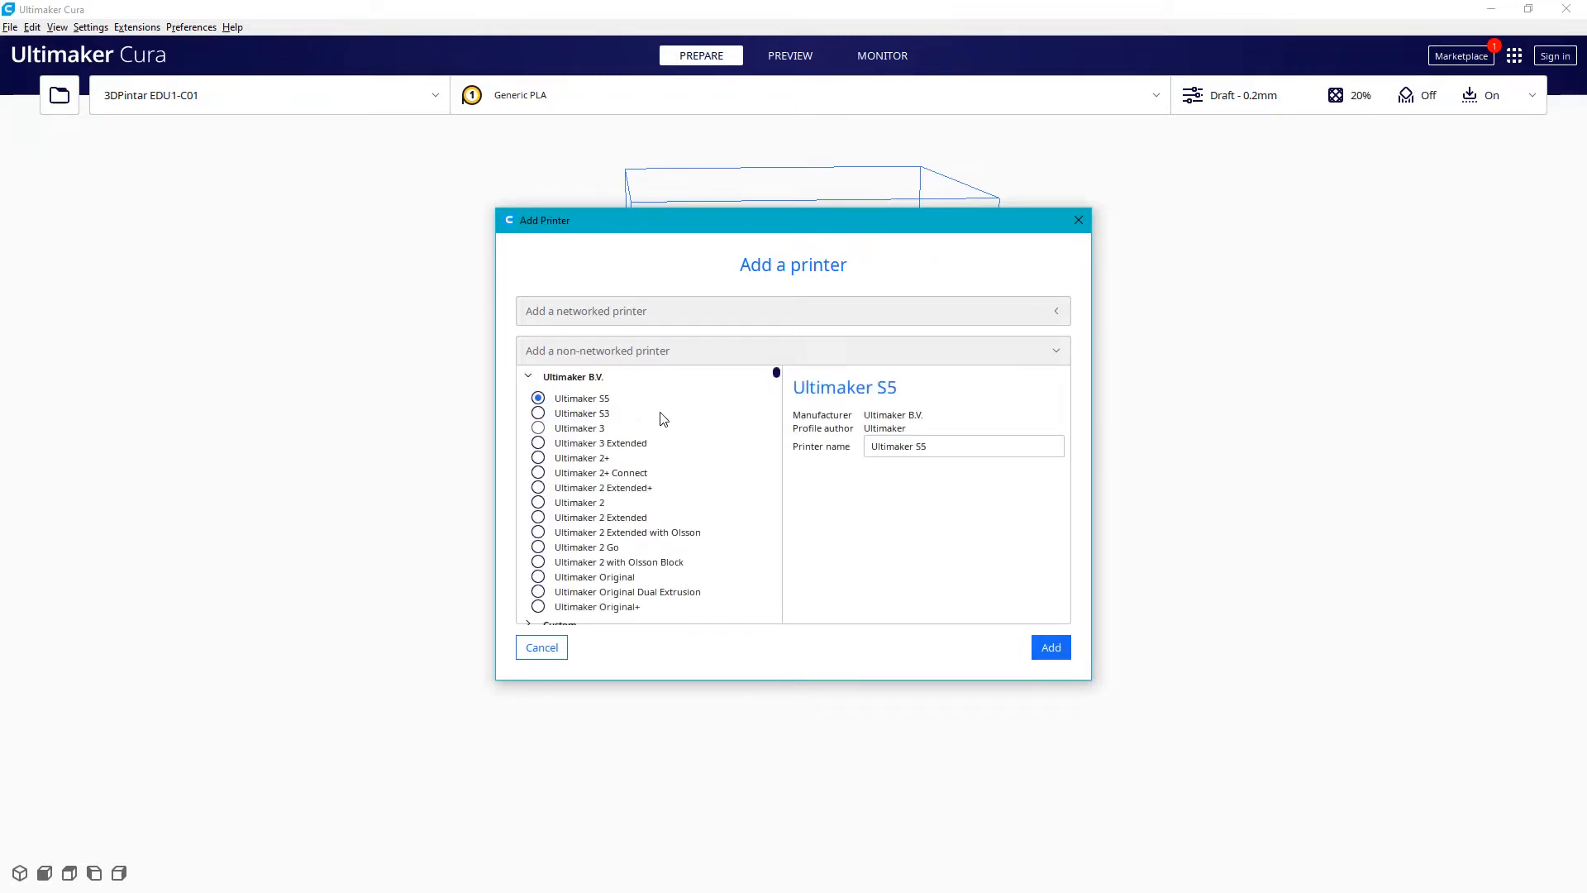
{"action": "scroll", "coordinate": [612, 446], "scroll_direction": "down", "scroll_amount": 1}
{"action": "scroll", "coordinate": [620, 475], "scroll_direction": "down", "scroll_amount": 2}
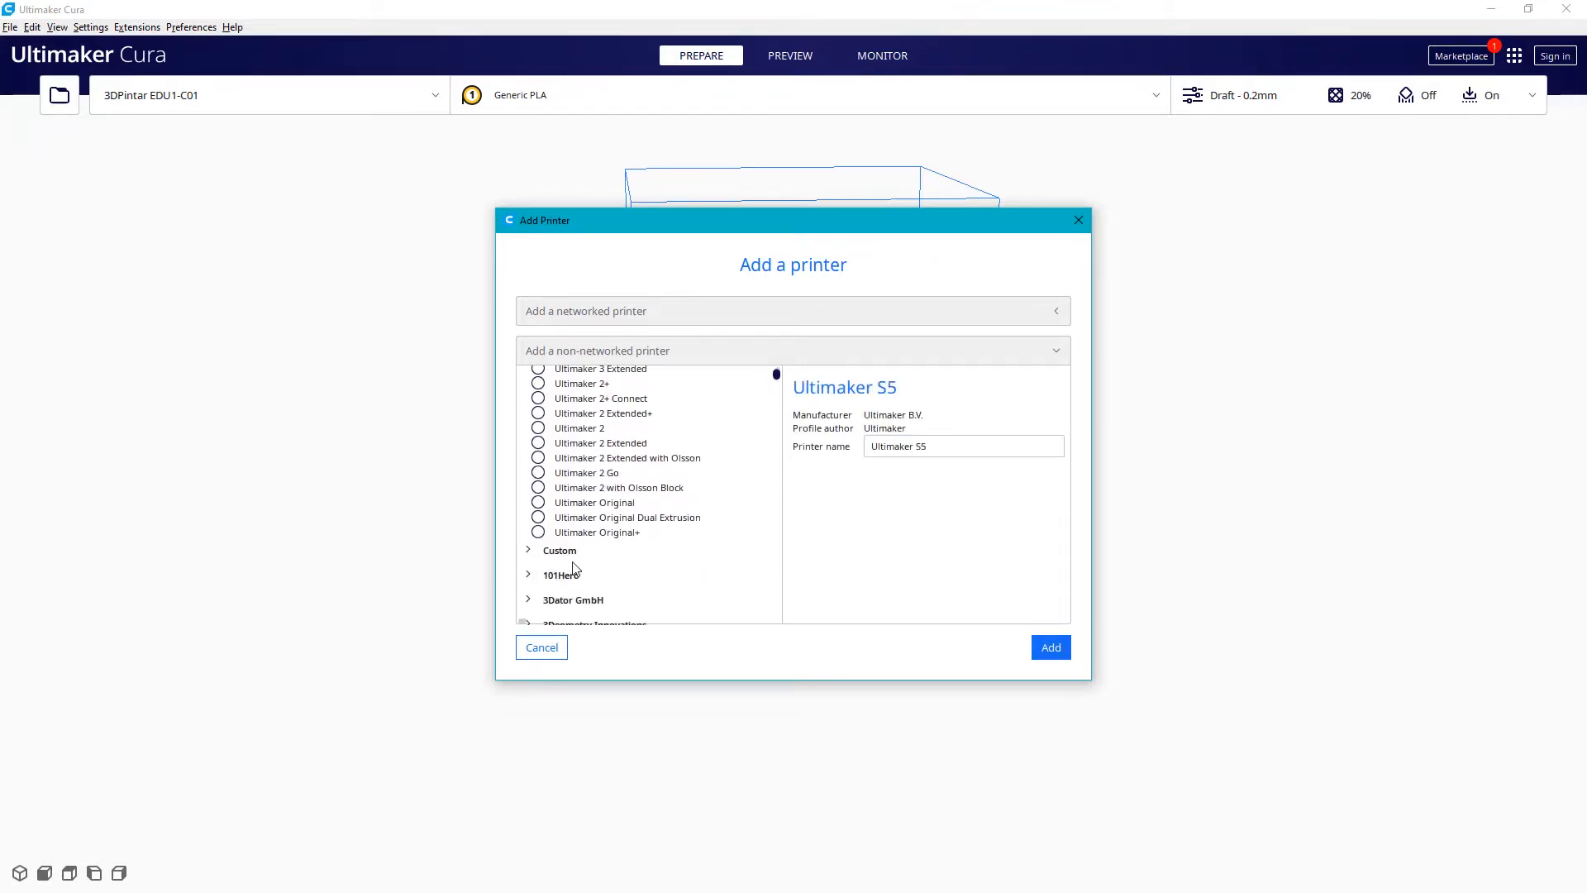
{"action": "left_click", "coordinate": [559, 550]}
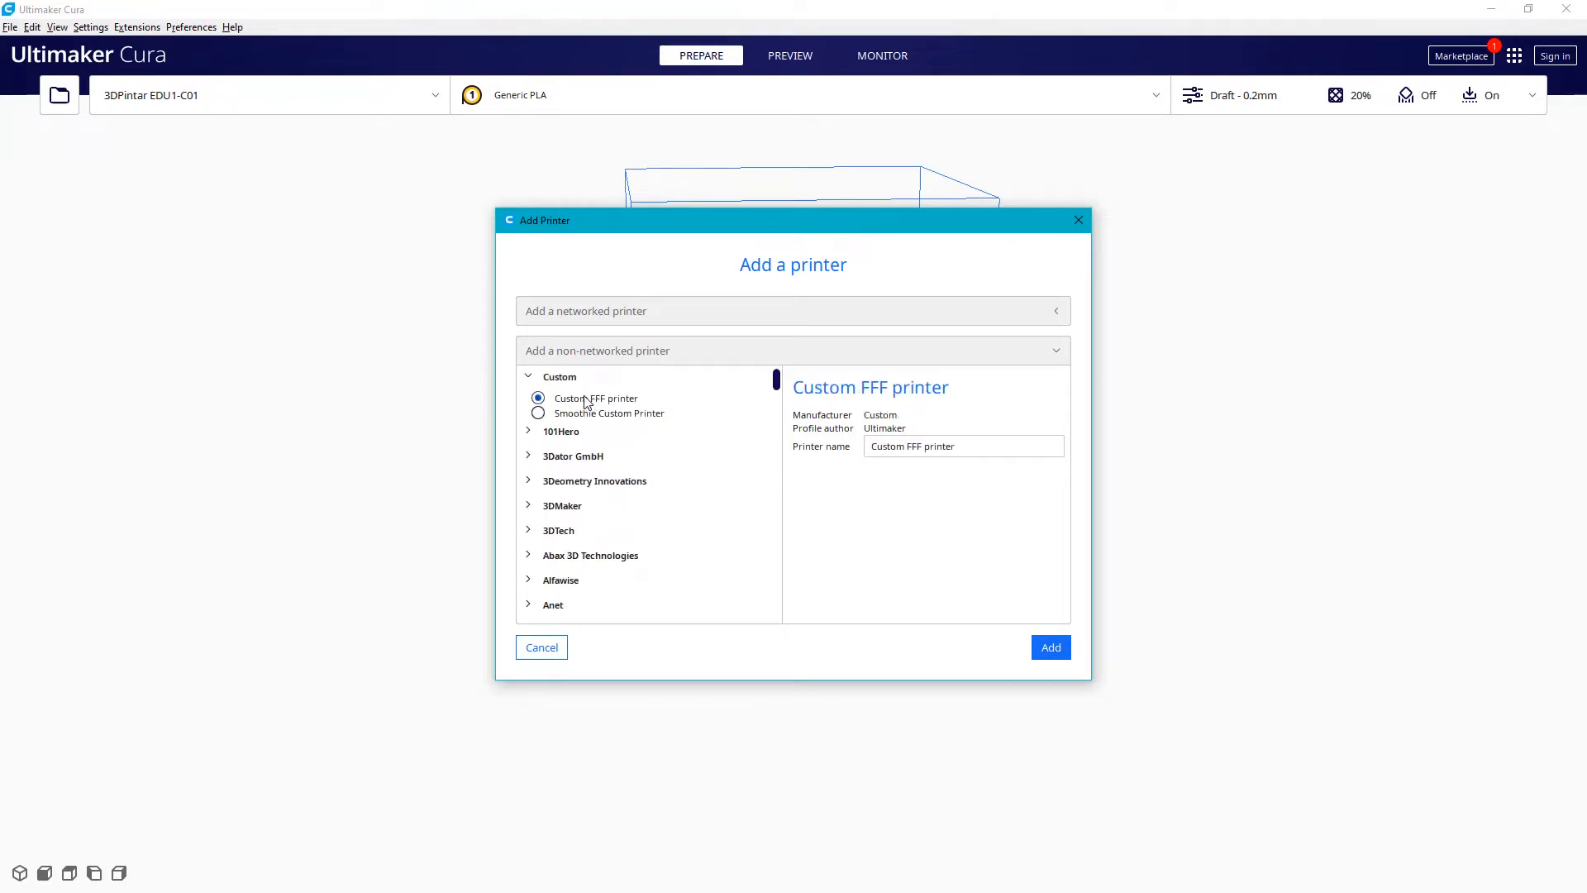
Step: Name the custom printer 3DPintar Tutorial and add it
{"action": "left_click", "coordinate": [991, 447]}
{"action": "left_click_drag", "start_coordinate": [991, 447], "coordinate": [806, 455]}
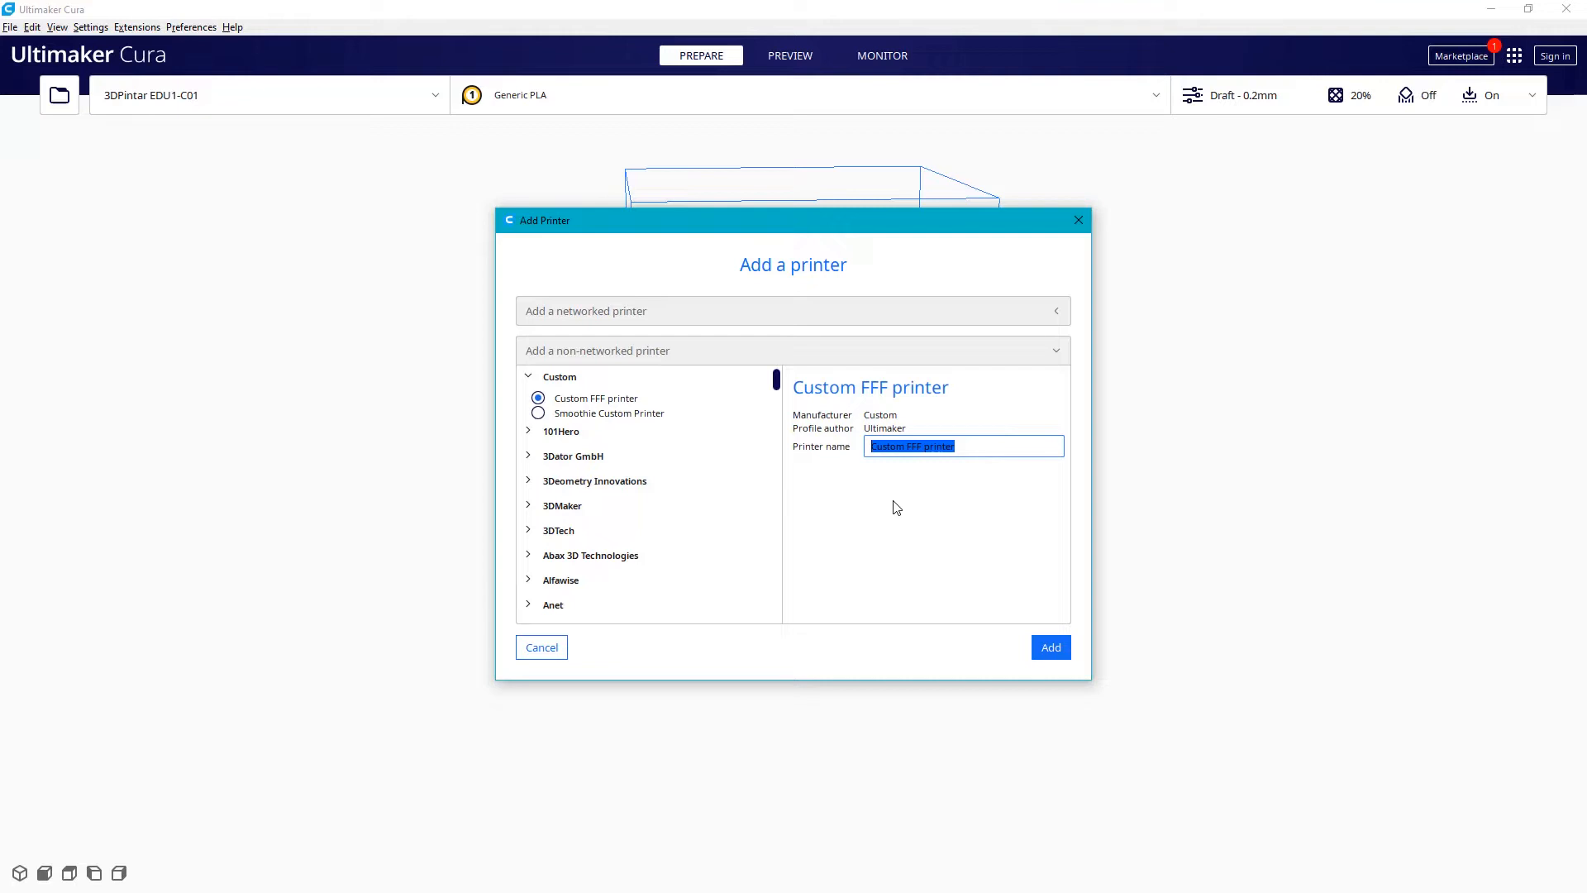
{"action": "type", "text": "3DPintar Tutorial"}
{"action": "left_click", "coordinate": [1054, 649]}
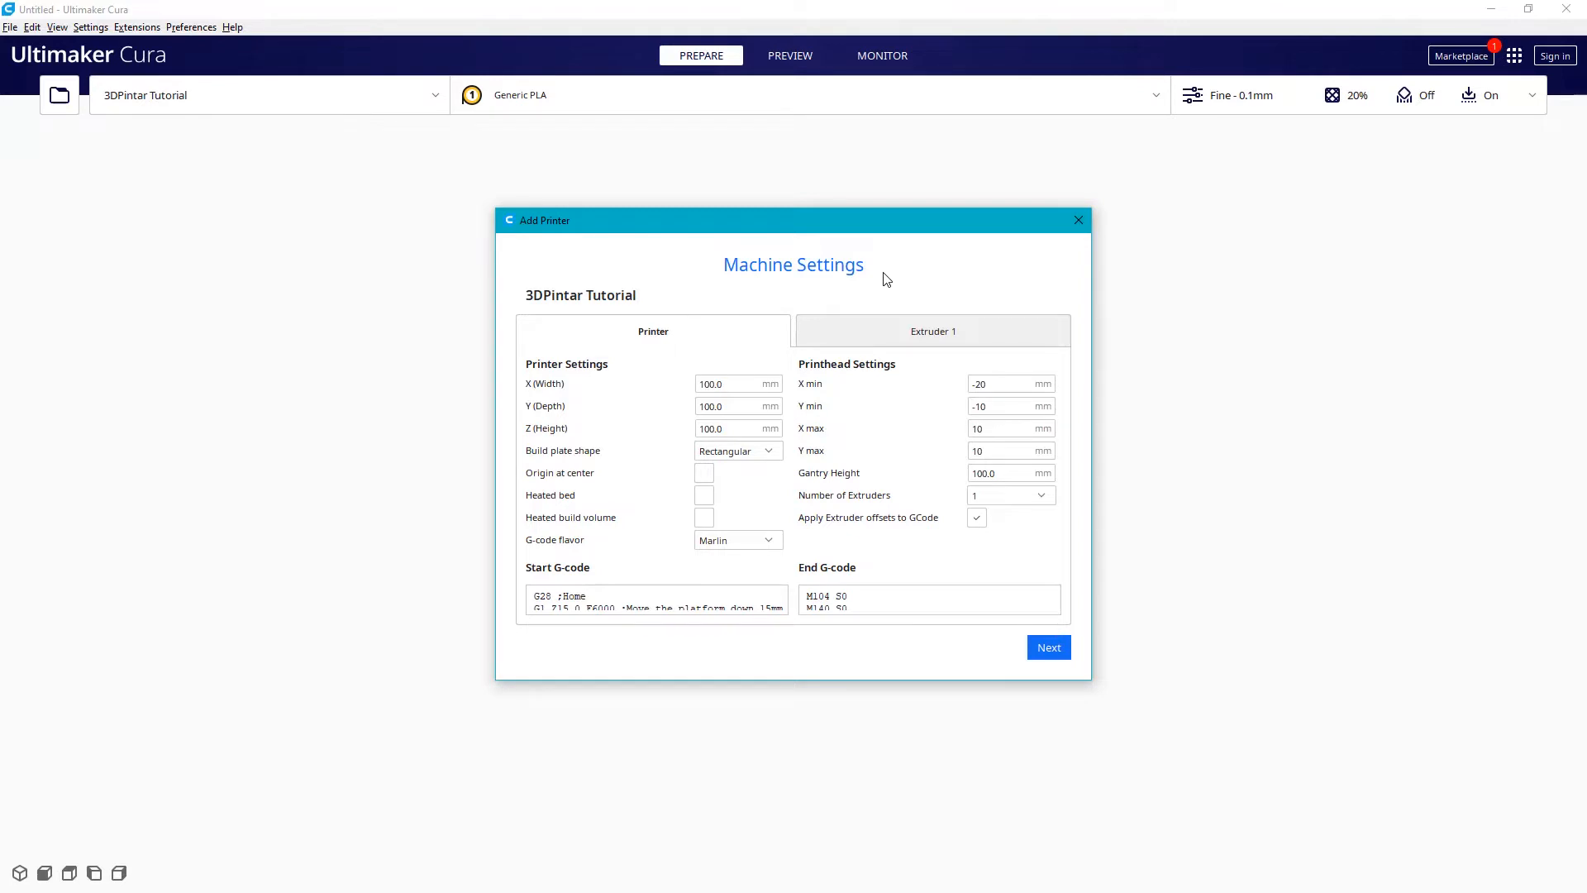
Step: Set the build volume to 140 mm width, 160 mm depth and 150 mm height, with a gantry height of 150 mm
{"action": "left_click_drag", "start_coordinate": [738, 382], "coordinate": [657, 376]}
{"action": "type", "text": "140"}
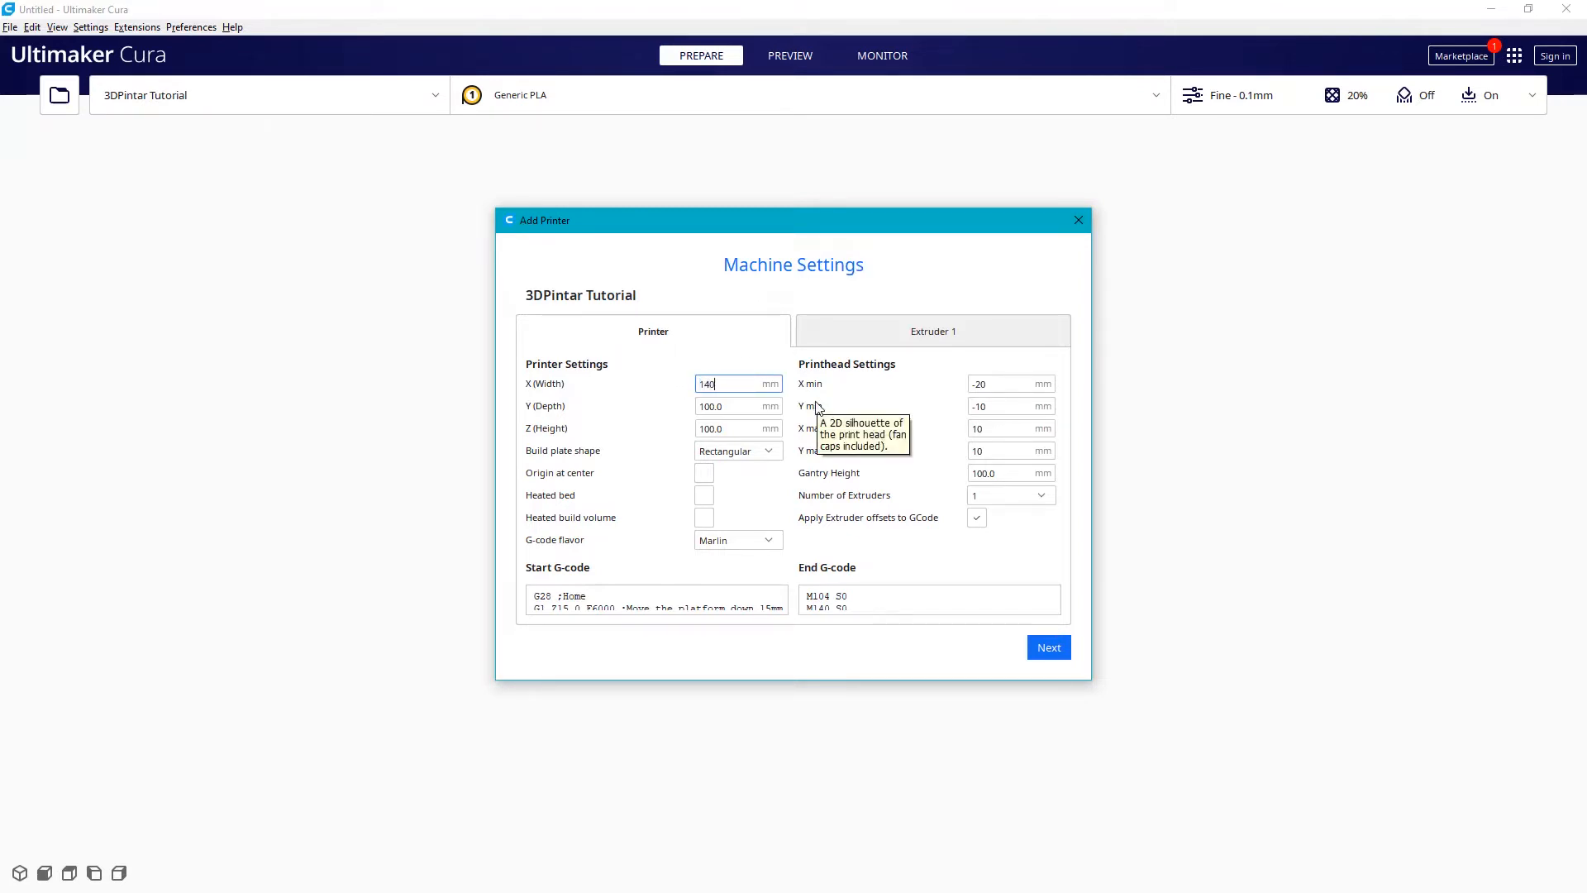
{"action": "key", "text": "Tab"}
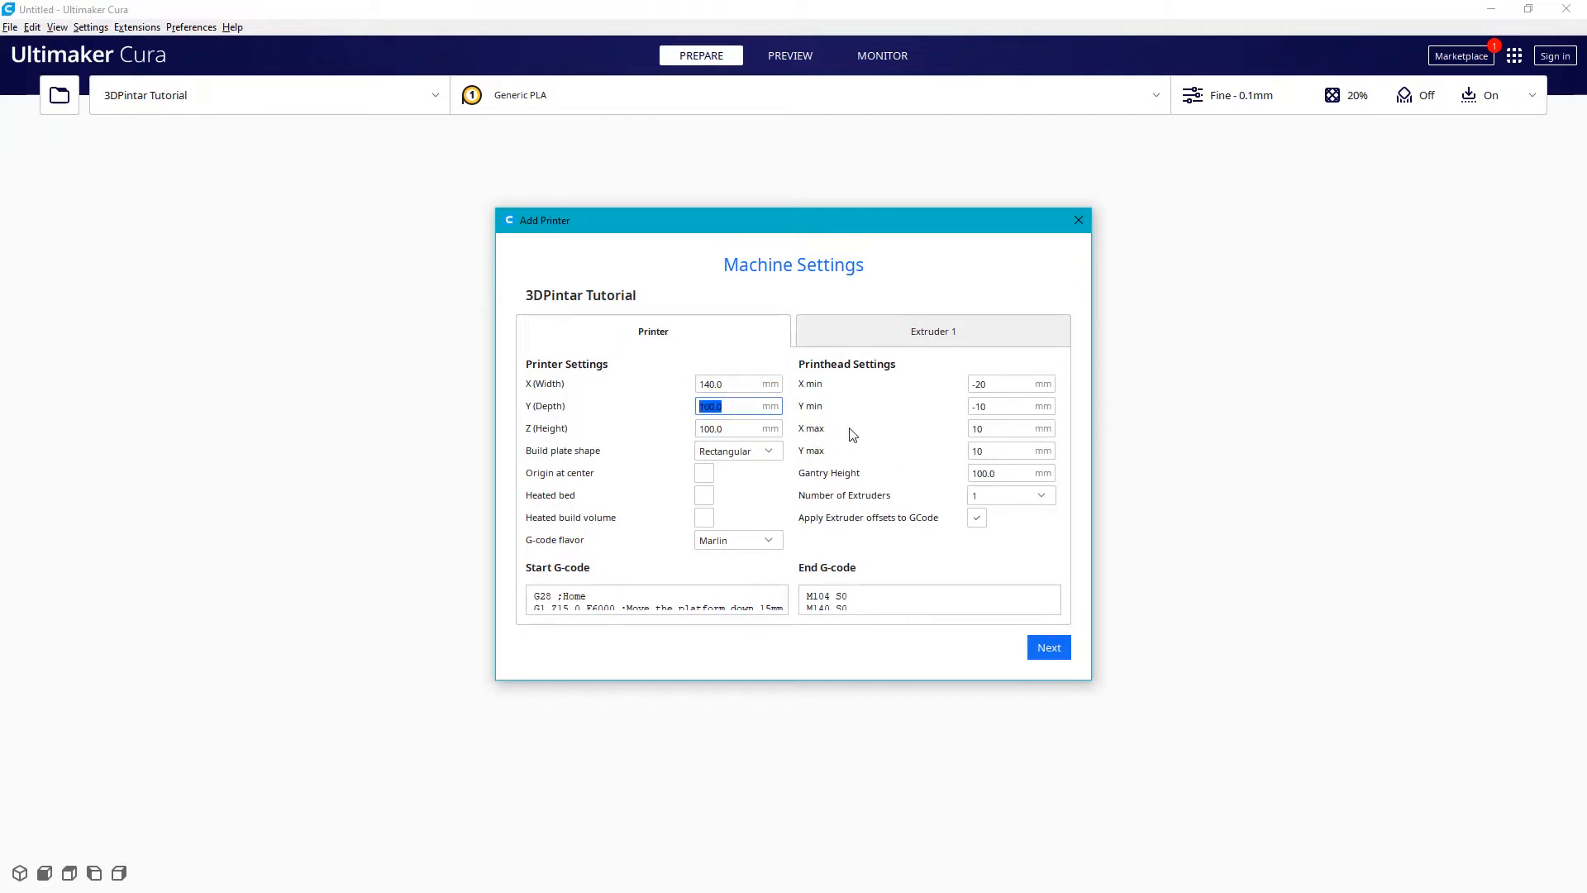
{"action": "type", "text": "160"}
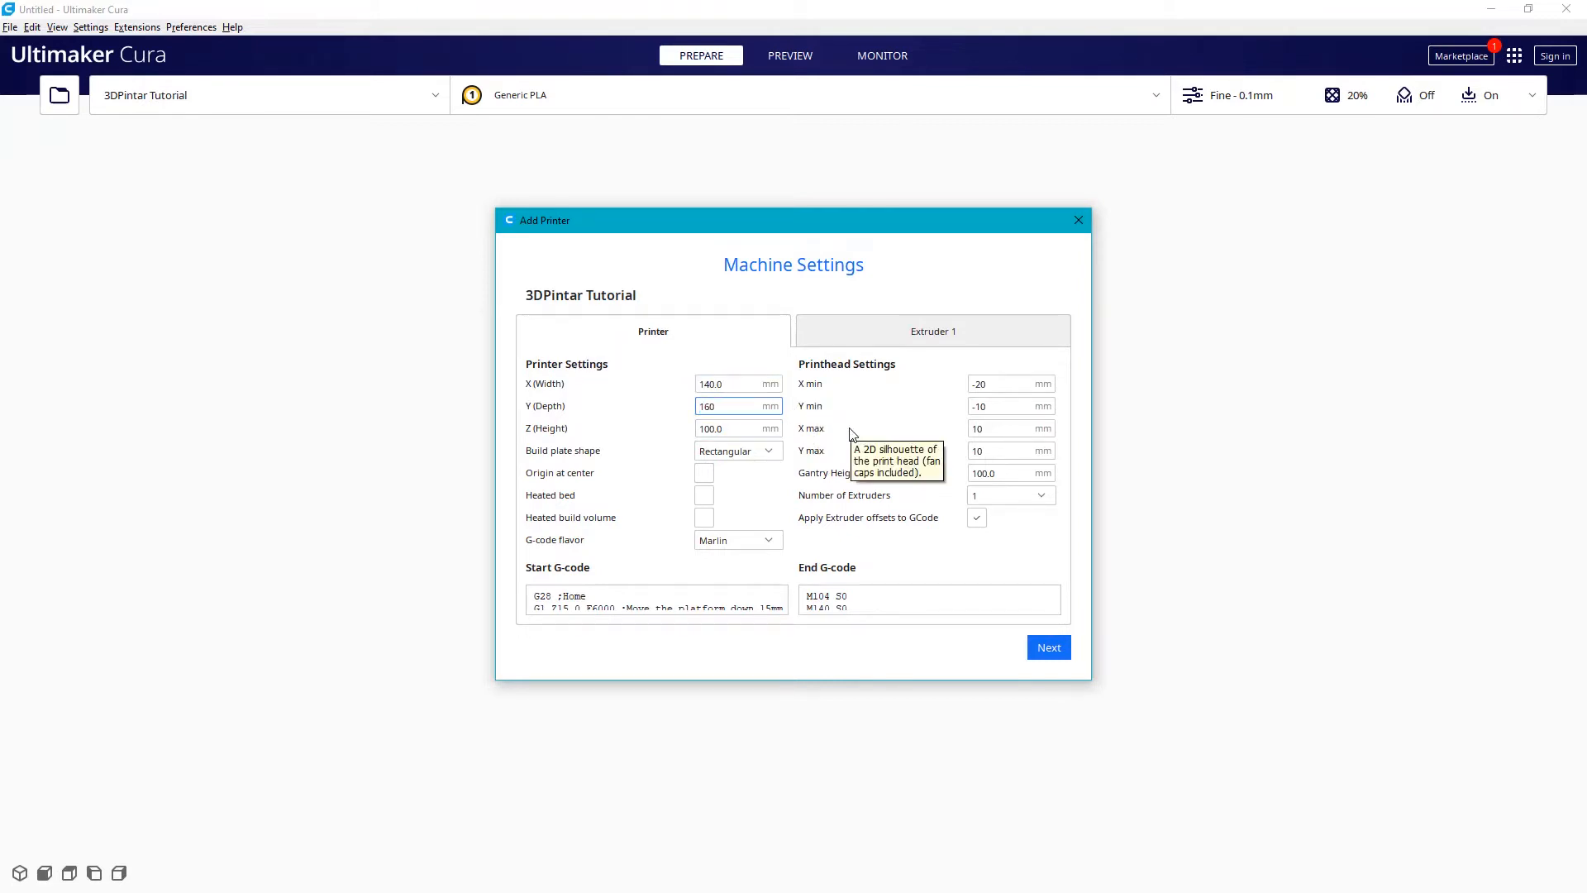
{"action": "key", "text": "Tab"}
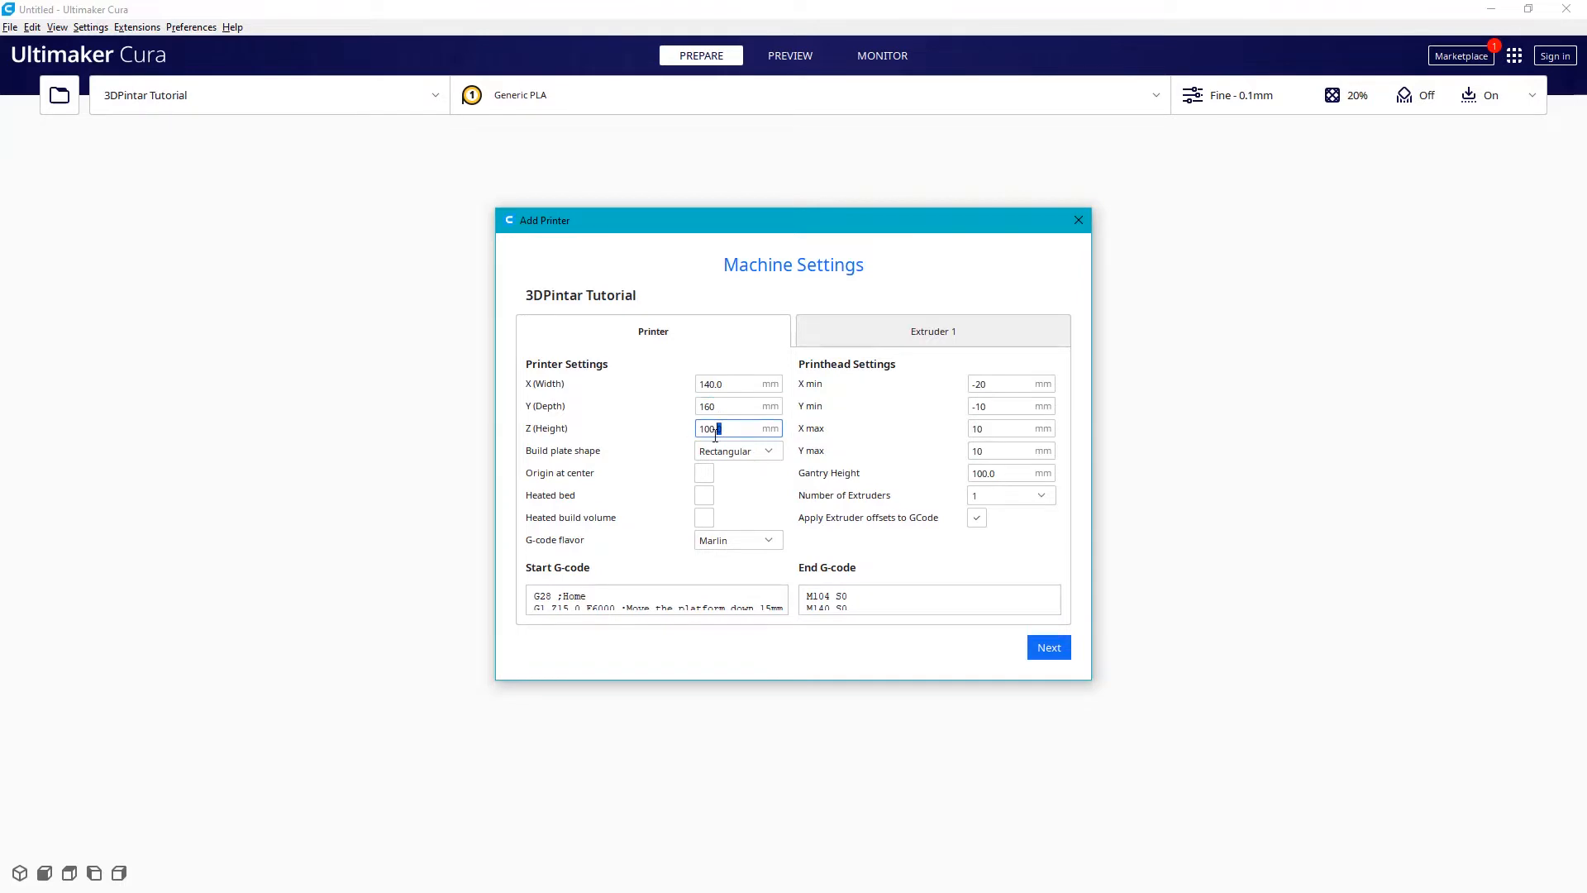
{"action": "type", "text": "150"}
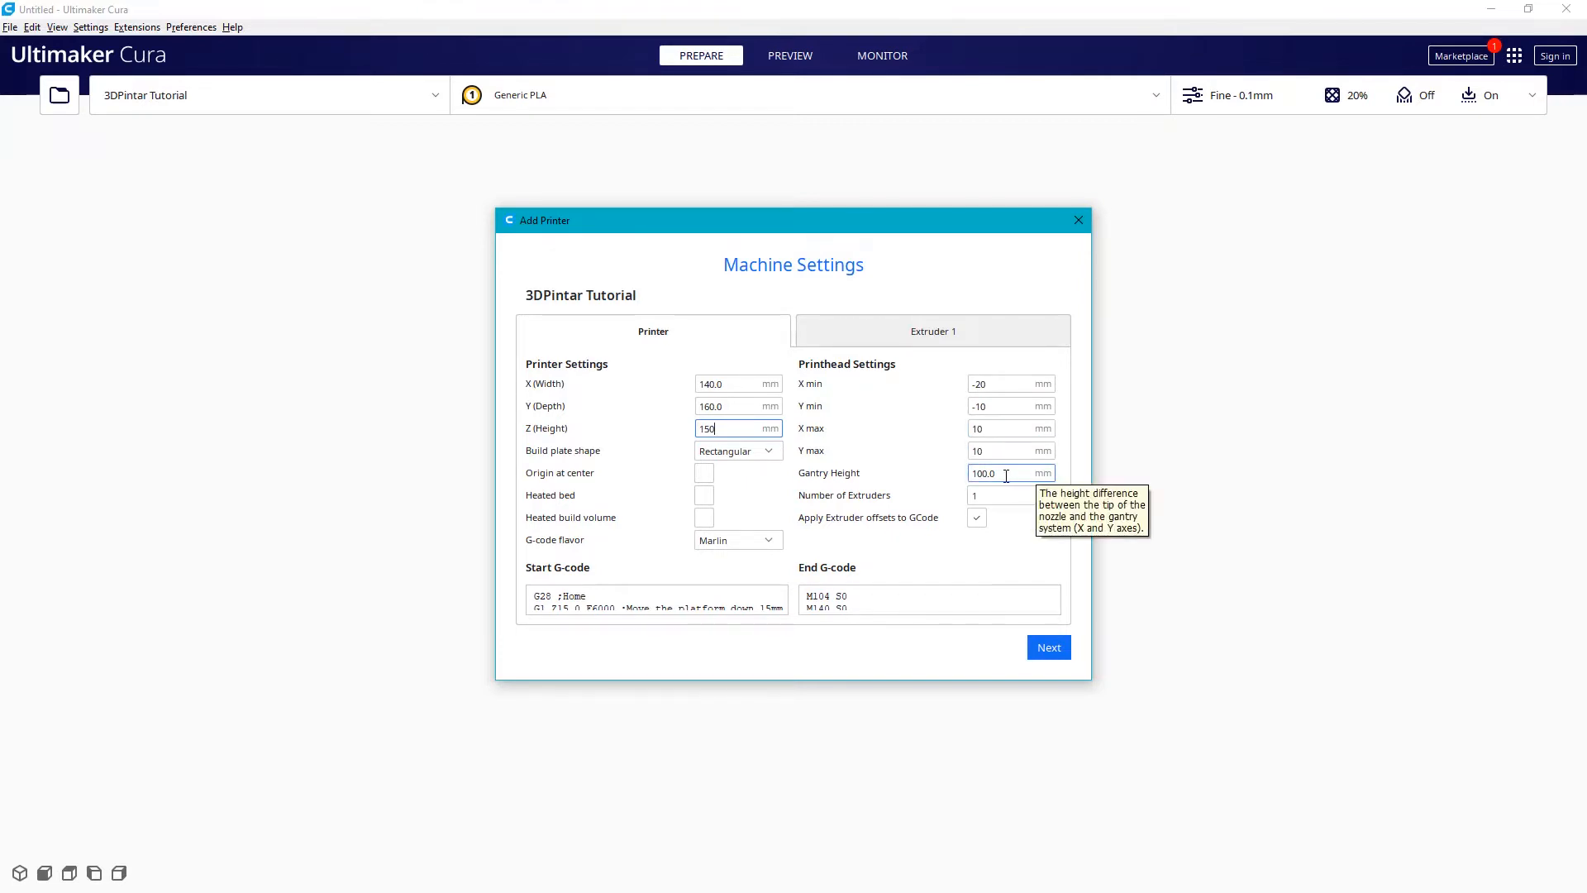
{"action": "left_click", "coordinate": [1006, 476]}
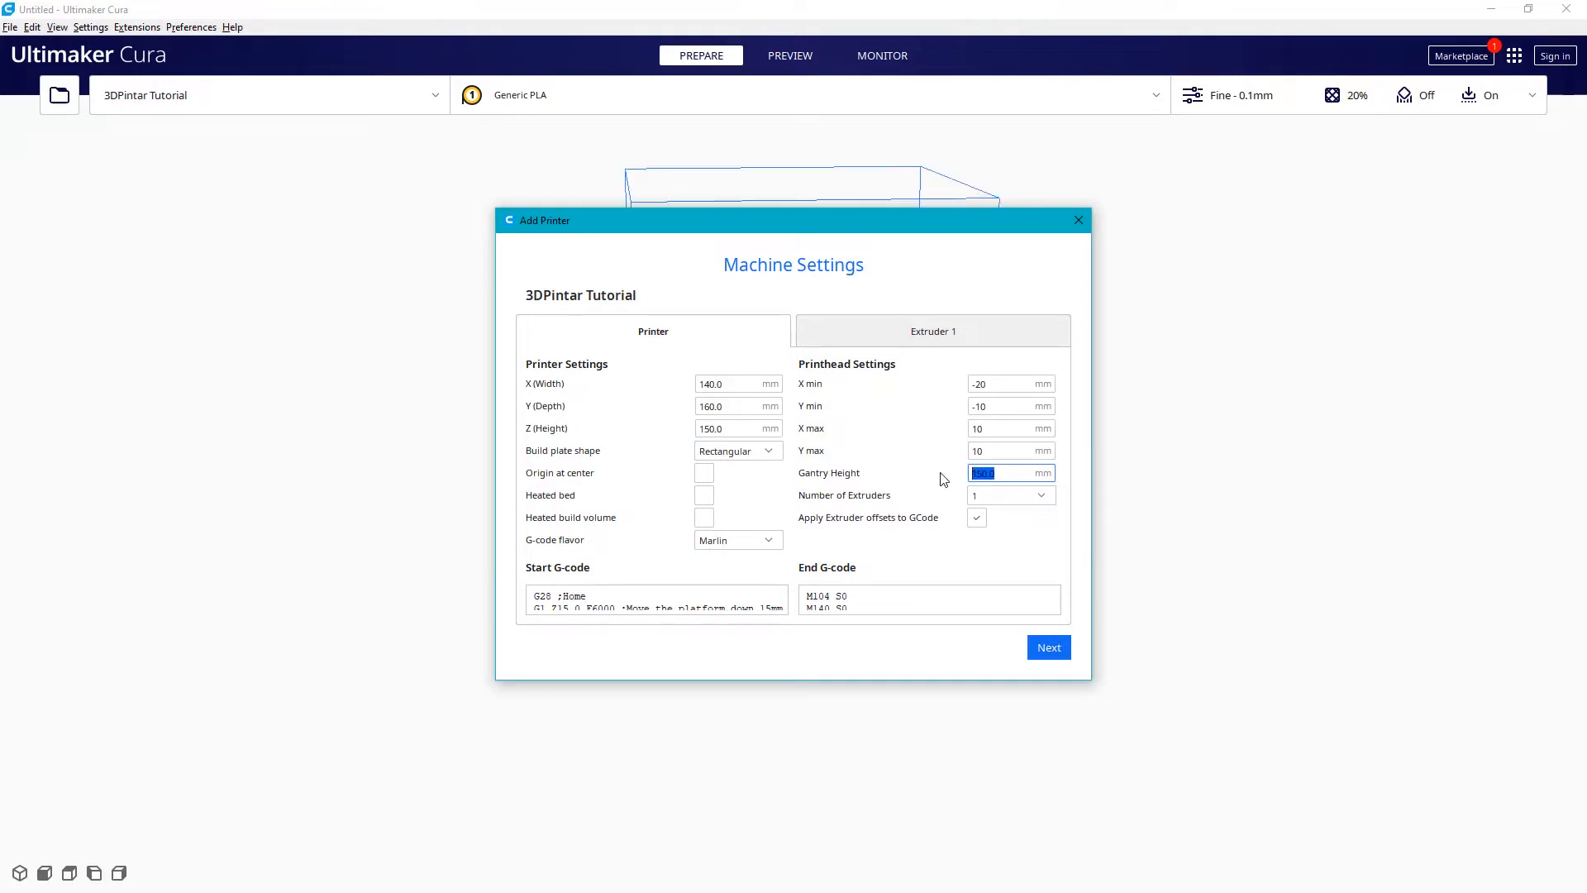
{"action": "type", "text": "150"}
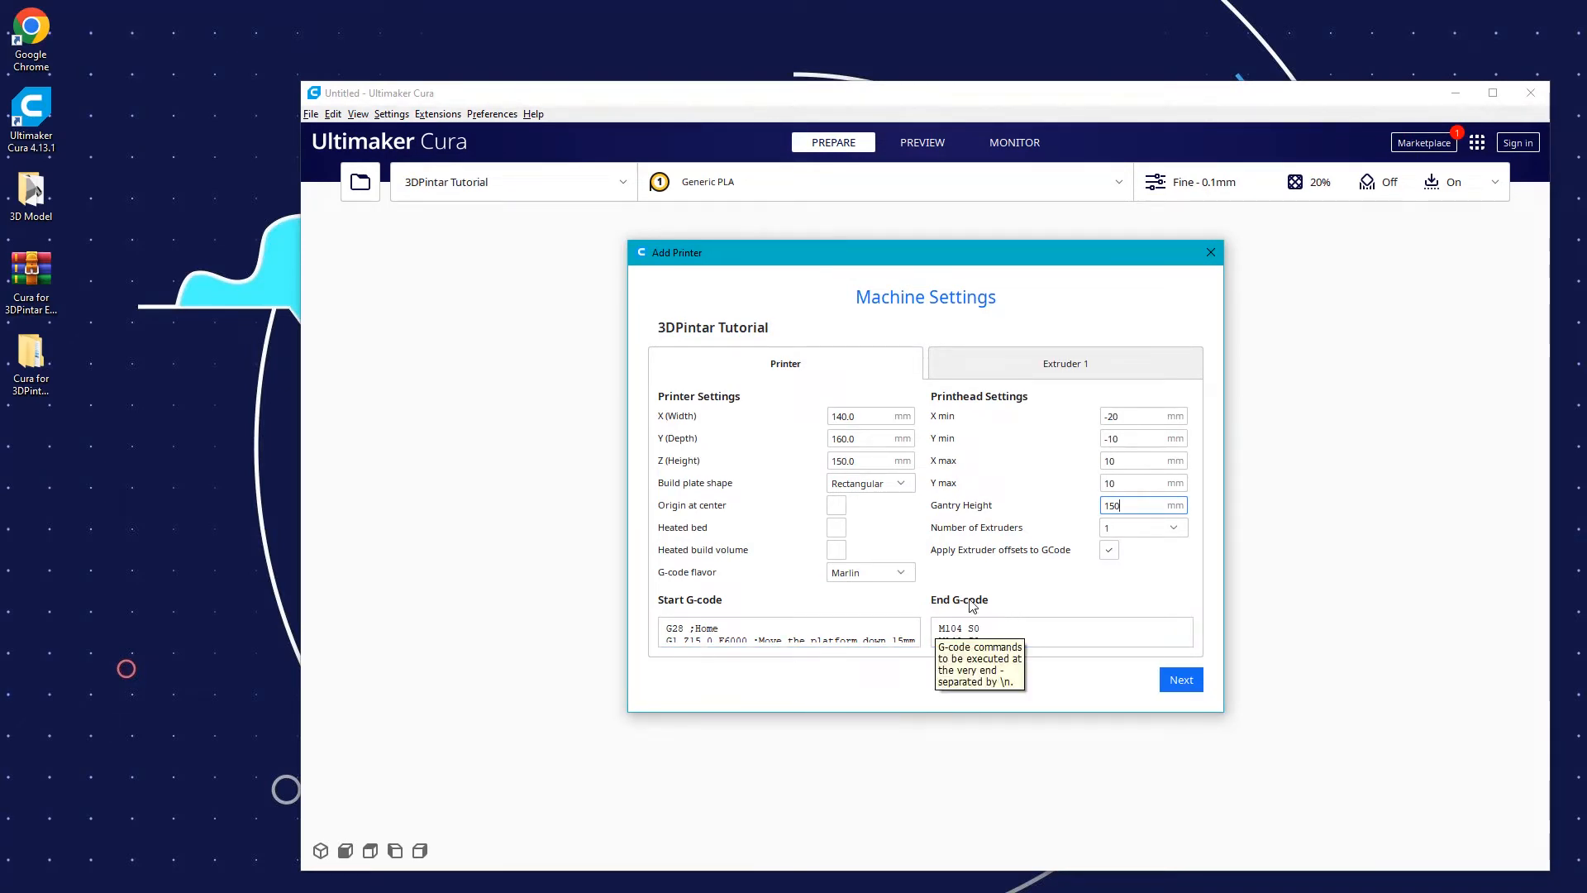
Step: Clear the default start G-code and end G-code from the printer's machine settings
{"action": "left_click", "coordinate": [742, 627]}
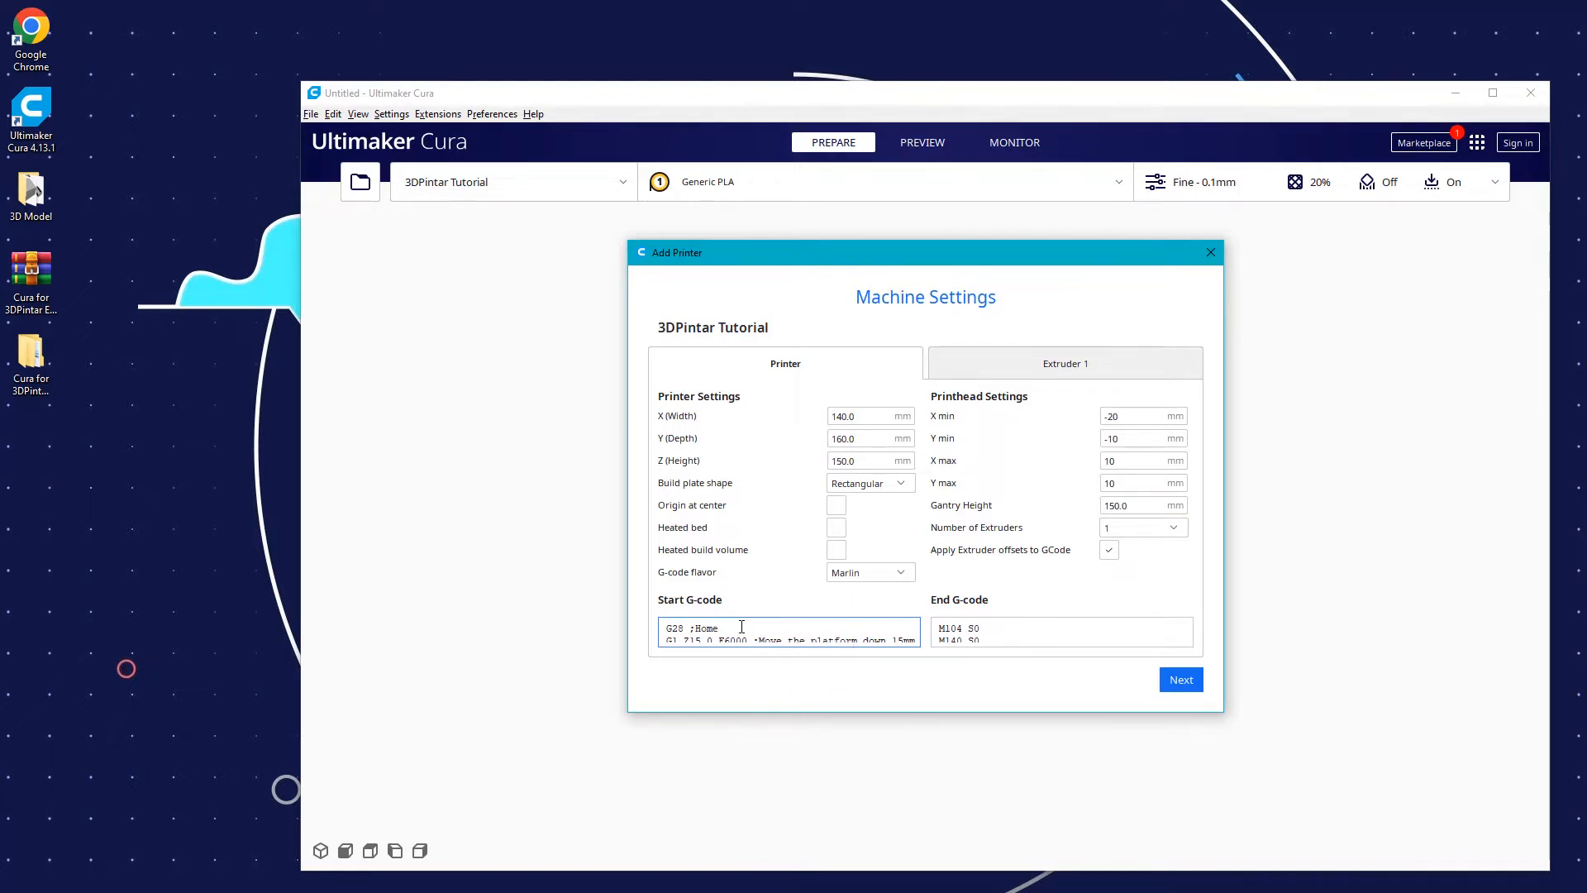
{"action": "key", "text": "ctrl+a"}
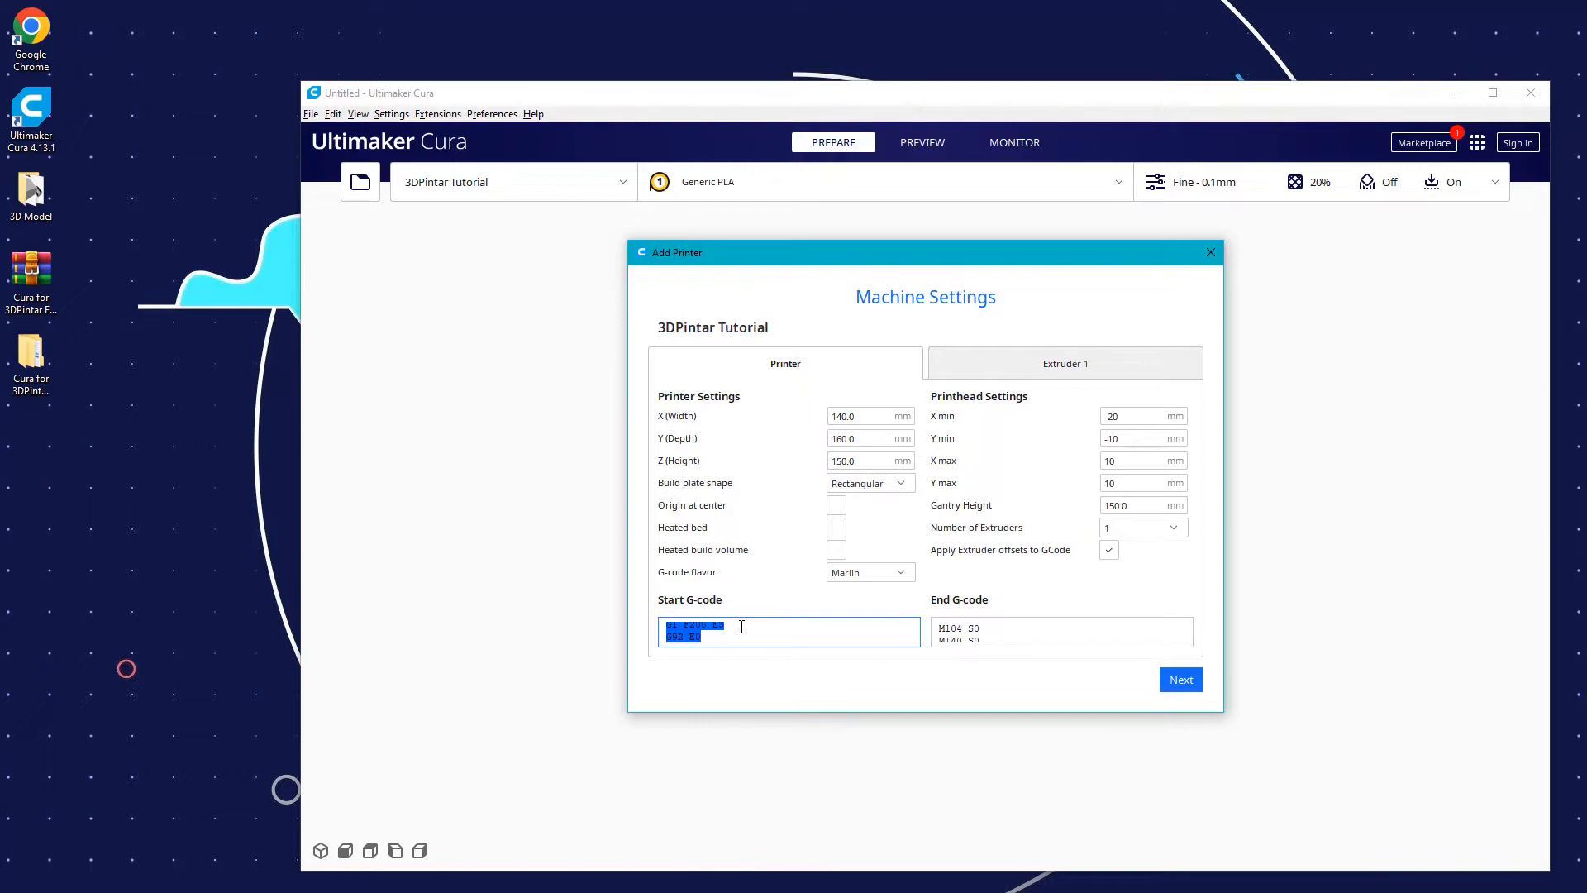
{"action": "key", "text": "Delete"}
{"action": "left_click", "coordinate": [1012, 626]}
{"action": "key", "text": "ctrl+a"}
{"action": "key", "text": "Delete"}
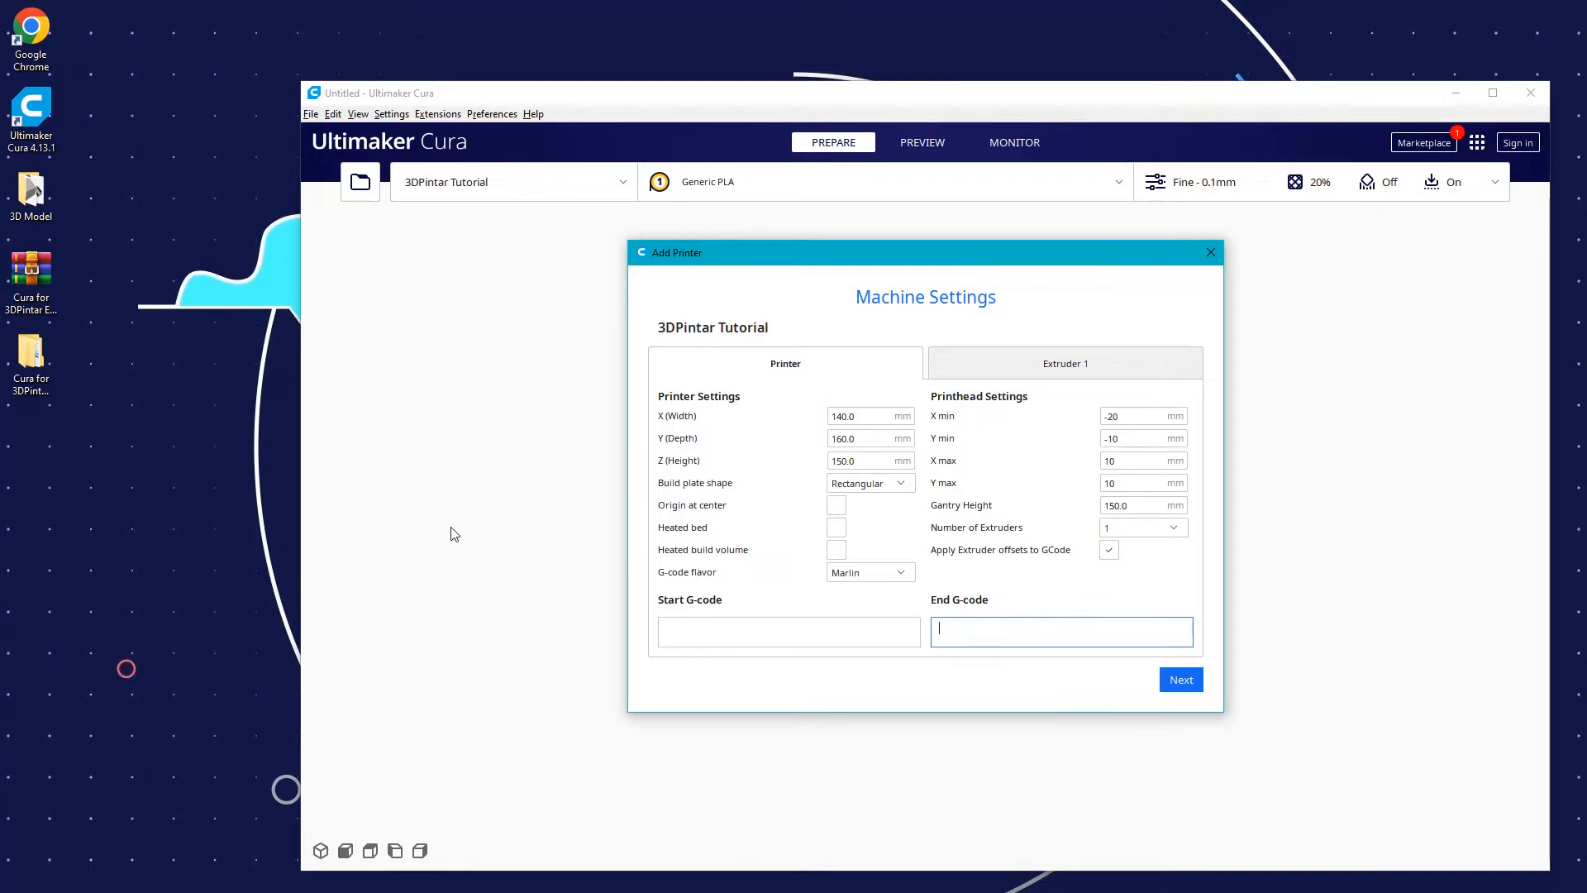
Step: Open EDU1-C1 cura setting 211113.txt from the Cura for 3DPintar folder and copy its start G-code block into the printer's Start G-code
{"action": "double_click", "coordinate": [33, 361]}
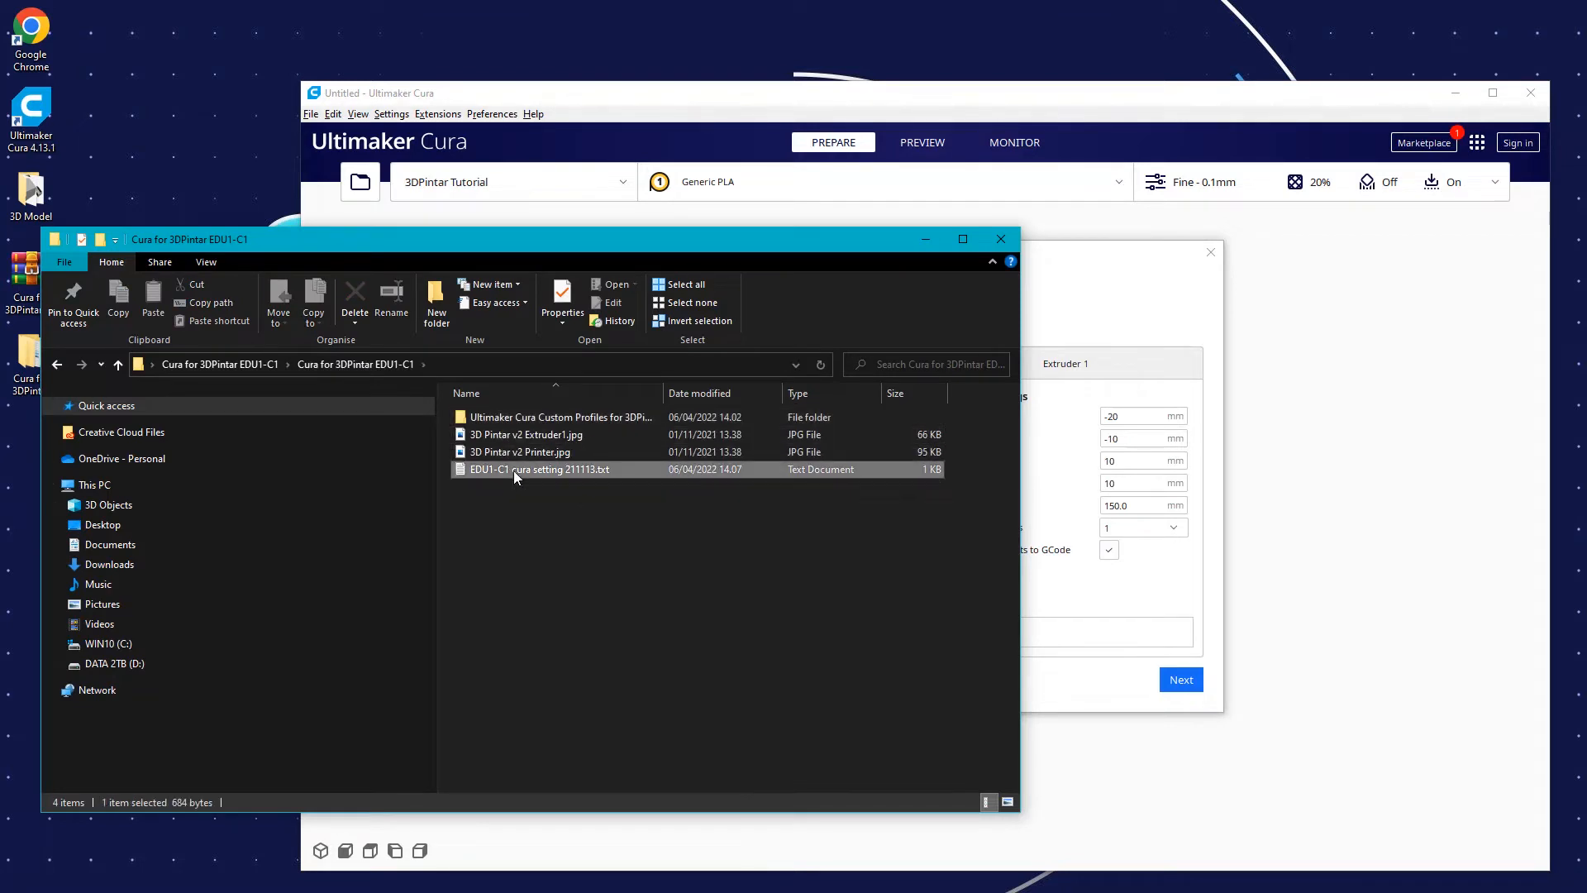
{"action": "double_click", "coordinate": [513, 469]}
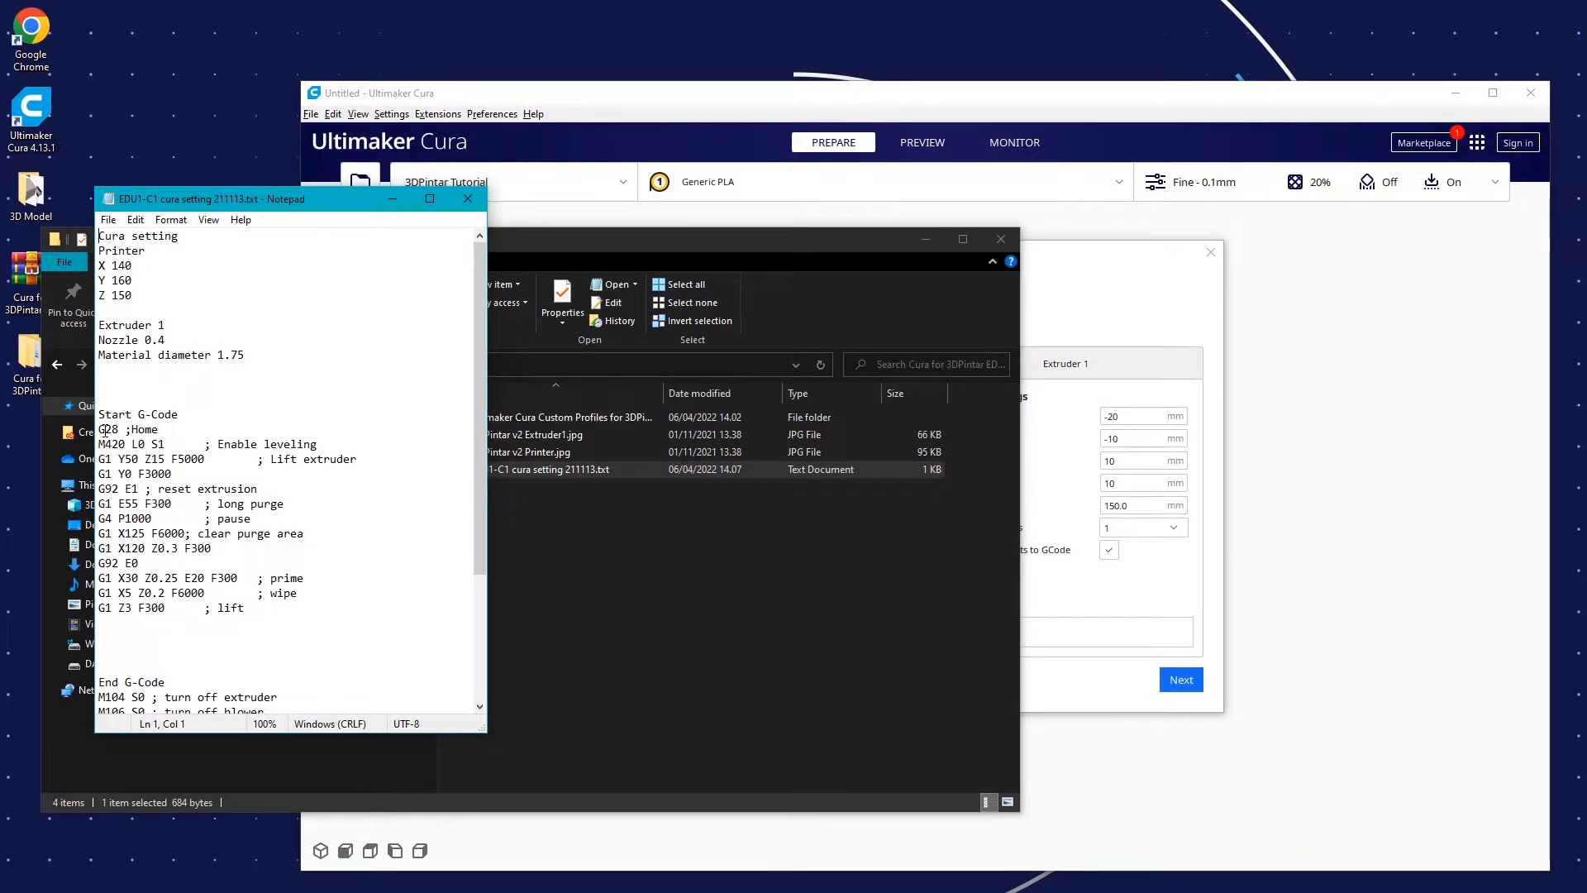
{"action": "left_click_drag", "start_coordinate": [99, 430], "coordinate": [246, 607]}
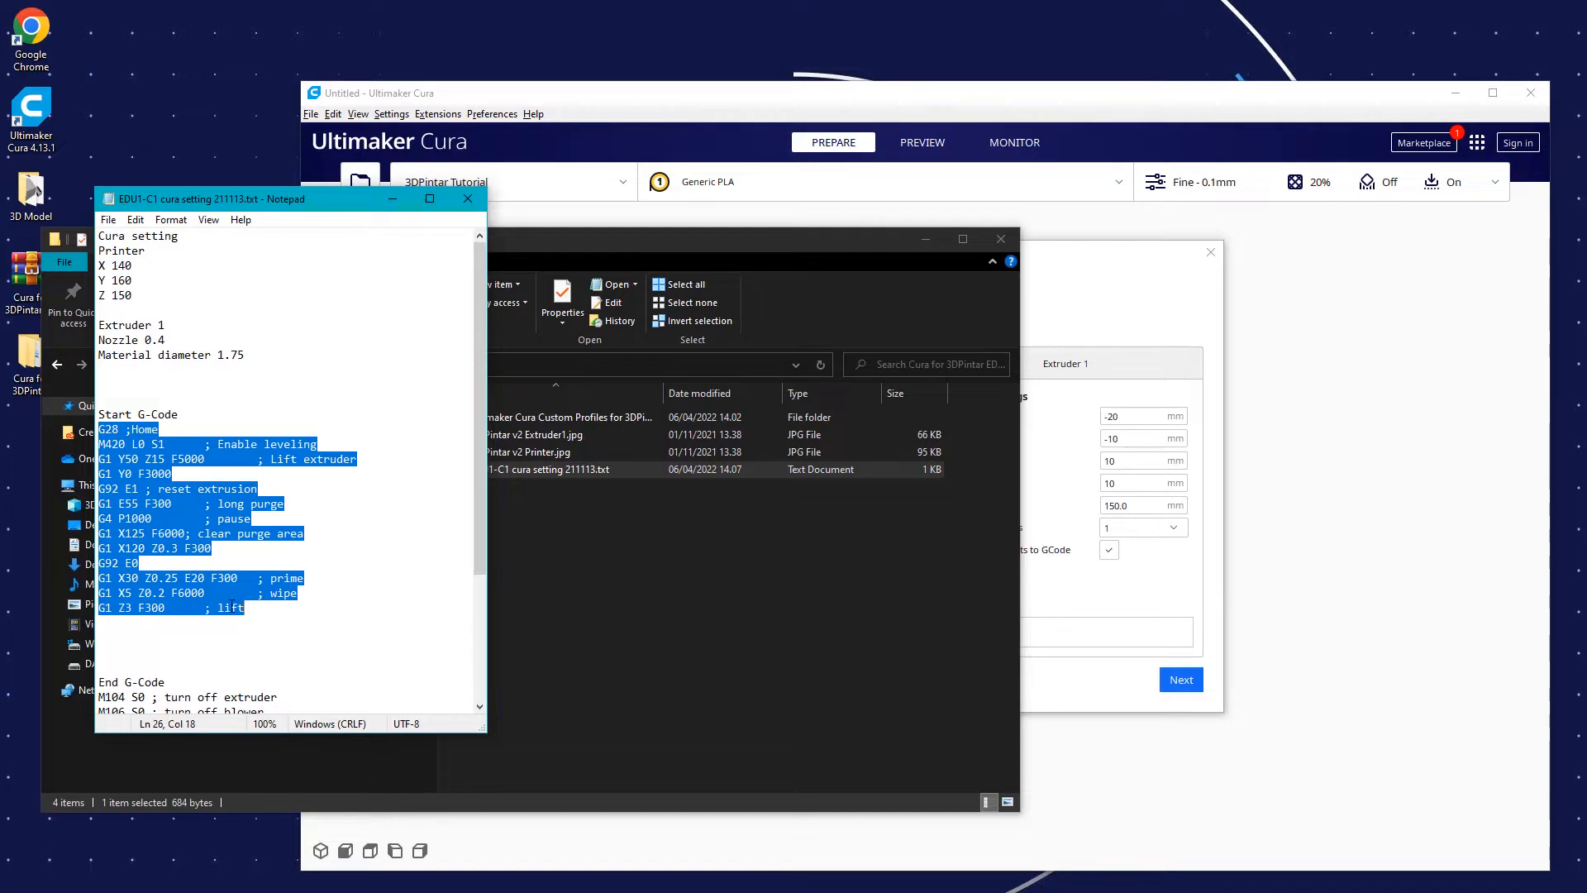
{"action": "right_click", "coordinate": [235, 604]}
{"action": "left_click", "coordinate": [300, 657]}
{"action": "left_click", "coordinate": [1107, 609]}
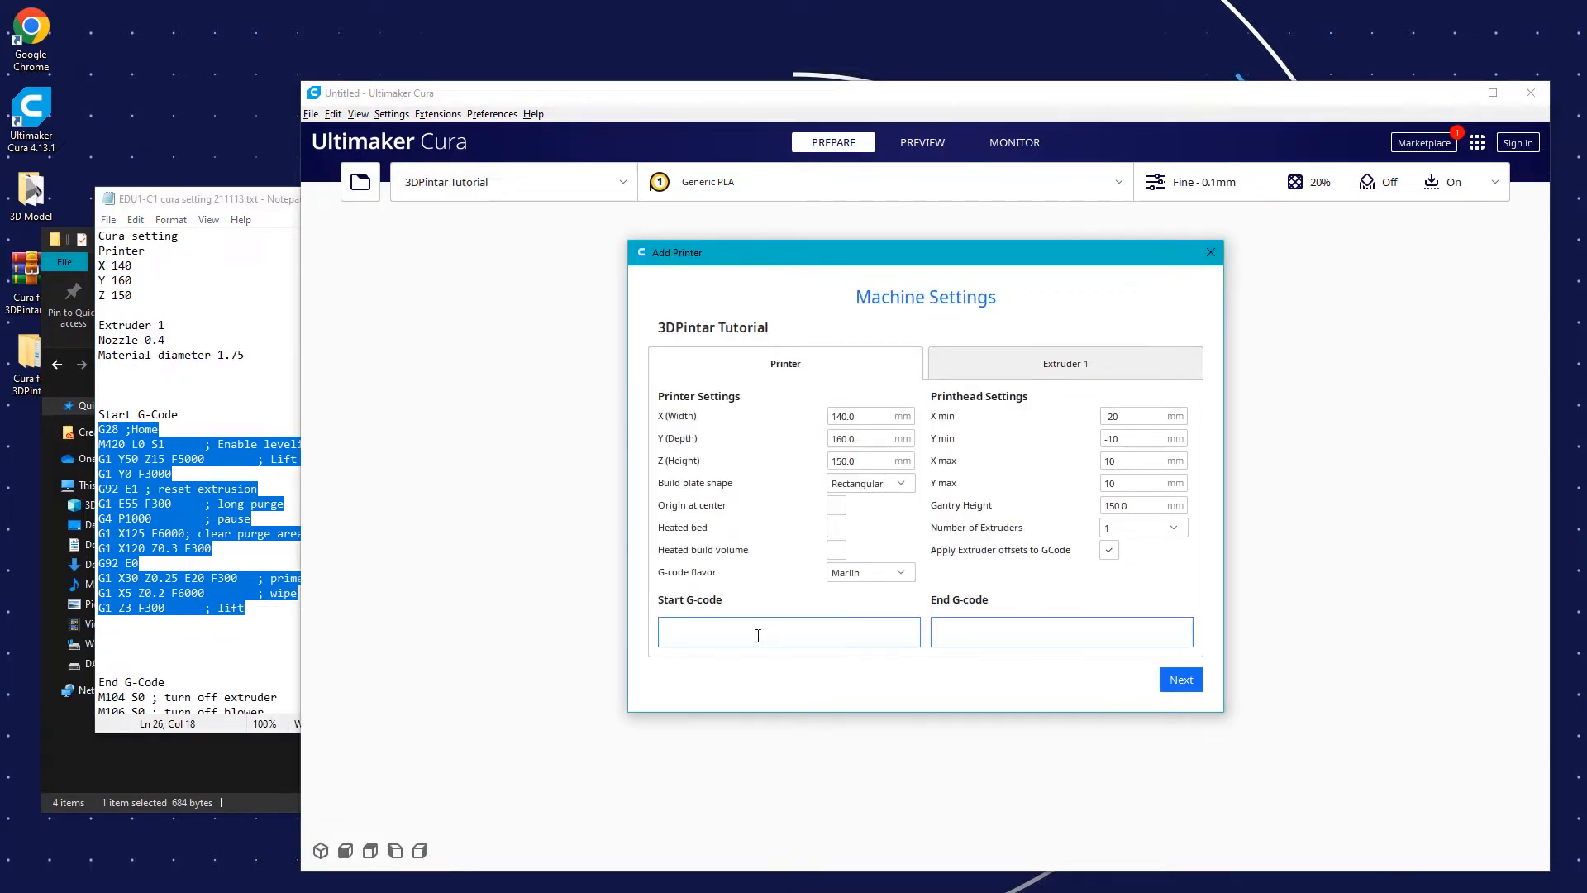
{"action": "left_click", "coordinate": [710, 631]}
{"action": "key", "text": "ctrl+v"}
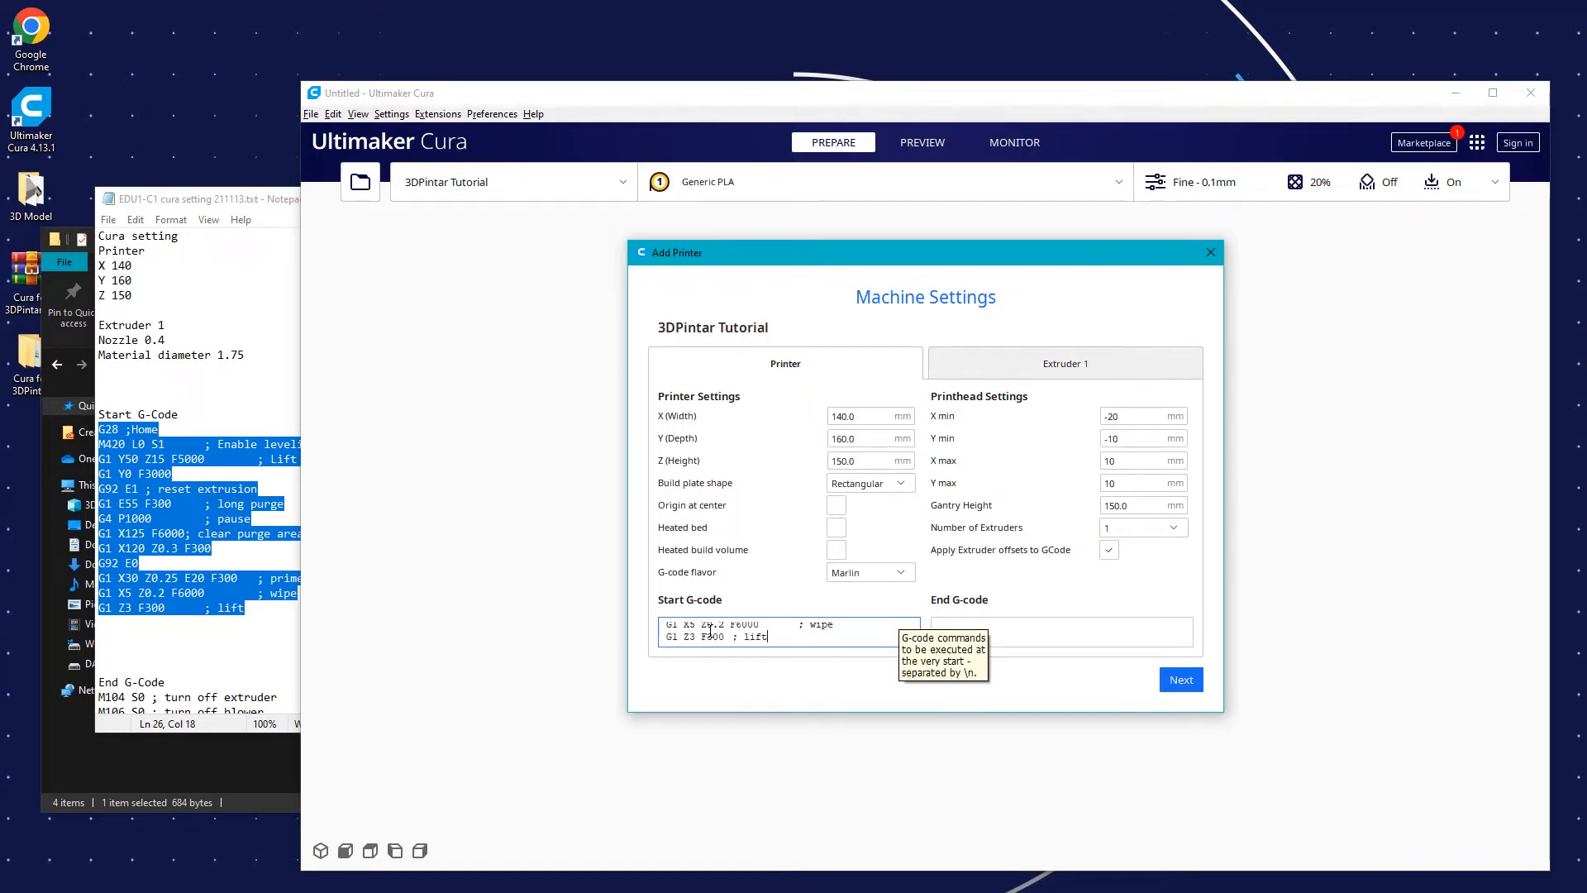
Step: Copy the end G-code block, from M104 S0 through M84, from the text file into the printer's End G-code
{"action": "left_click", "coordinate": [267, 609]}
{"action": "scroll", "coordinate": [267, 609], "scroll_direction": "down", "scroll_amount": 4}
{"action": "left_click_drag", "start_coordinate": [100, 518], "coordinate": [201, 682]}
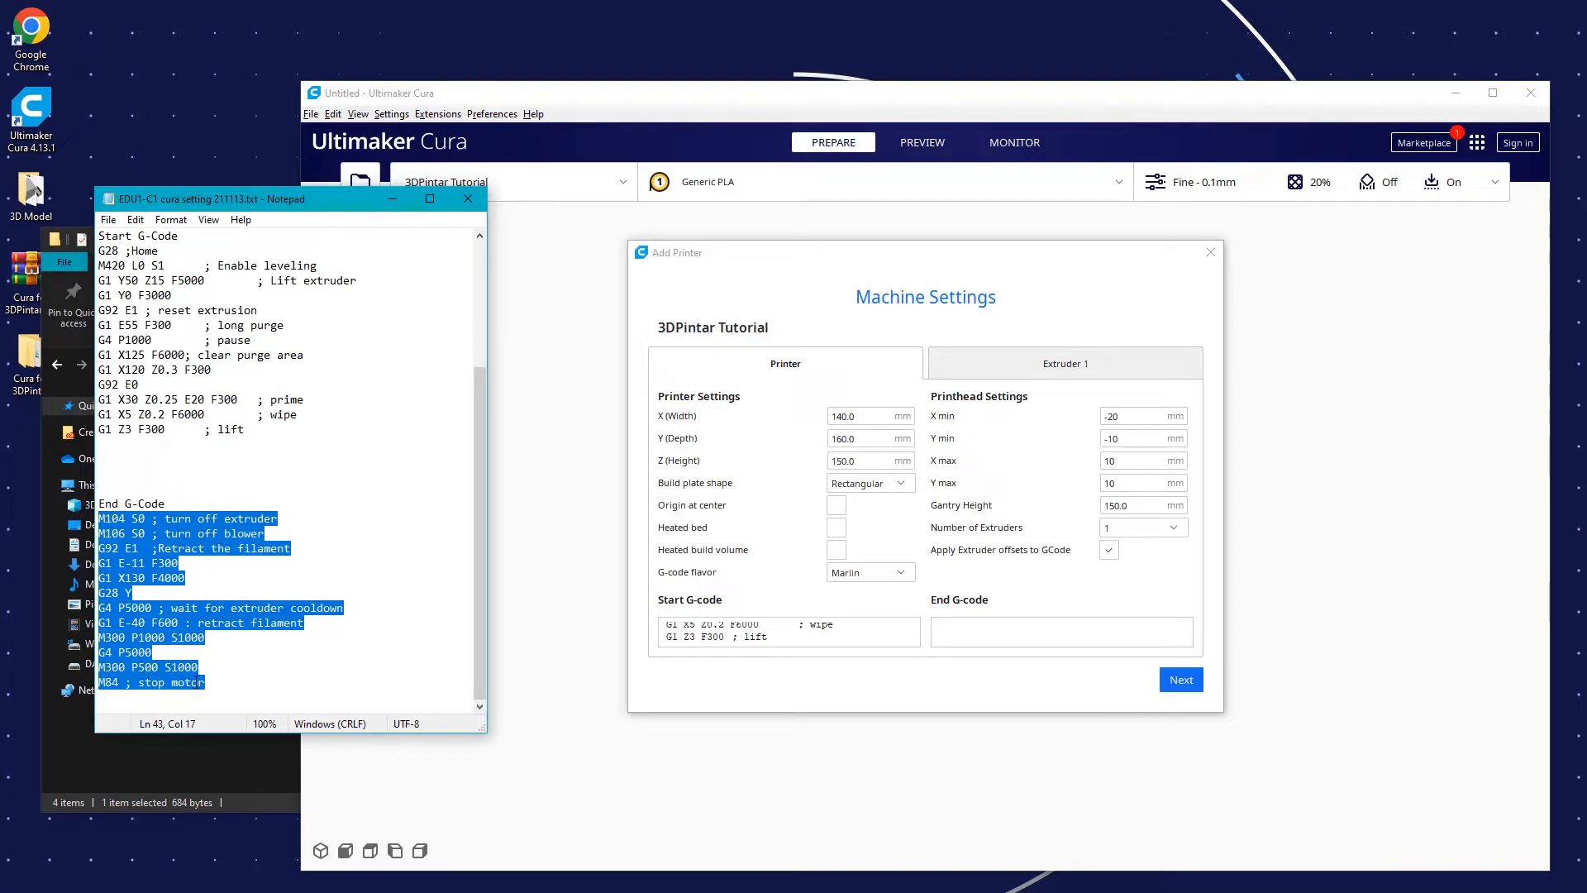
{"action": "right_click", "coordinate": [201, 682]}
{"action": "left_click", "coordinate": [295, 489]}
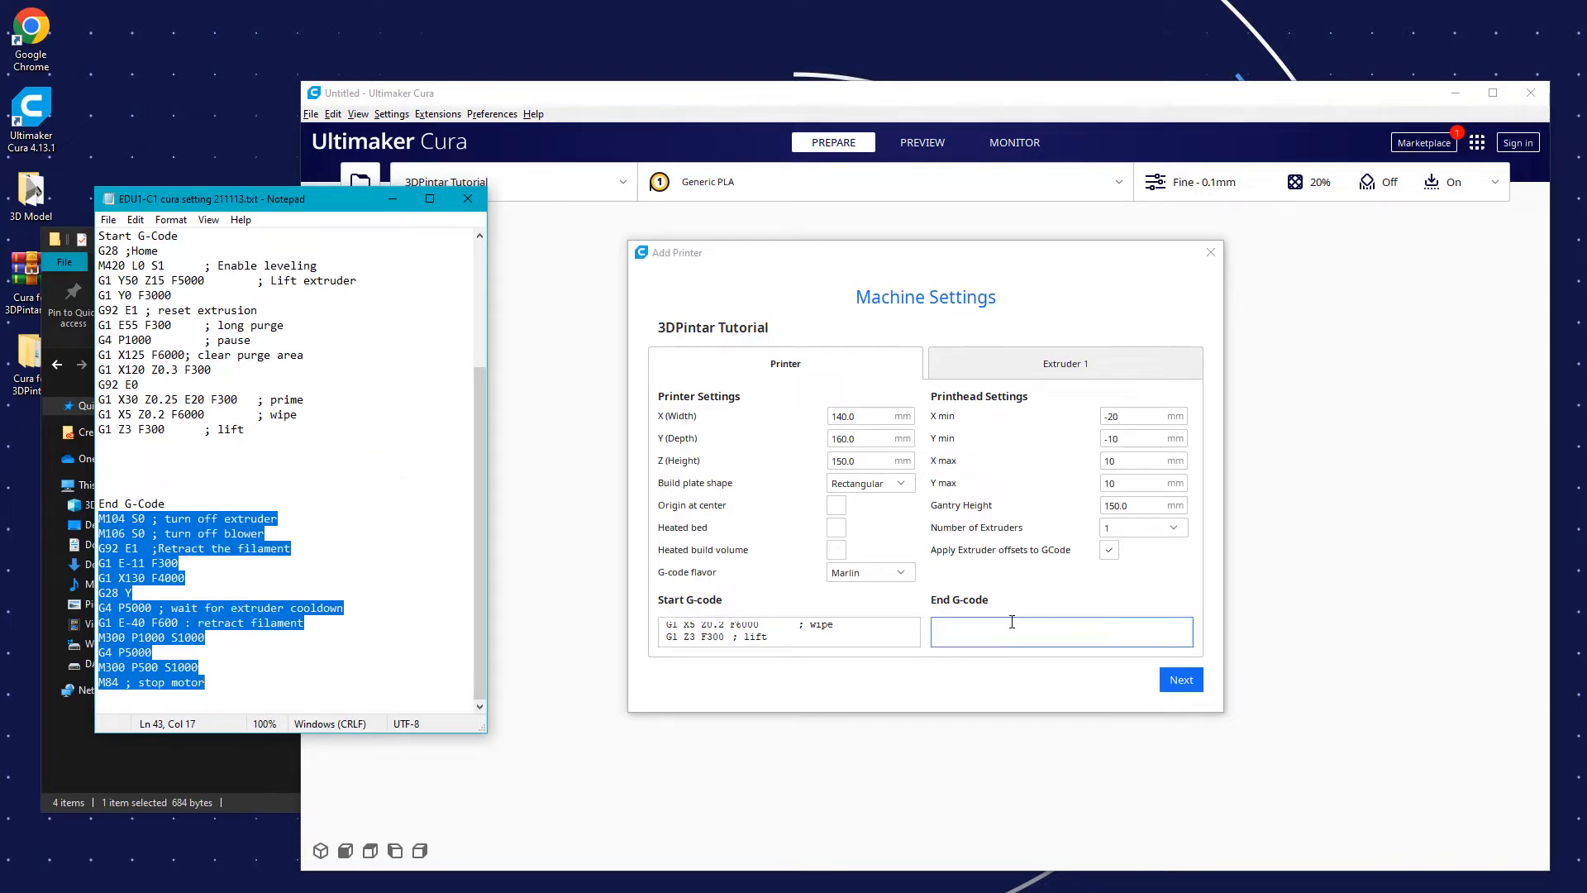
{"action": "left_click", "coordinate": [1012, 620]}
{"action": "key", "text": "ctrl+v"}
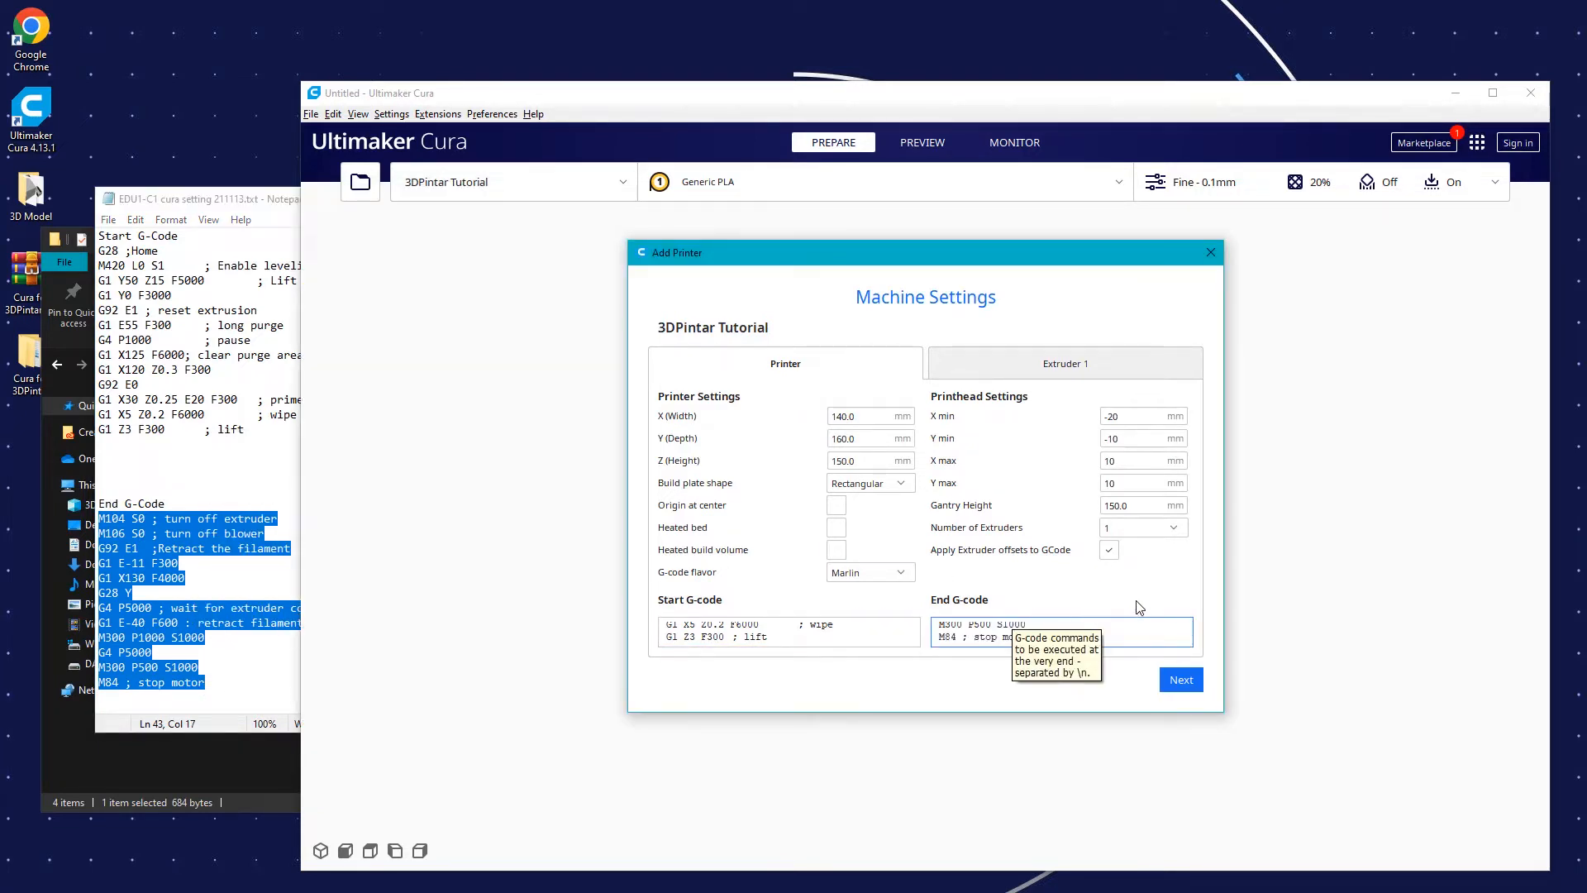
Step: Set Extruder 1's compatible material diameter to 1.75 mm and cooling fan number to 2, then finish the machine settings
{"action": "left_click", "coordinate": [1115, 366]}
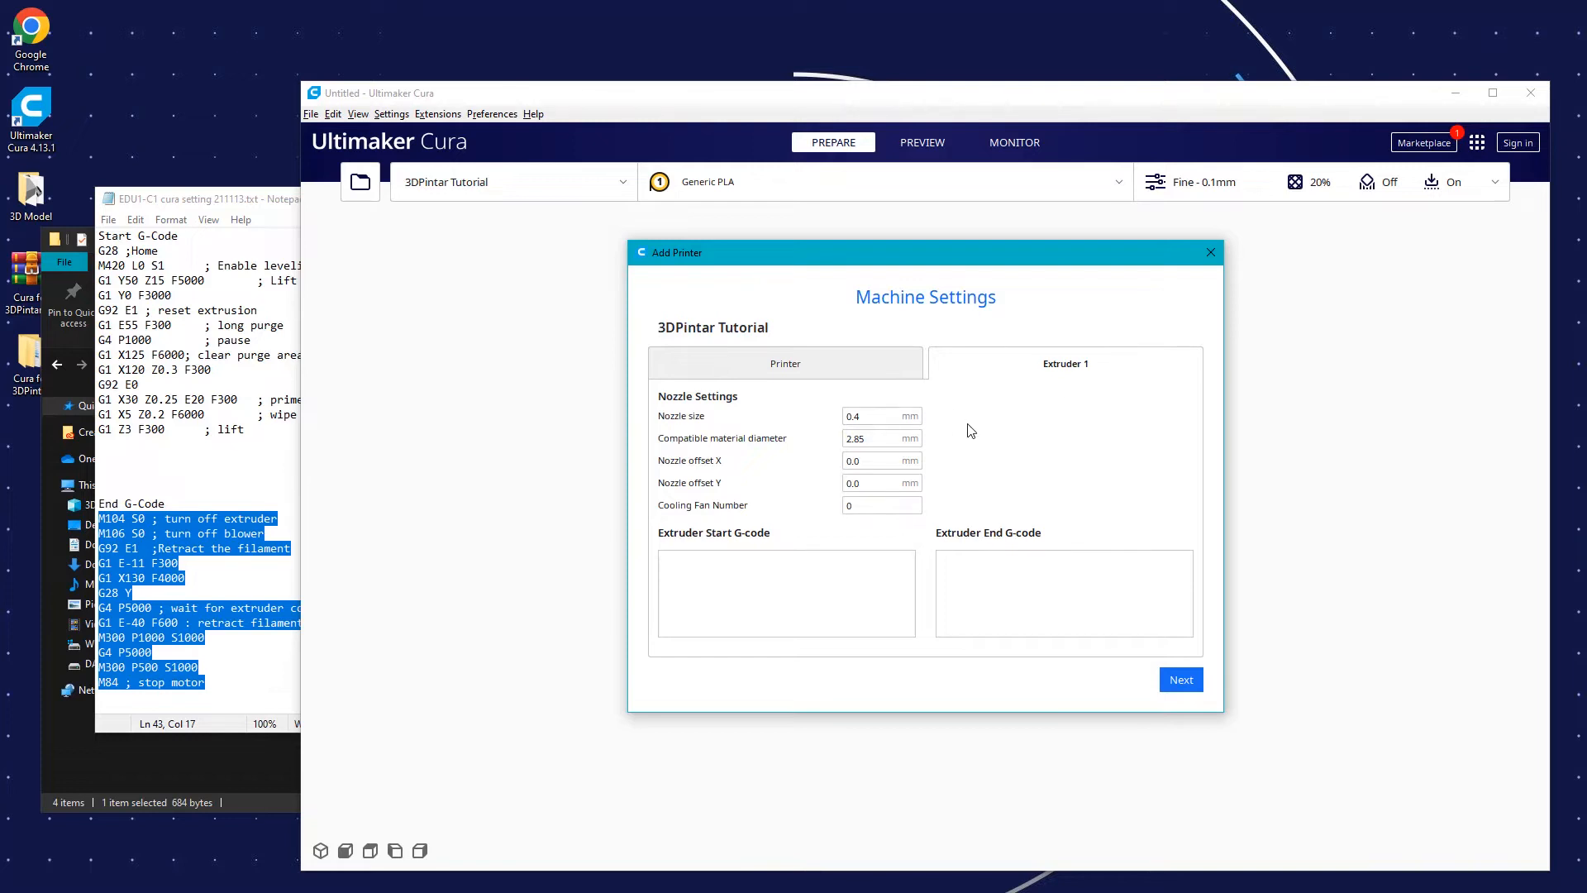
{"action": "left_click_drag", "start_coordinate": [873, 440], "coordinate": [826, 443]}
{"action": "type", "text": "1.75"}
{"action": "double_click", "coordinate": [881, 503]}
{"action": "type", "text": "2"}
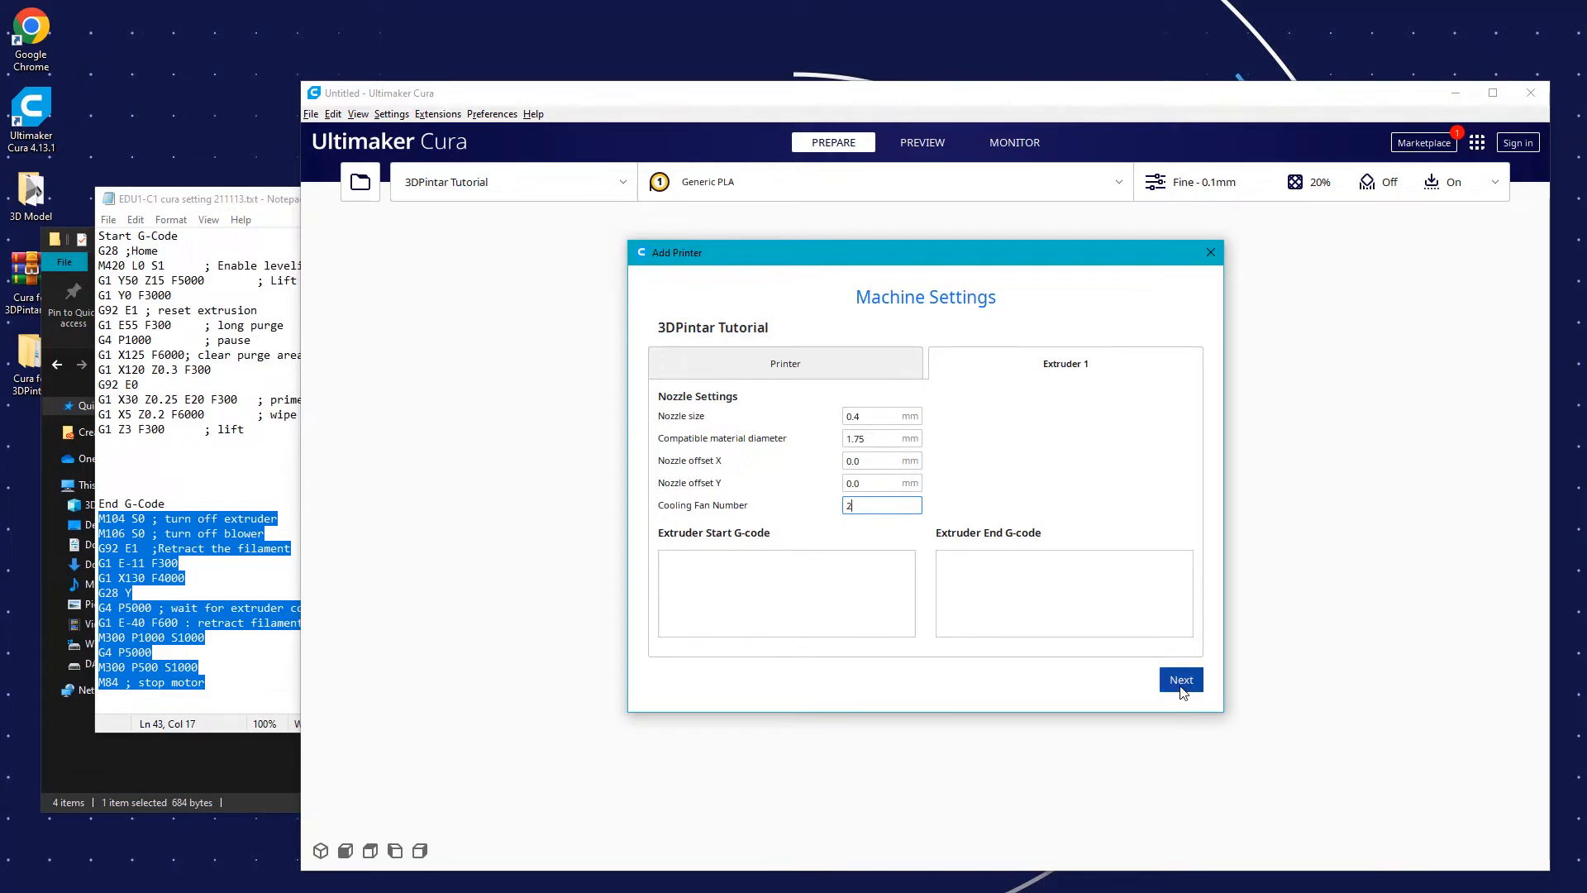
{"action": "mouse_move", "coordinate": [1187, 534]}
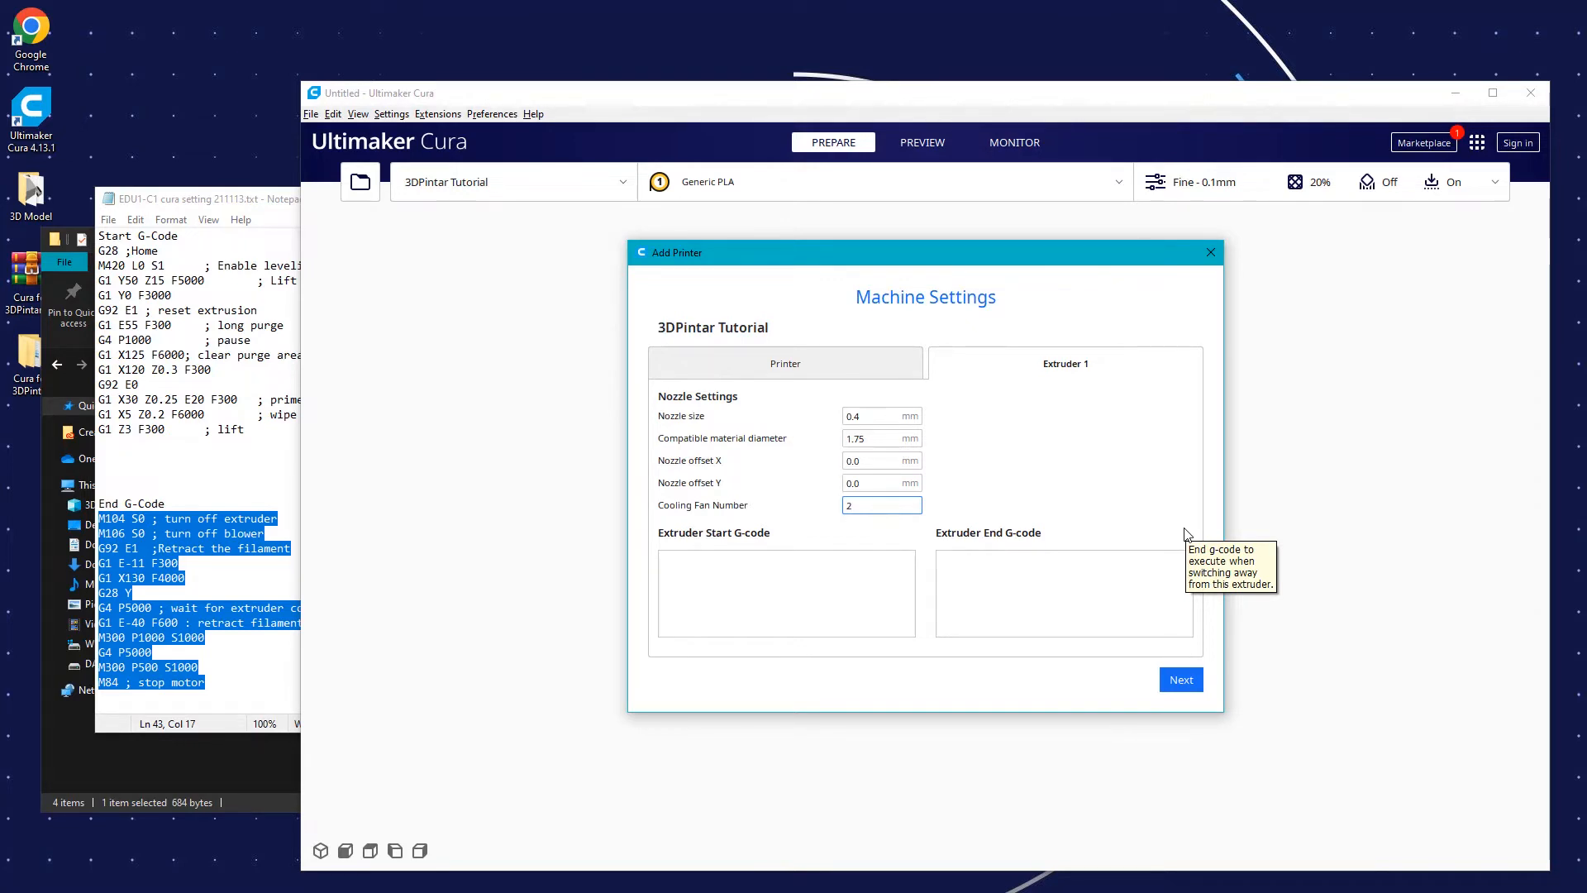
{"action": "left_click", "coordinate": [1171, 687]}
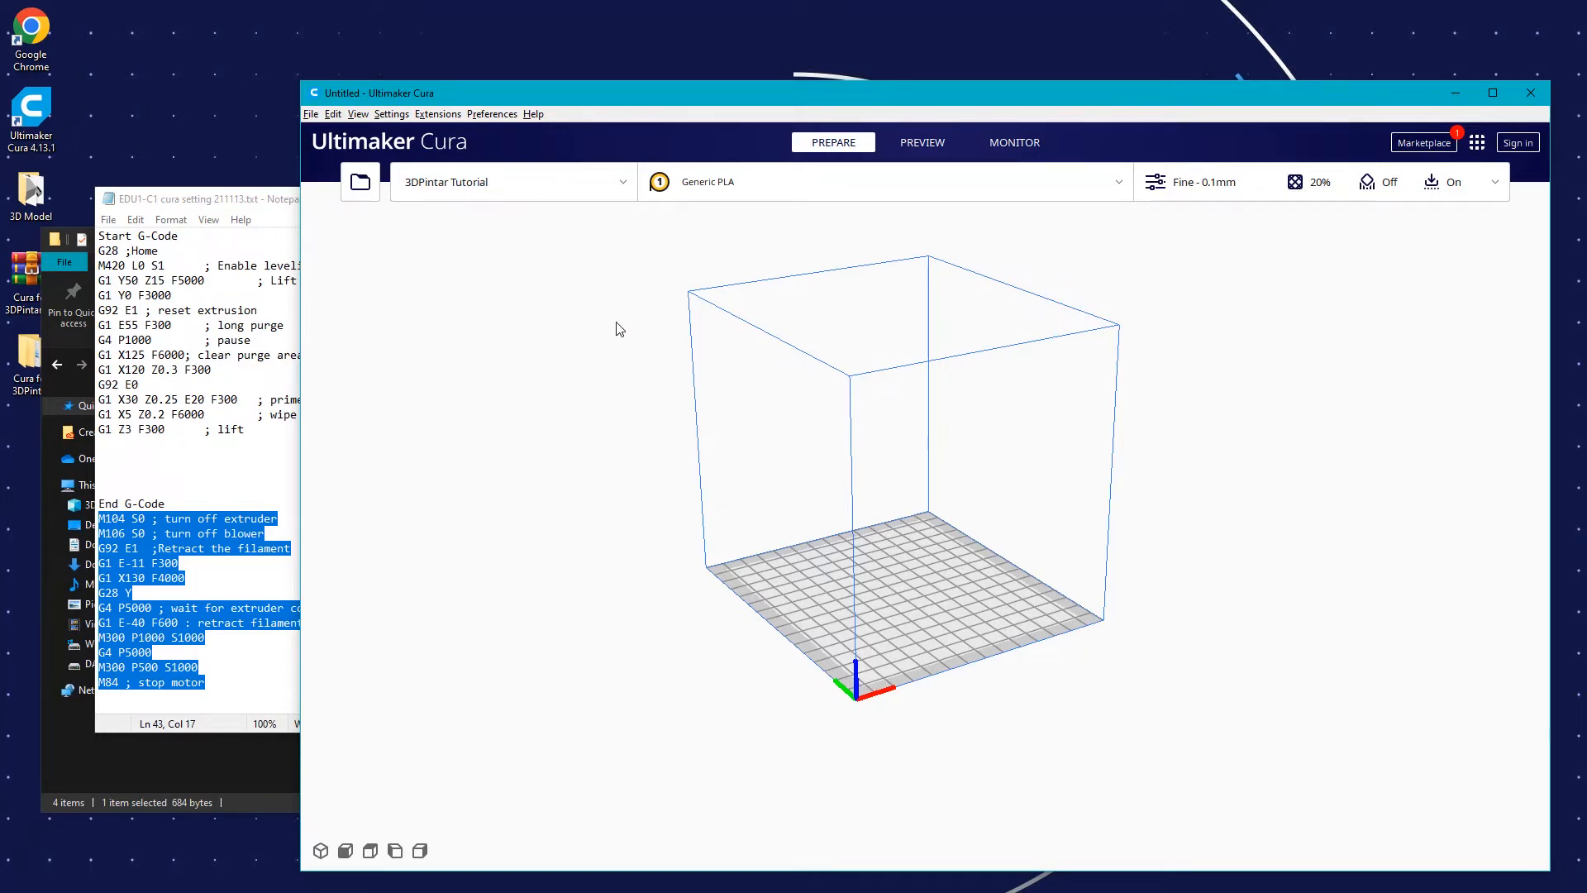
Step: Change the interface theme to Ultimaker Dark in the preferences
{"action": "left_click", "coordinate": [485, 115]}
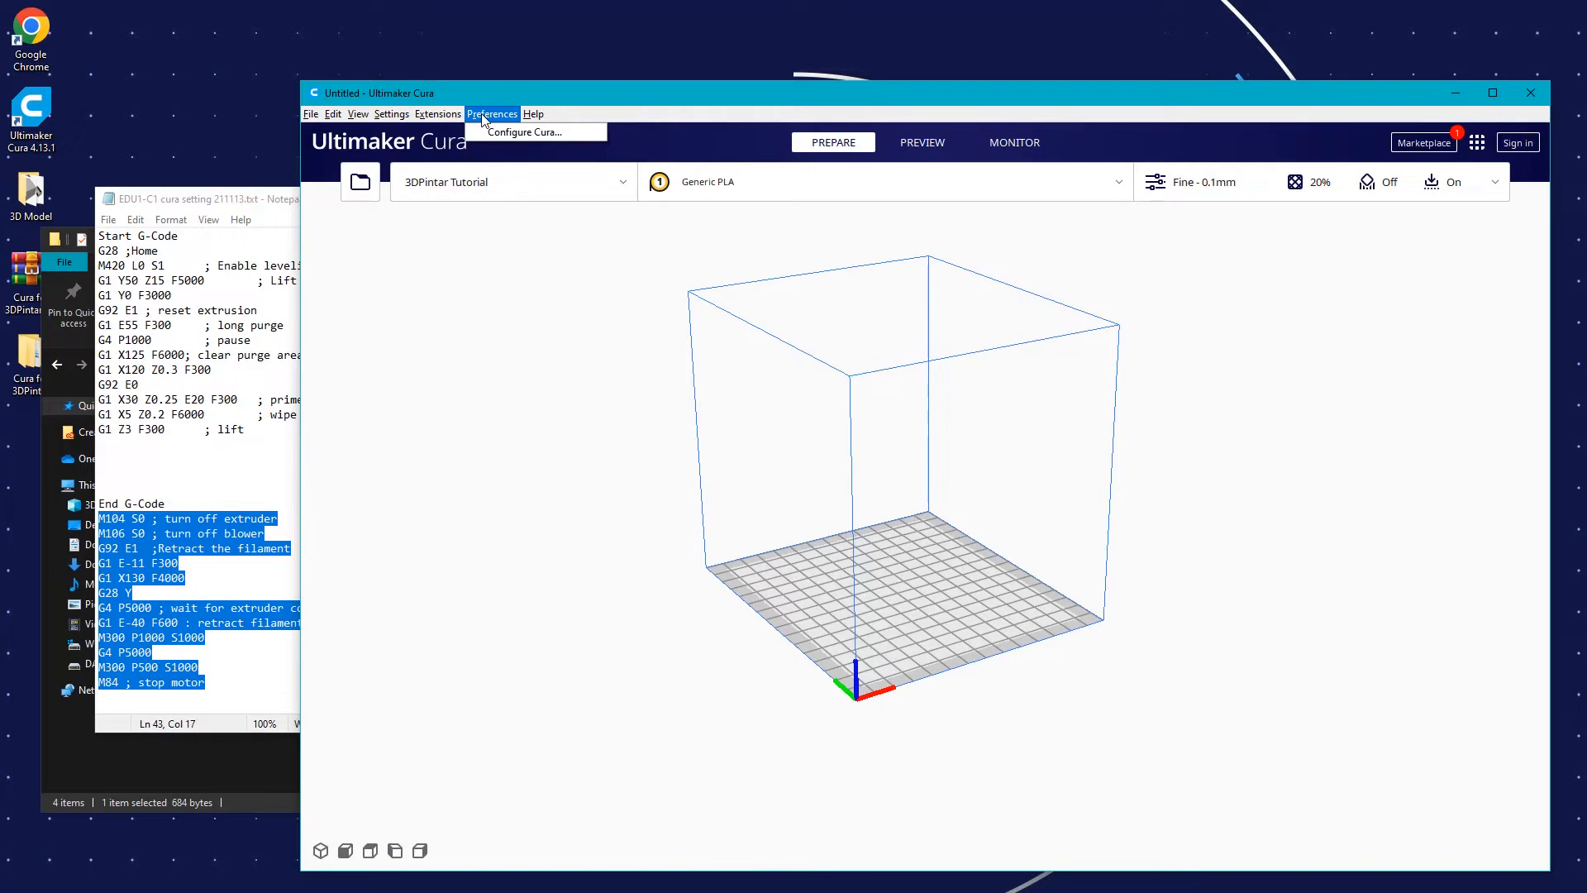
{"action": "left_click", "coordinate": [509, 132]}
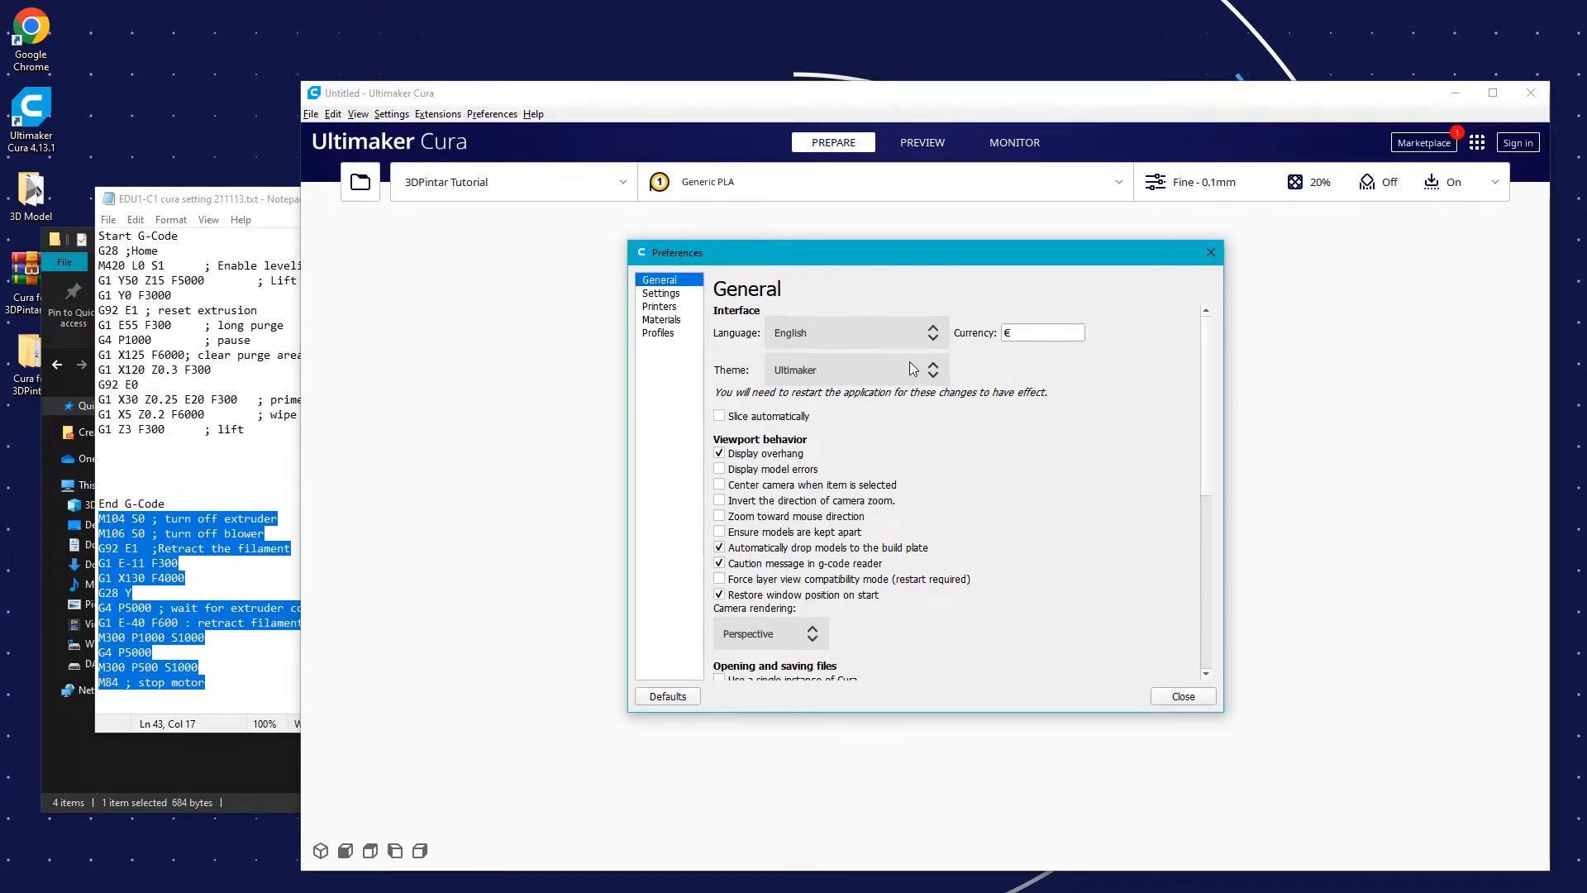
{"action": "left_click", "coordinate": [922, 378]}
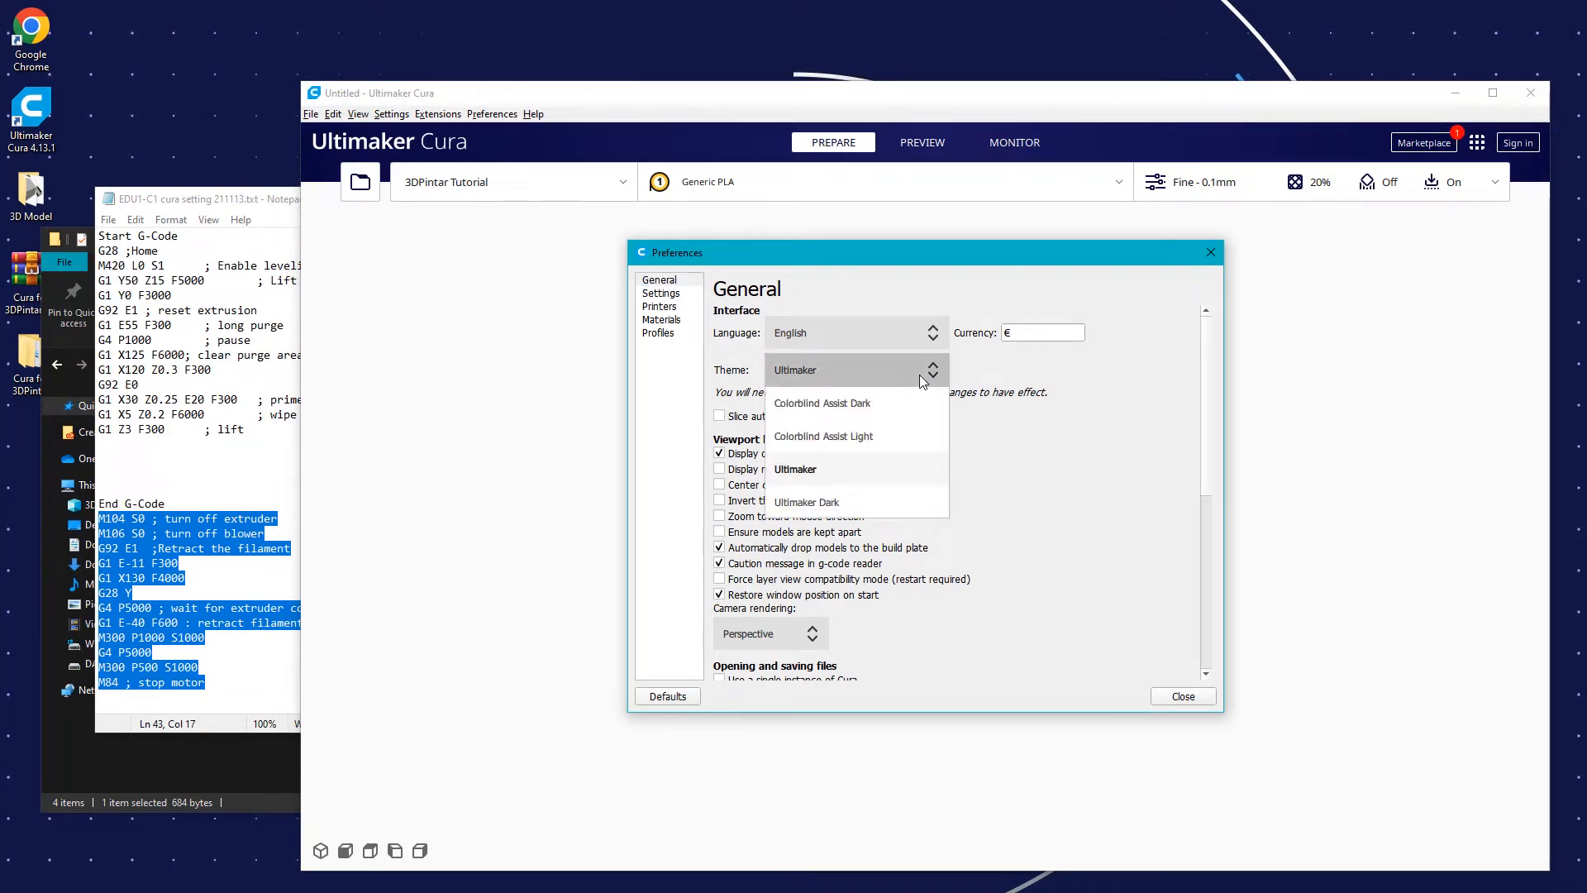
{"action": "left_click", "coordinate": [904, 502]}
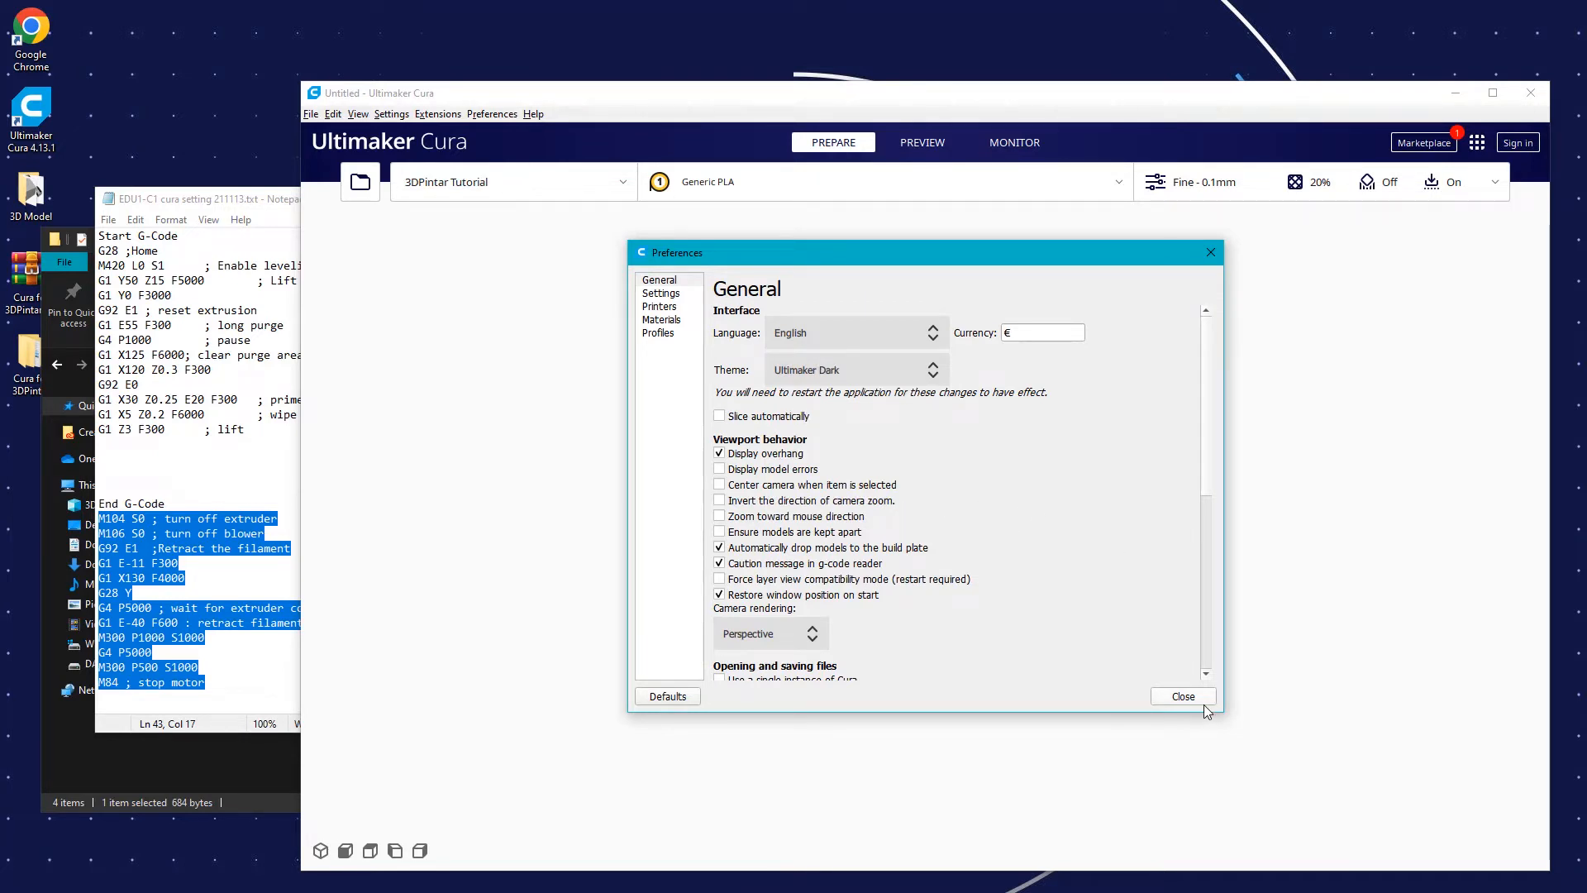
{"action": "left_click", "coordinate": [1184, 697]}
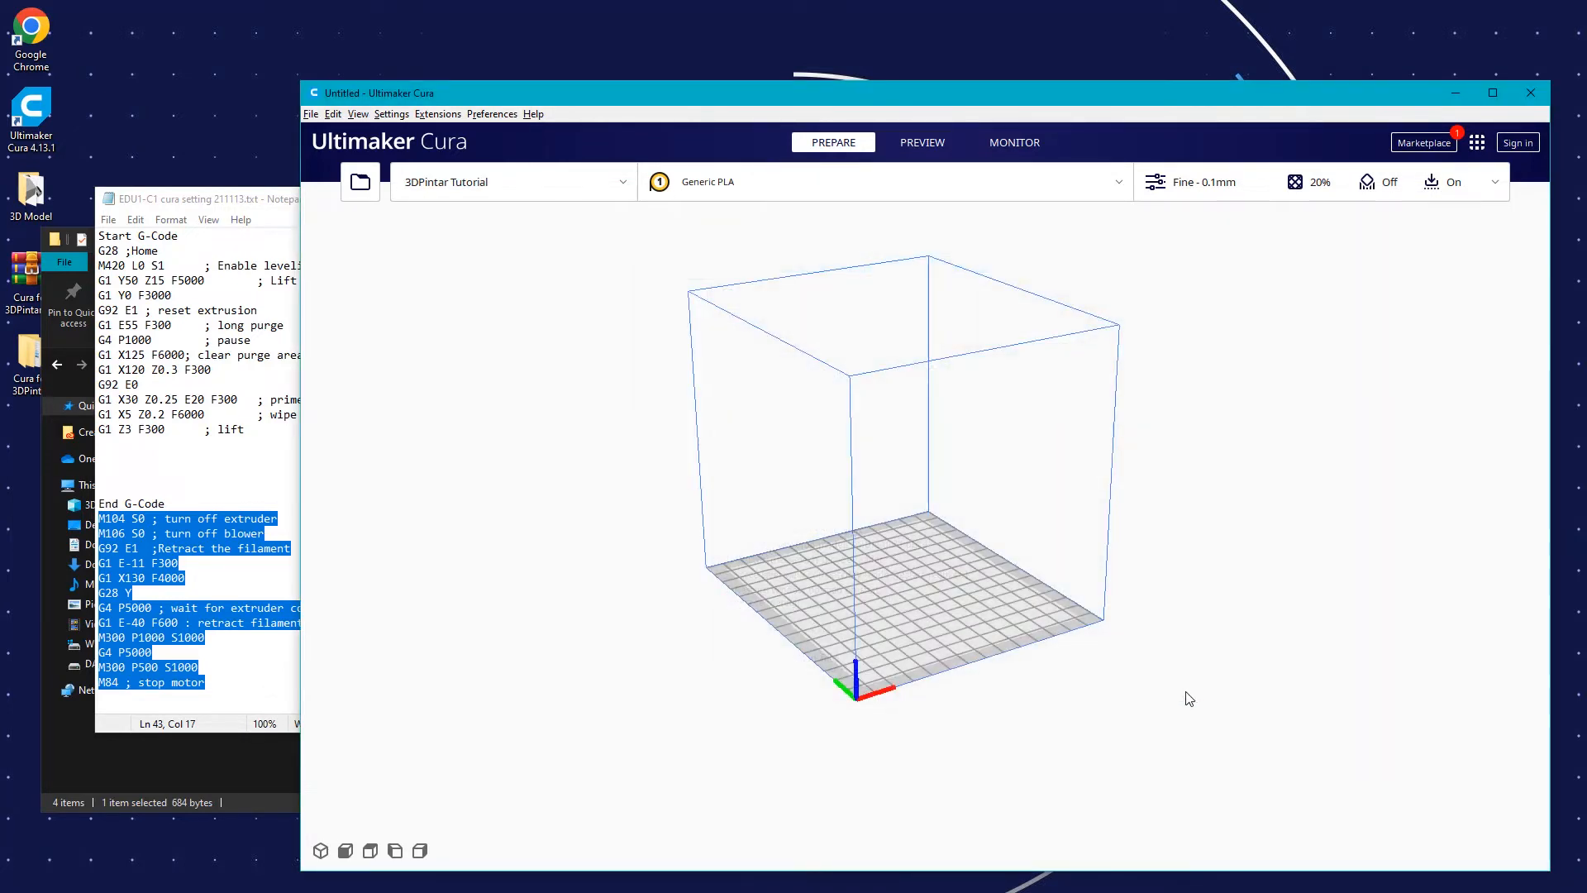
Step: Restart Cura to apply the theme, close the text file and folder windows, and maximize the Cura window
{"action": "left_click", "coordinate": [1529, 94]}
{"action": "left_click", "coordinate": [468, 199]}
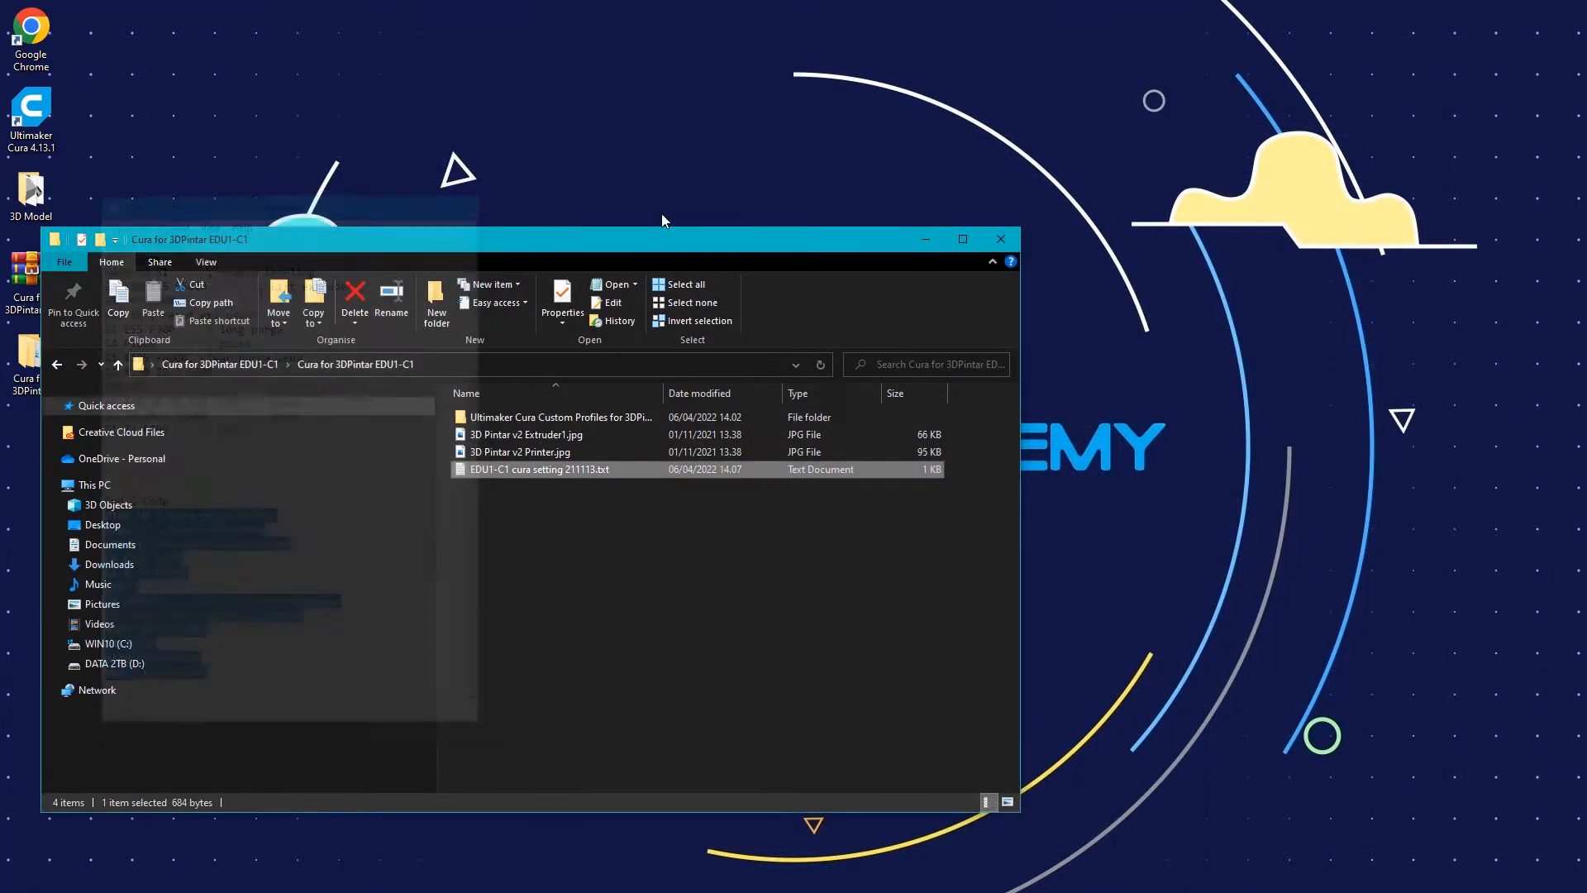
{"action": "left_click", "coordinate": [1001, 239]}
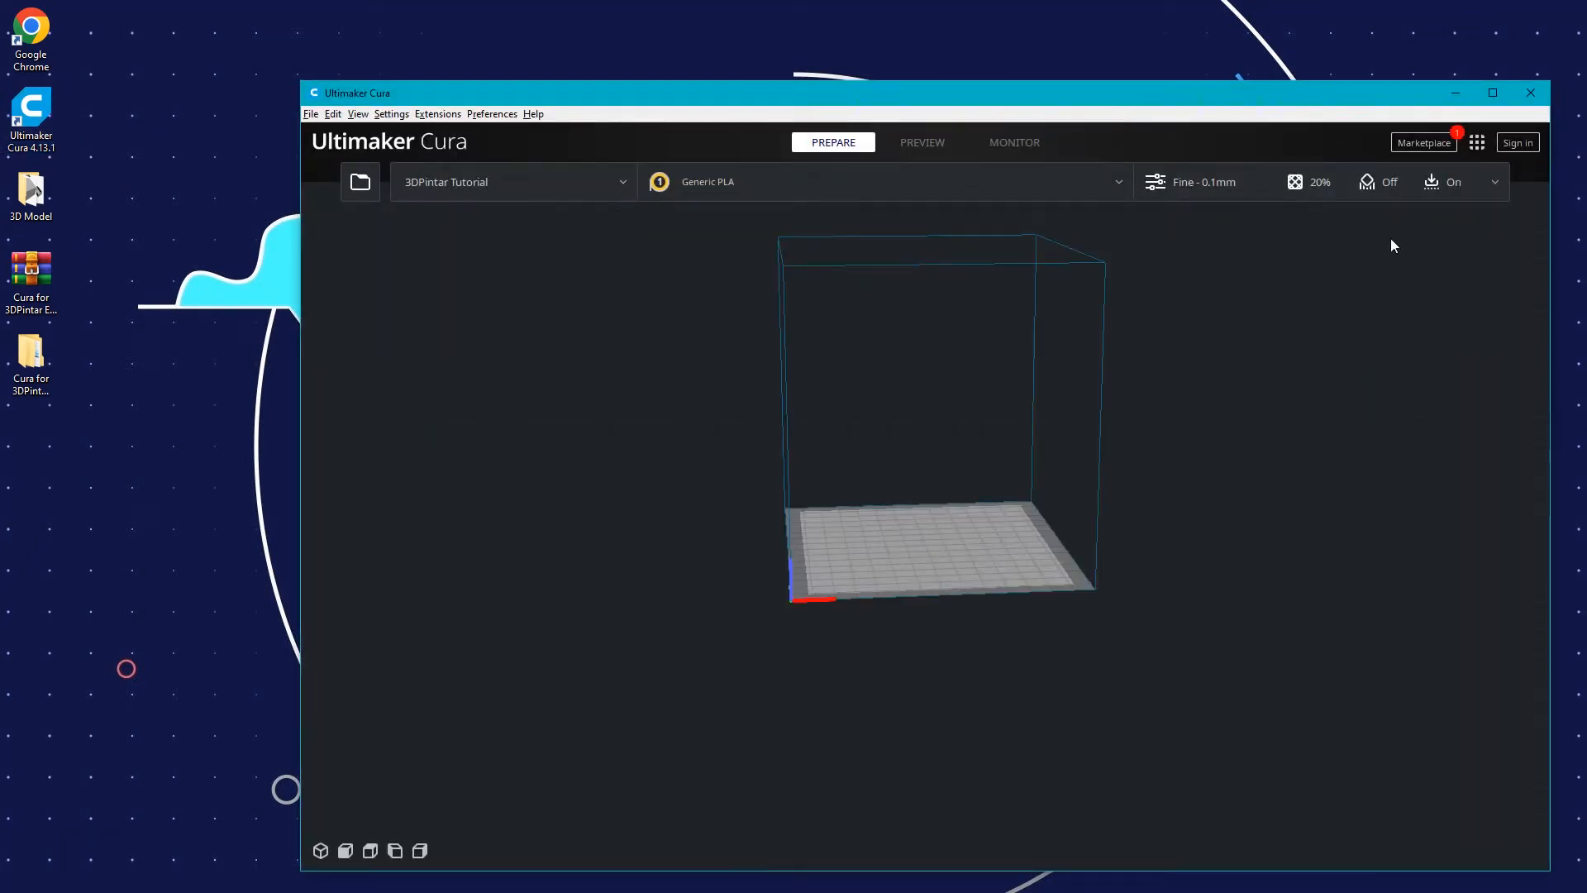
{"action": "left_click", "coordinate": [1493, 92]}
{"action": "right_click_drag", "start_coordinate": [799, 413], "coordinate": [874, 421]}
{"action": "middle_click_drag", "start_coordinate": [811, 385], "coordinate": [797, 538]}
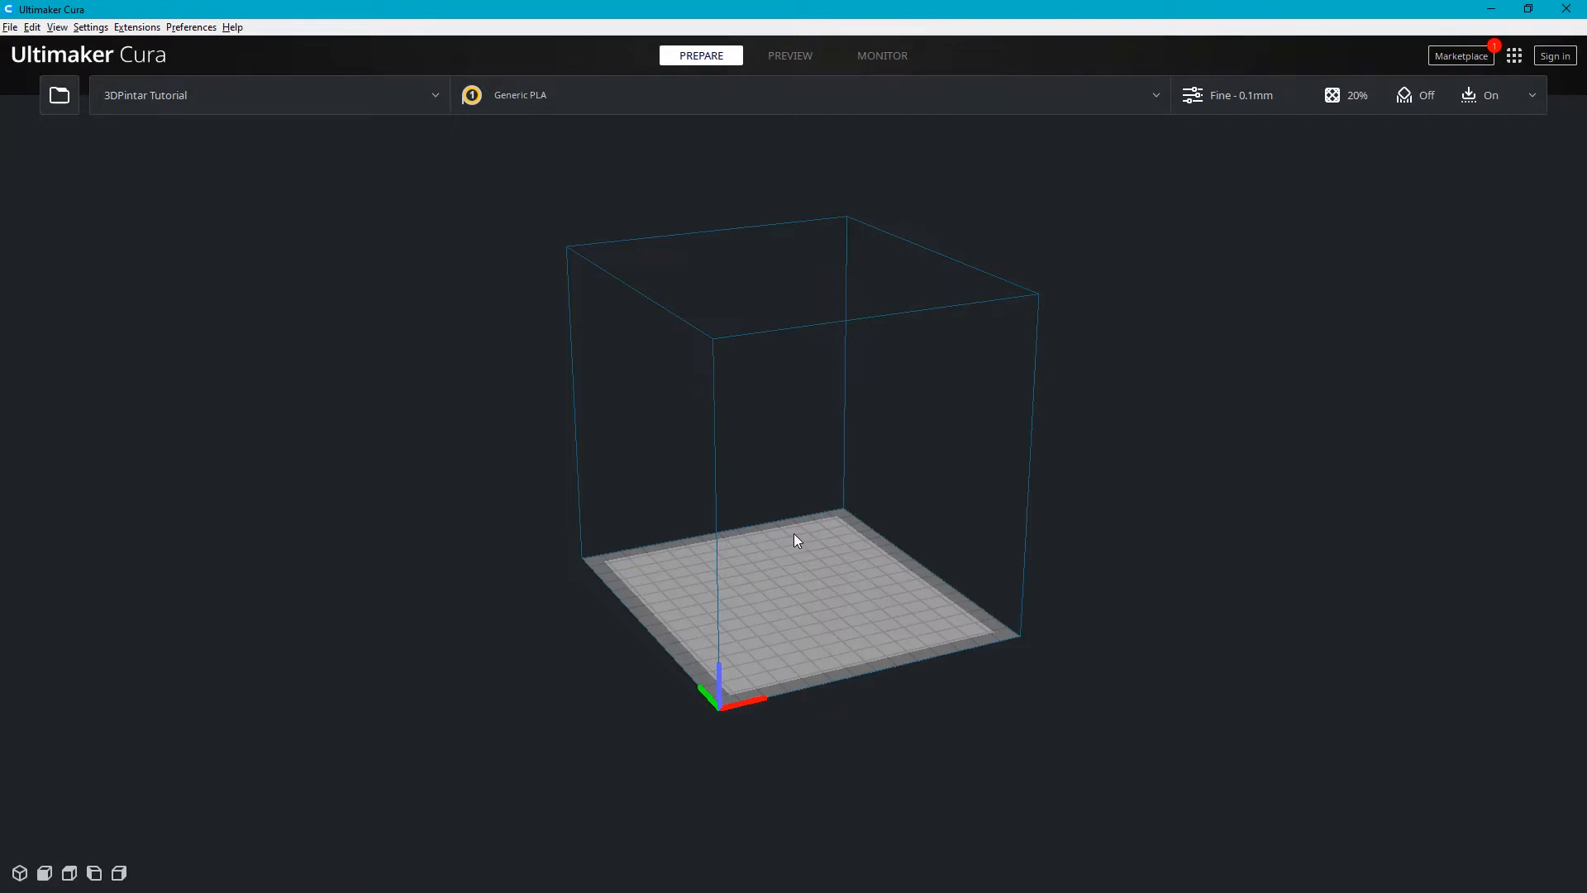
Step: Open PencilPotR.STL from the 3D Model folder through the file dialog and clear the build plate again
{"action": "left_click", "coordinate": [11, 27]}
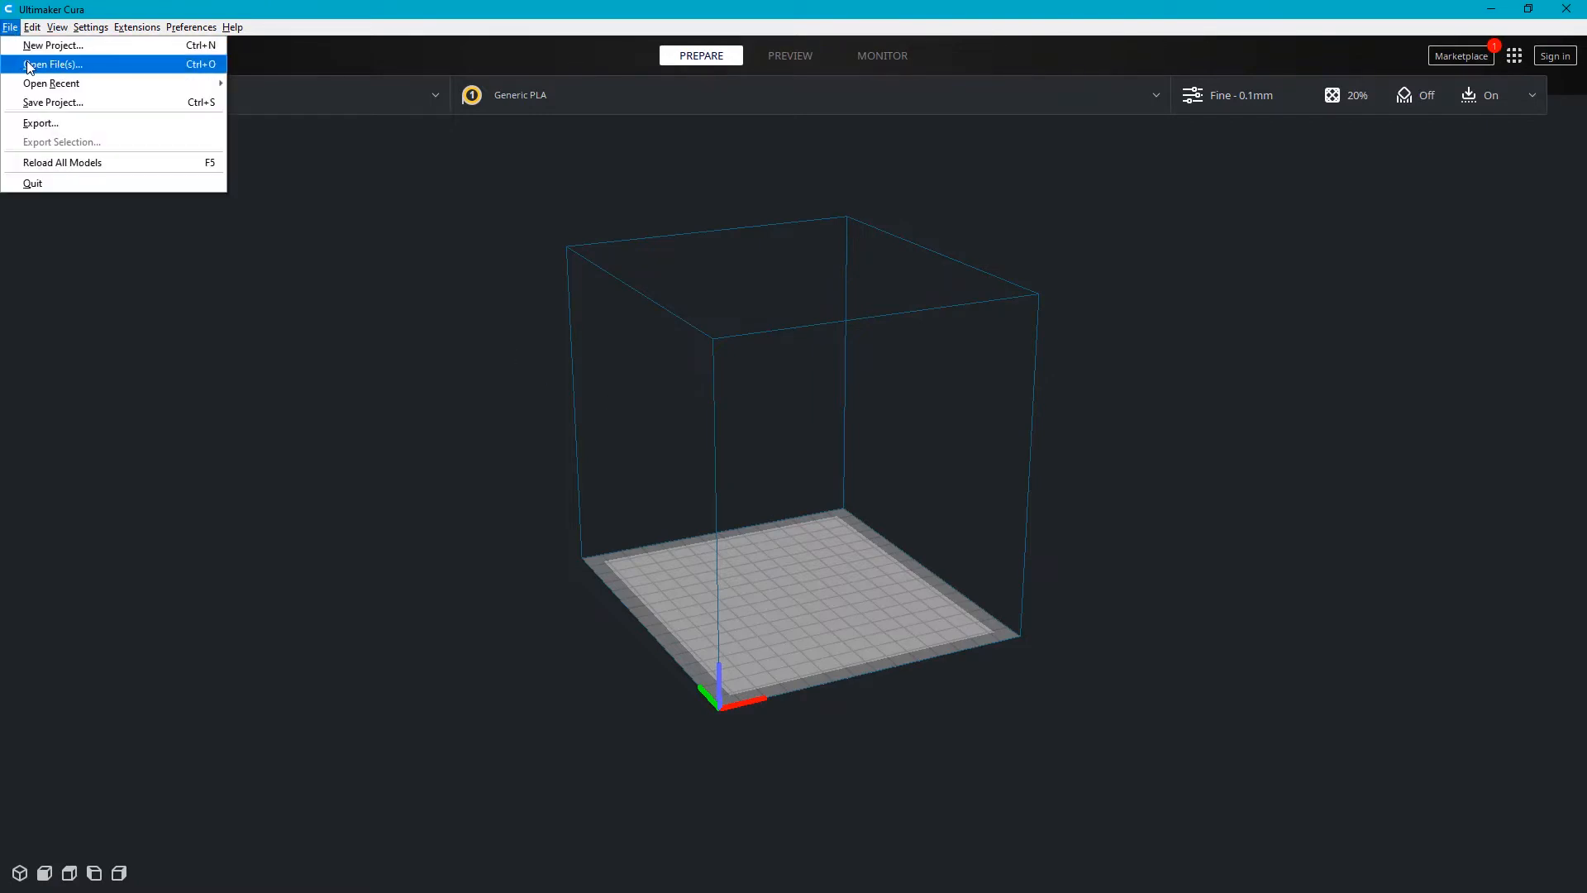
{"action": "left_click", "coordinate": [37, 60]}
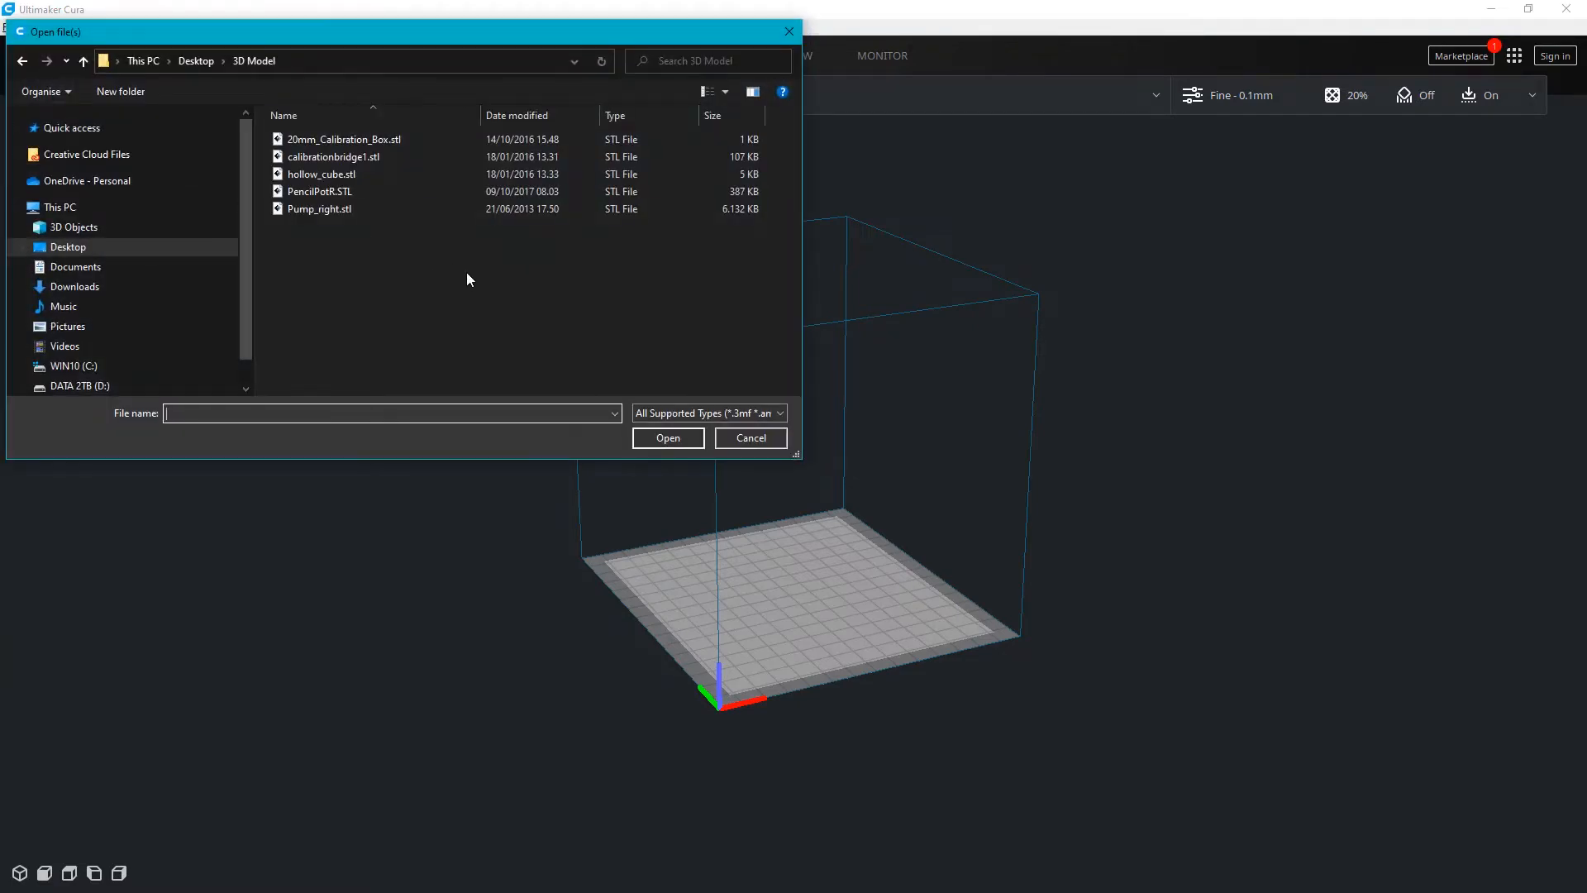
{"action": "key", "text": "Escape"}
{"action": "left_click", "coordinate": [59, 96]}
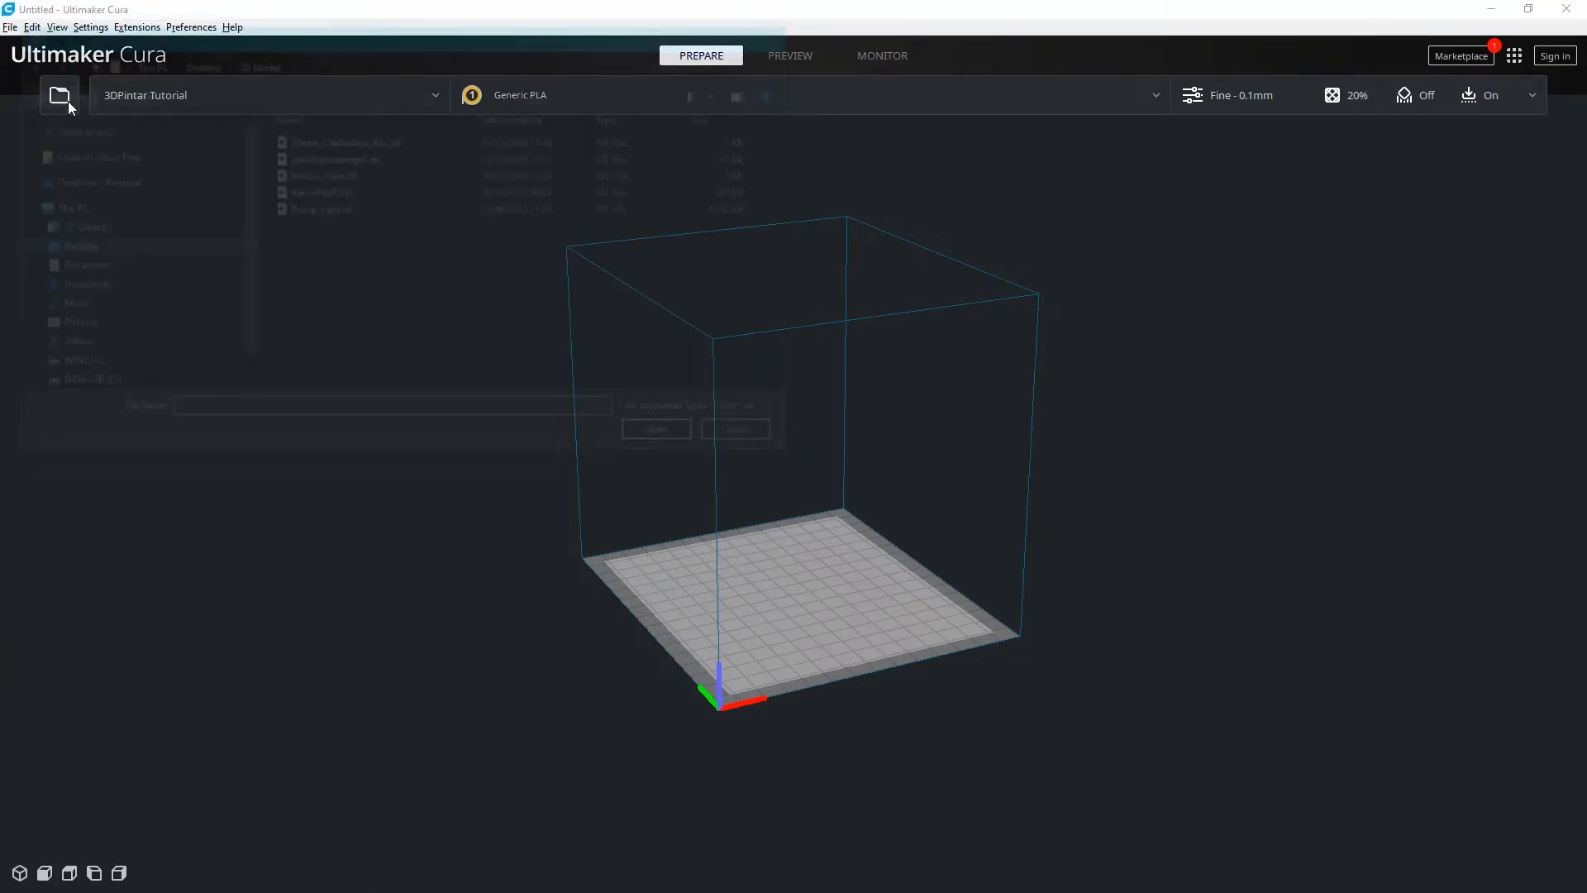
{"action": "double_click", "coordinate": [322, 191]}
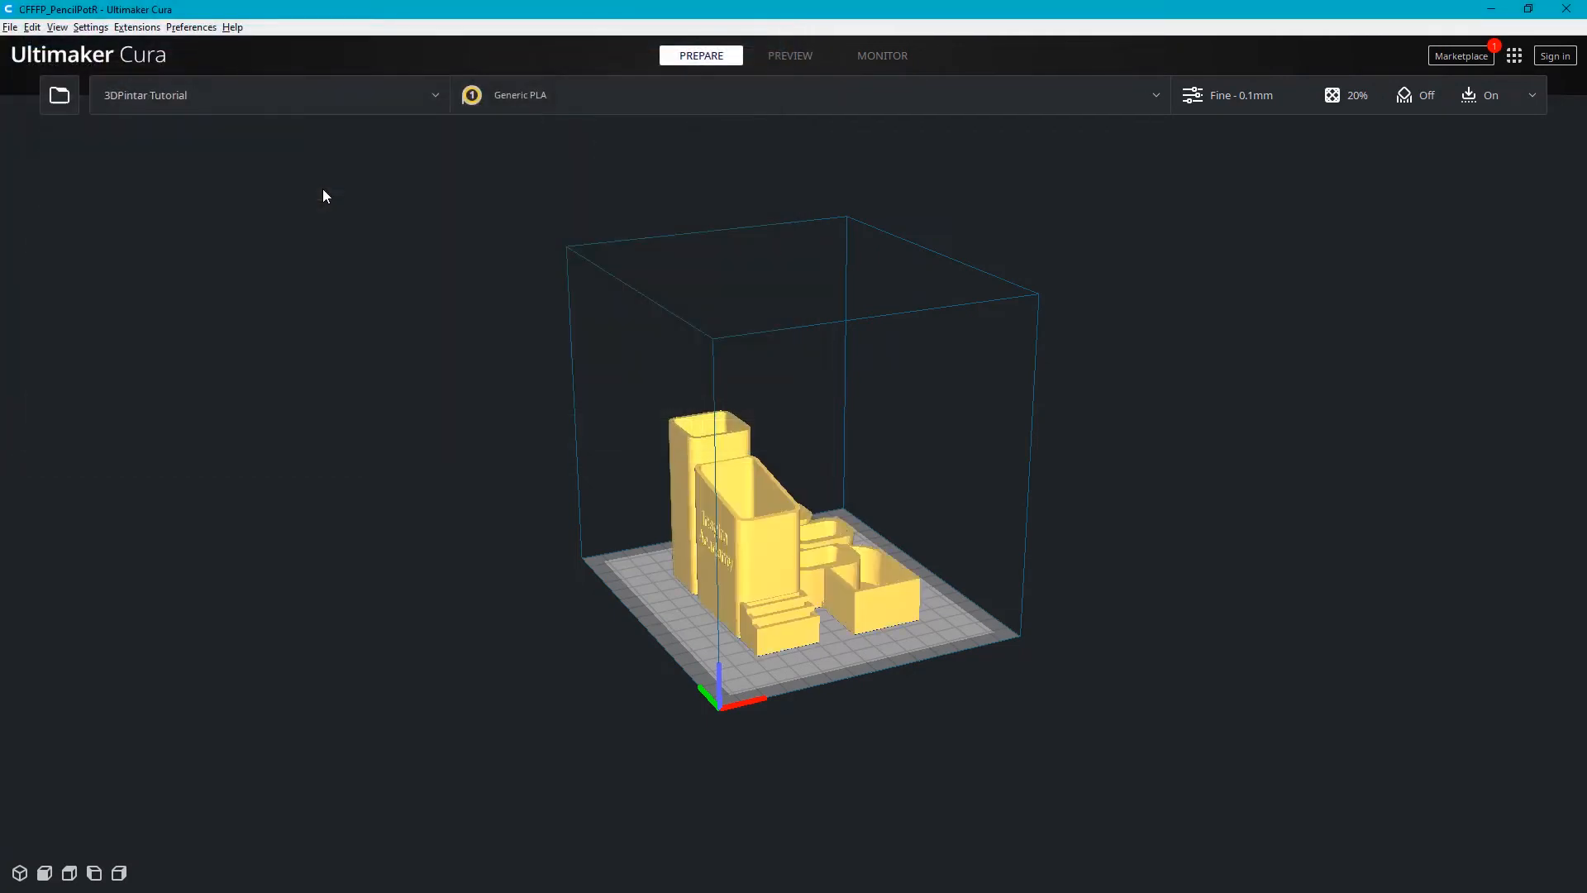
{"action": "right_click", "coordinate": [801, 538]}
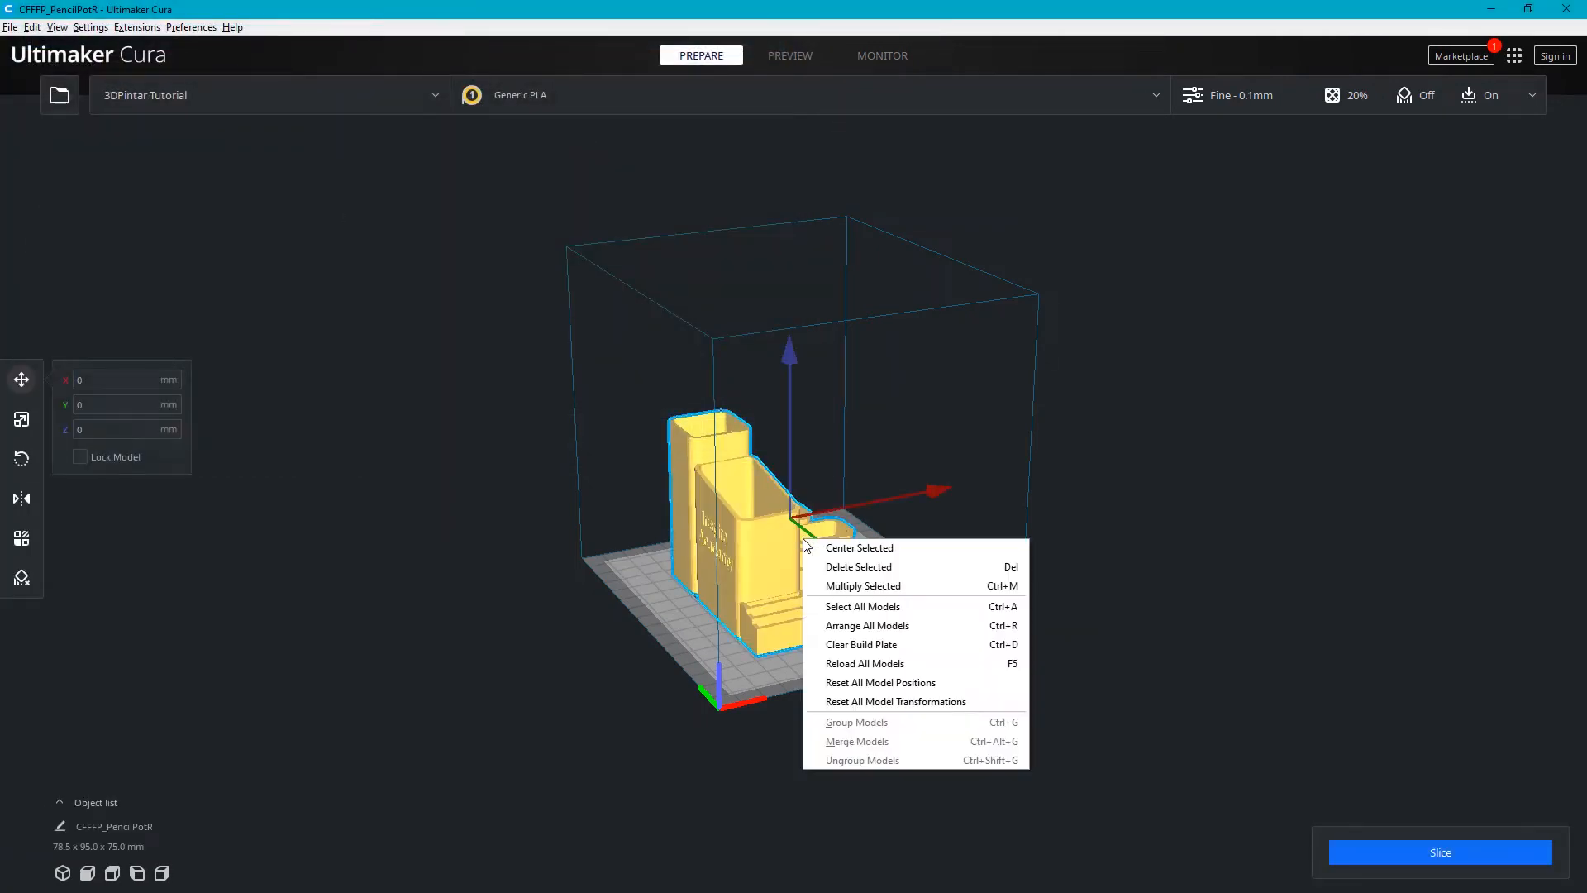
{"action": "left_click", "coordinate": [879, 644]}
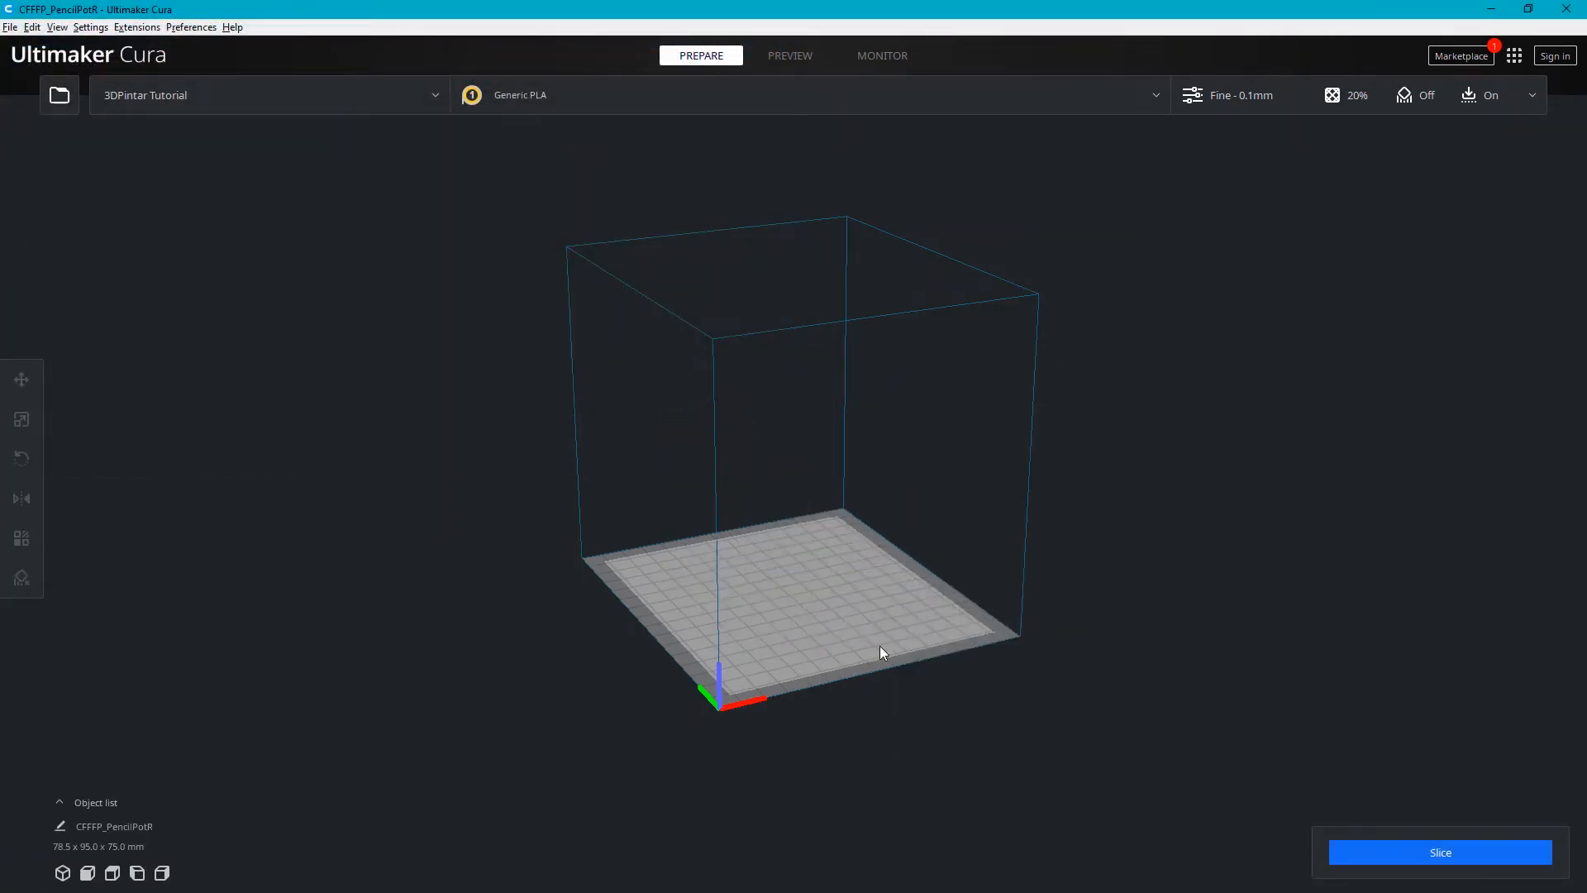
Step: Load PencilPotR.STL onto the build plate straight from the desktop's 3D Model folder, close the folder and maximize Cura
{"action": "double_click", "coordinate": [873, 2]}
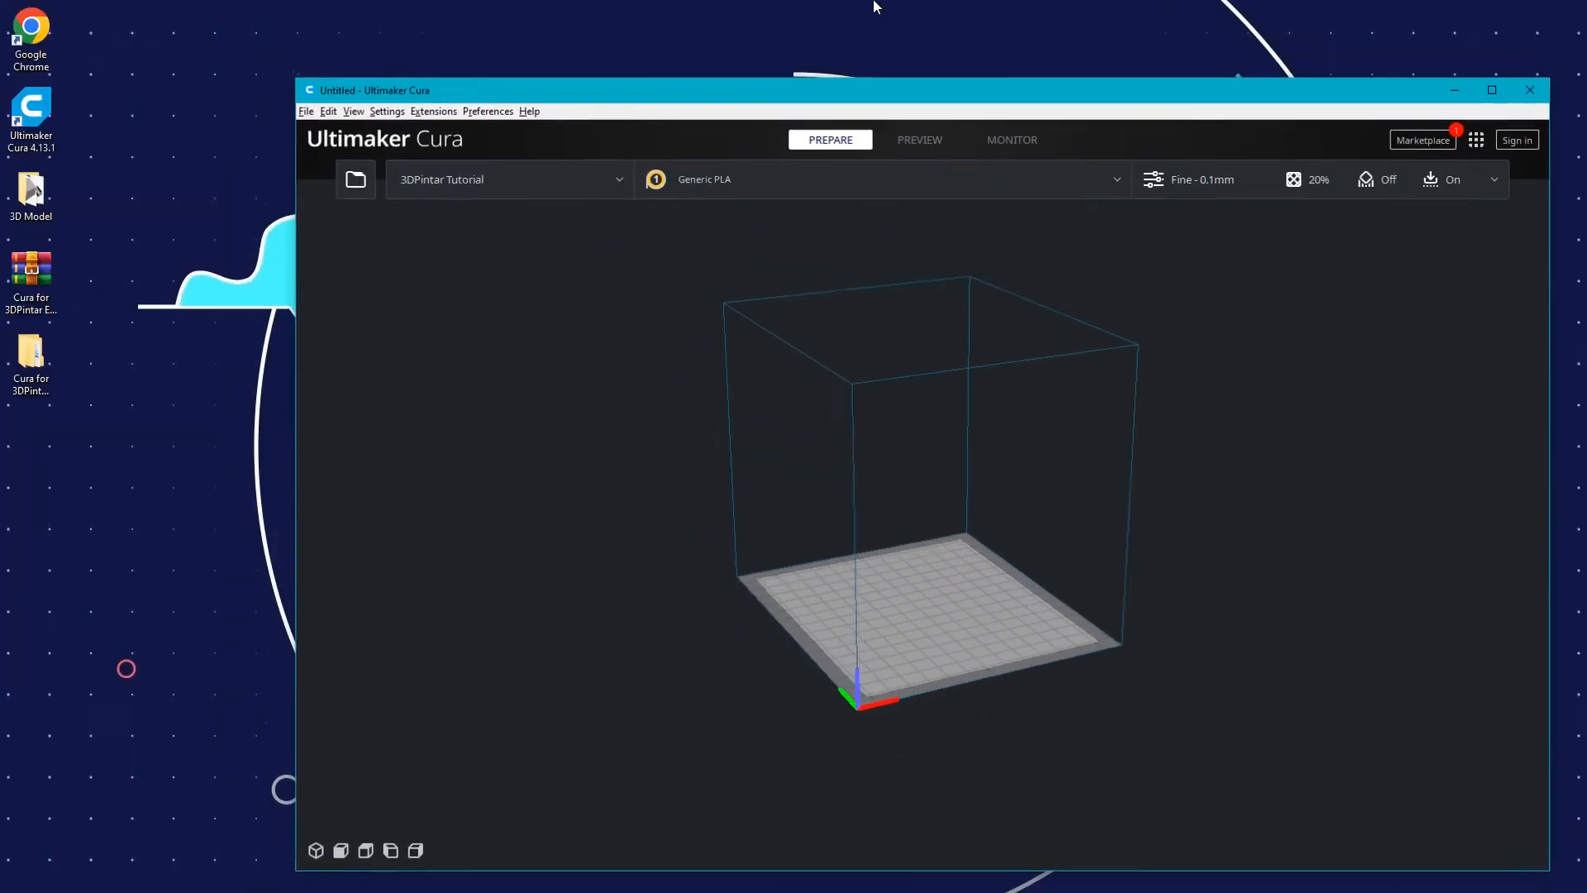
{"action": "double_click", "coordinate": [33, 194]}
{"action": "left_click_drag", "start_coordinate": [514, 468], "coordinate": [1088, 533]}
{"action": "left_click", "coordinate": [1089, 533]}
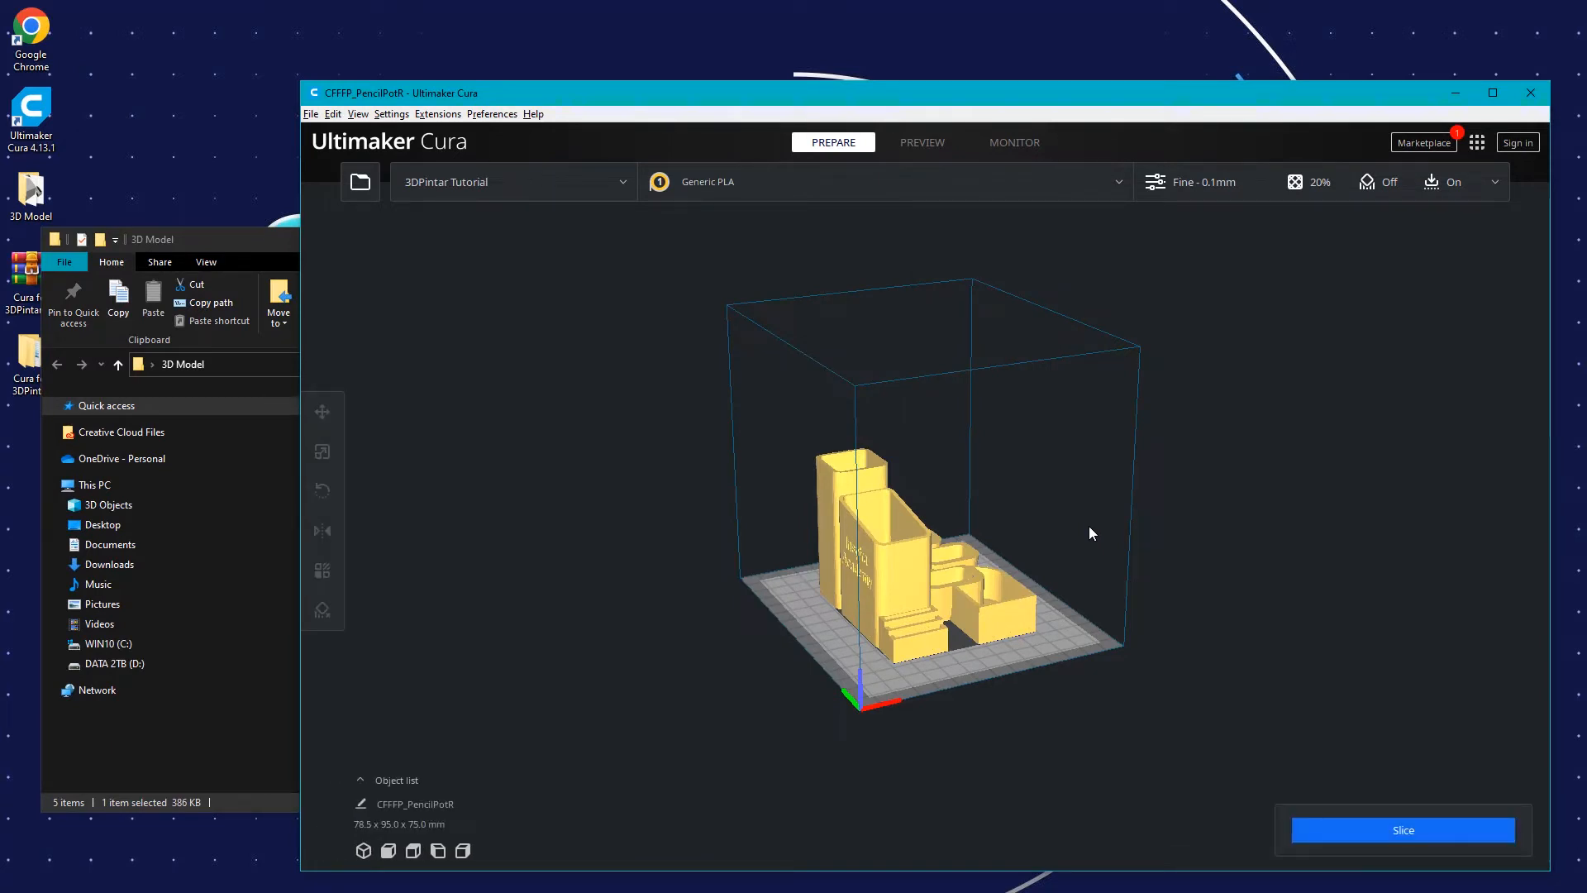
{"action": "left_click", "coordinate": [281, 241]}
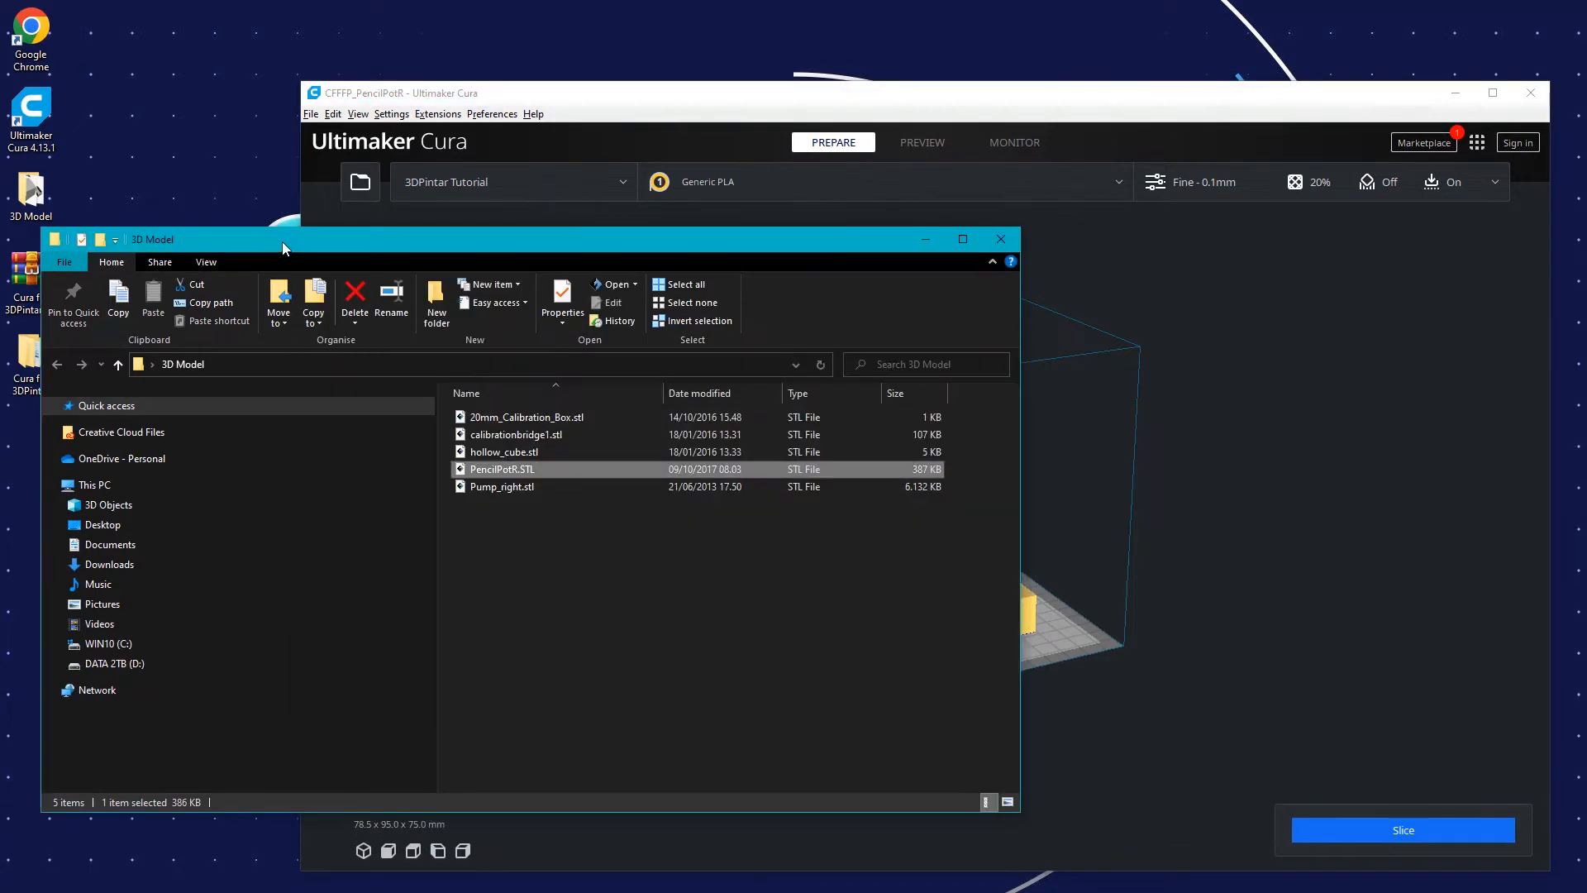
{"action": "left_click", "coordinate": [1018, 235]}
{"action": "left_click", "coordinate": [1492, 93]}
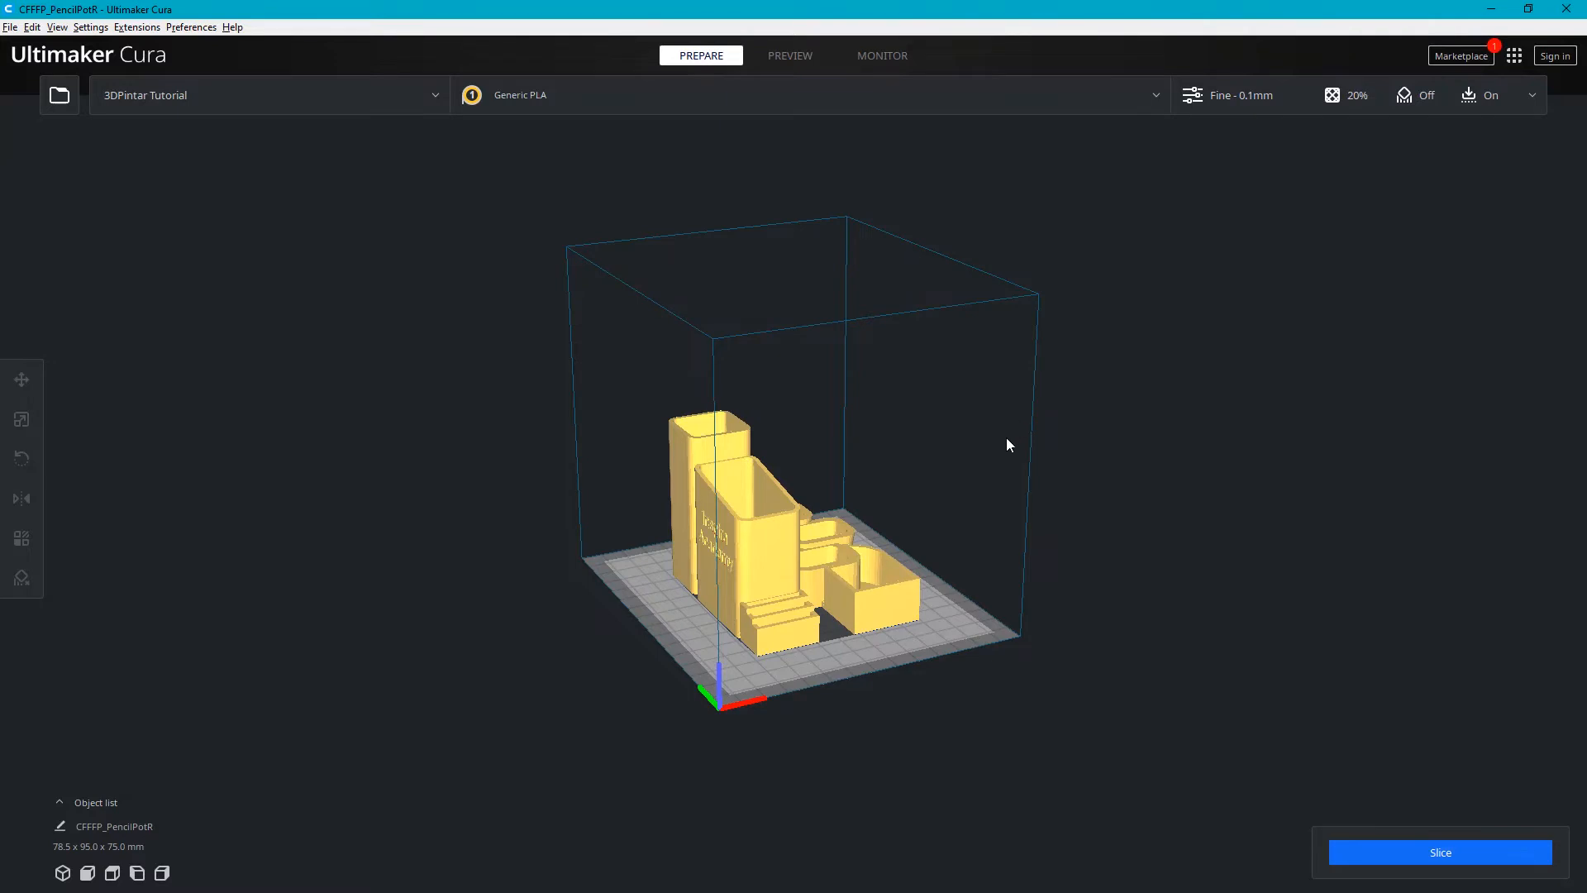
{"action": "right_click_drag", "start_coordinate": [877, 530], "coordinate": [949, 542]}
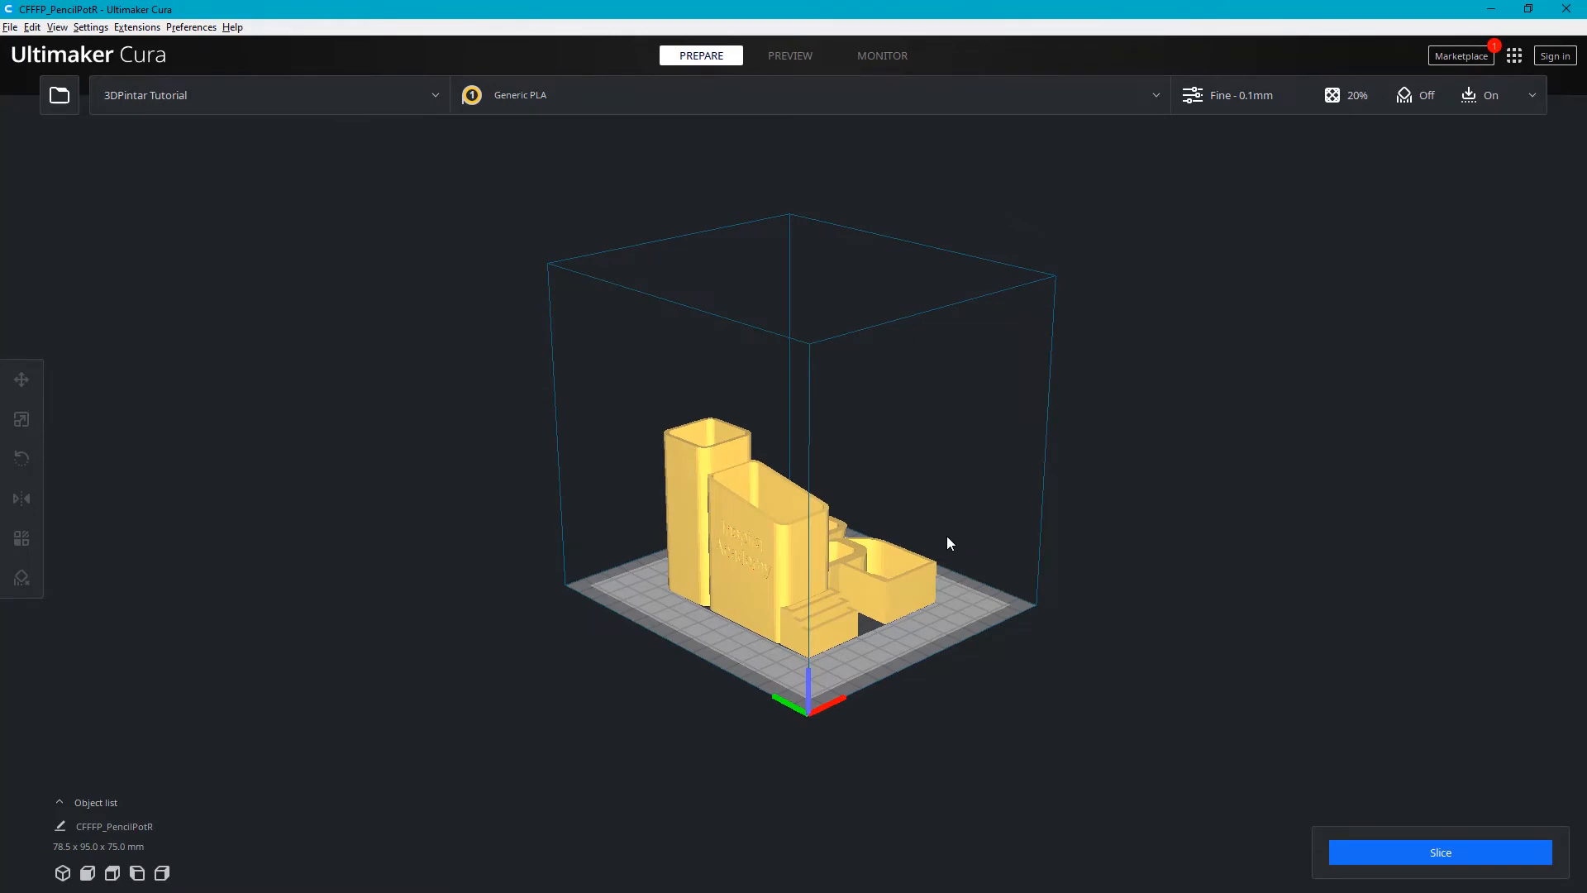
Step: Choose the 3DPintar Tutorial printer and Generic PLA as the print material
{"action": "left_click", "coordinate": [291, 94]}
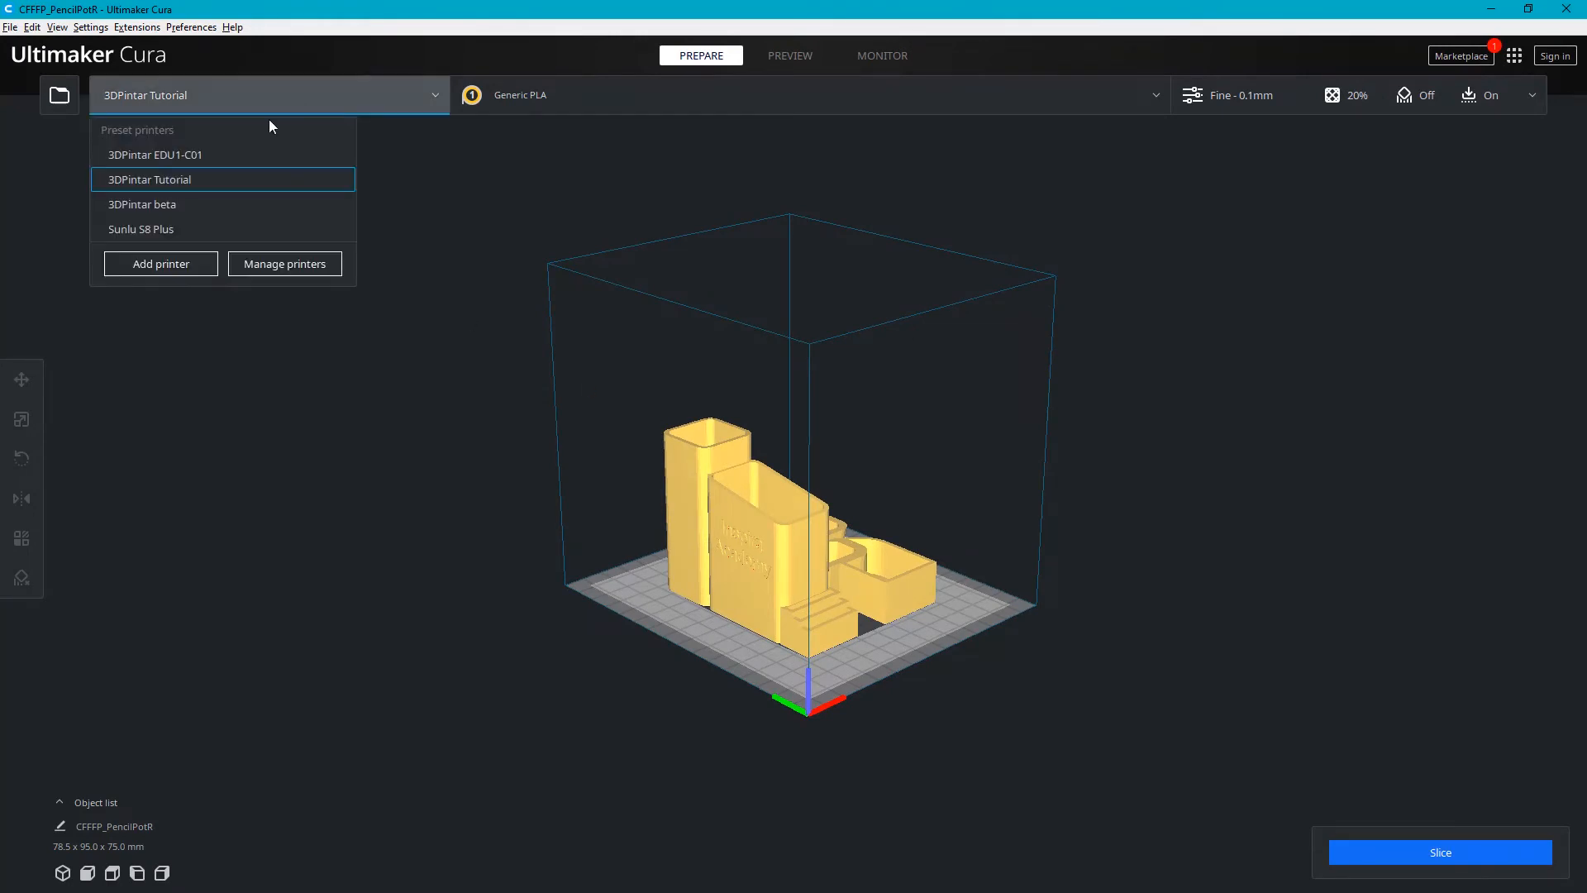
{"action": "left_click", "coordinate": [196, 184]}
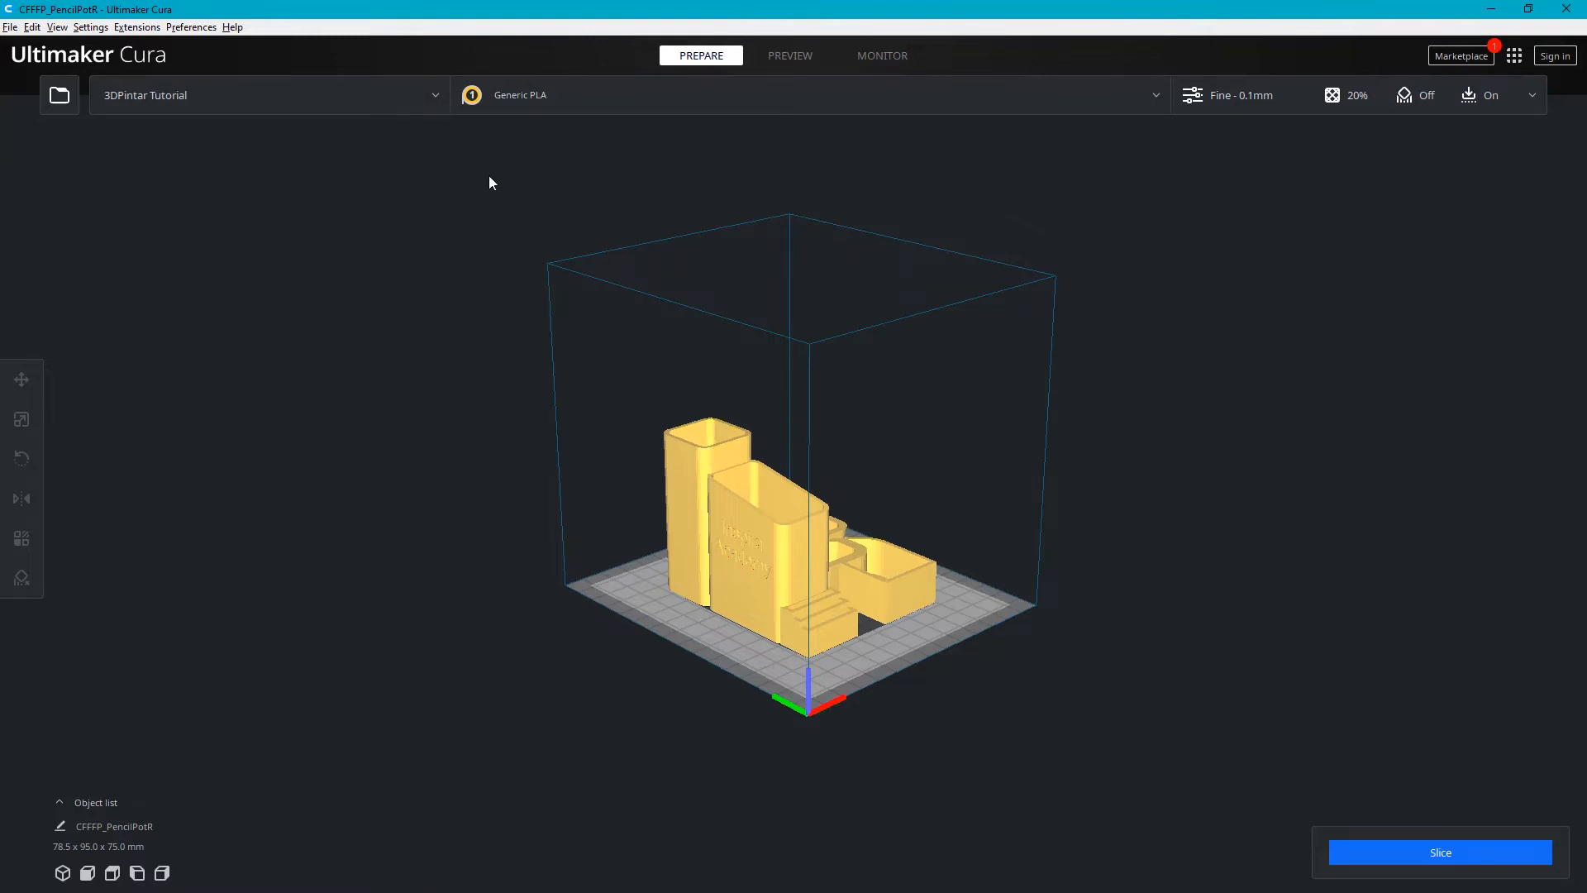
{"action": "left_click", "coordinate": [699, 94]}
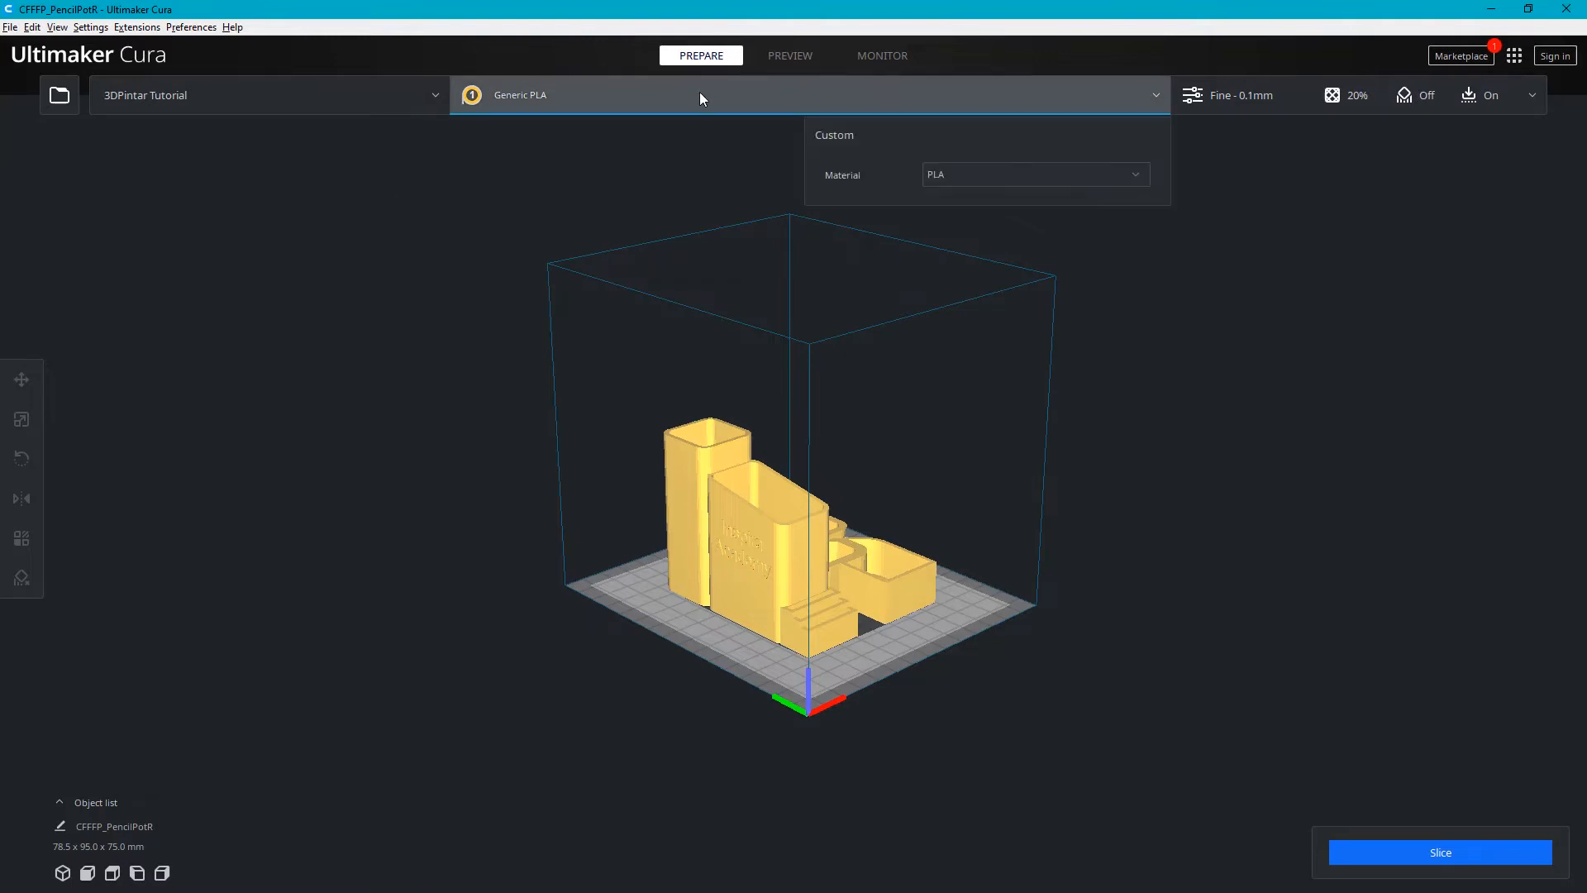
{"action": "left_click", "coordinate": [1009, 172]}
{"action": "mouse_move", "coordinate": [1102, 187]}
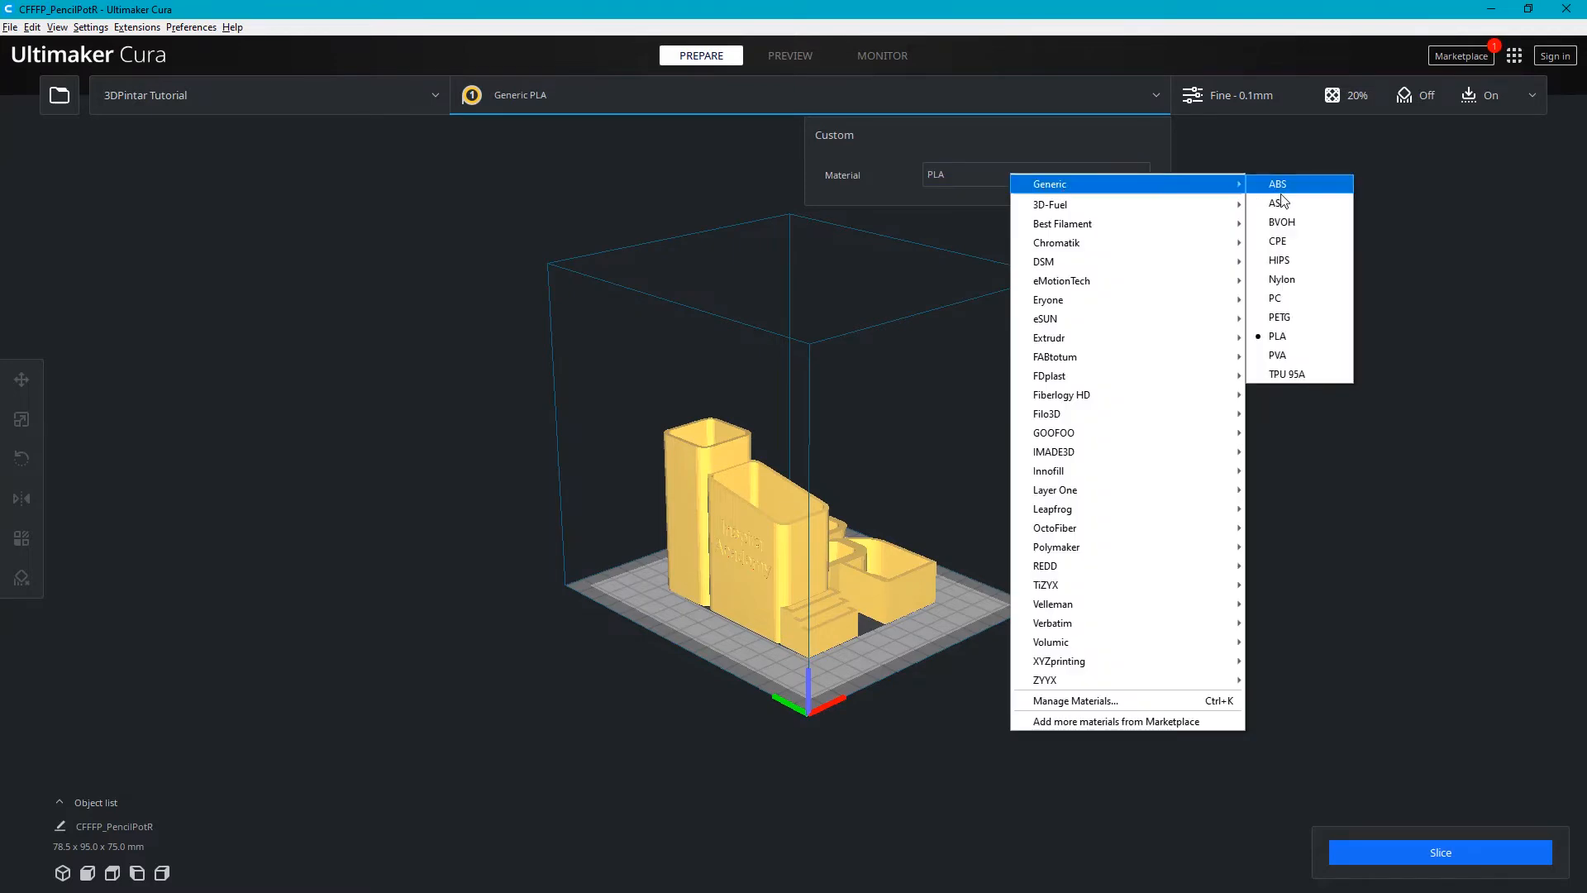
{"action": "left_click", "coordinate": [1276, 335]}
{"action": "left_click", "coordinate": [1211, 262]}
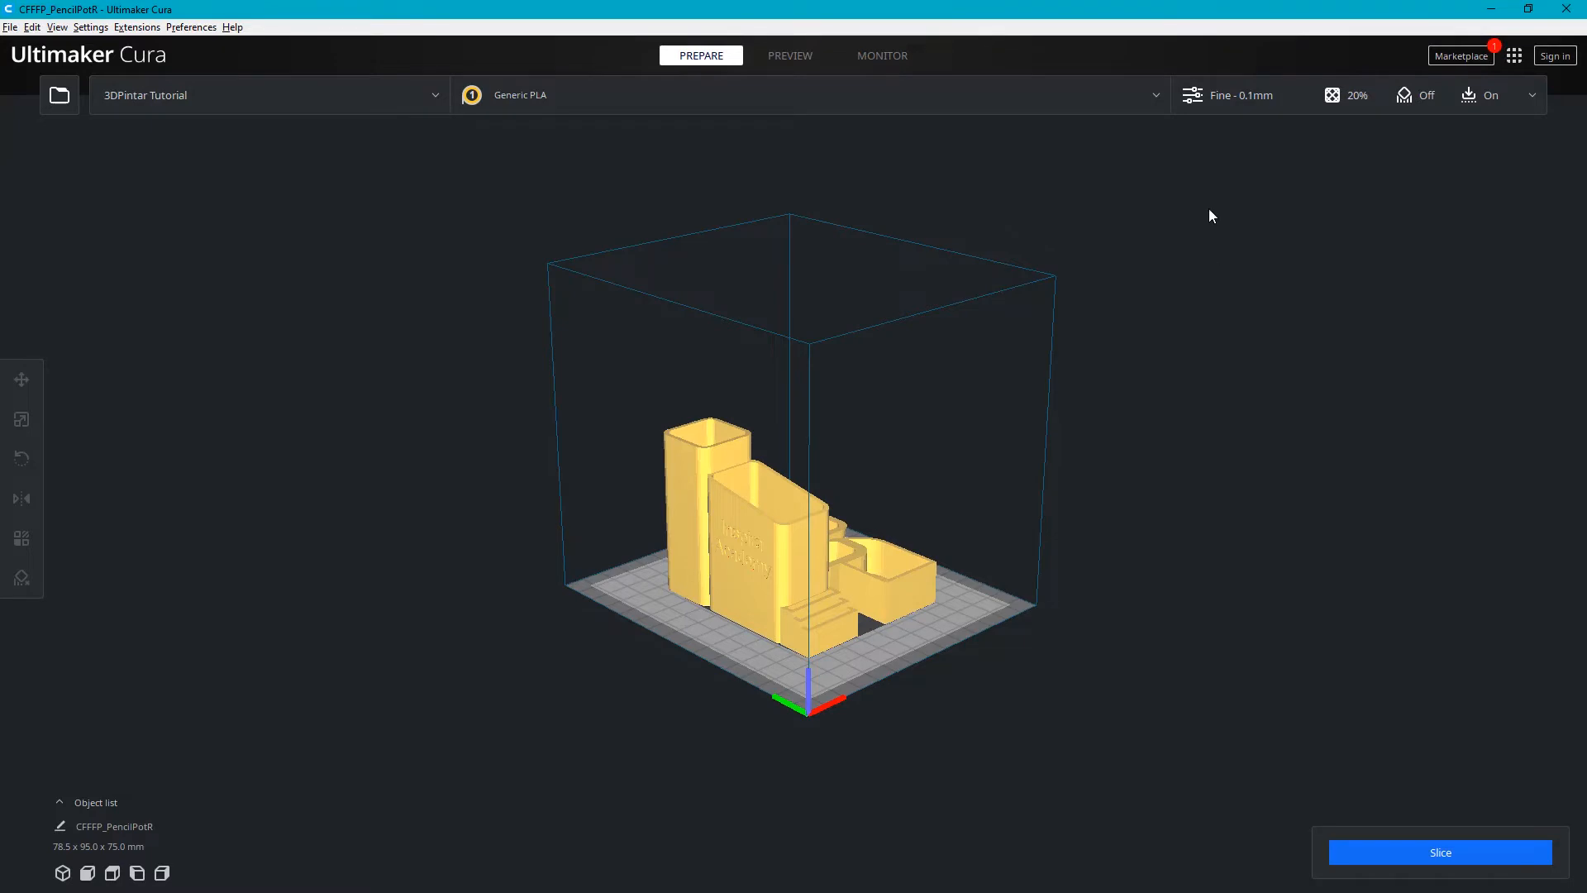
Step: Examine the print settings and the available quality profiles without changing the profile
{"action": "left_click", "coordinate": [1267, 96]}
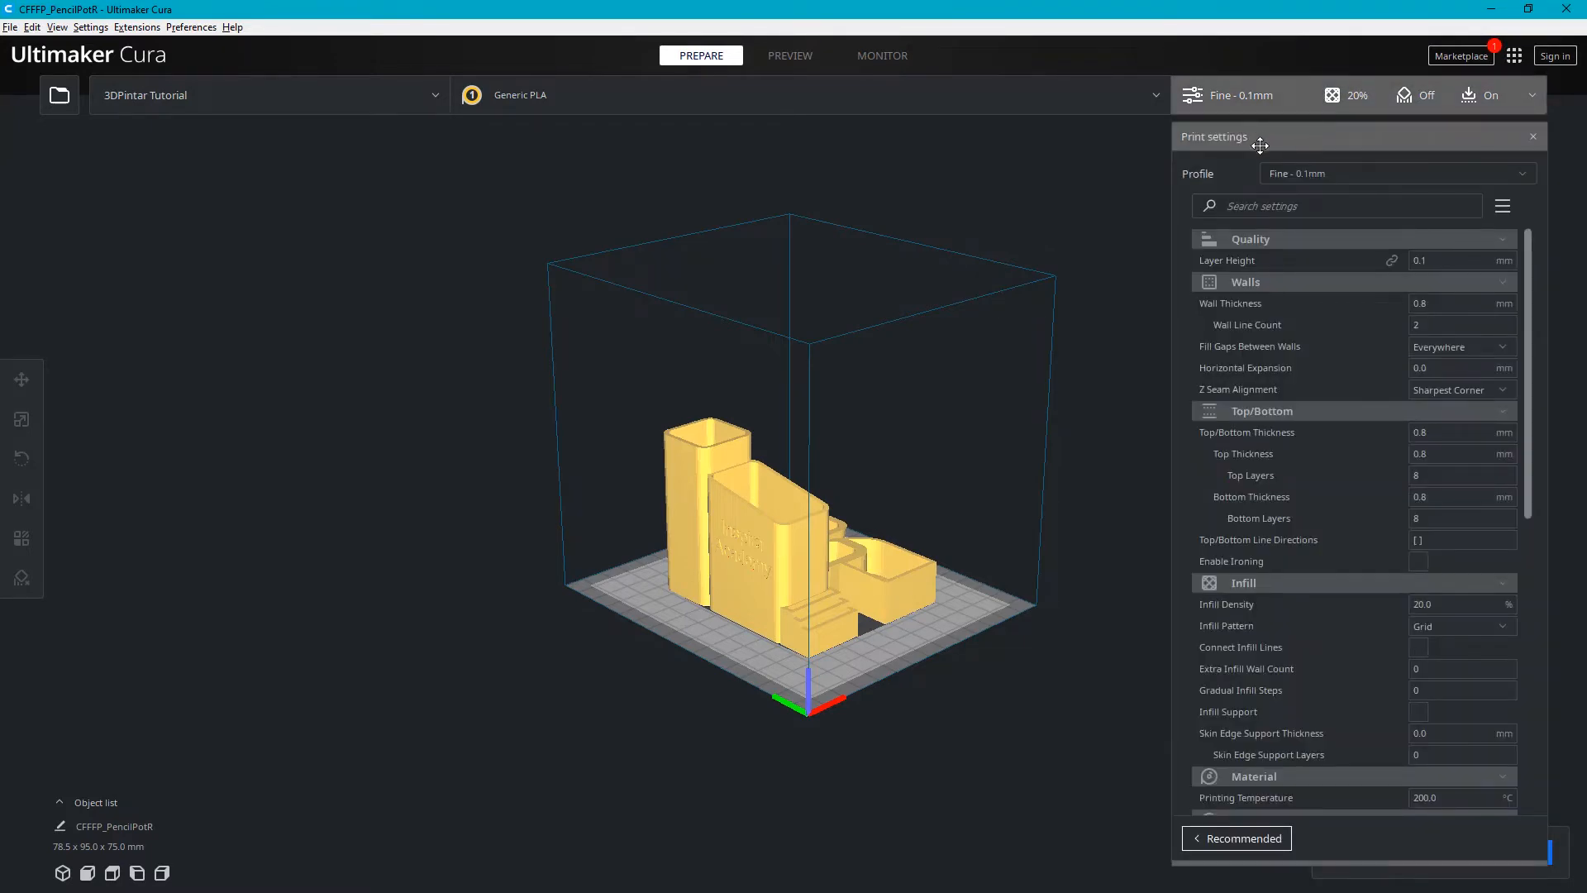
{"action": "left_click", "coordinate": [1352, 177]}
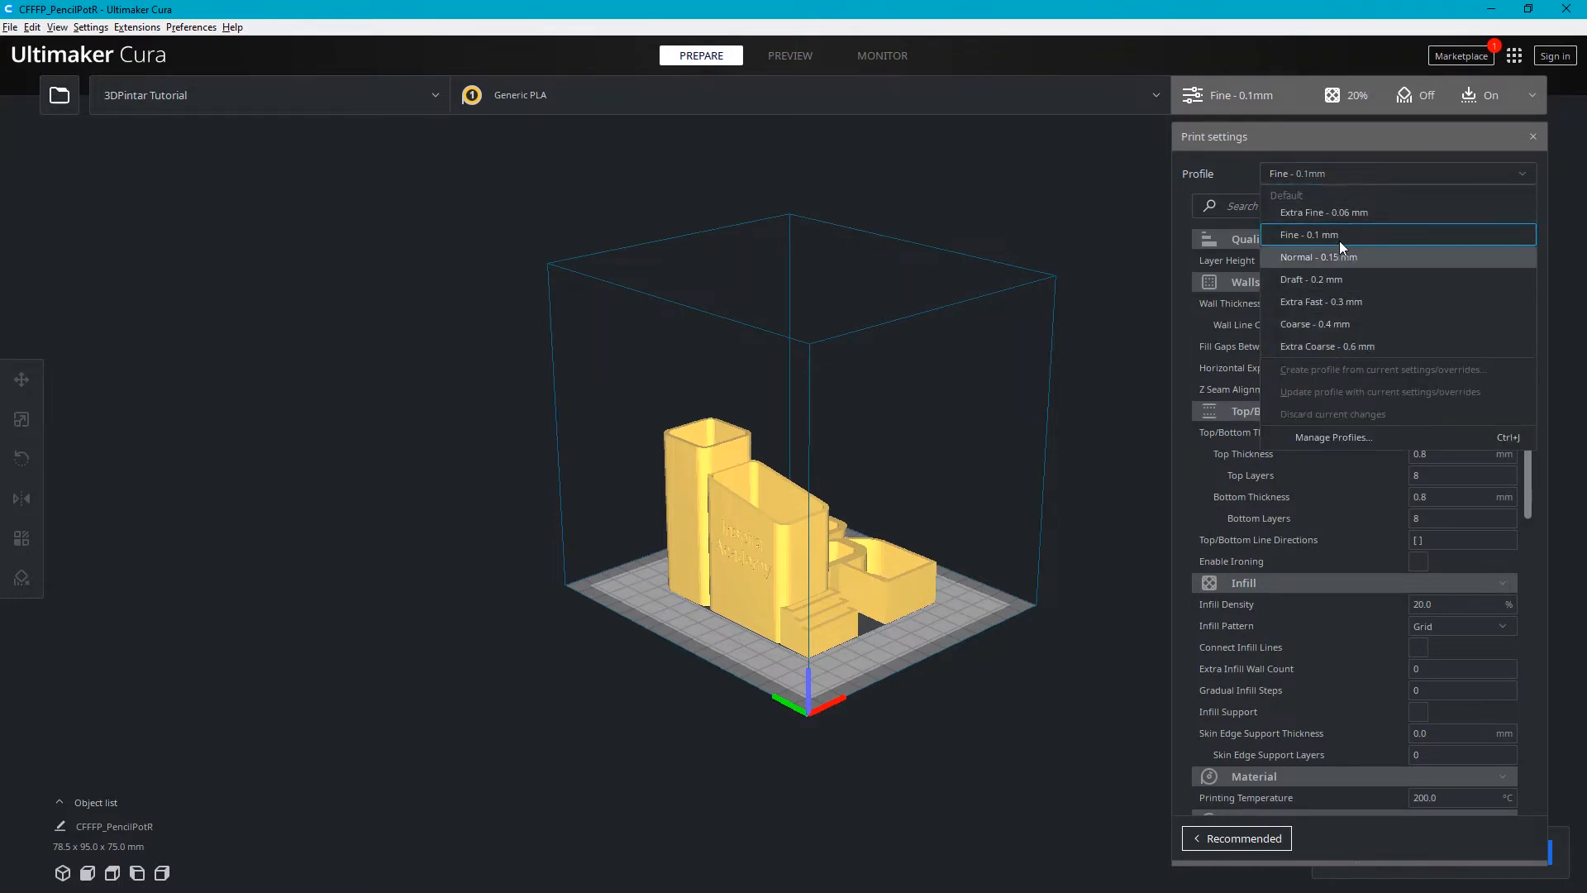
{"action": "left_click", "coordinate": [1342, 173]}
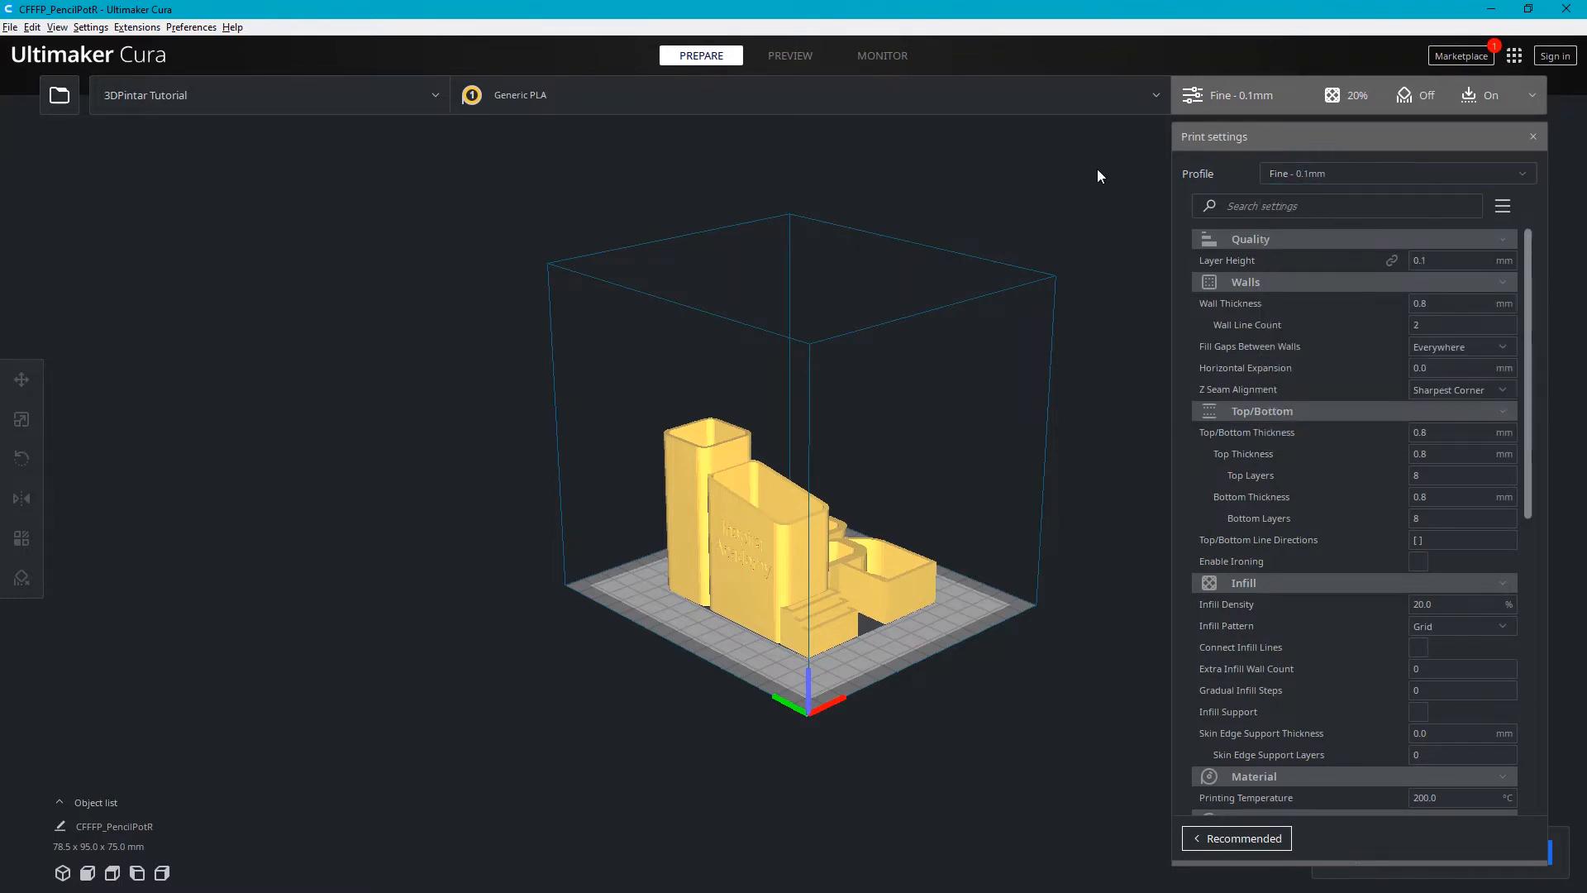
{"action": "left_click", "coordinate": [1265, 96]}
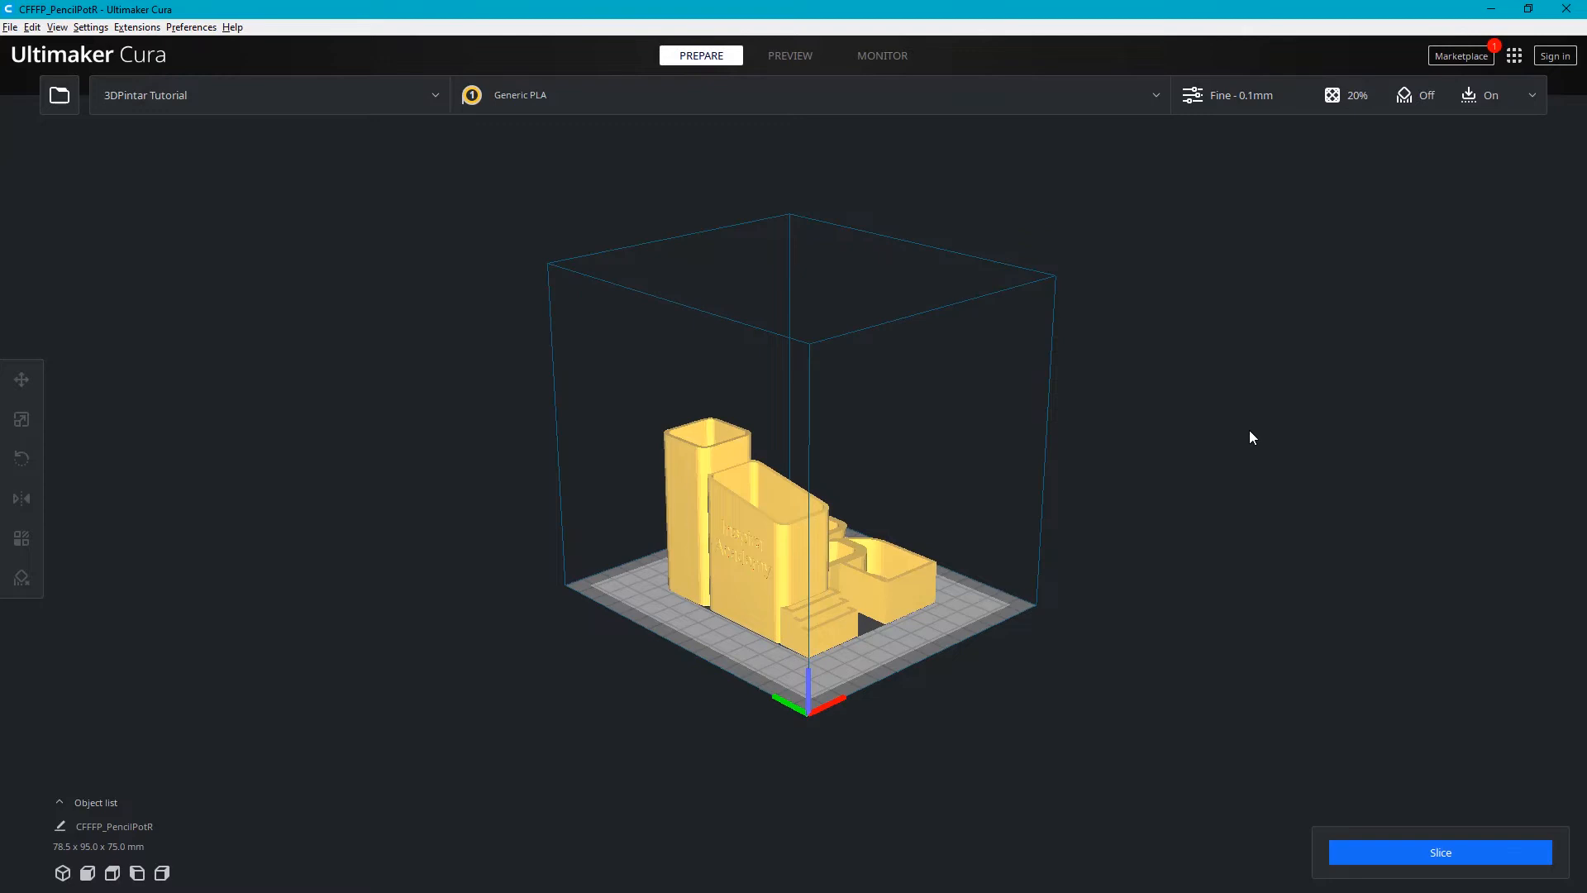
Step: Select the pencil pot model and inspect it on the build plate from different angles and distances
{"action": "left_click", "coordinate": [811, 547]}
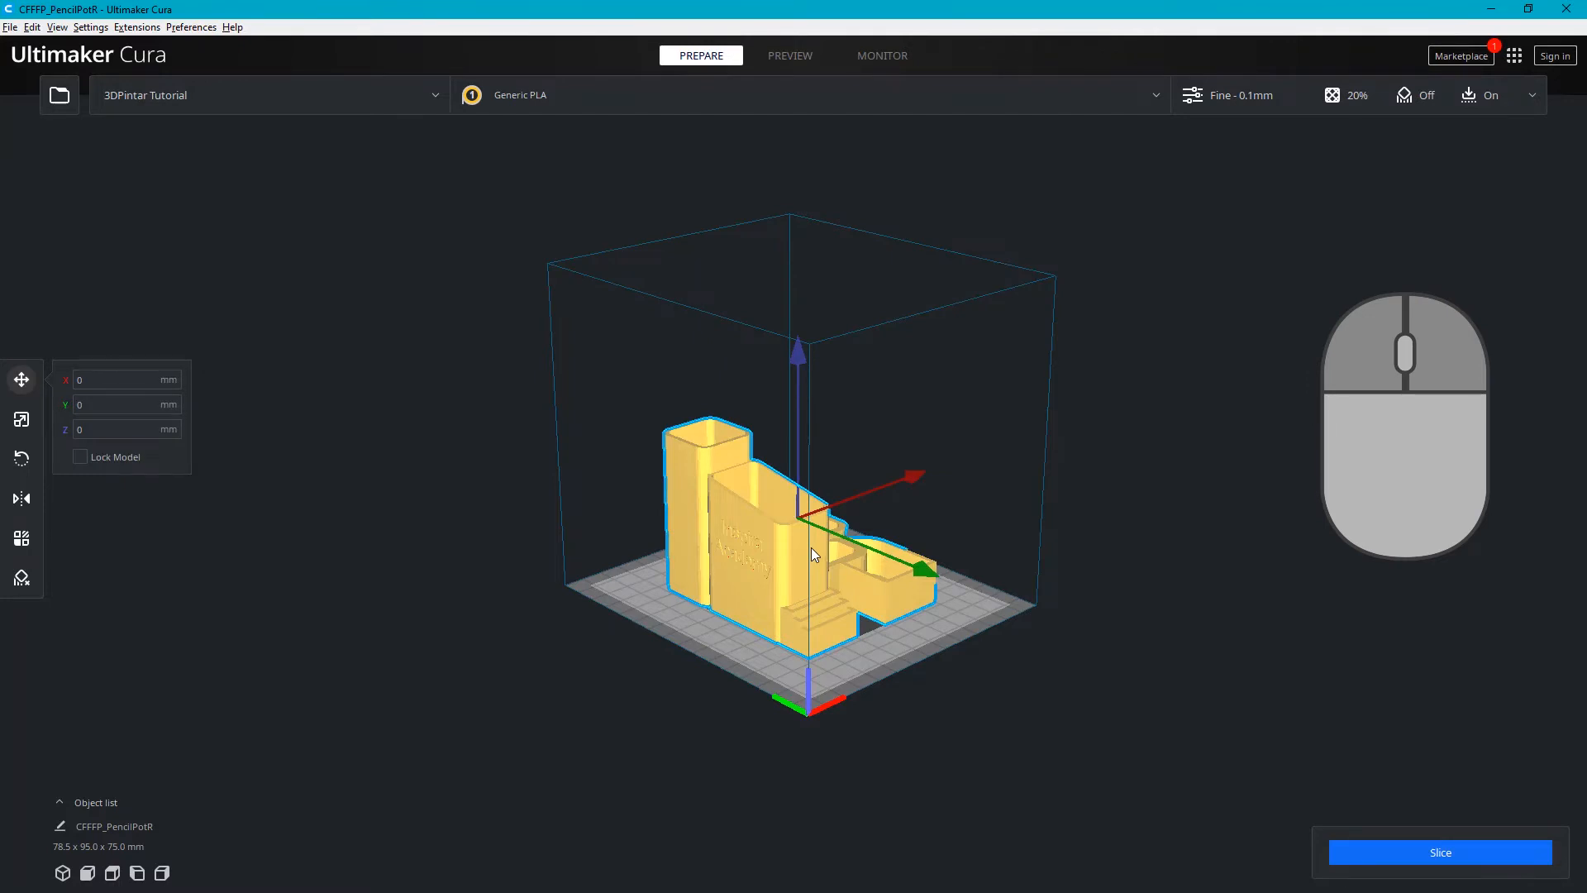
{"action": "right_click_drag", "start_coordinate": [1247, 489], "coordinate": [1053, 459]}
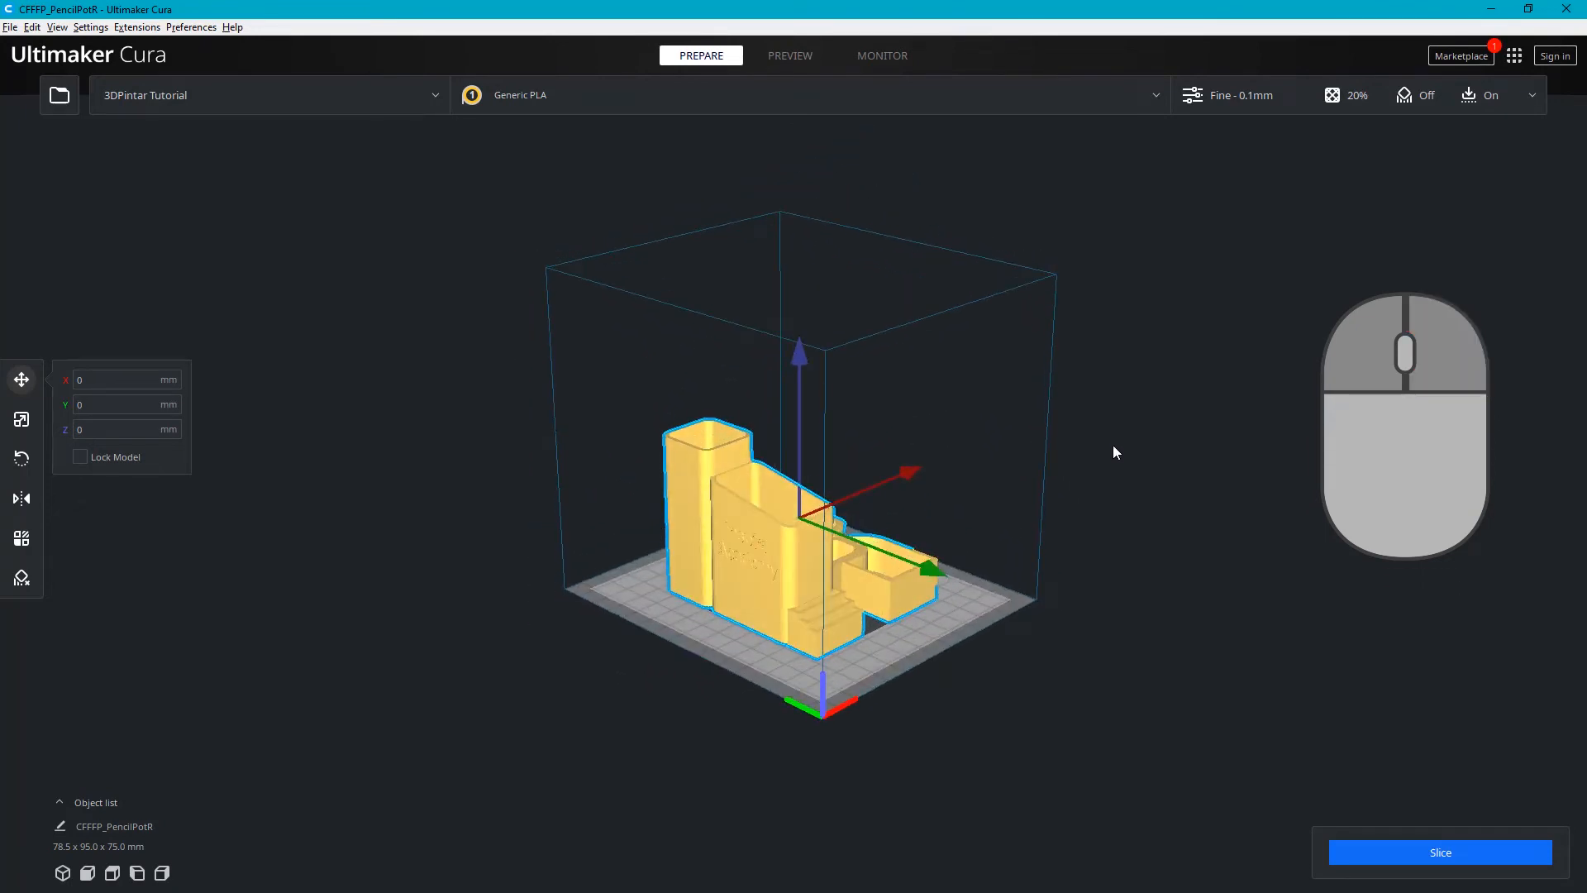
{"action": "scroll", "coordinate": [792, 519], "scroll_direction": "up", "scroll_amount": 5}
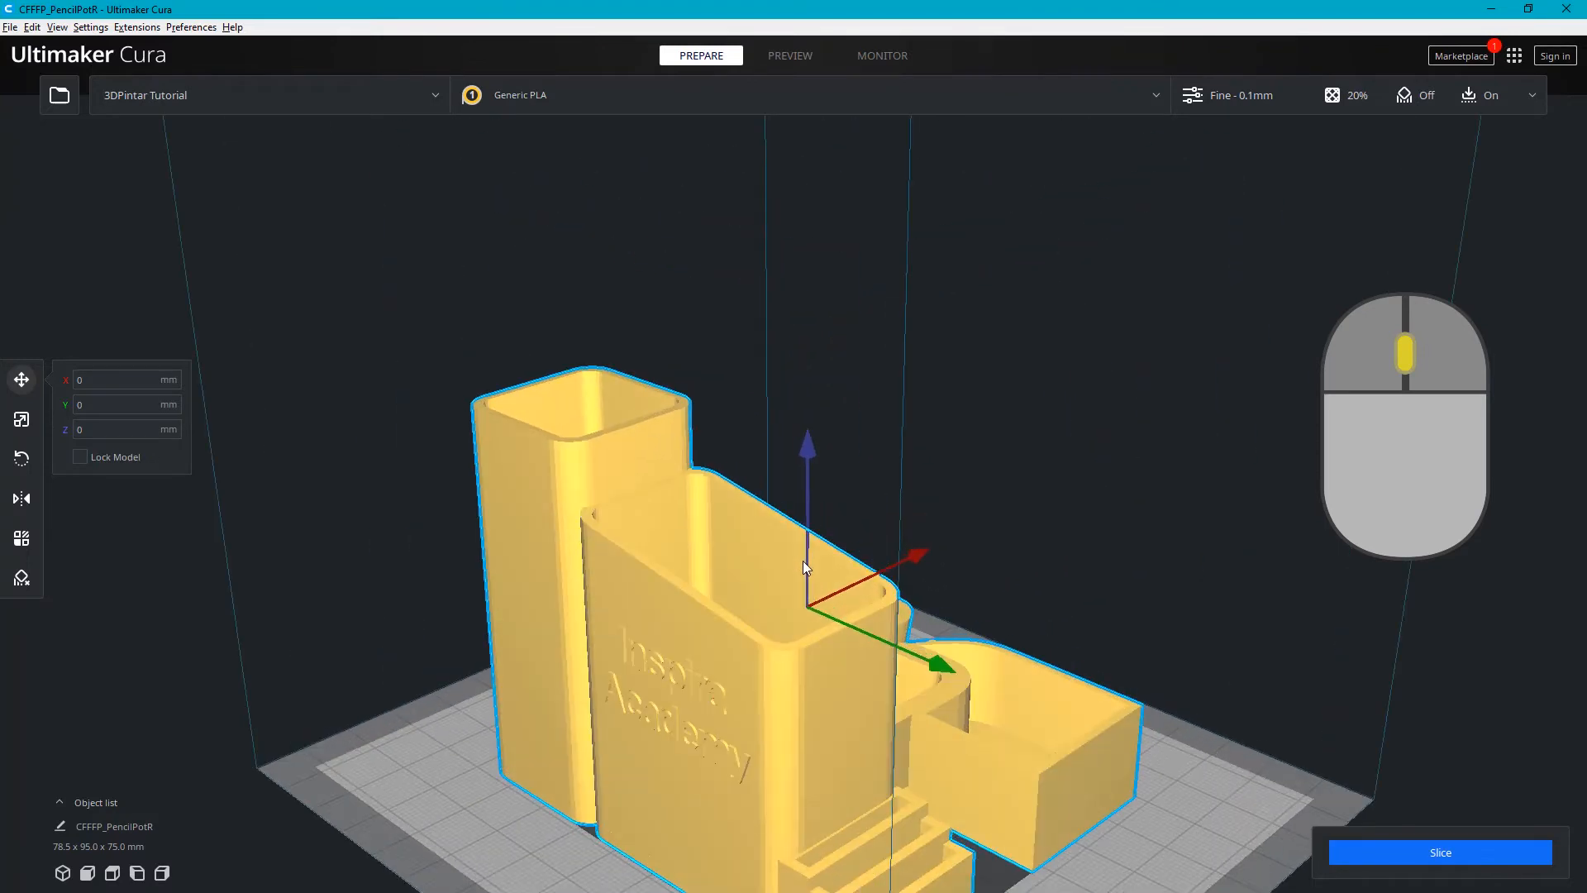
{"action": "scroll", "coordinate": [801, 561], "scroll_direction": "down", "scroll_amount": 3}
{"action": "scroll", "coordinate": [801, 562], "scroll_direction": "up", "scroll_amount": 3}
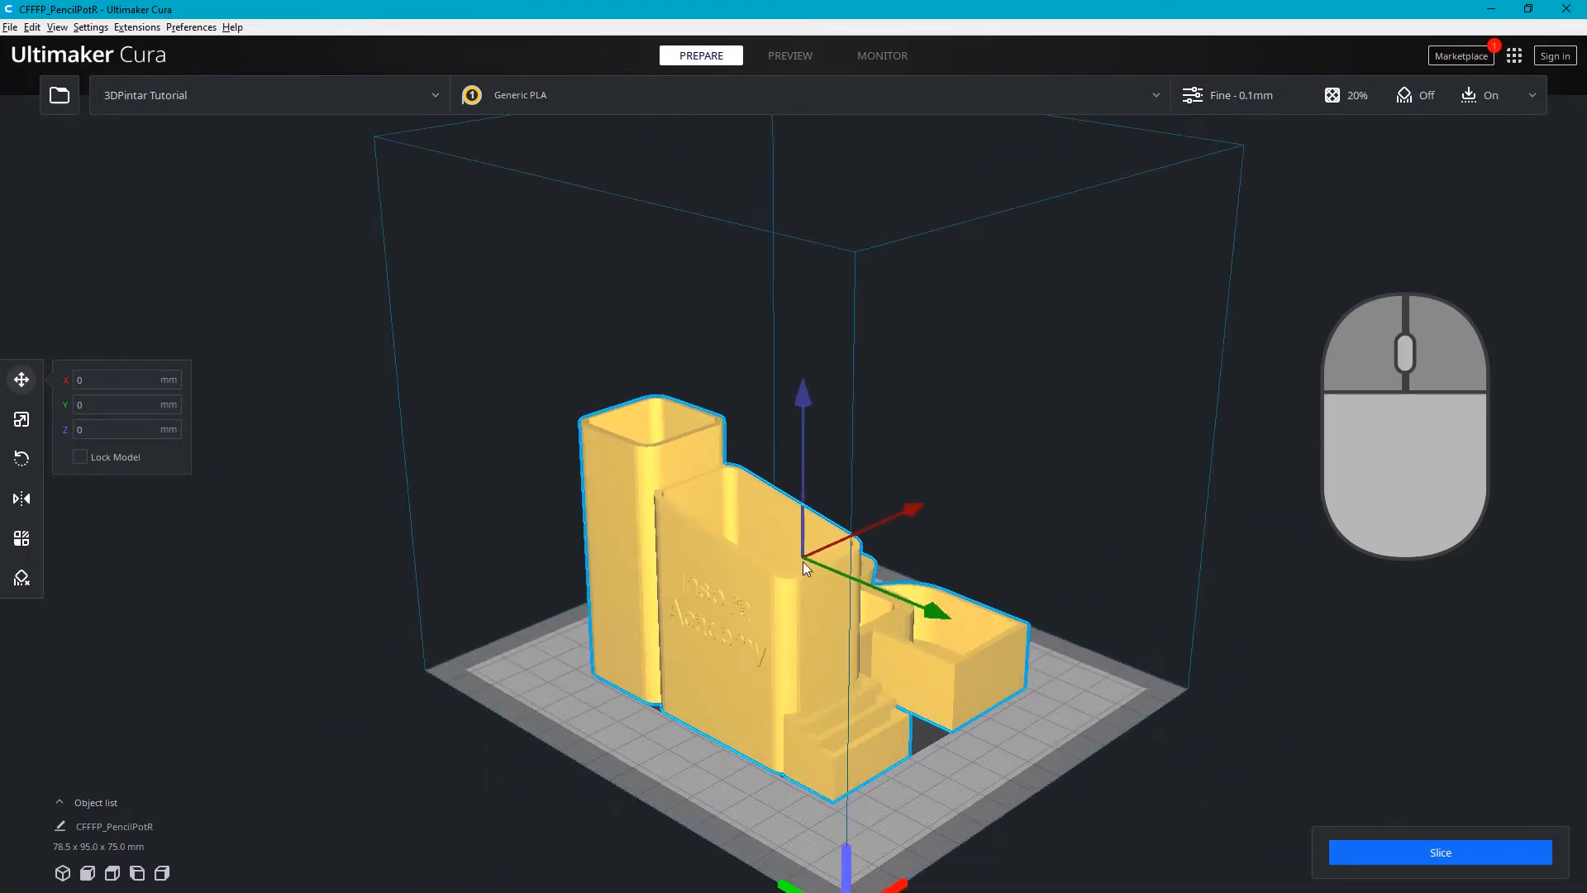
{"action": "middle_click_drag", "start_coordinate": [803, 562], "coordinate": [695, 547]}
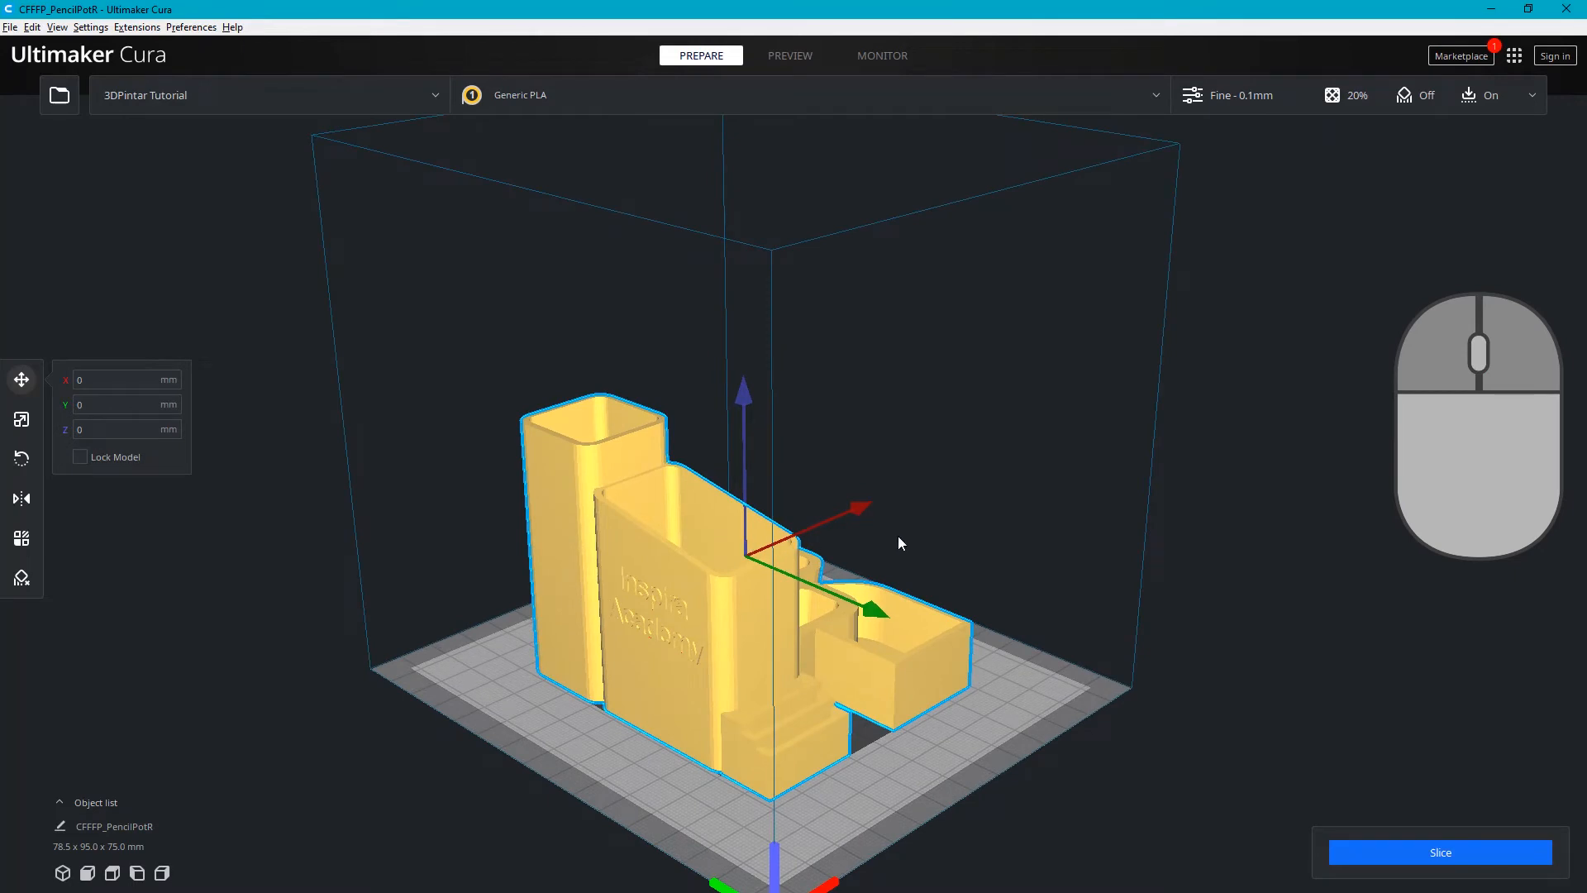
{"action": "scroll", "coordinate": [783, 562], "scroll_direction": "down", "scroll_amount": 3}
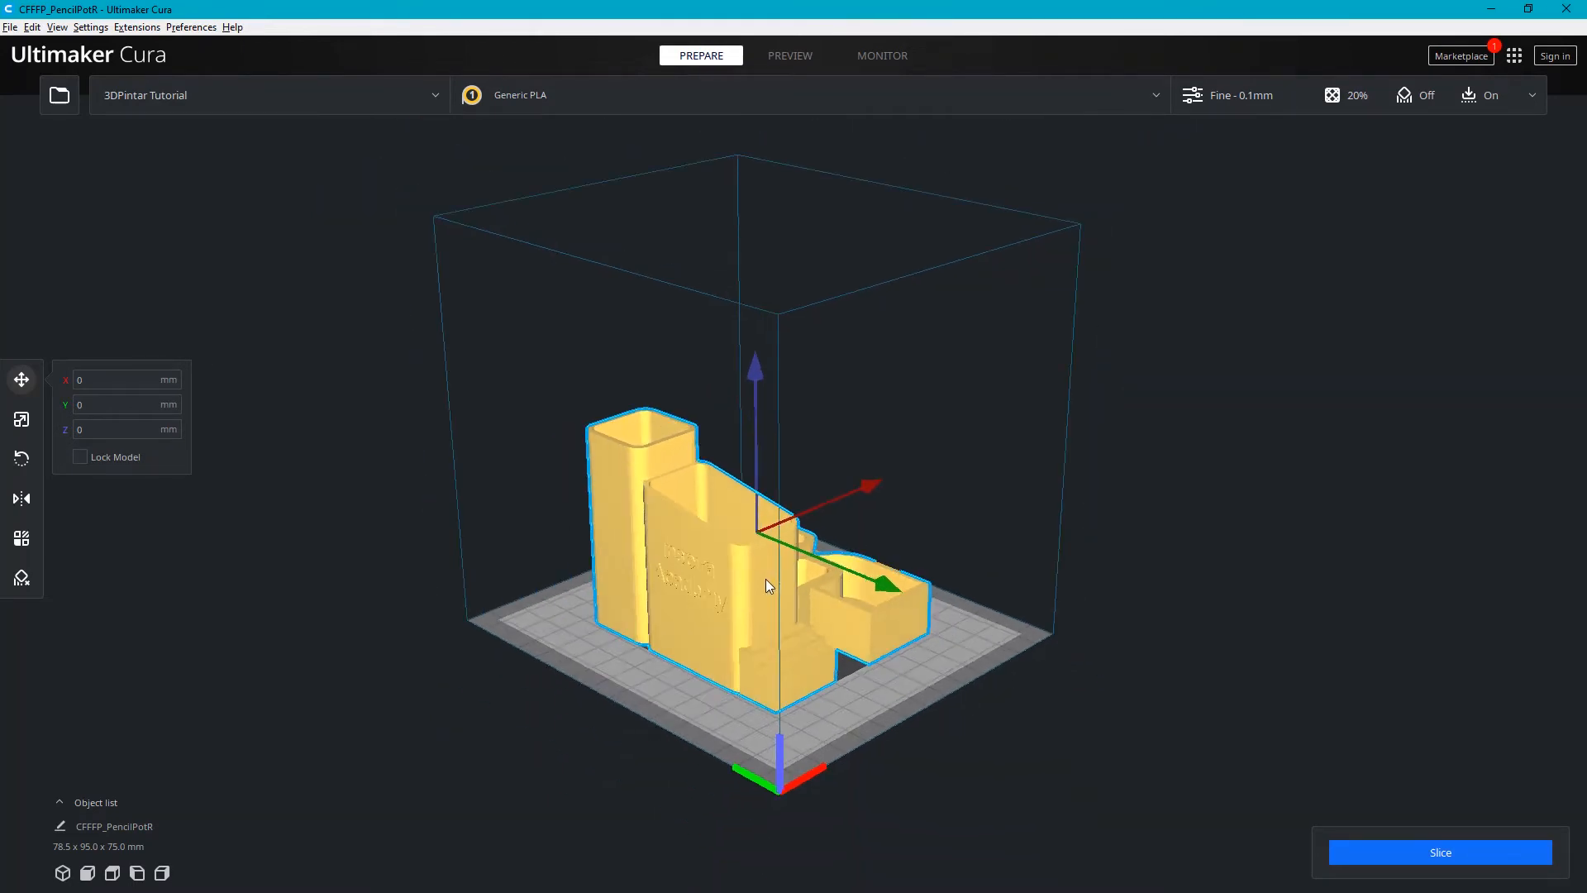
{"action": "middle_click_drag", "start_coordinate": [854, 448], "coordinate": [834, 497]}
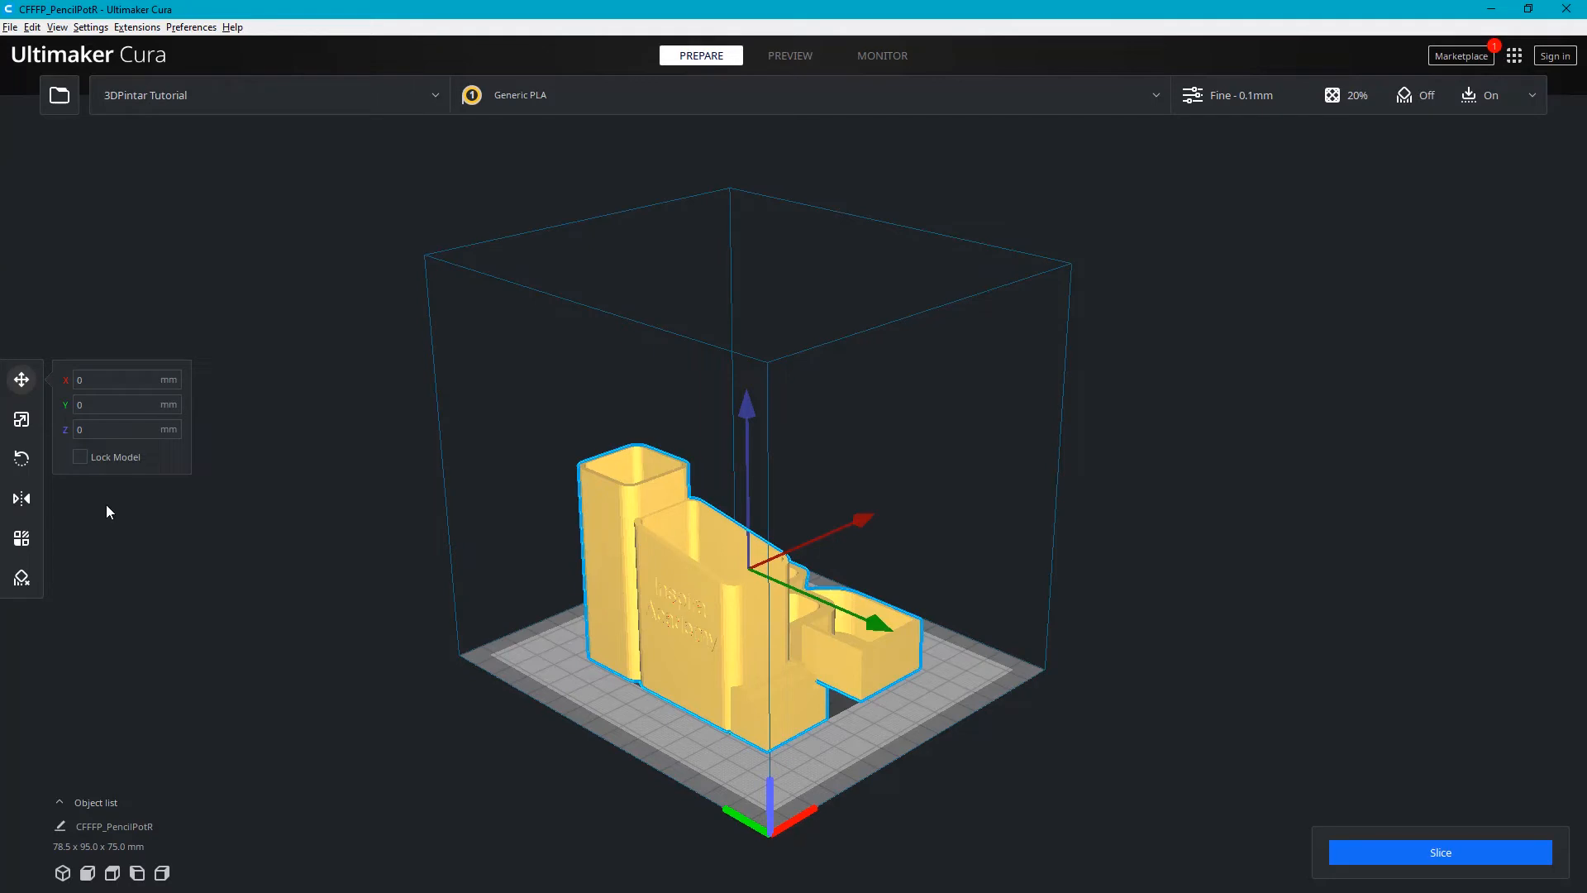
Step: Move the pencil pot across the build plate with the Move tool to about X -17.4 mm and Y 19.4 mm
{"action": "left_click", "coordinate": [373, 495]}
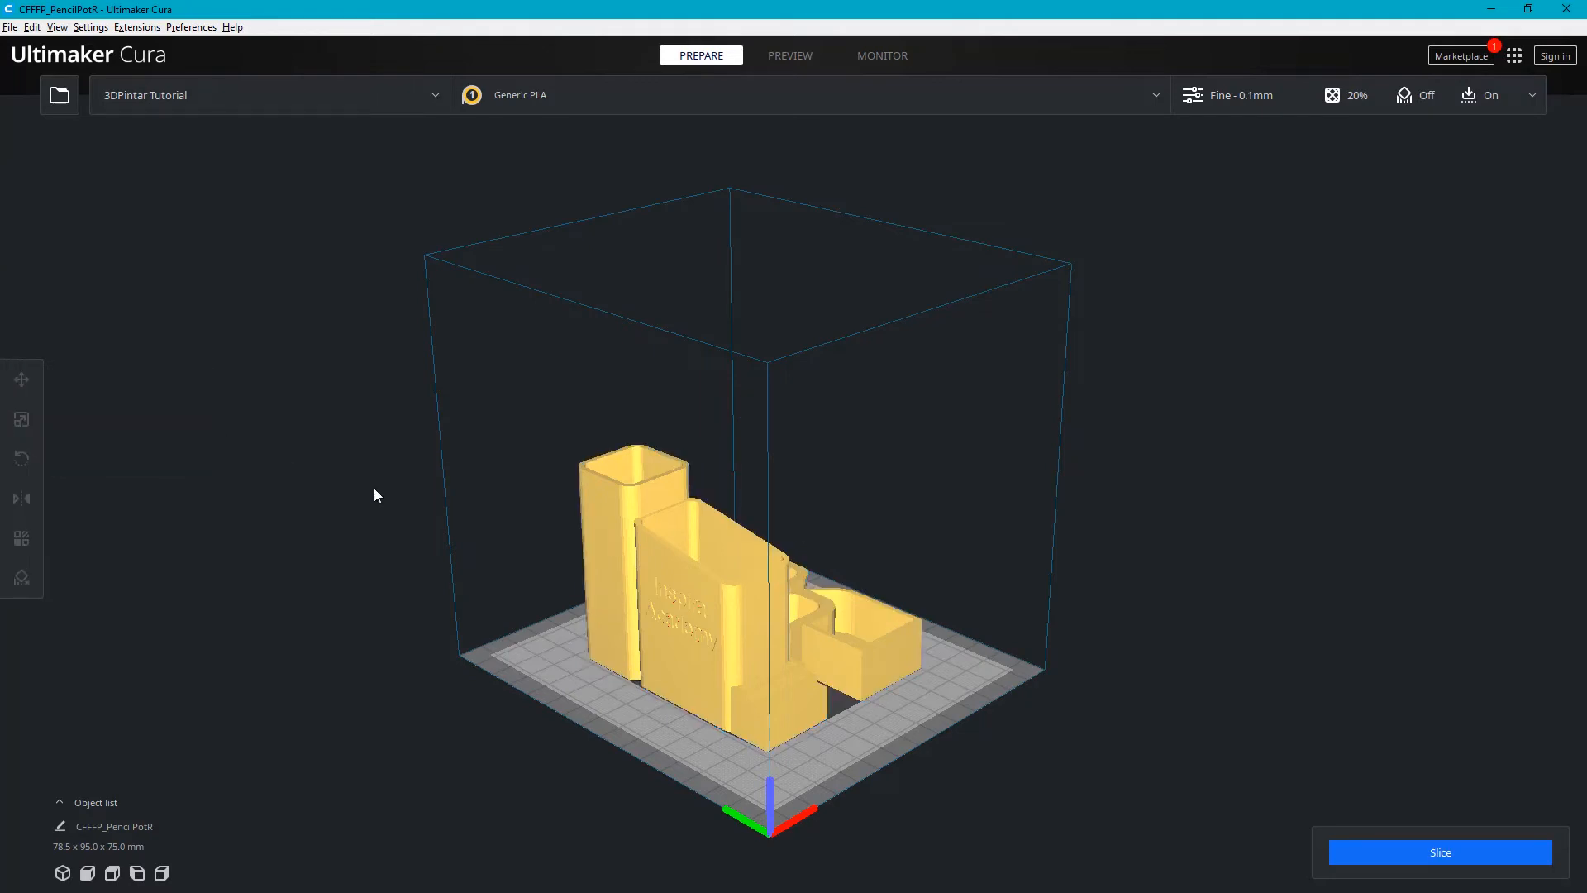
{"action": "left_click", "coordinate": [666, 588]}
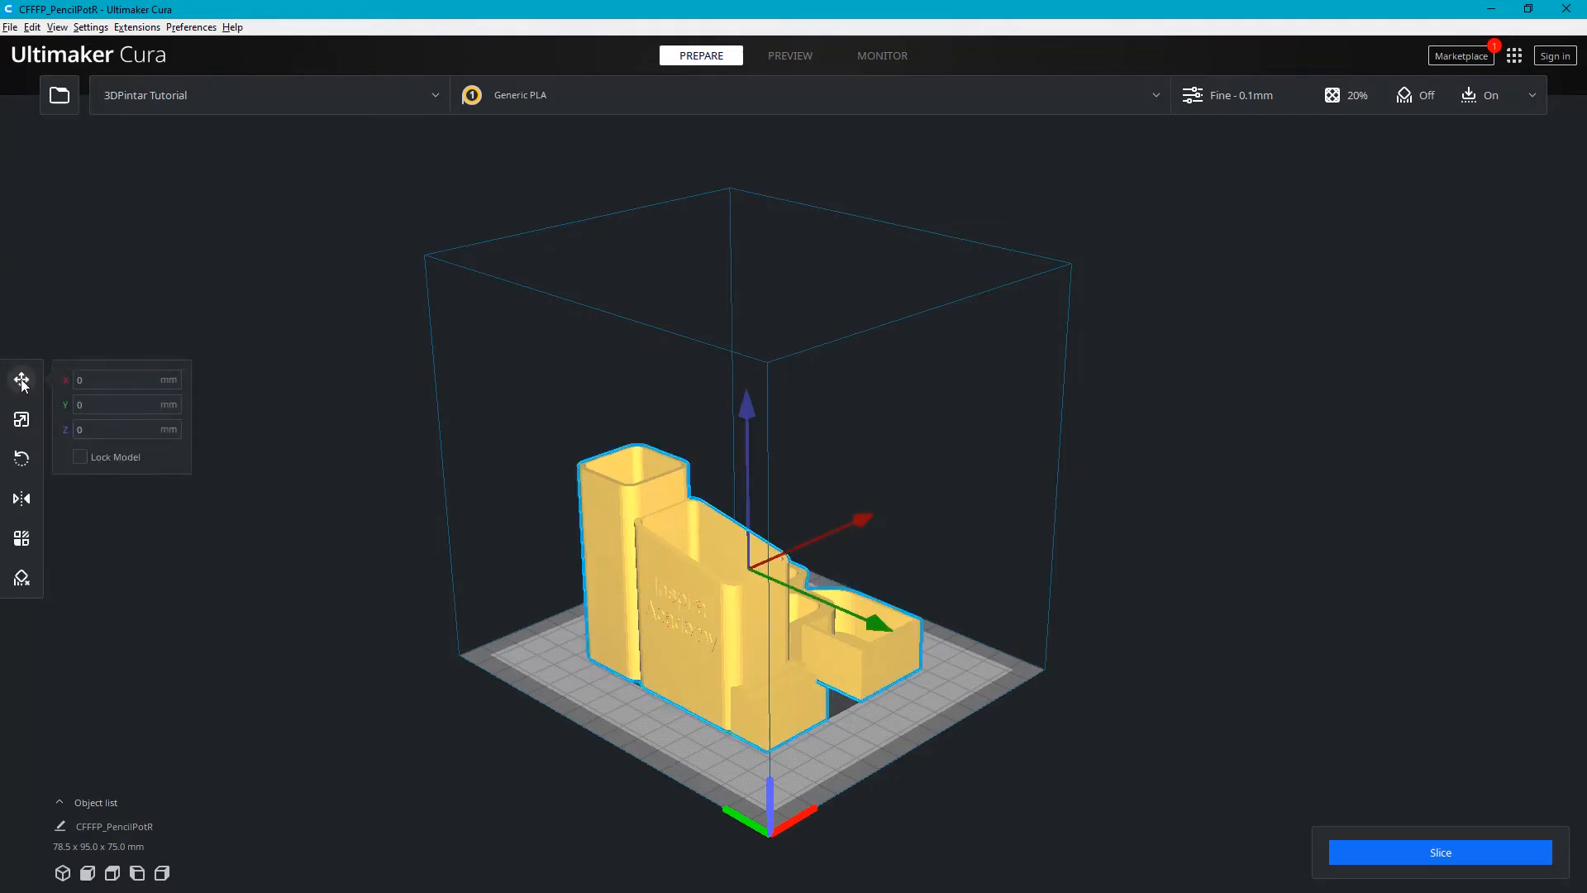
{"action": "mouse_move", "coordinate": [746, 633]}
{"action": "left_mouse_down"}
{"action": "mouse_move", "coordinate": [873, 646]}
{"action": "mouse_move", "coordinate": [646, 641]}
{"action": "mouse_move", "coordinate": [676, 597]}
{"action": "mouse_move", "coordinate": [722, 574]}
{"action": "mouse_move", "coordinate": [741, 598]}
{"action": "mouse_move", "coordinate": [727, 623]}
{"action": "left_mouse_up"}
{"action": "left_click_drag", "start_coordinate": [820, 565], "coordinate": [889, 608]}
{"action": "left_click_drag", "start_coordinate": [895, 538], "coordinate": [832, 557]}
{"action": "left_click_drag", "start_coordinate": [746, 443], "coordinate": [779, 345]}
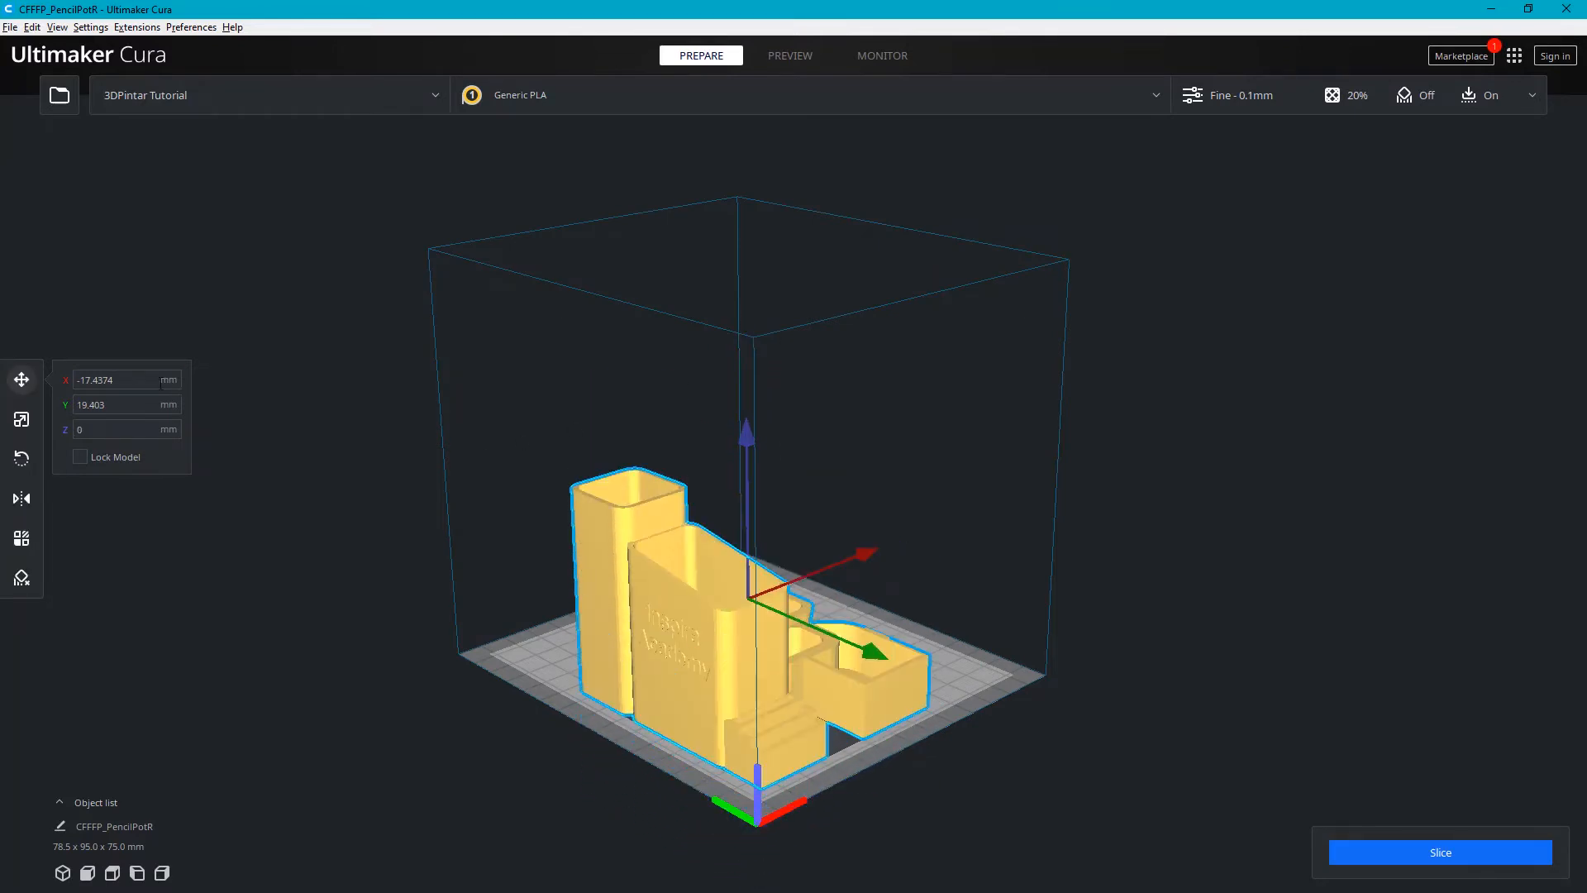
Step: Set the model's X position to exactly 5 mm
{"action": "double_click", "coordinate": [110, 382]}
{"action": "type", "text": "5"}
{"action": "key", "text": "Return"}
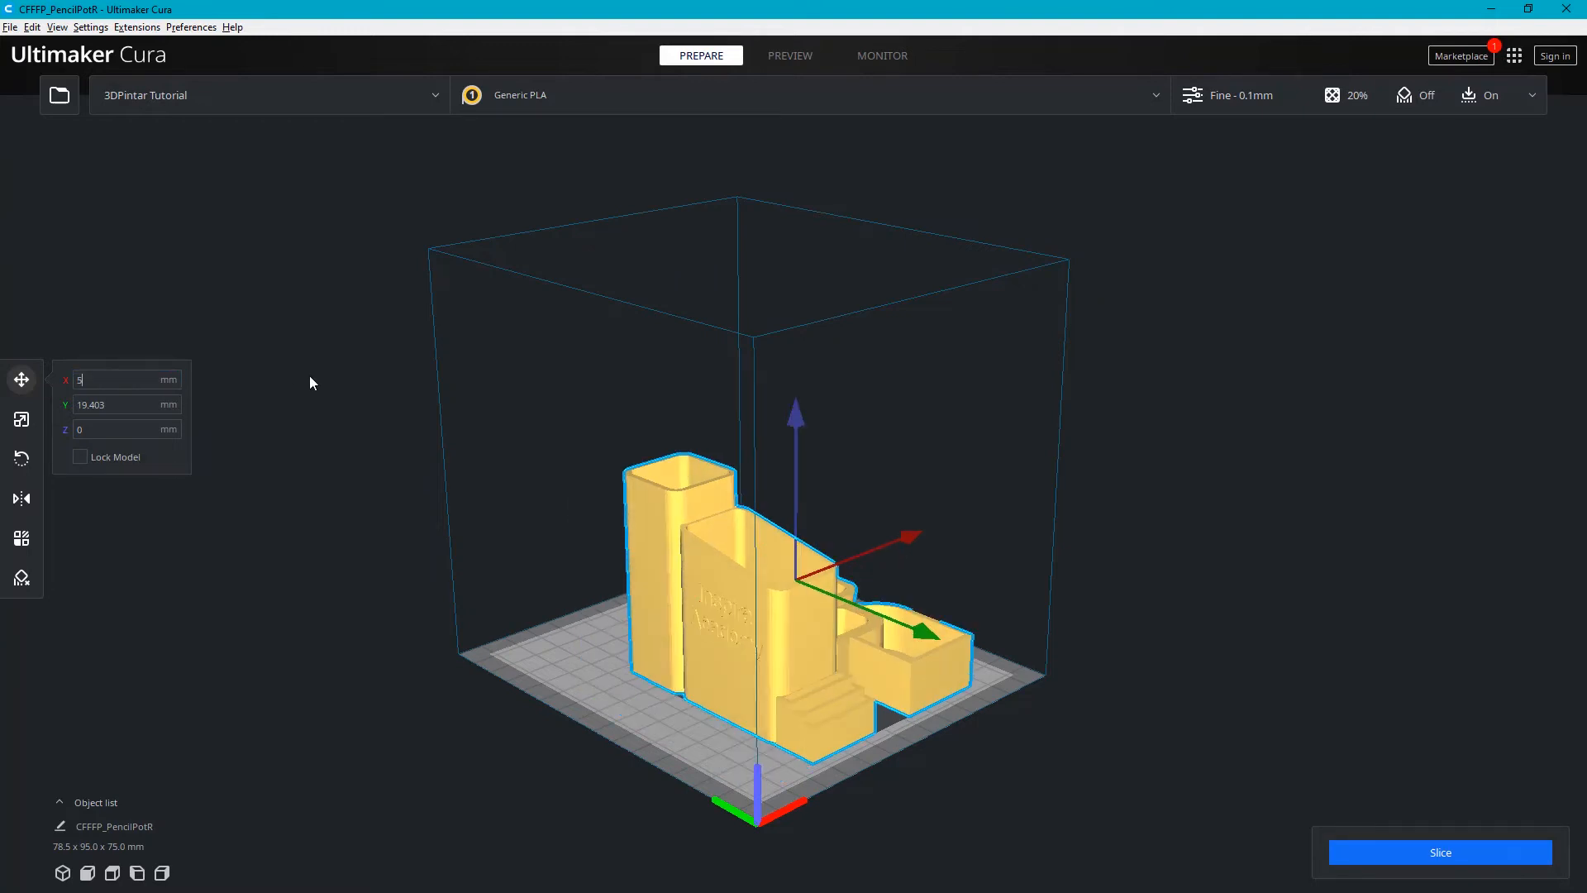
Step: Center the pencil pot on the build plate and deselect it
{"action": "right_click", "coordinate": [761, 574]}
{"action": "left_click", "coordinate": [868, 584]}
{"action": "left_click", "coordinate": [975, 565]}
{"action": "mouse_move", "coordinate": [975, 566]}
{"action": "right_mouse_down"}
{"action": "mouse_move", "coordinate": [719, 564]}
{"action": "mouse_move", "coordinate": [1010, 570]}
{"action": "right_mouse_up"}
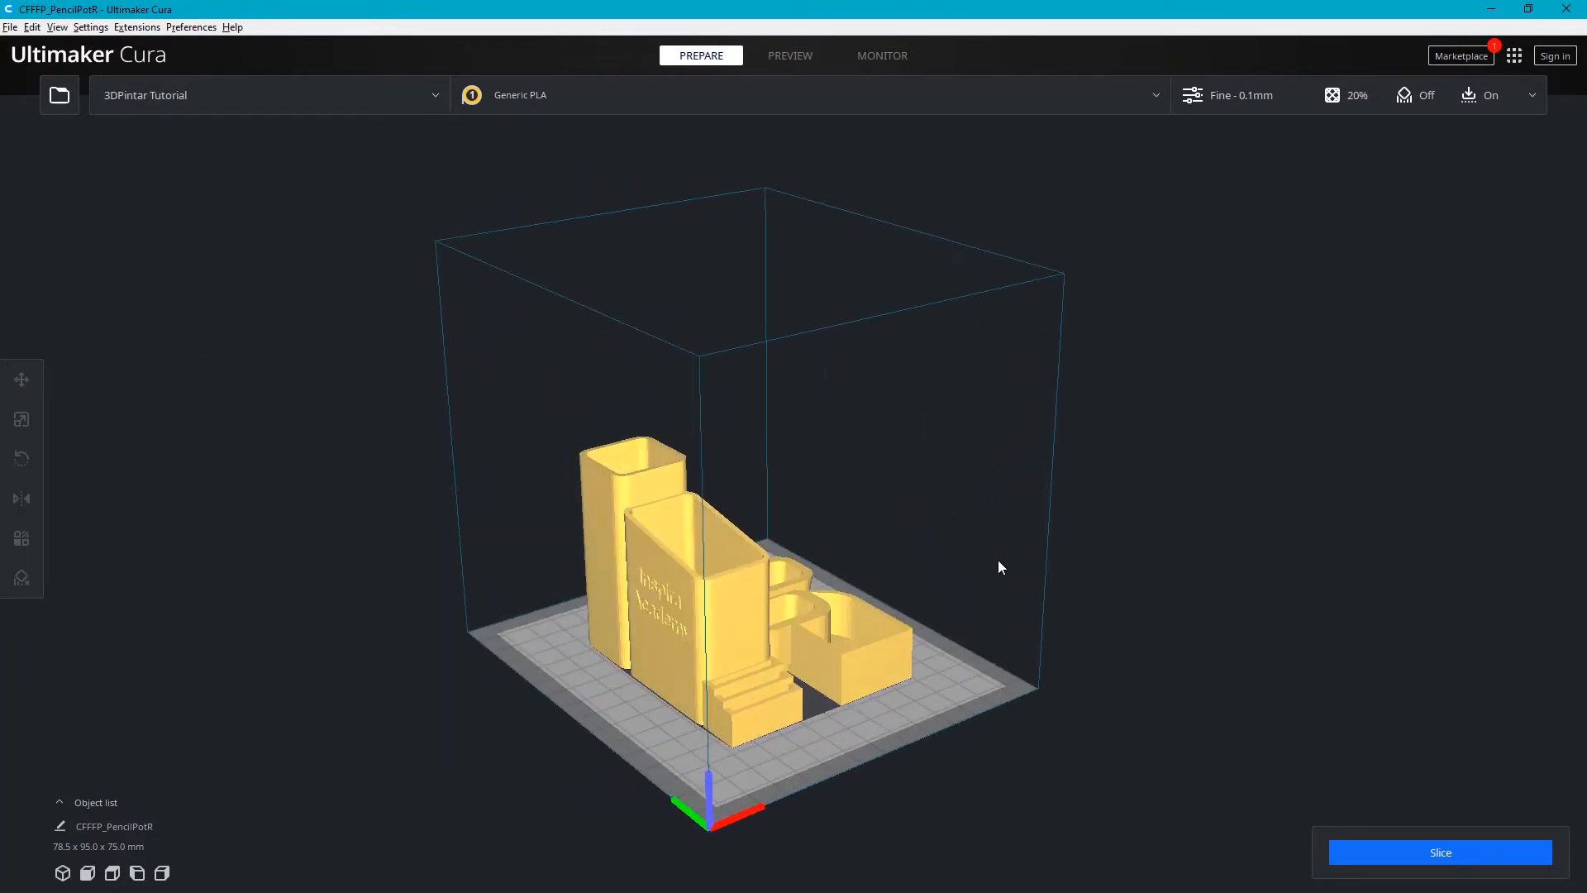
Step: Scale the pencil pot uniformly, setting its Y size to 85 mm and its Z size to 80 mm
{"action": "left_click", "coordinate": [699, 588]}
{"action": "left_click", "coordinate": [22, 420]}
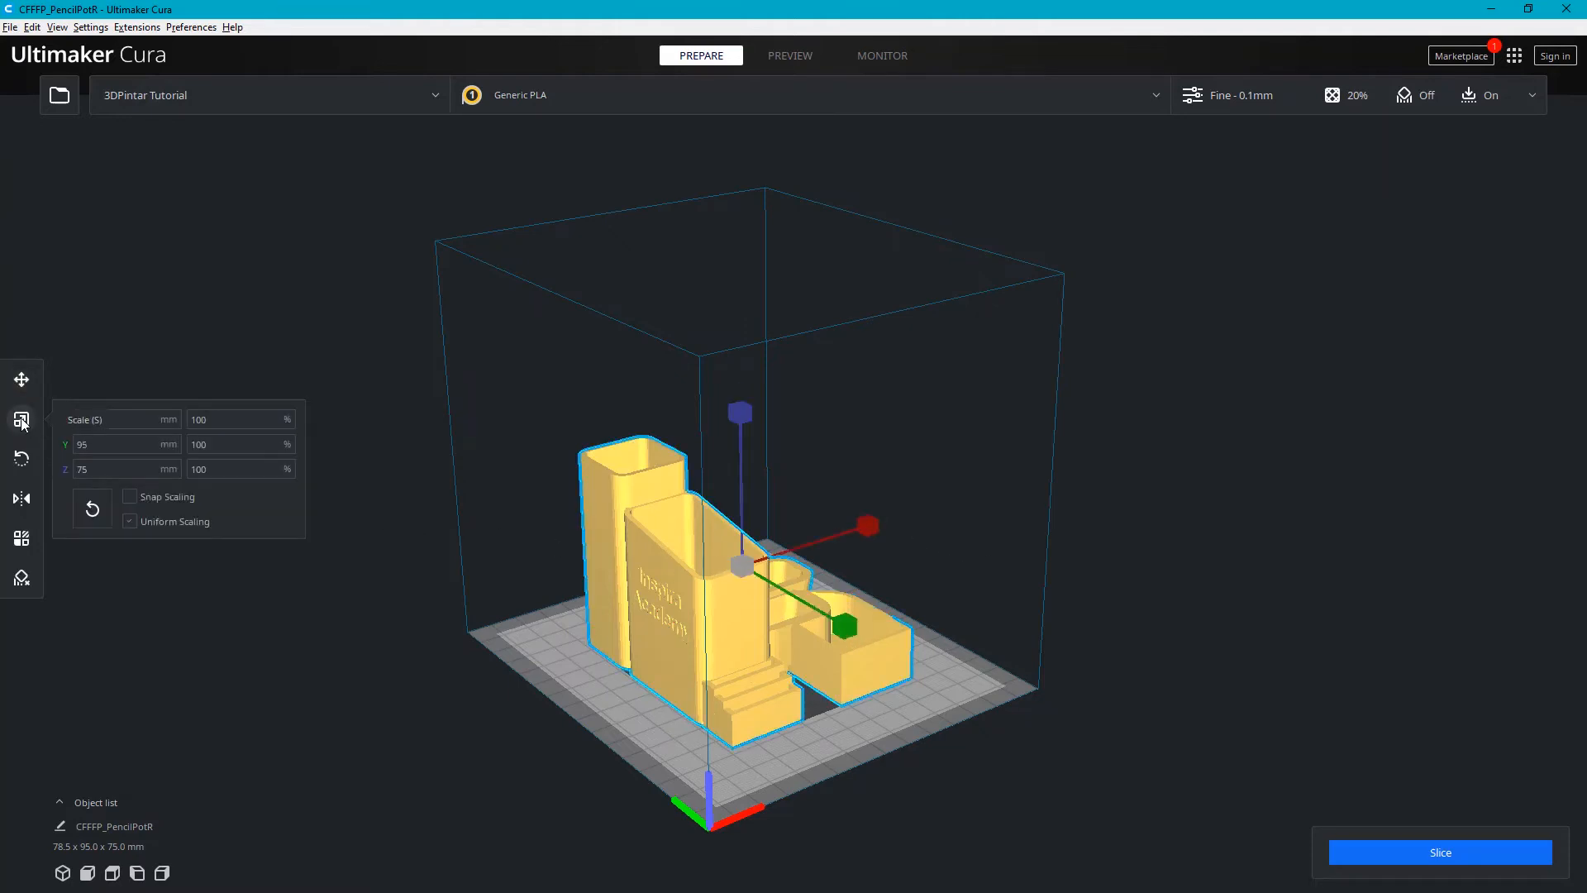
{"action": "left_click_drag", "start_coordinate": [140, 420], "coordinate": [62, 465]}
{"action": "type", "text": "50"}
{"action": "type", "text": "85"}
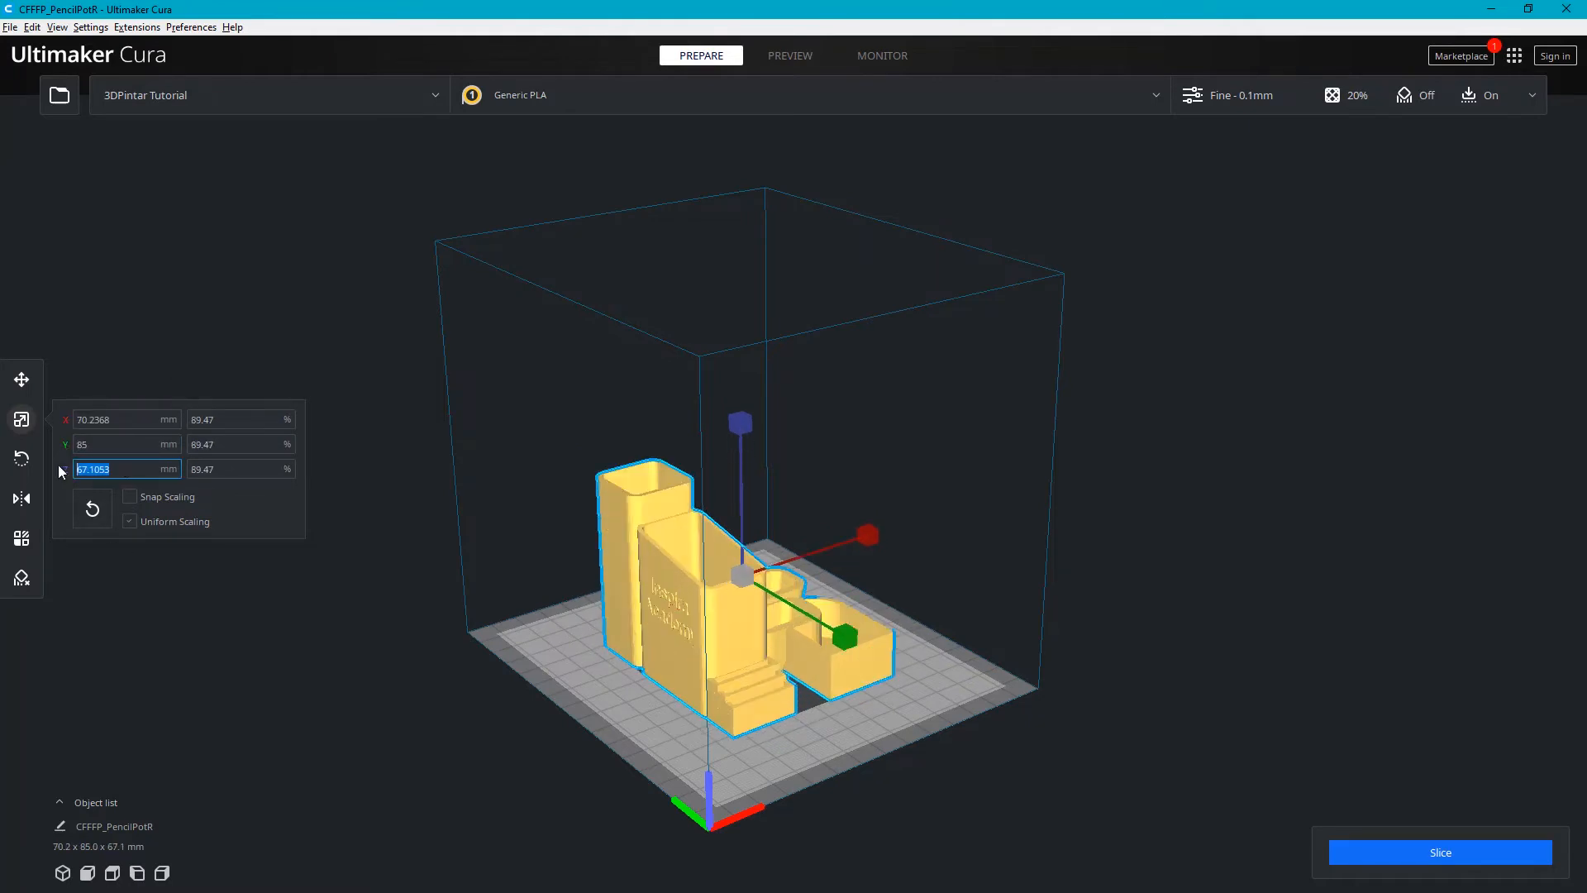
{"action": "type", "text": "80"}
{"action": "key", "text": "Return"}
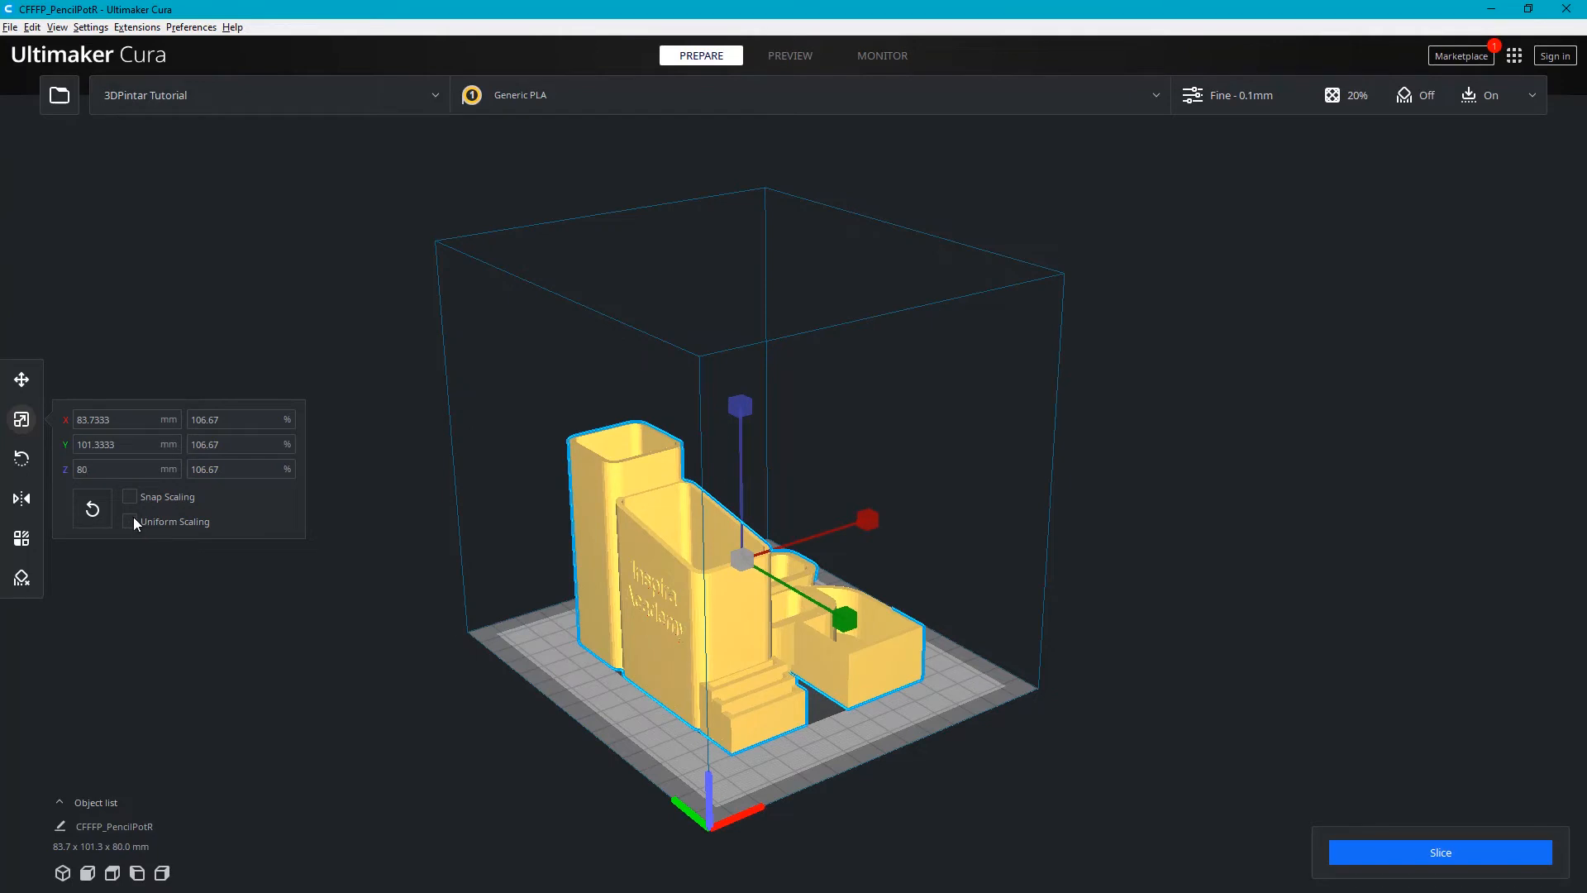
Step: Scale the axes independently with uniform scaling off, setting Y to 80 mm and X to 30 mm, and reset the scale
{"action": "left_click", "coordinate": [122, 446]}
{"action": "type", "text": "50"}
{"action": "key", "text": "Return"}
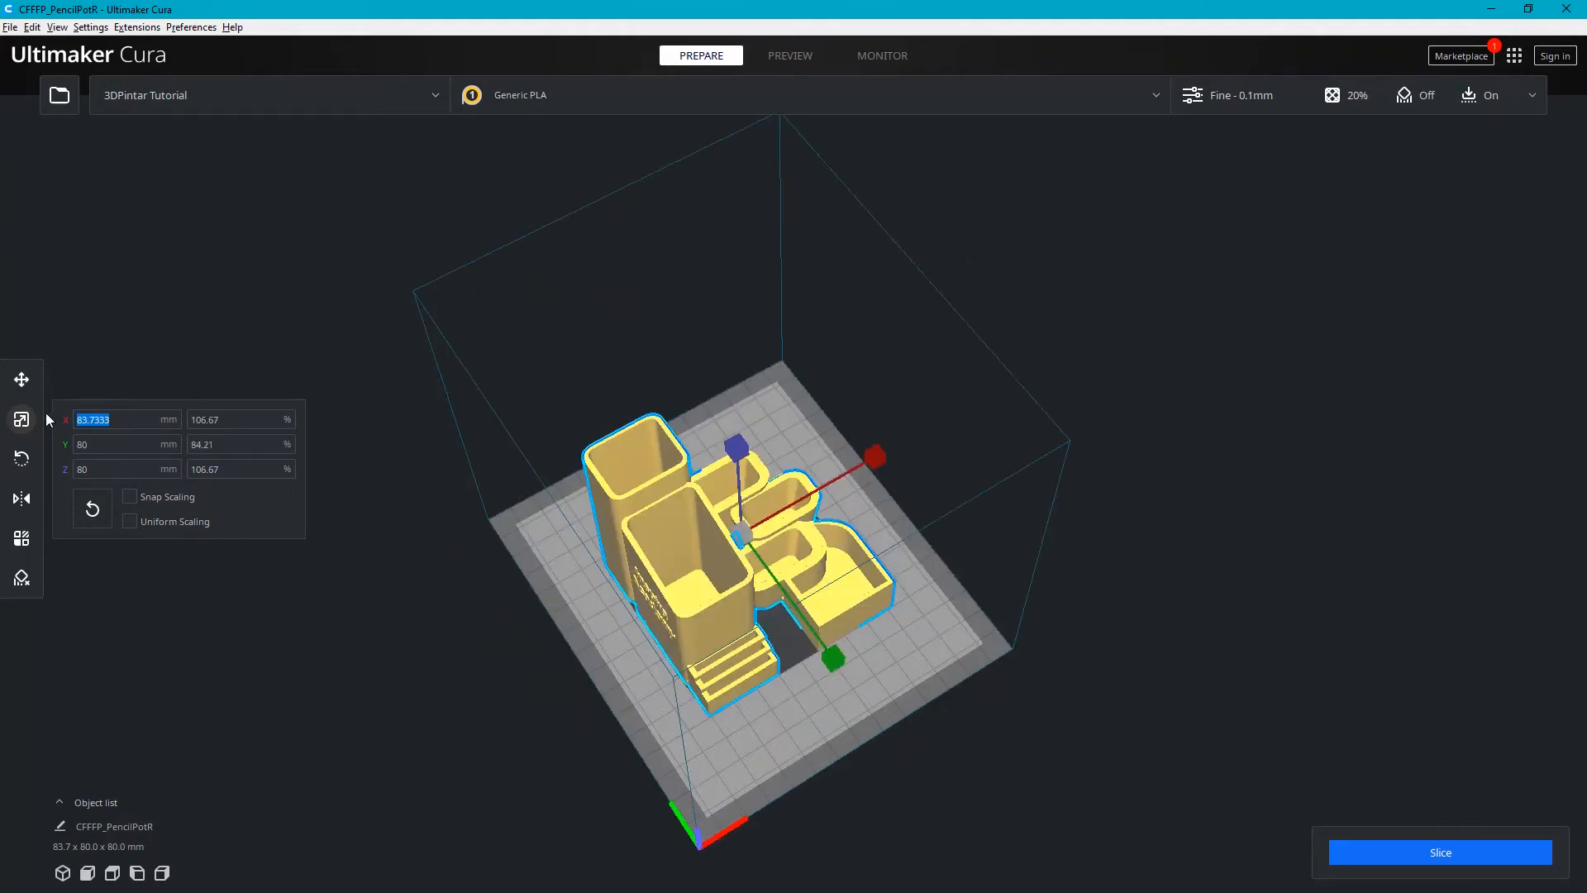
{"action": "type", "text": "30"}
{"action": "key", "text": "Return"}
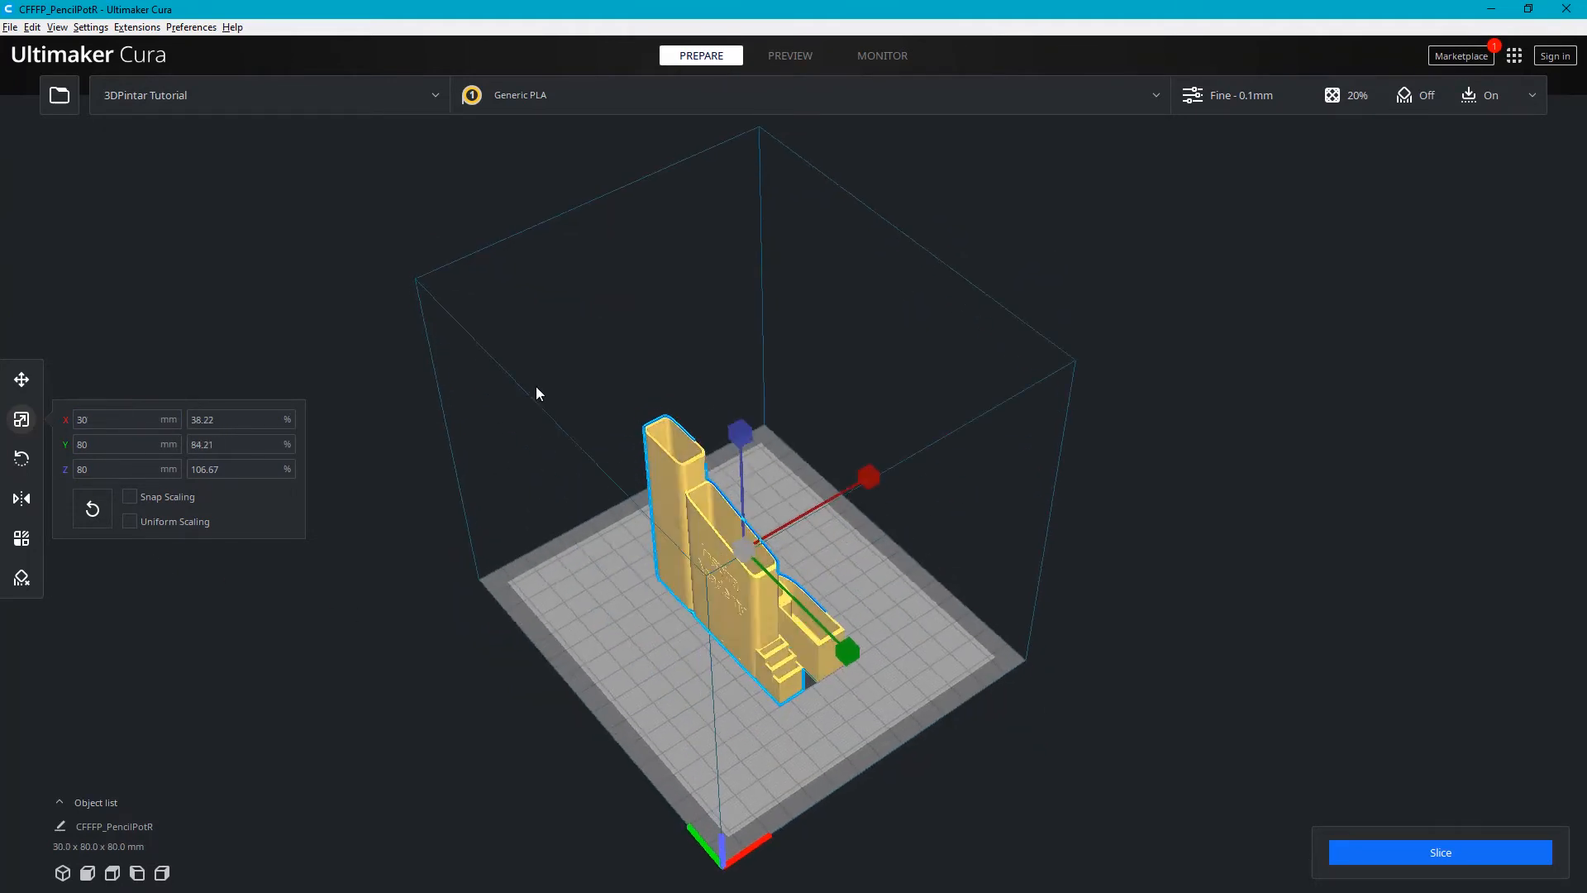
{"action": "right_click_drag", "start_coordinate": [536, 388], "coordinate": [471, 380]}
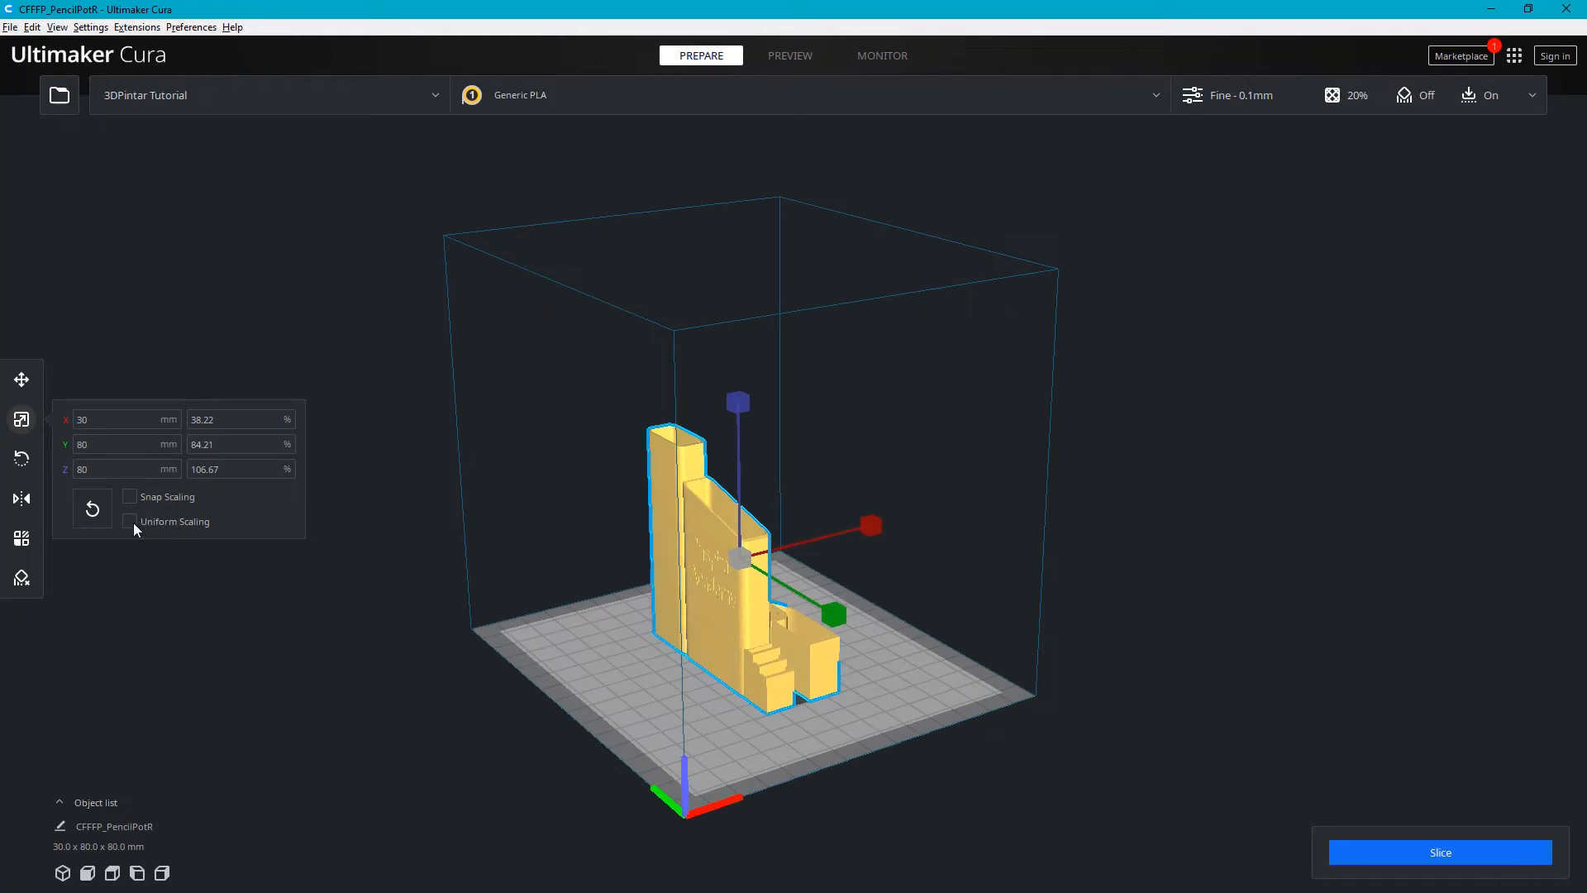
{"action": "left_click", "coordinate": [93, 514]}
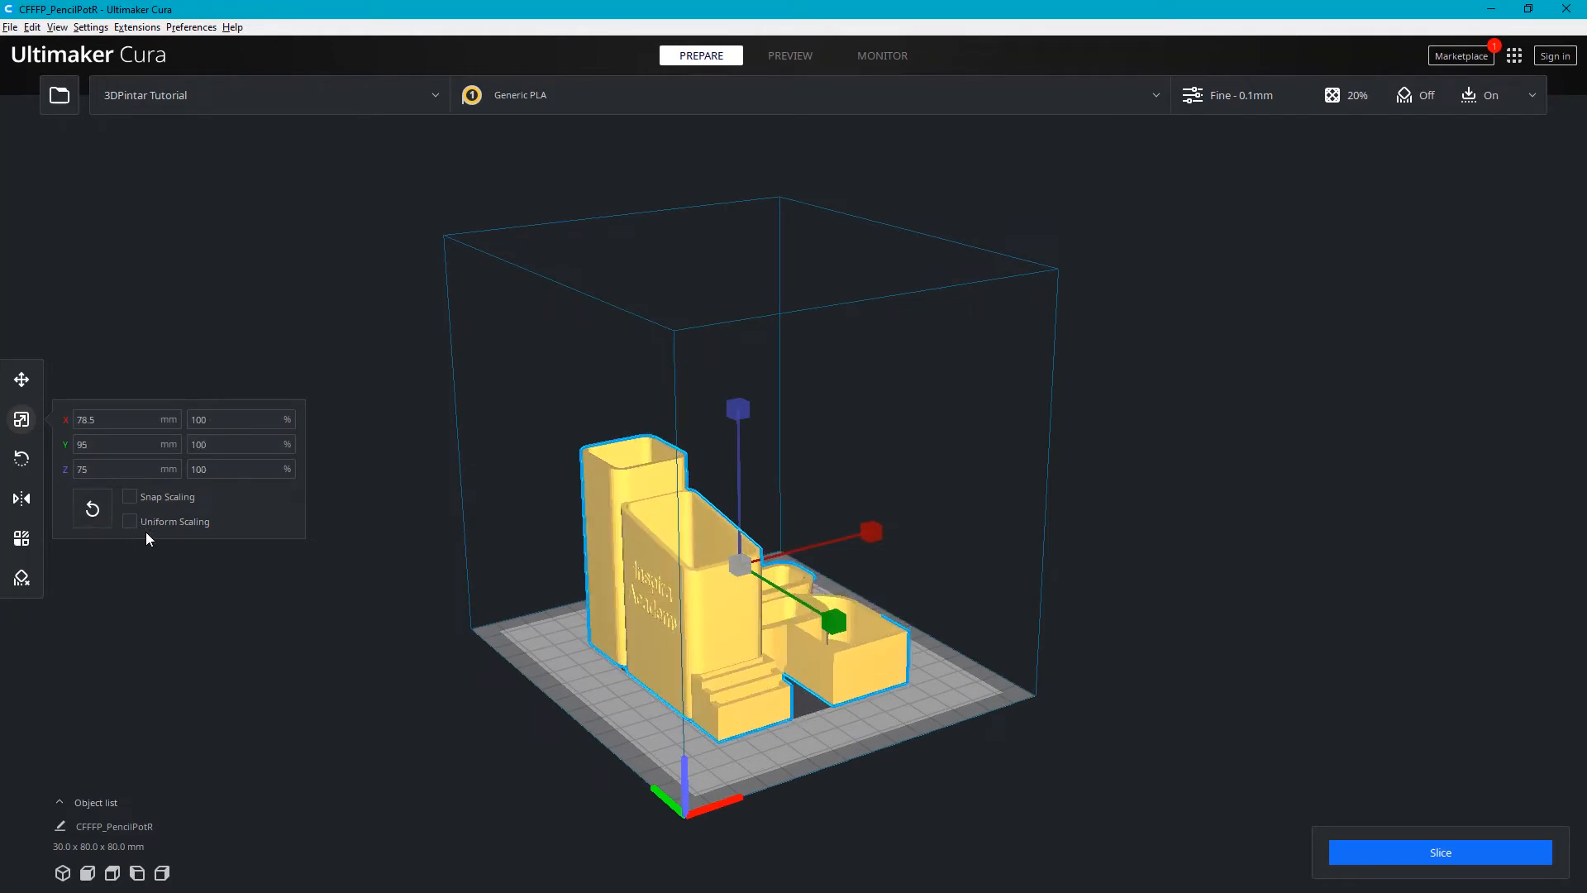
Step: Turn uniform scaling back on and scale the model to an X size of 80 mm
{"action": "left_click", "coordinate": [129, 520]}
{"action": "double_click", "coordinate": [86, 419]}
{"action": "type", "text": "80"}
{"action": "key", "text": "Return"}
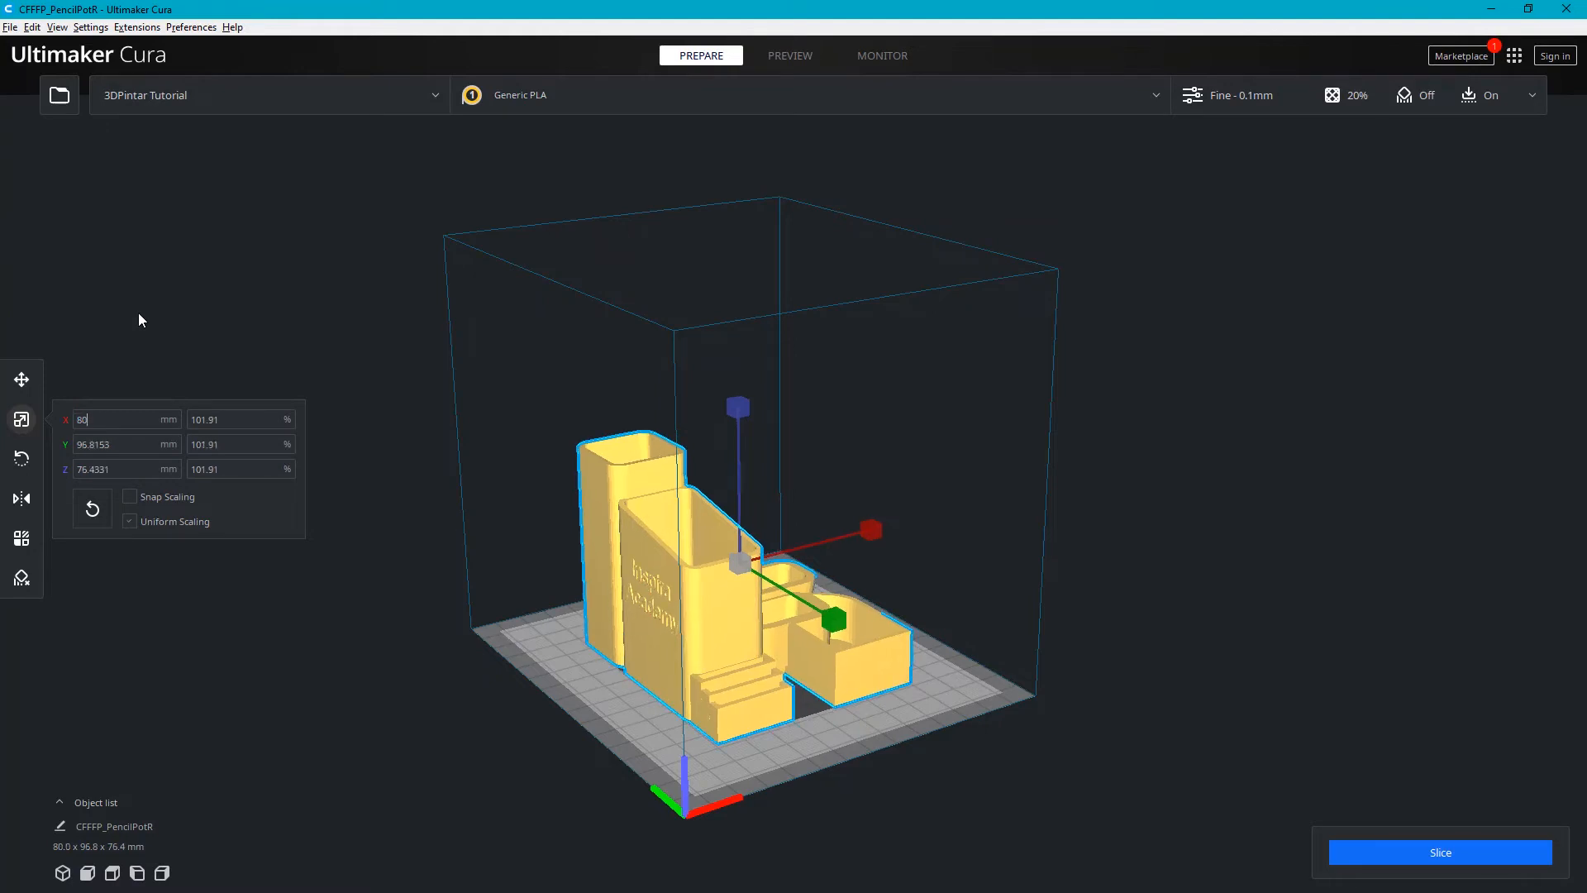
Step: Scale the model uniformly to an X size of 60 mm, and reset it to its original size
{"action": "key", "text": "BackSpace"}
{"action": "key", "text": "BackSpace"}
{"action": "type", "text": "60"}
{"action": "key", "text": "Return"}
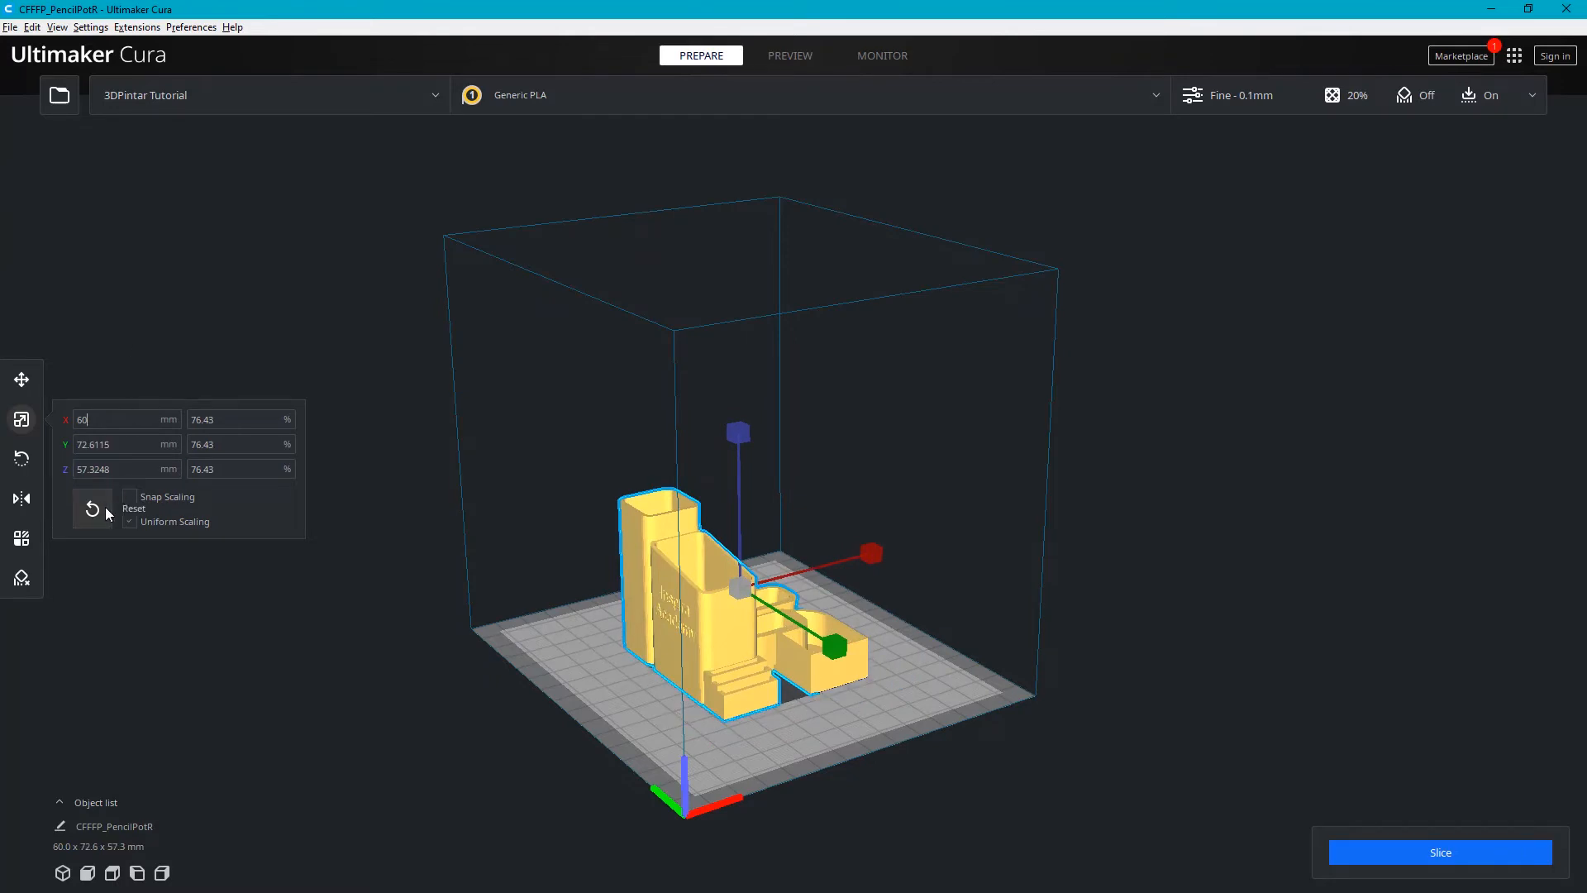
{"action": "left_click", "coordinate": [95, 509]}
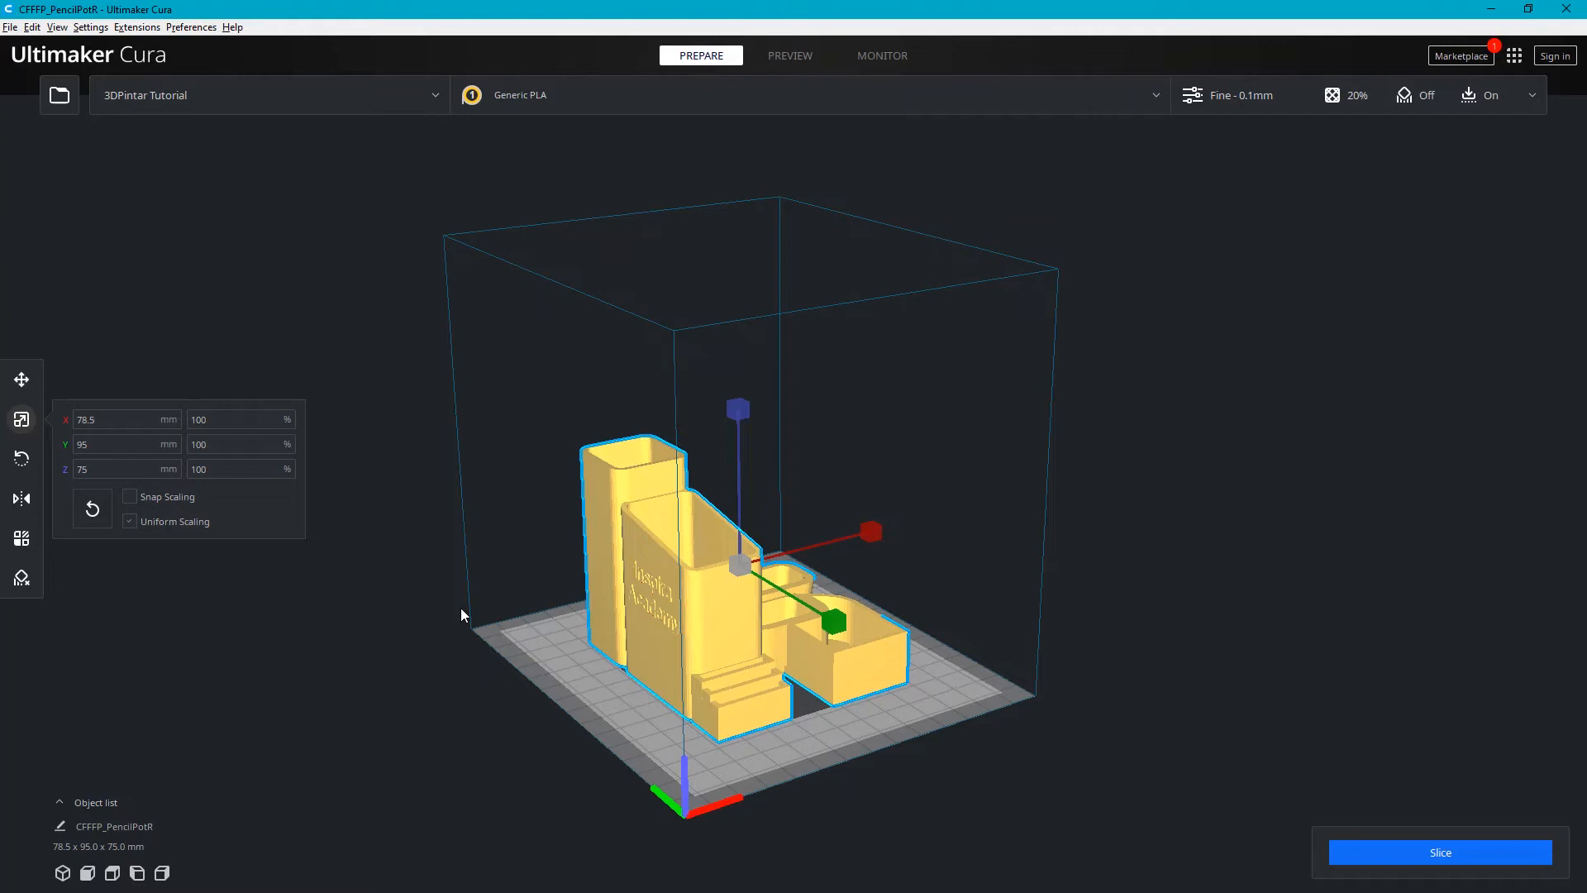
{"action": "left_click", "coordinate": [473, 661]}
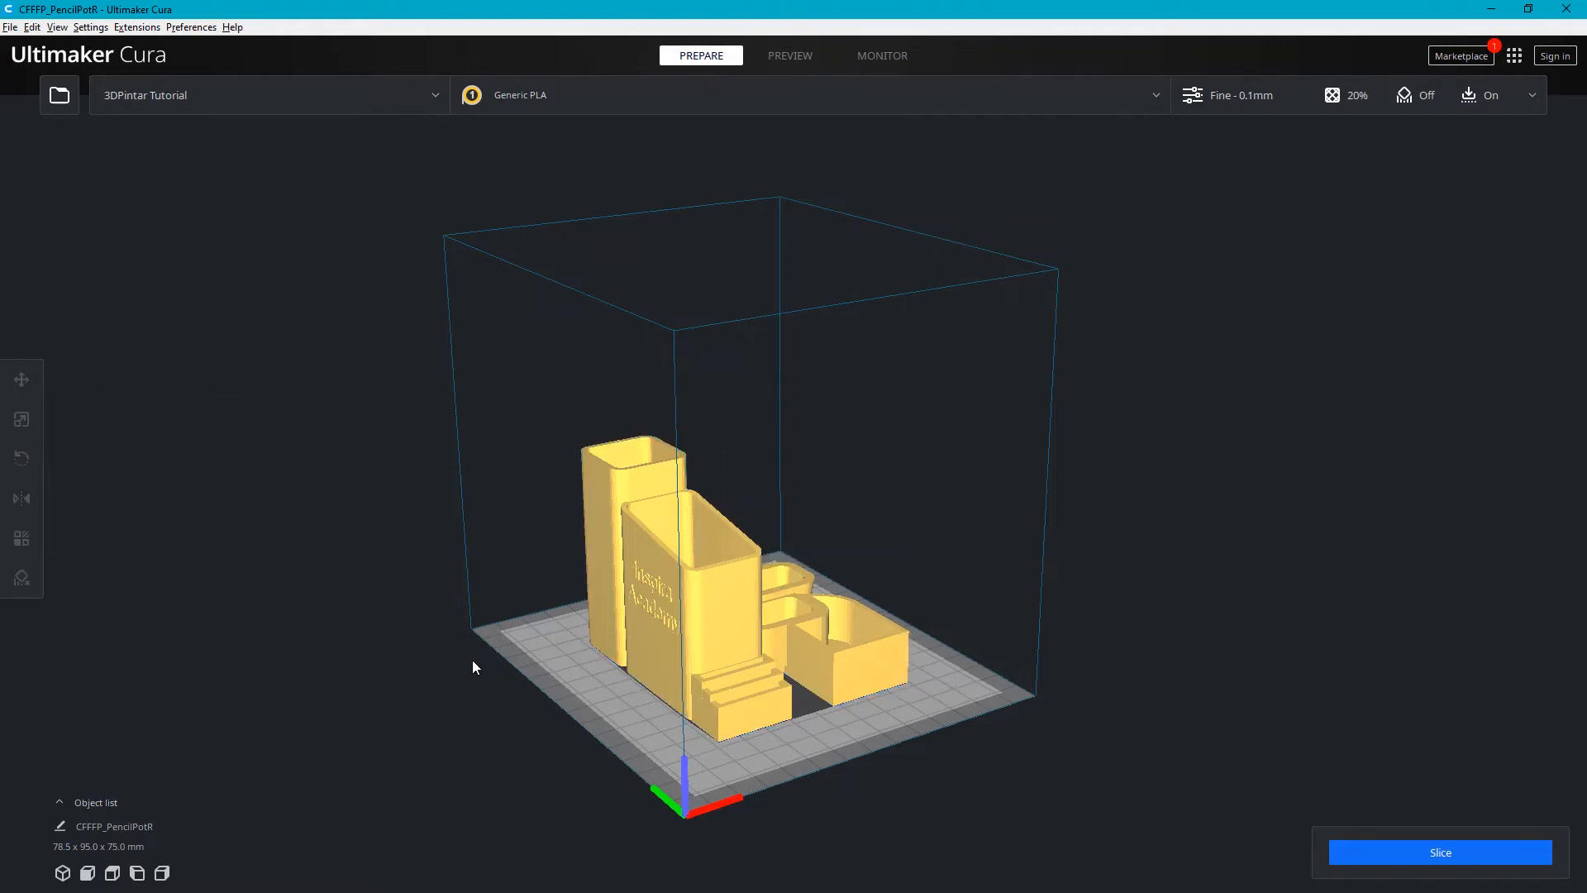
{"action": "left_click", "coordinate": [653, 610]}
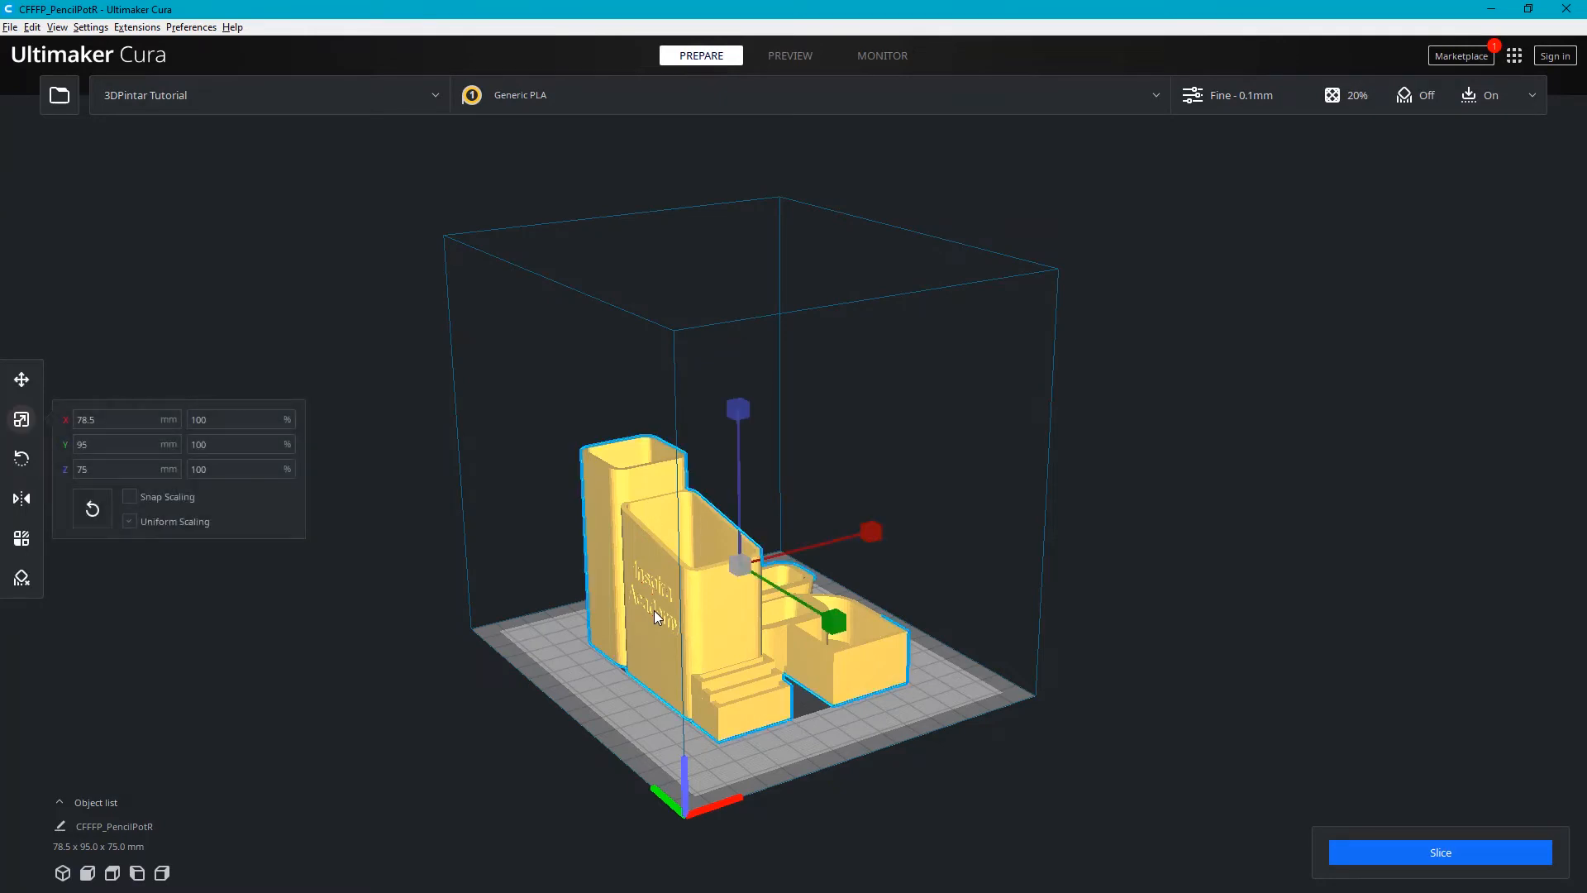
{"action": "left_click", "coordinate": [132, 420]}
{"action": "left_click", "coordinate": [466, 606]}
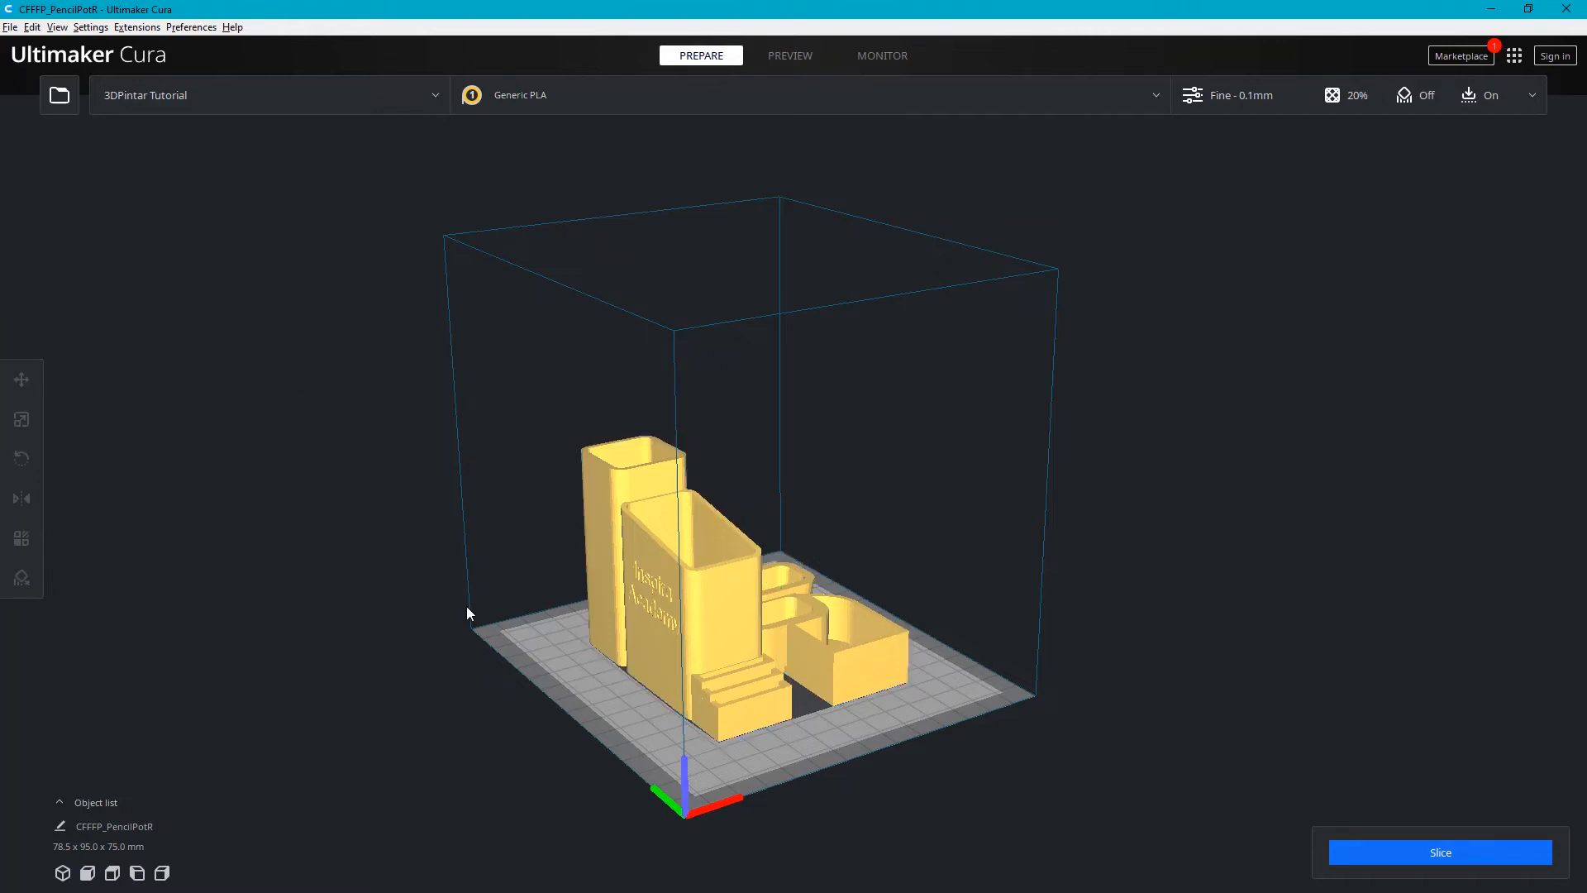
Step: Tilt the pencil pot off the build plate with the Rotate tool and inspect its raised underside
{"action": "left_click", "coordinate": [677, 592]}
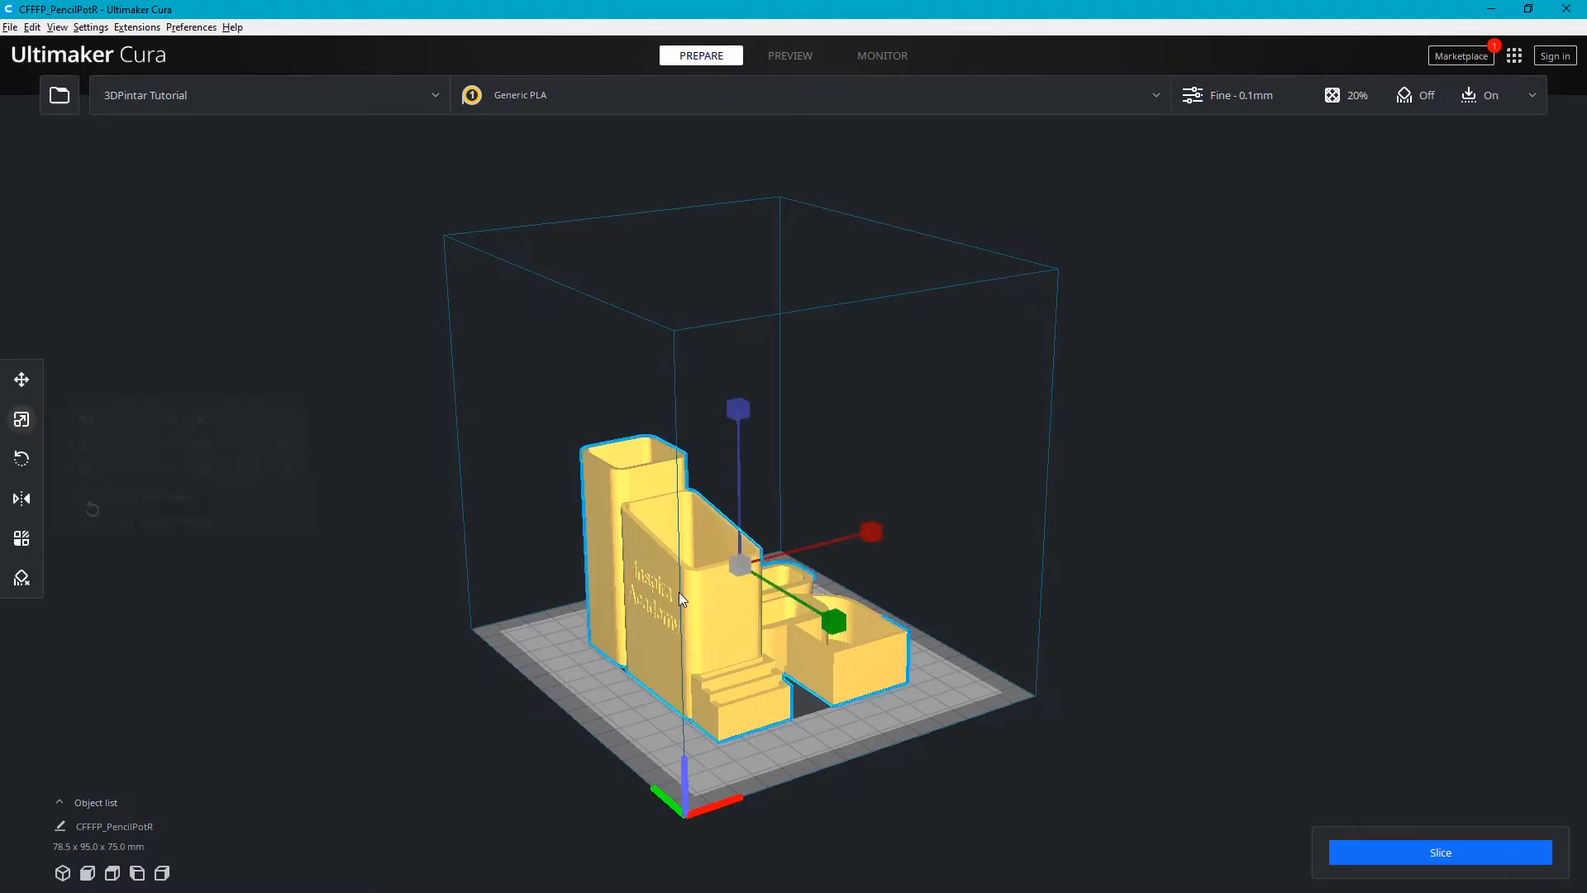
{"action": "left_click", "coordinate": [21, 459]}
{"action": "right_click_drag", "start_coordinate": [250, 521], "coordinate": [567, 521]}
{"action": "left_click_drag", "start_coordinate": [676, 454], "coordinate": [741, 401]}
{"action": "right_click_drag", "start_coordinate": [460, 554], "coordinate": [476, 519]}
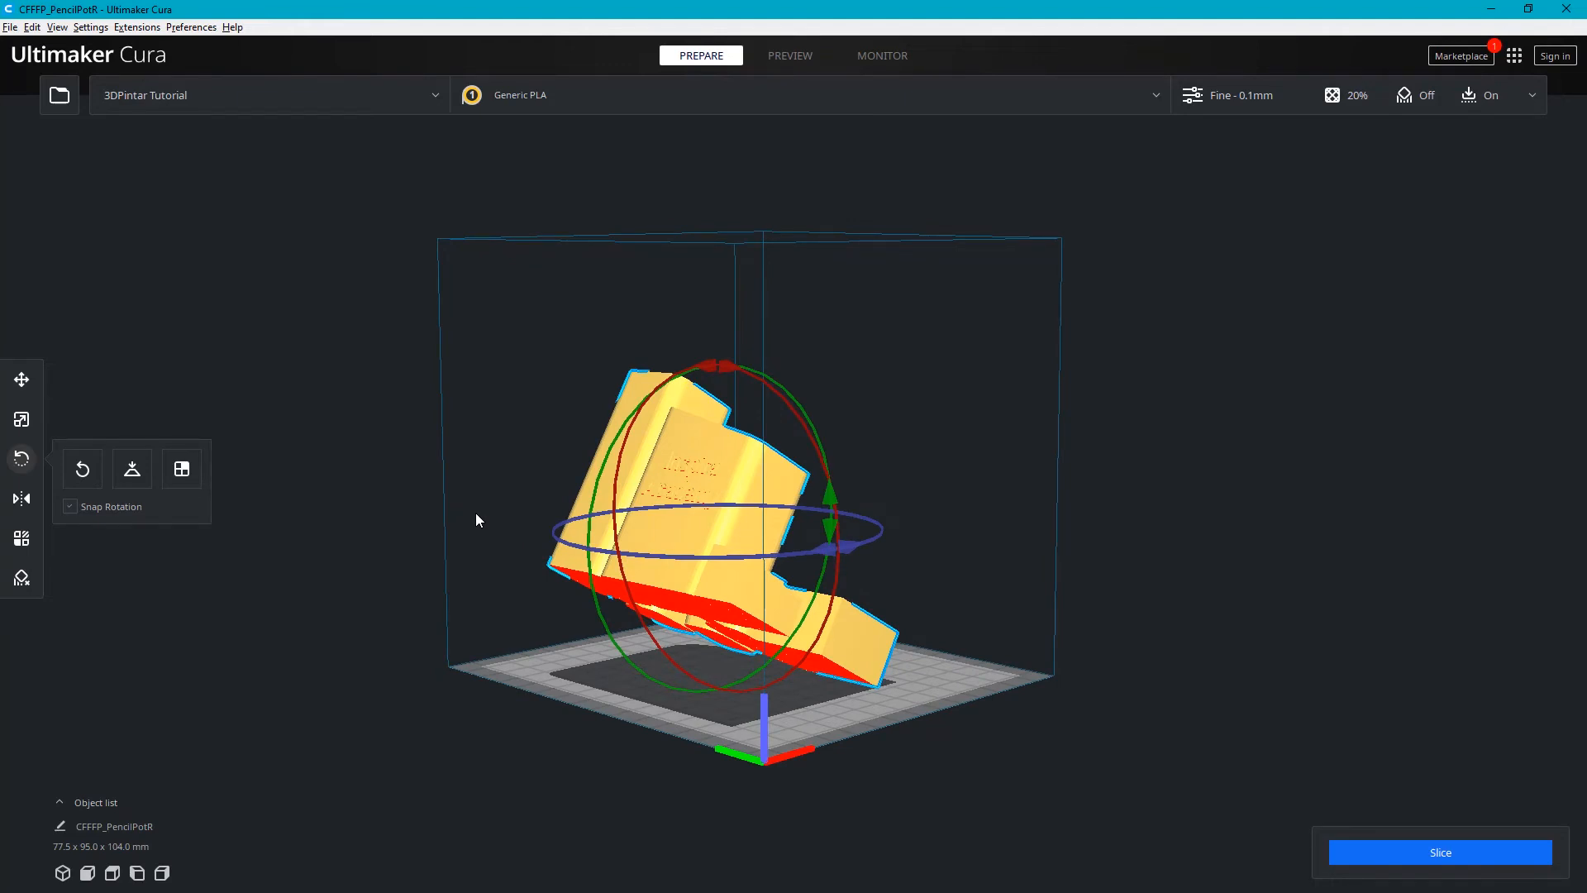
{"action": "left_click", "coordinate": [495, 592]}
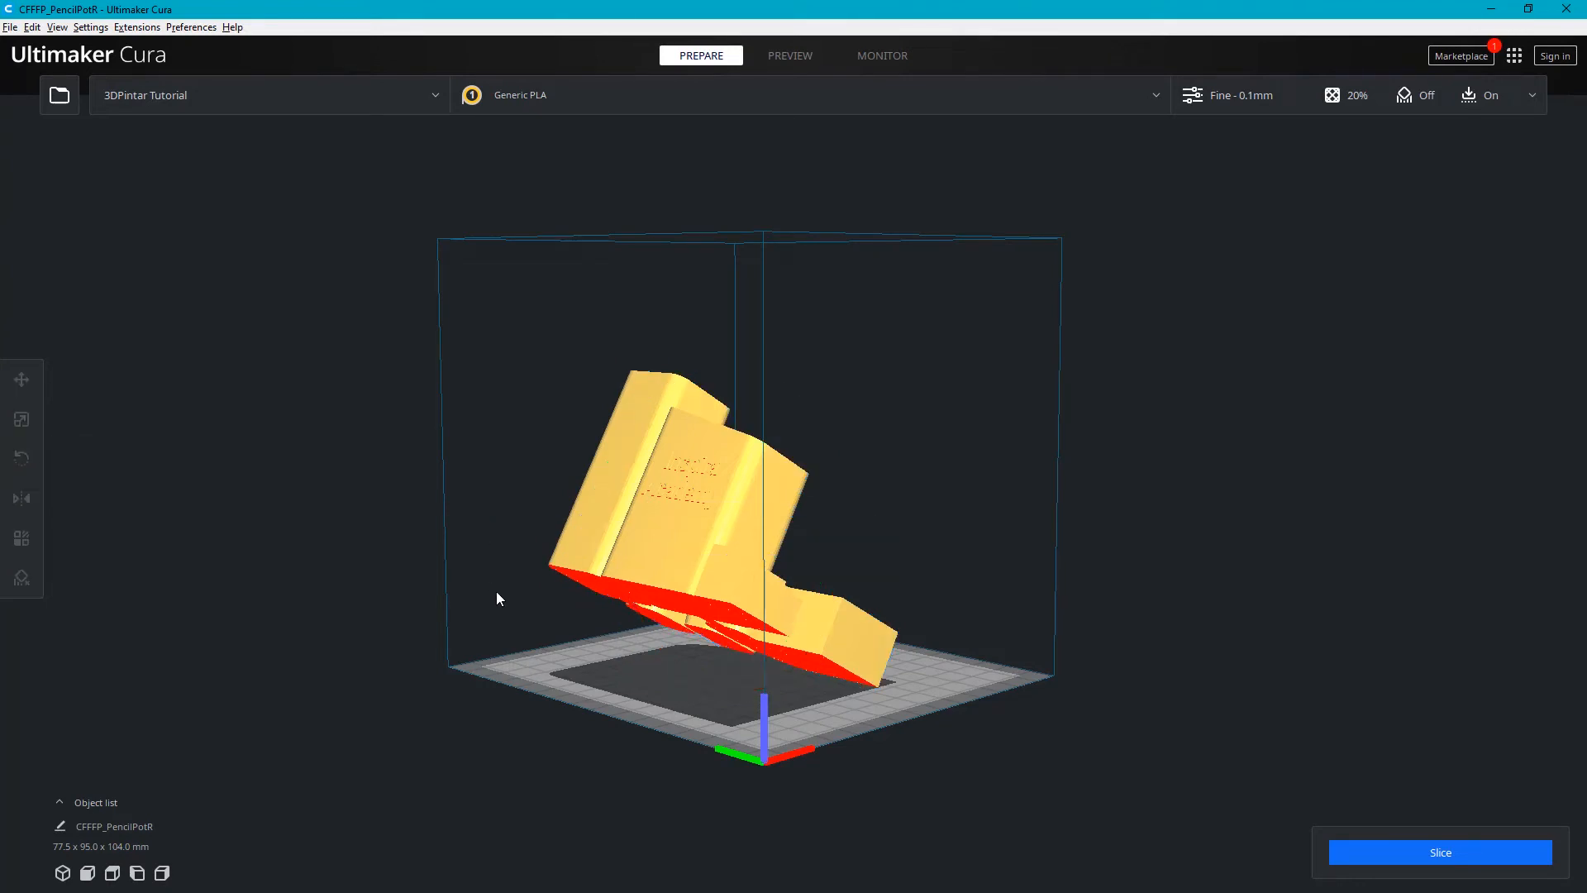
{"action": "right_click_drag", "start_coordinate": [746, 548], "coordinate": [946, 516]}
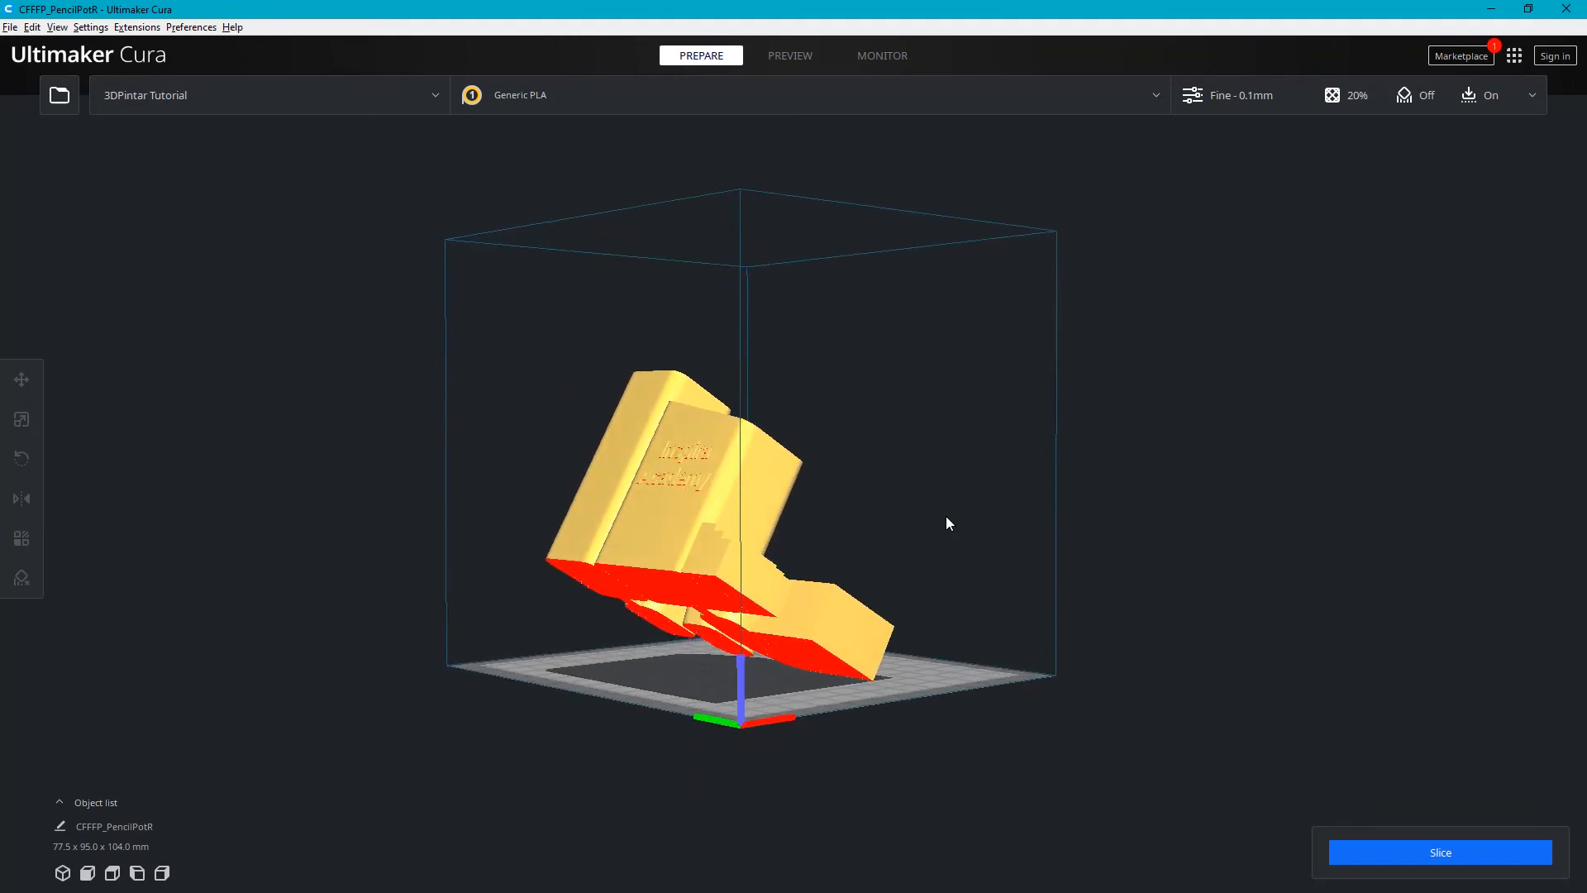
Step: Lay the pencil pot flat again by aligning its bottom face with the build plate
{"action": "left_click", "coordinate": [706, 507]}
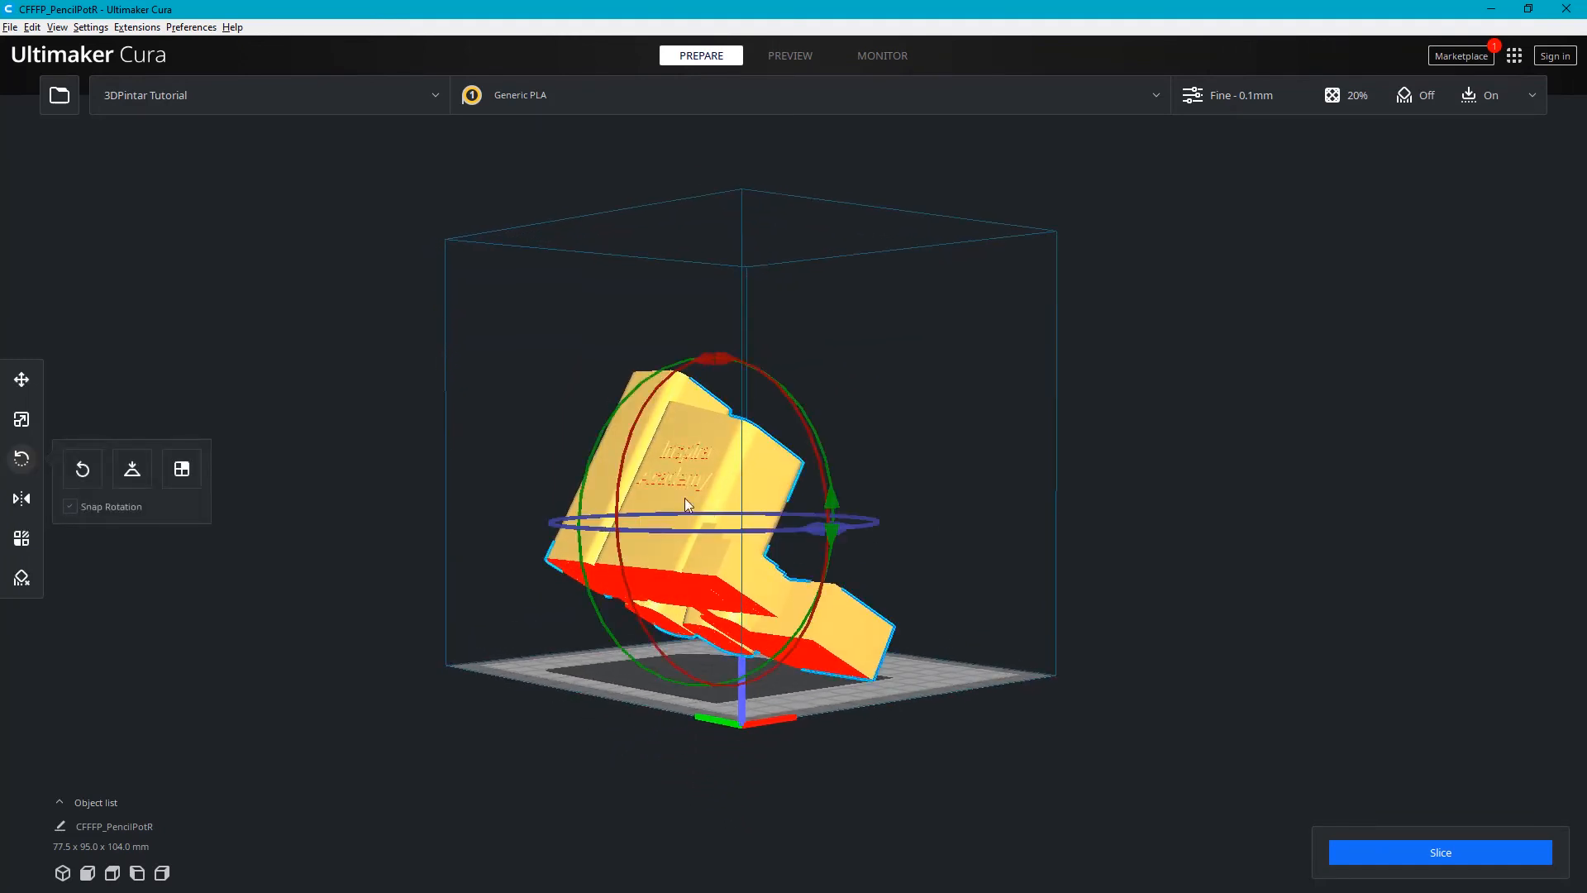
{"action": "left_click", "coordinate": [28, 460]}
{"action": "left_click", "coordinate": [28, 460]}
{"action": "left_click", "coordinate": [180, 468]}
{"action": "right_click_drag", "start_coordinate": [666, 584], "coordinate": [694, 528]}
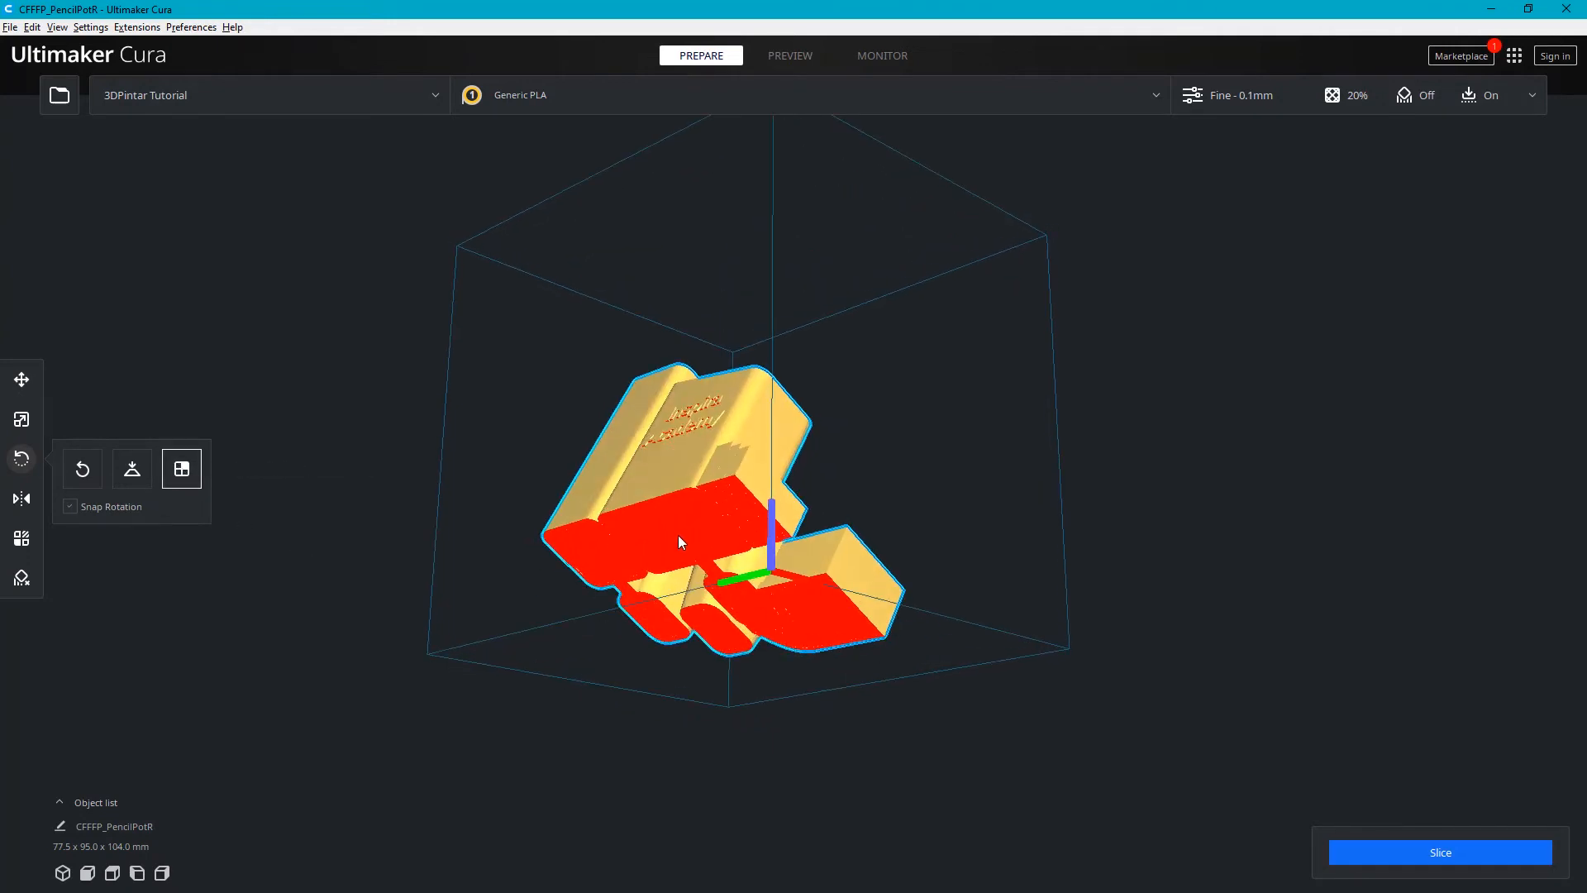
{"action": "left_click", "coordinate": [692, 534]}
{"action": "right_click_drag", "start_coordinate": [517, 658], "coordinate": [493, 750]}
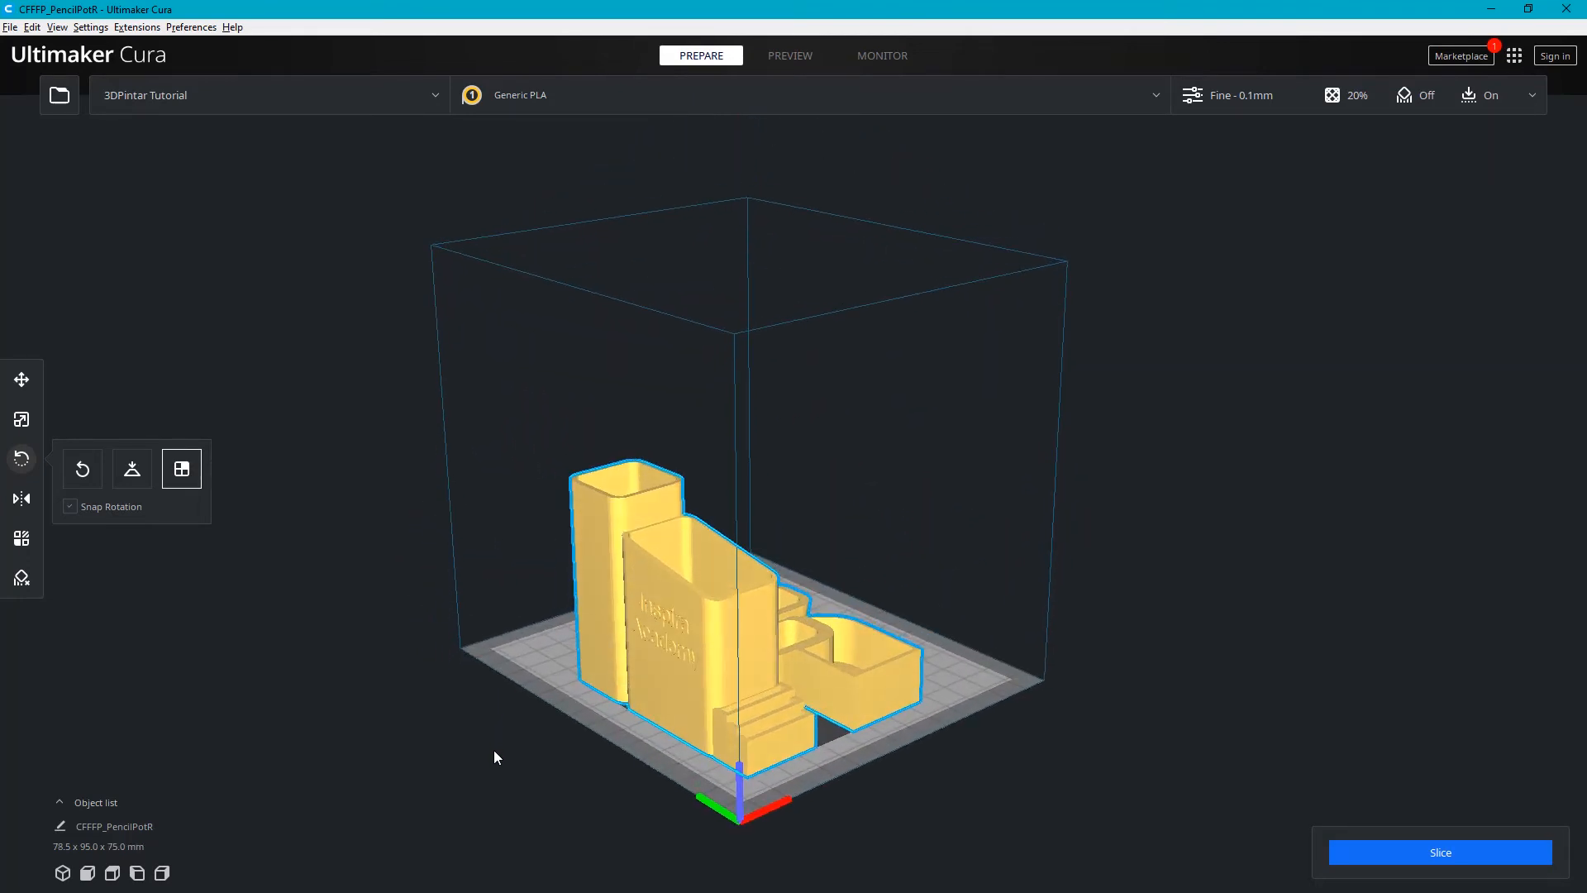
{"action": "right_click", "coordinate": [662, 638]}
{"action": "left_click", "coordinate": [669, 647]}
{"action": "right_click_drag", "start_coordinate": [665, 648], "coordinate": [530, 661]}
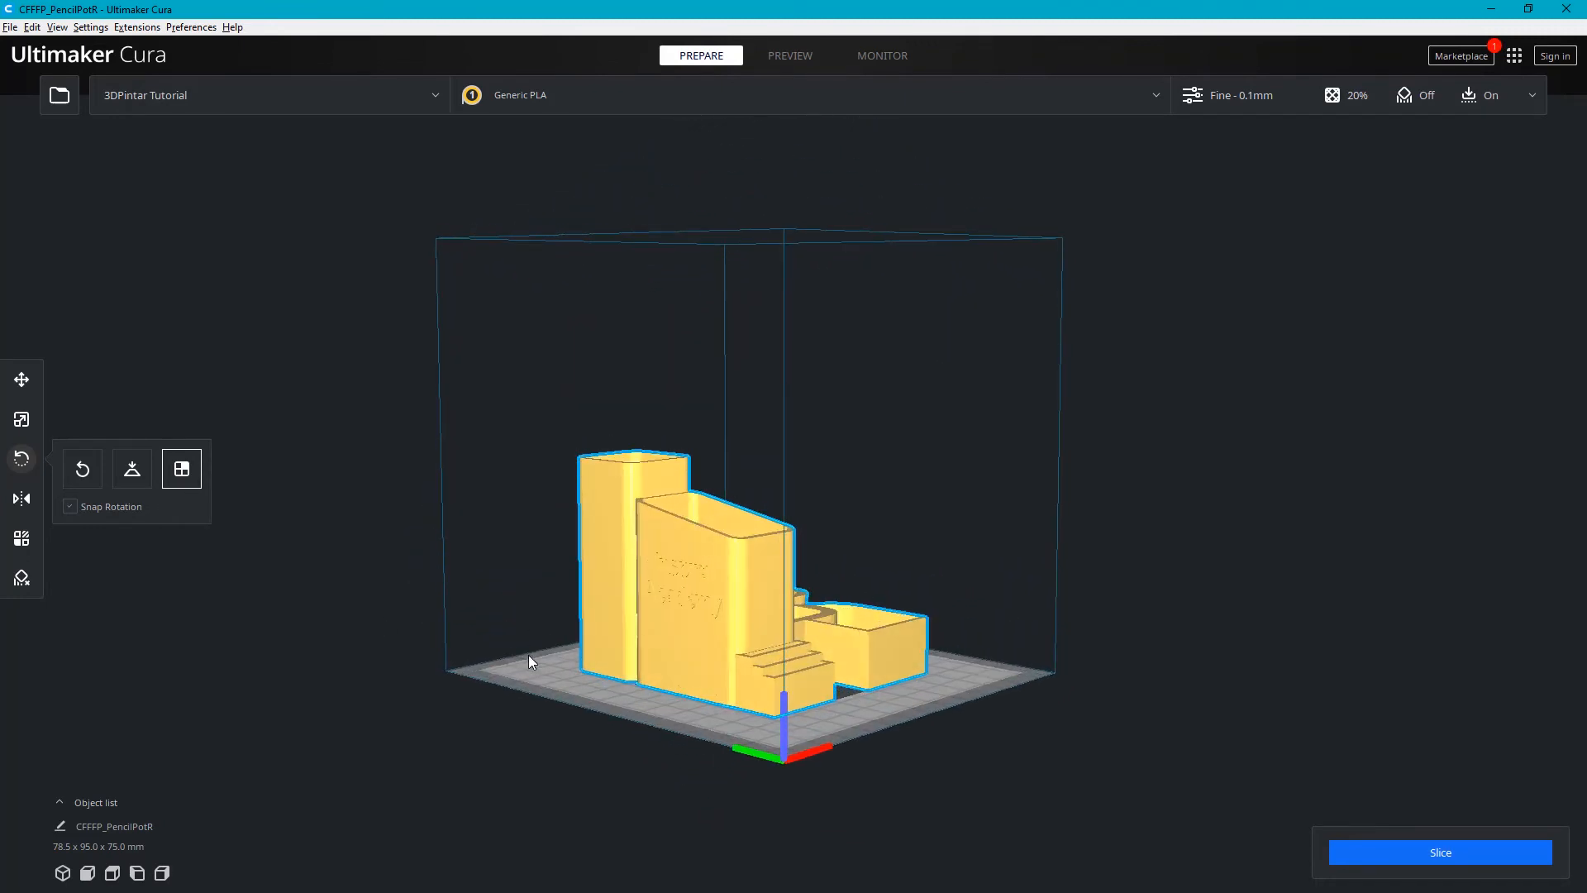
{"action": "left_click", "coordinate": [673, 615]}
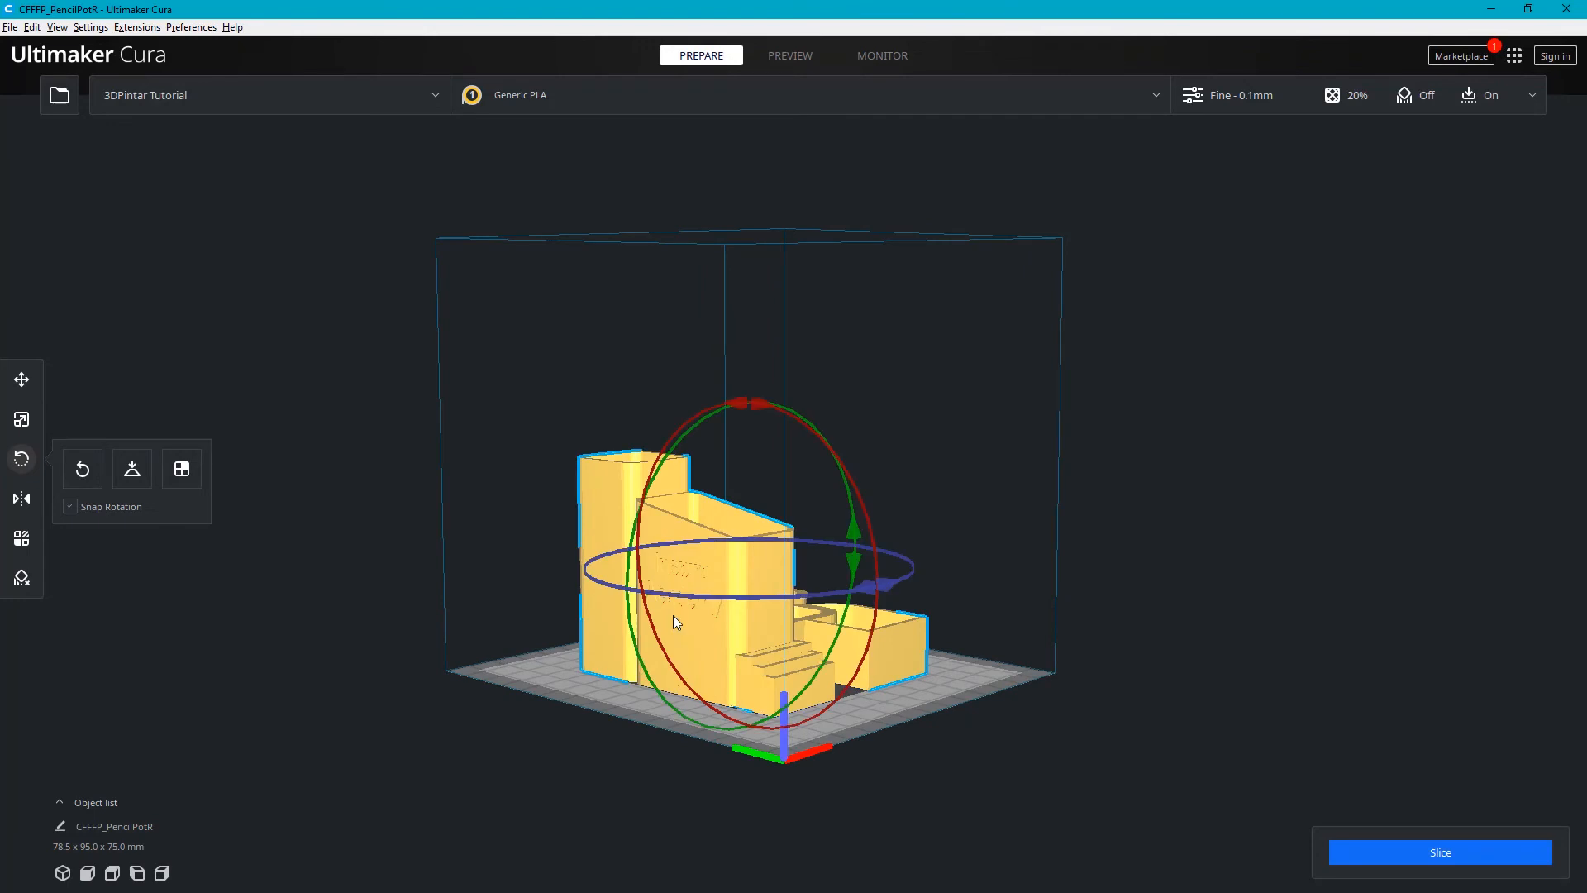
Step: Mirror the pencil pot along the Y axis, inspect its lettering up close, and mirror it back
{"action": "left_click", "coordinate": [28, 498]}
{"action": "right_click_drag", "start_coordinate": [463, 616], "coordinate": [555, 661]}
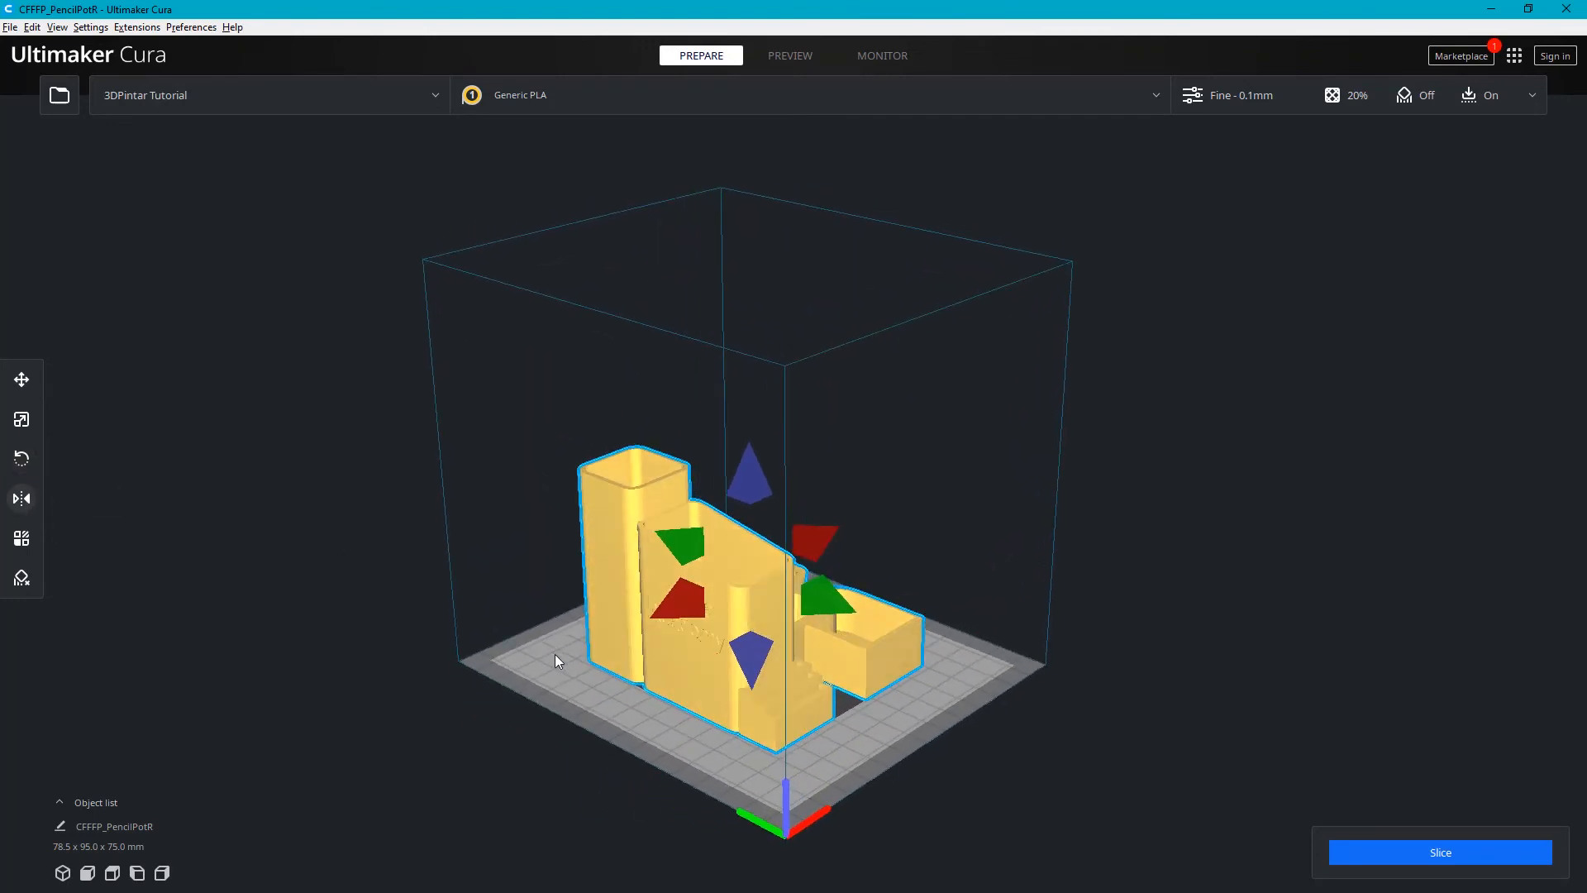
{"action": "left_click", "coordinate": [840, 602]}
{"action": "right_click_drag", "start_coordinate": [692, 650], "coordinate": [890, 617]}
{"action": "scroll", "coordinate": [889, 617], "scroll_direction": "up", "scroll_amount": 5}
{"action": "middle_click_drag", "start_coordinate": [878, 598], "coordinate": [864, 434]}
{"action": "scroll", "coordinate": [950, 510], "scroll_direction": "up", "scroll_amount": 3}
{"action": "right_click_drag", "start_coordinate": [957, 515], "coordinate": [608, 552]}
{"action": "scroll", "coordinate": [689, 620], "scroll_direction": "down", "scroll_amount": 3}
{"action": "left_click", "coordinate": [705, 423]}
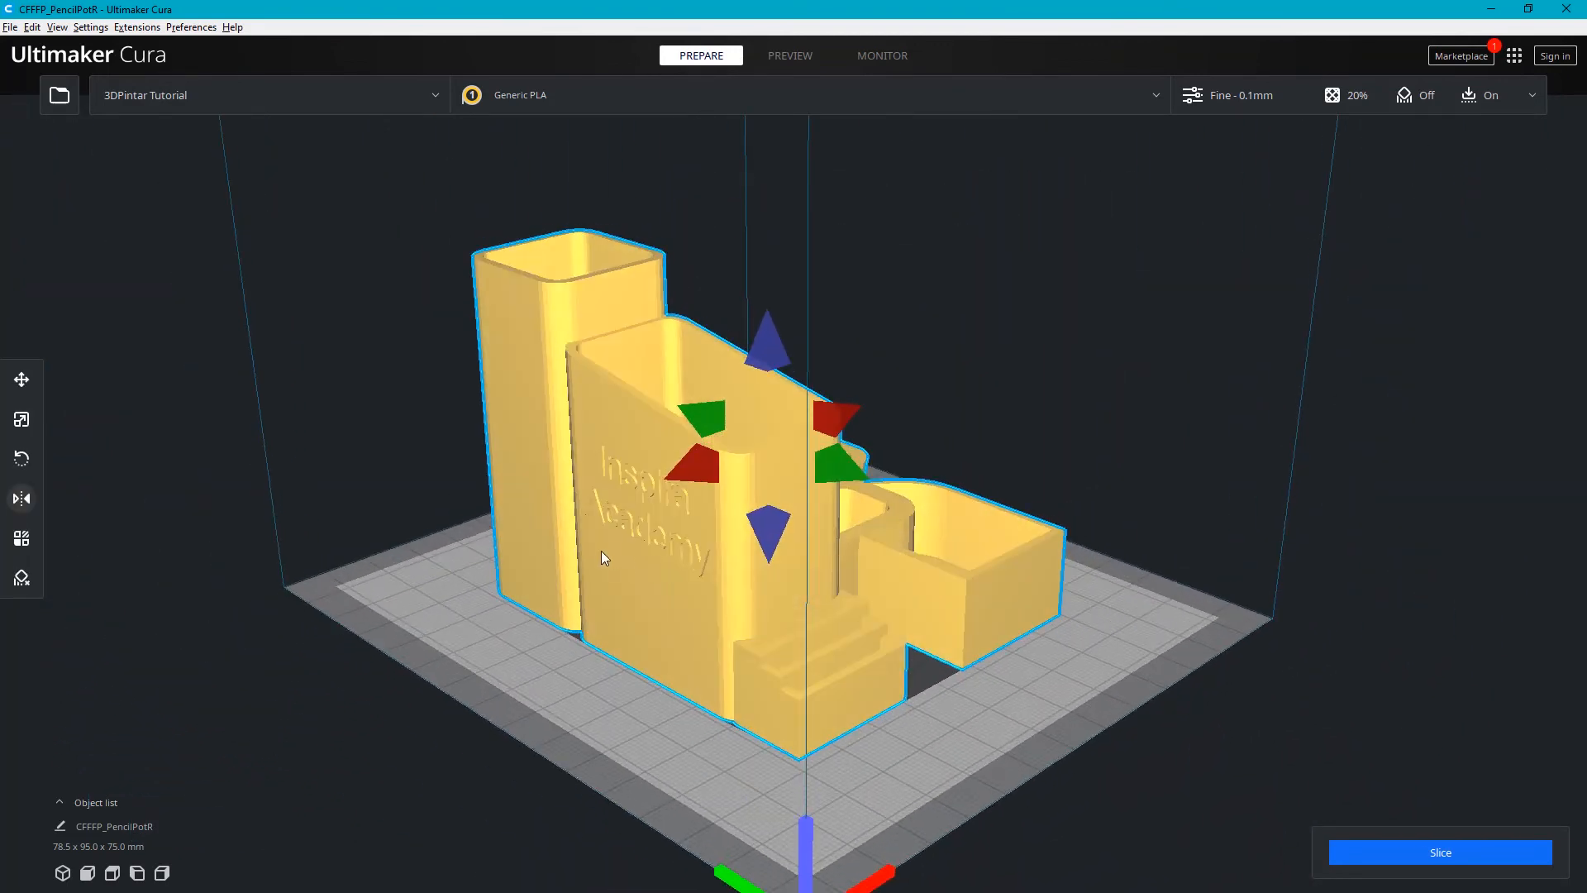
{"action": "left_click", "coordinate": [21, 380]}
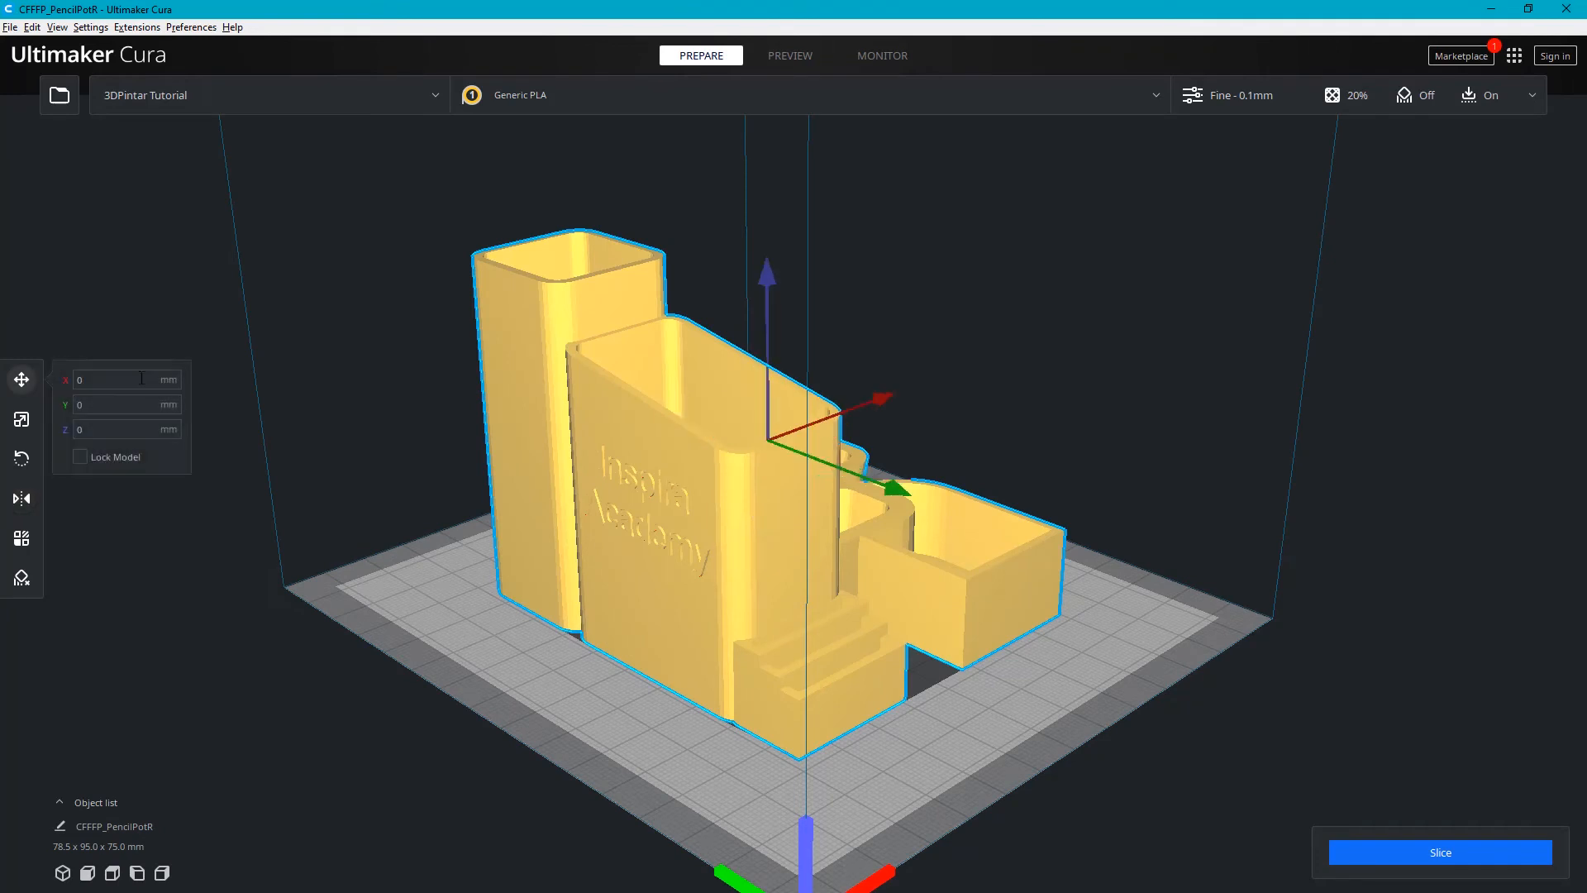
{"action": "right_click", "coordinate": [643, 476]}
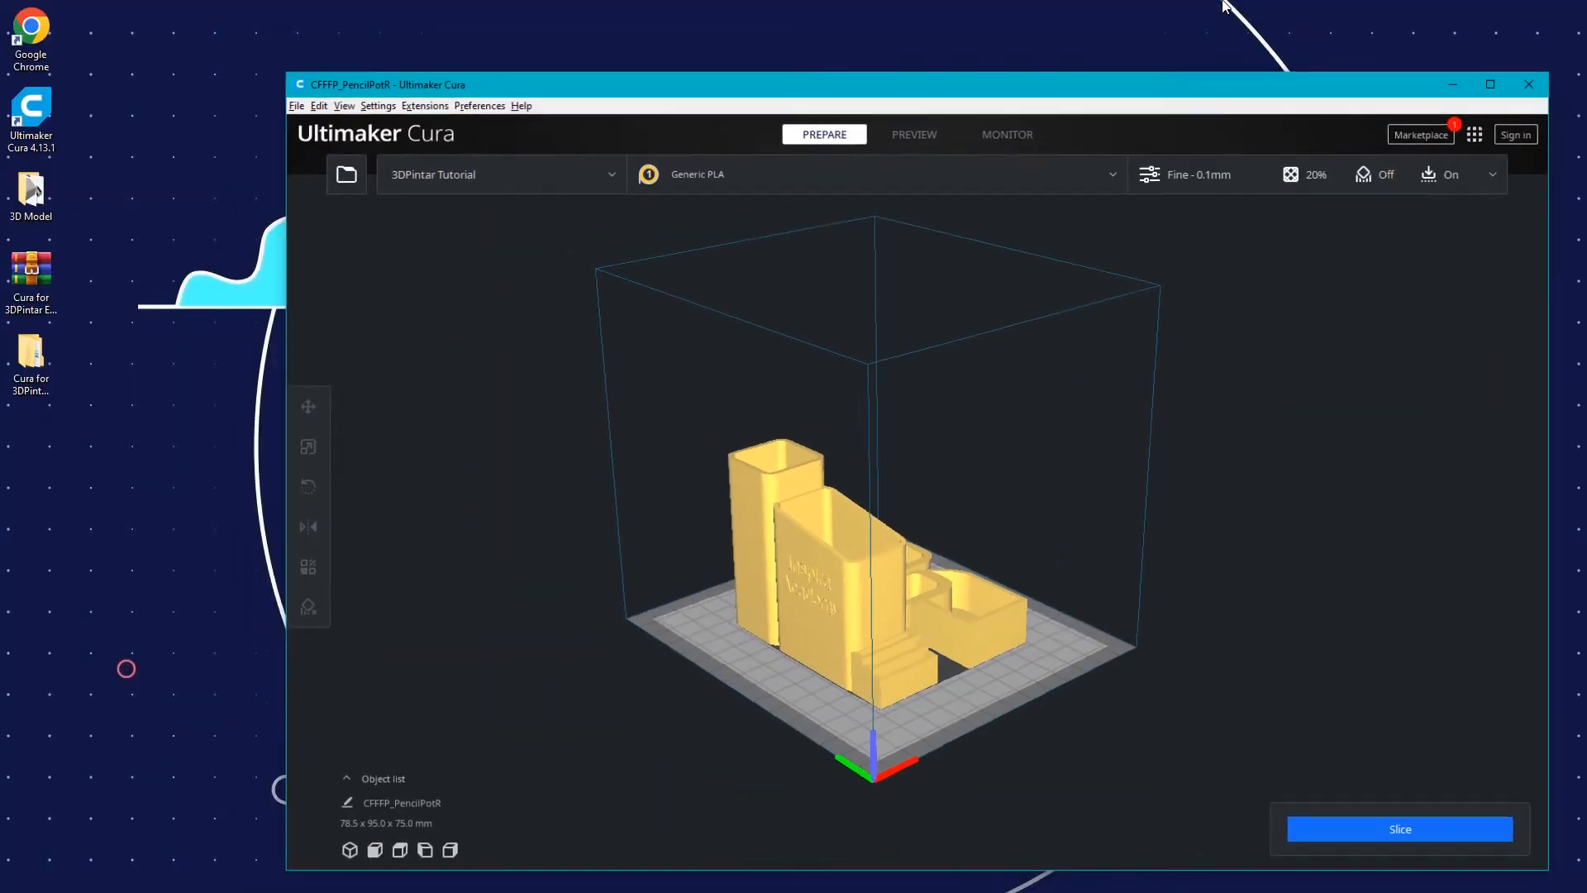
Step: Open the print settings and review the list of quality profiles without changing the profile
{"action": "left_click", "coordinate": [1224, 190]}
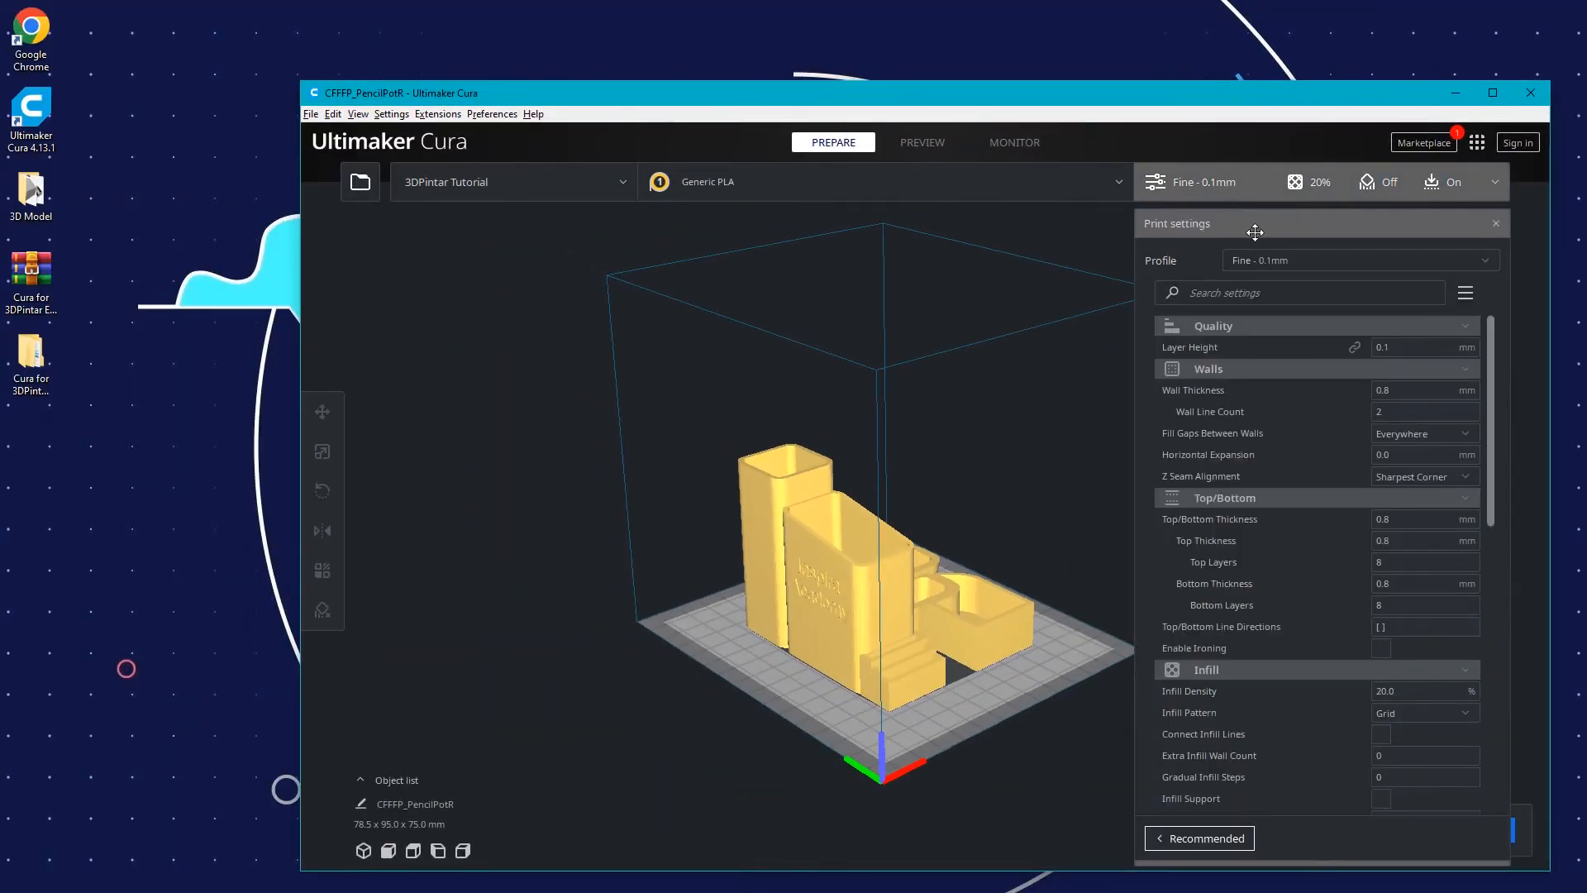
{"action": "left_click", "coordinate": [1274, 260]}
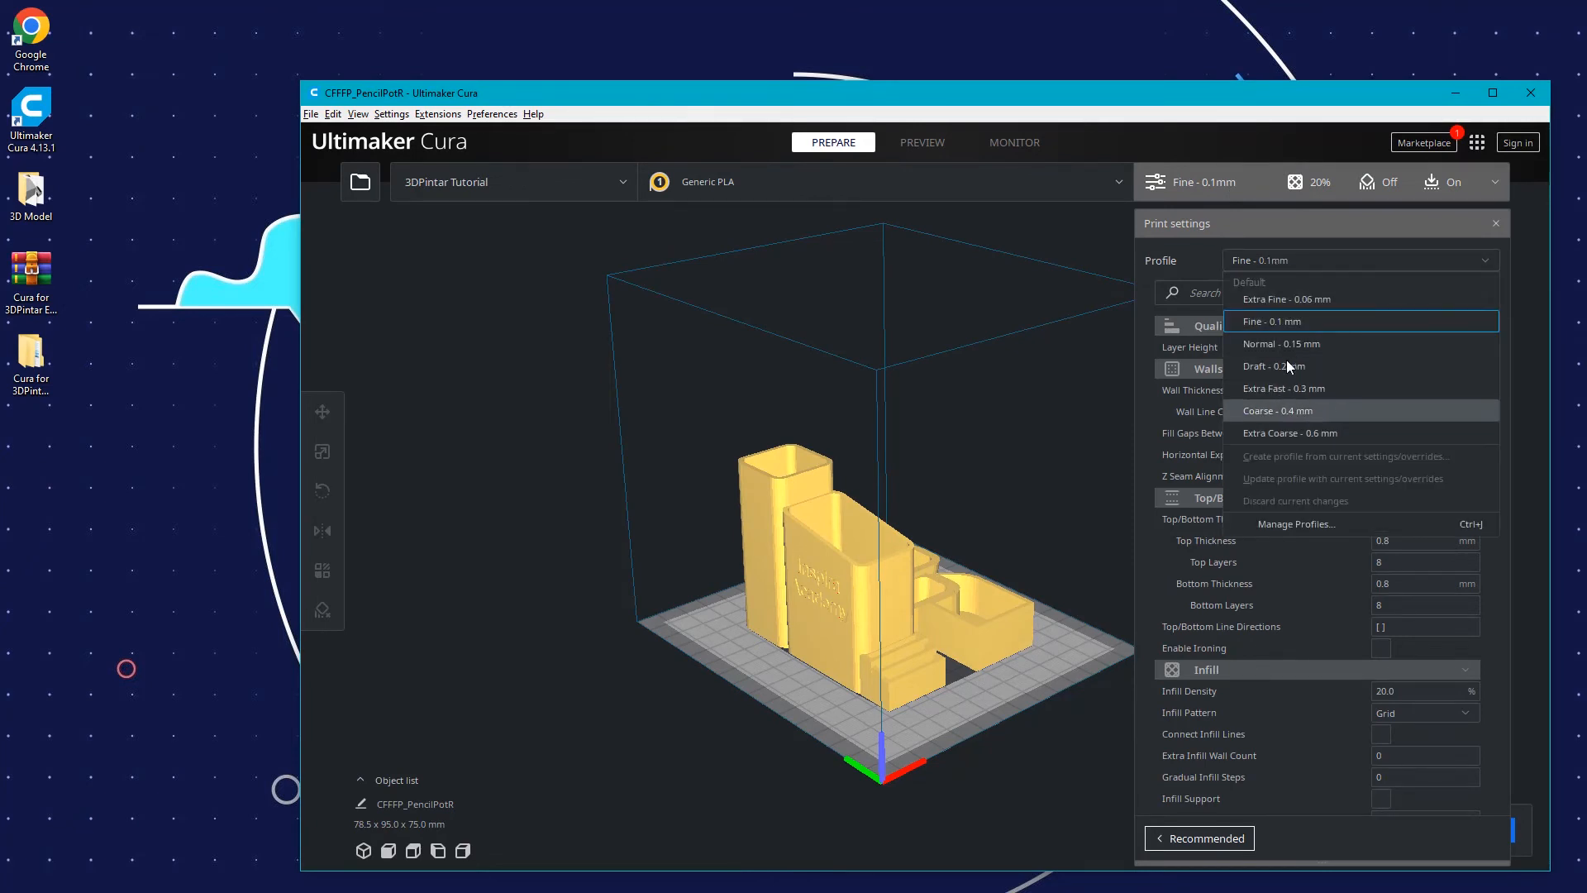
{"action": "left_click", "coordinate": [1293, 258]}
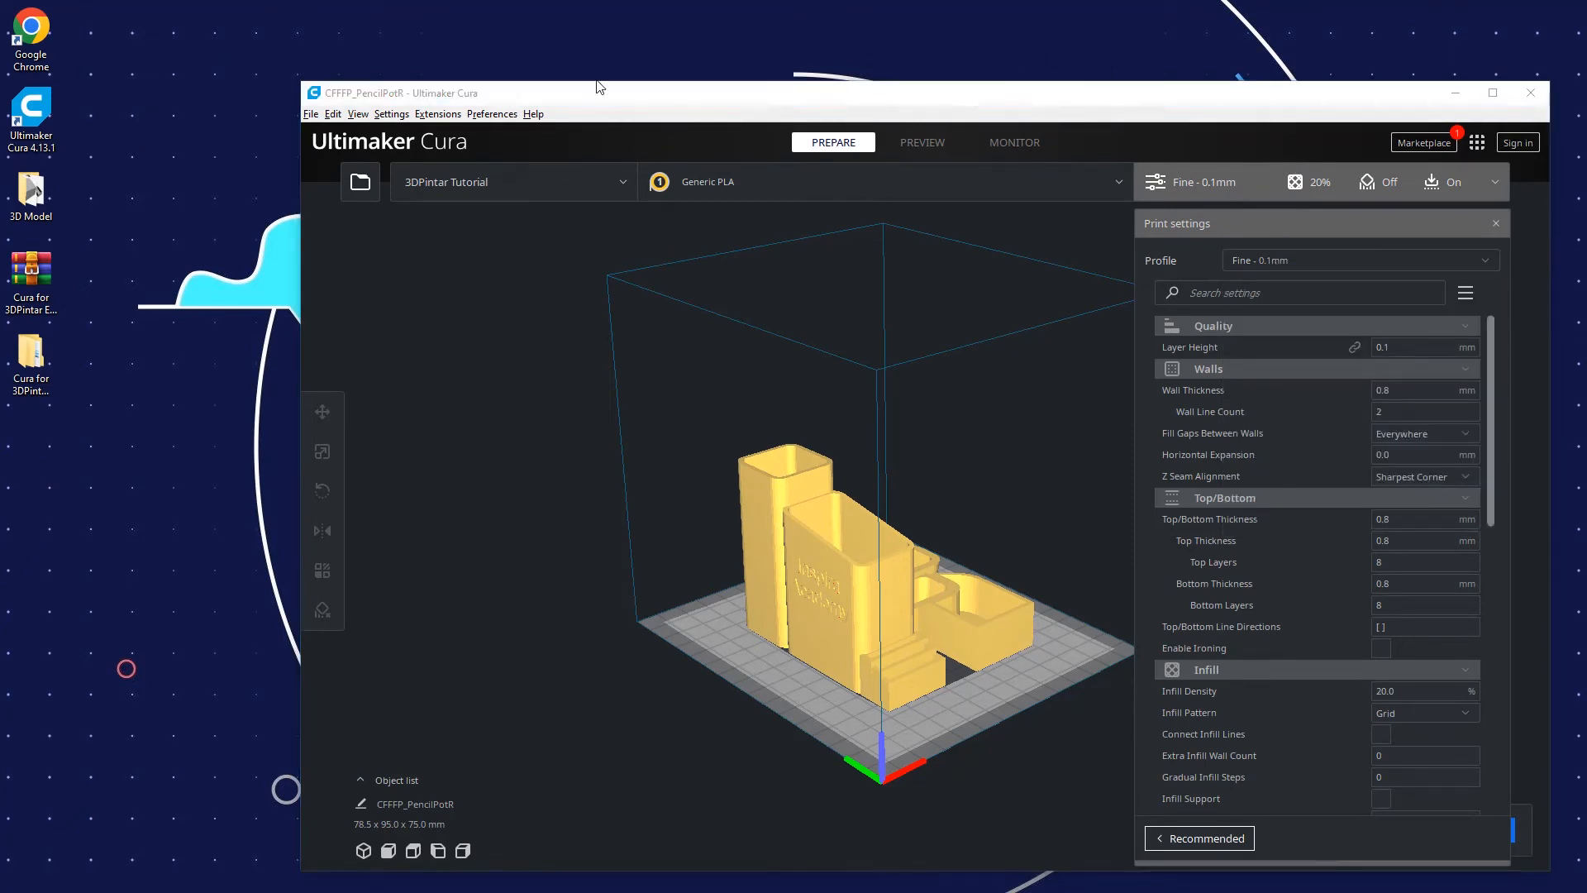
Step: Look through the Ultimaker Cura Custom Profiles for 3DPintar folder inside the desktop's Cura for 3DPintar EDU1-C1 folder, and return to Cura
{"action": "double_click", "coordinate": [31, 364]}
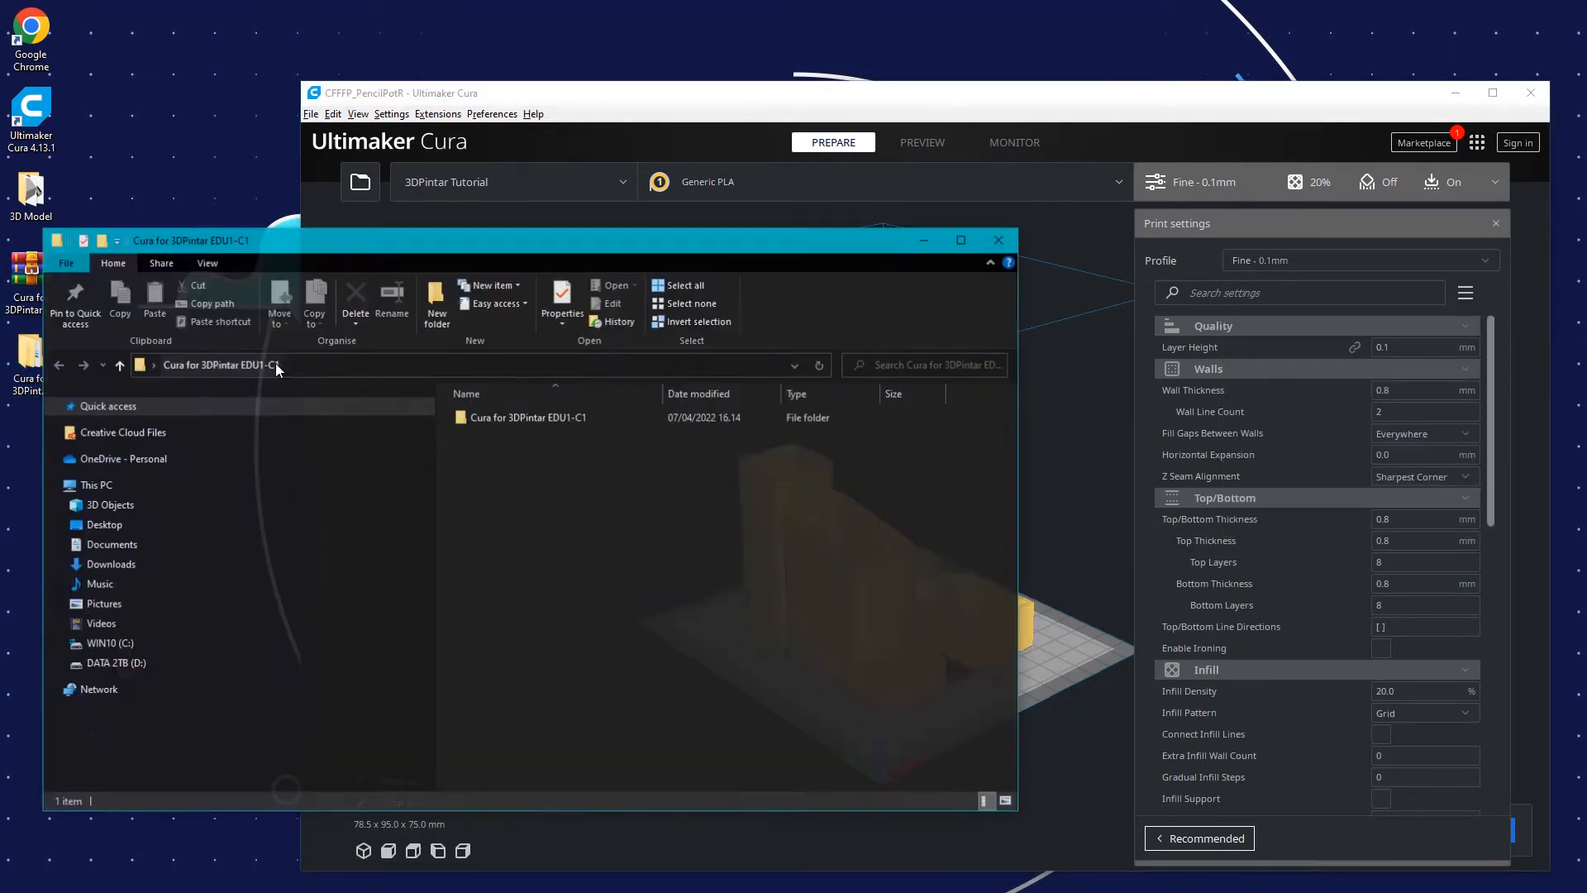
{"action": "double_click", "coordinate": [519, 417]}
{"action": "double_click", "coordinate": [523, 419]}
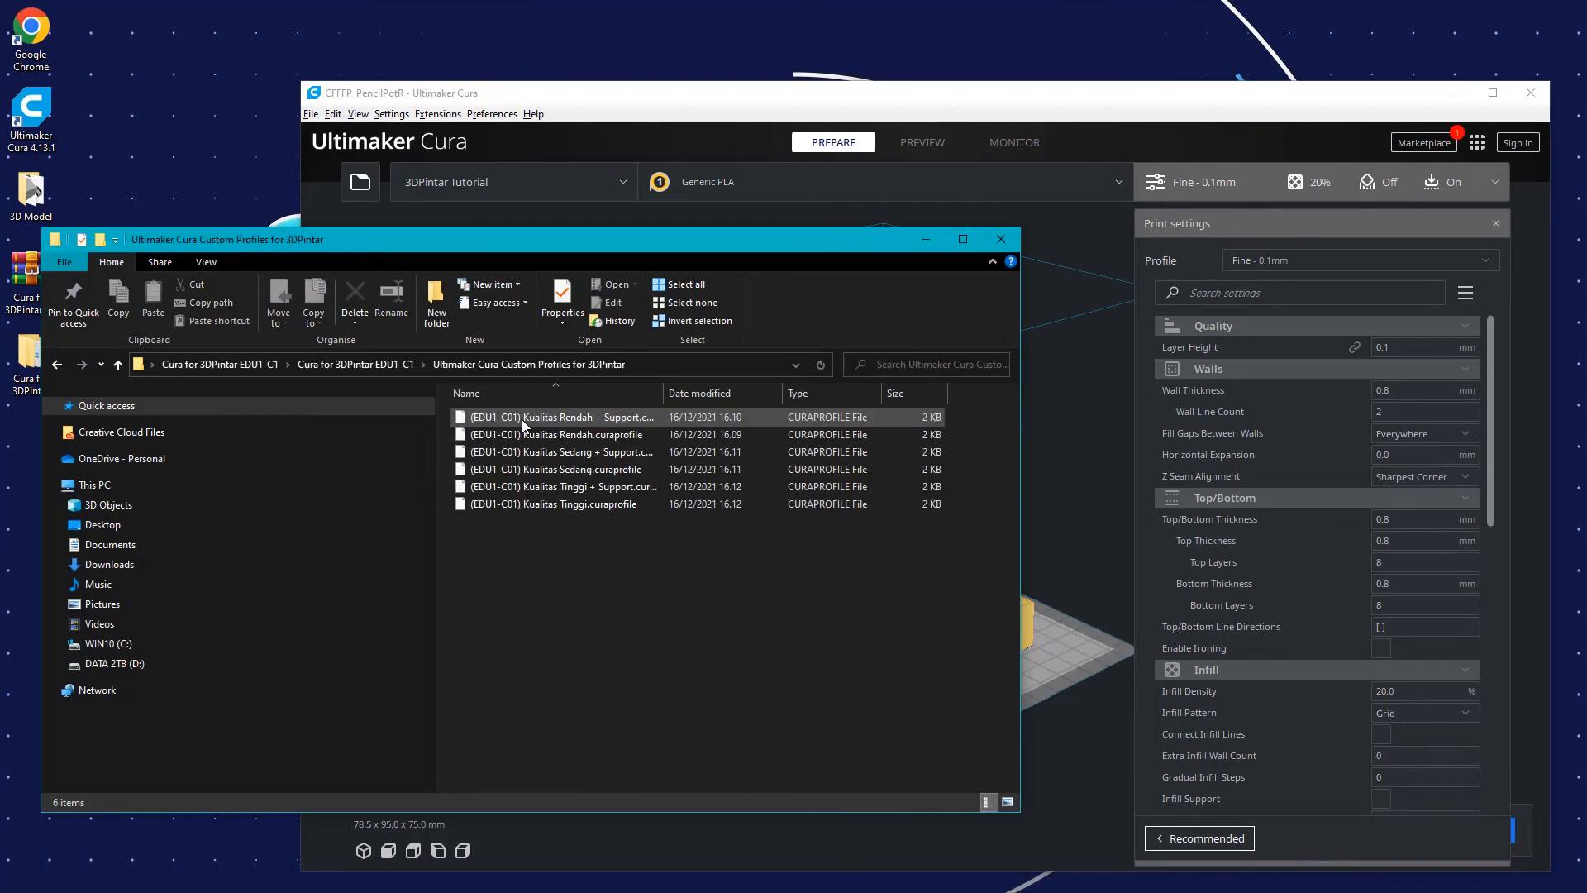
{"action": "left_click", "coordinate": [1495, 92]}
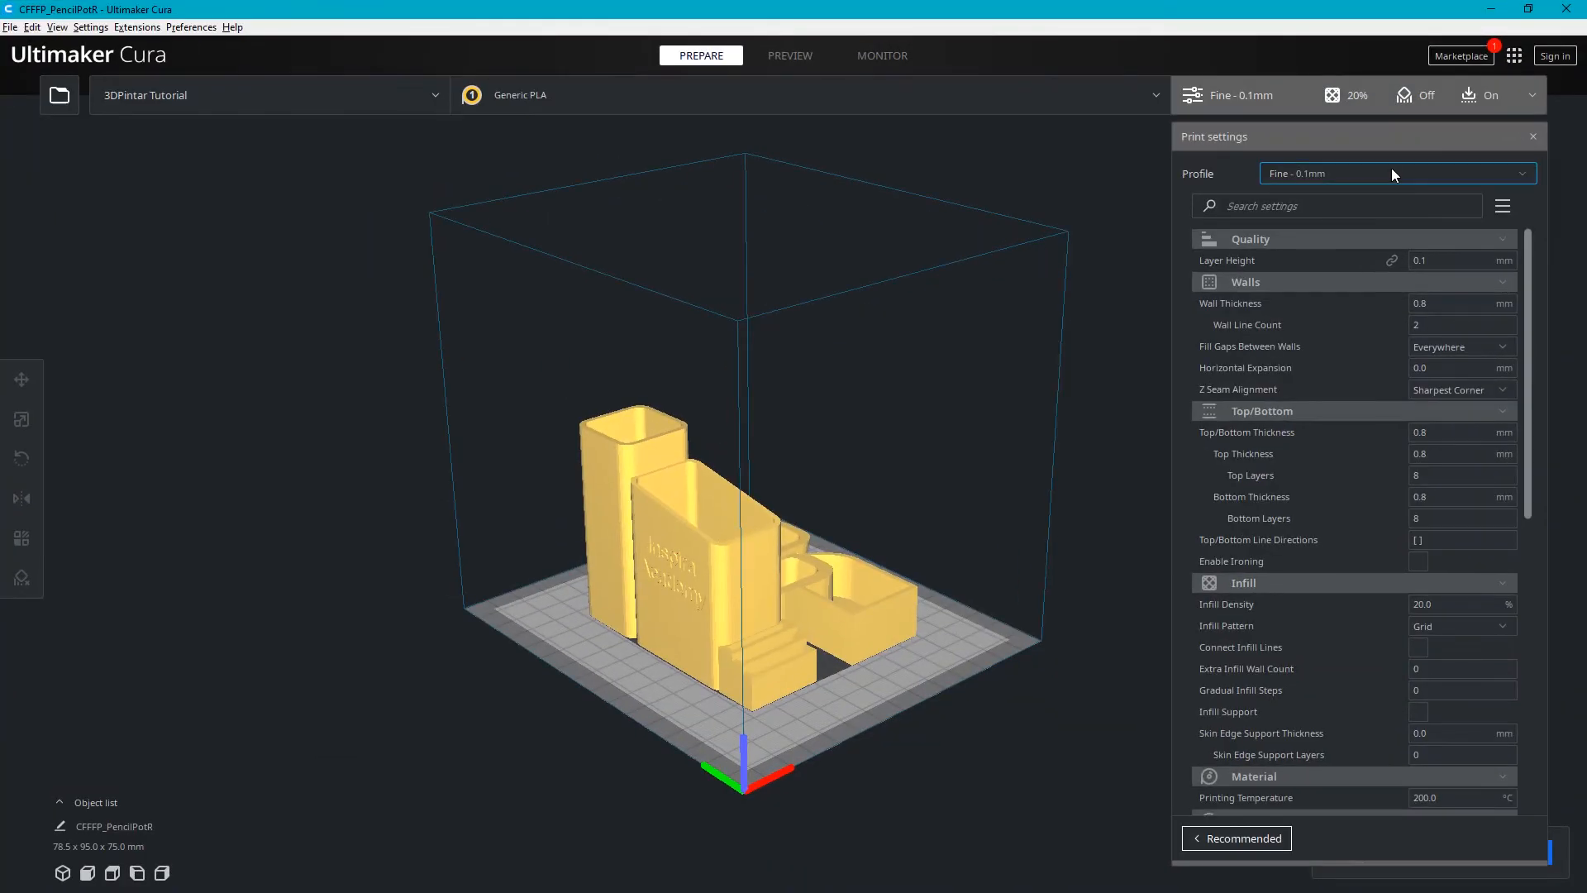
Step: Open profile management and import (EDU1-C01) Kualitas Rendah + Support.curaprofile from the custom profiles folder
{"action": "left_click", "coordinate": [1351, 176]}
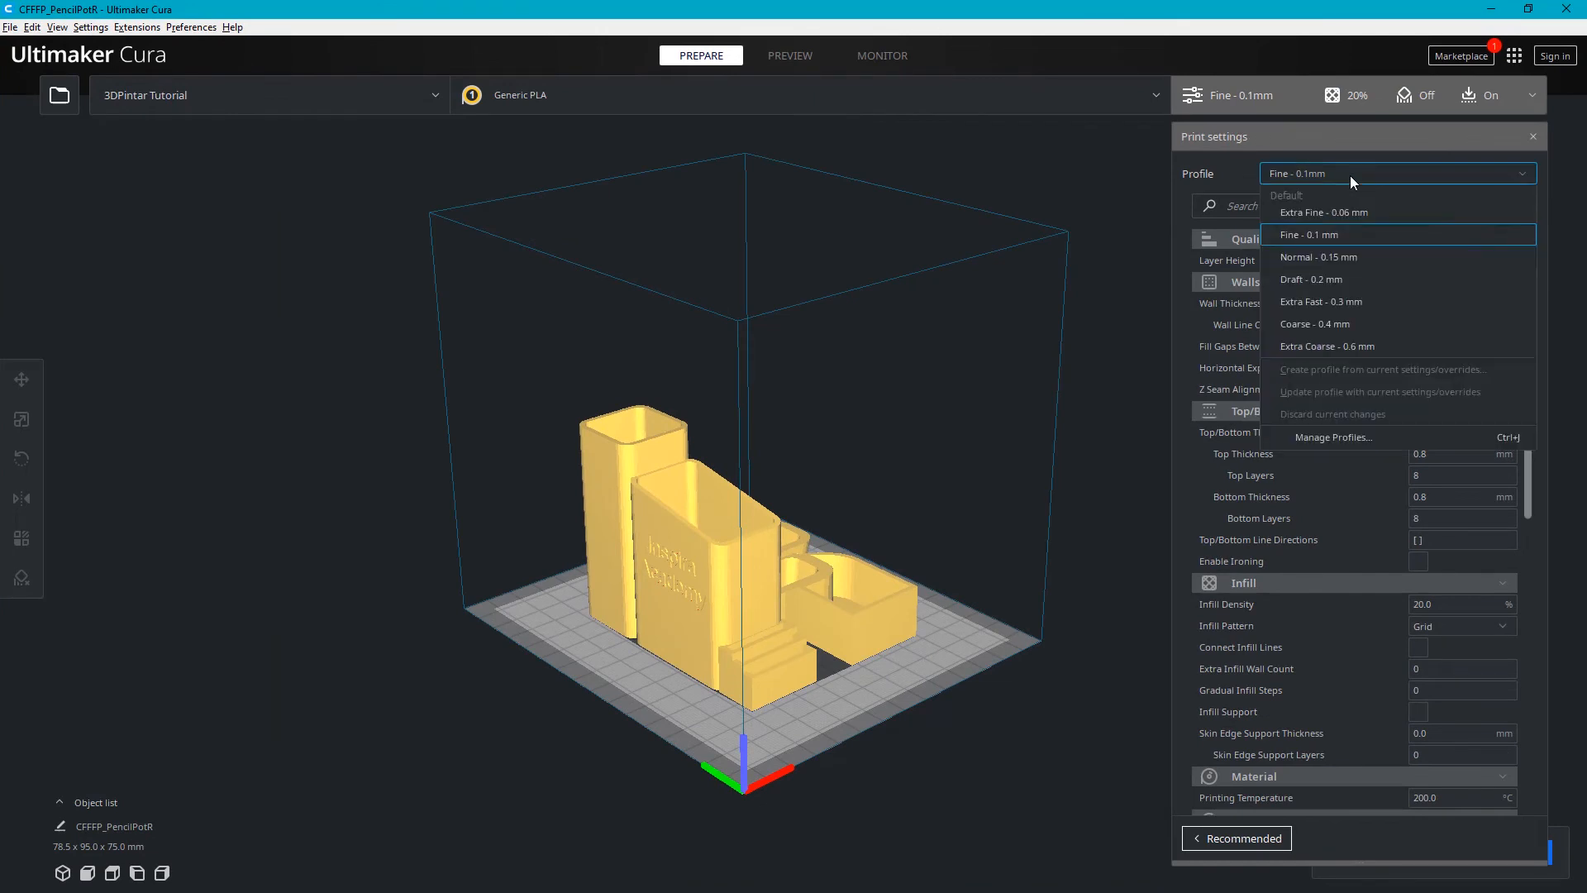
{"action": "left_click", "coordinate": [1369, 430]}
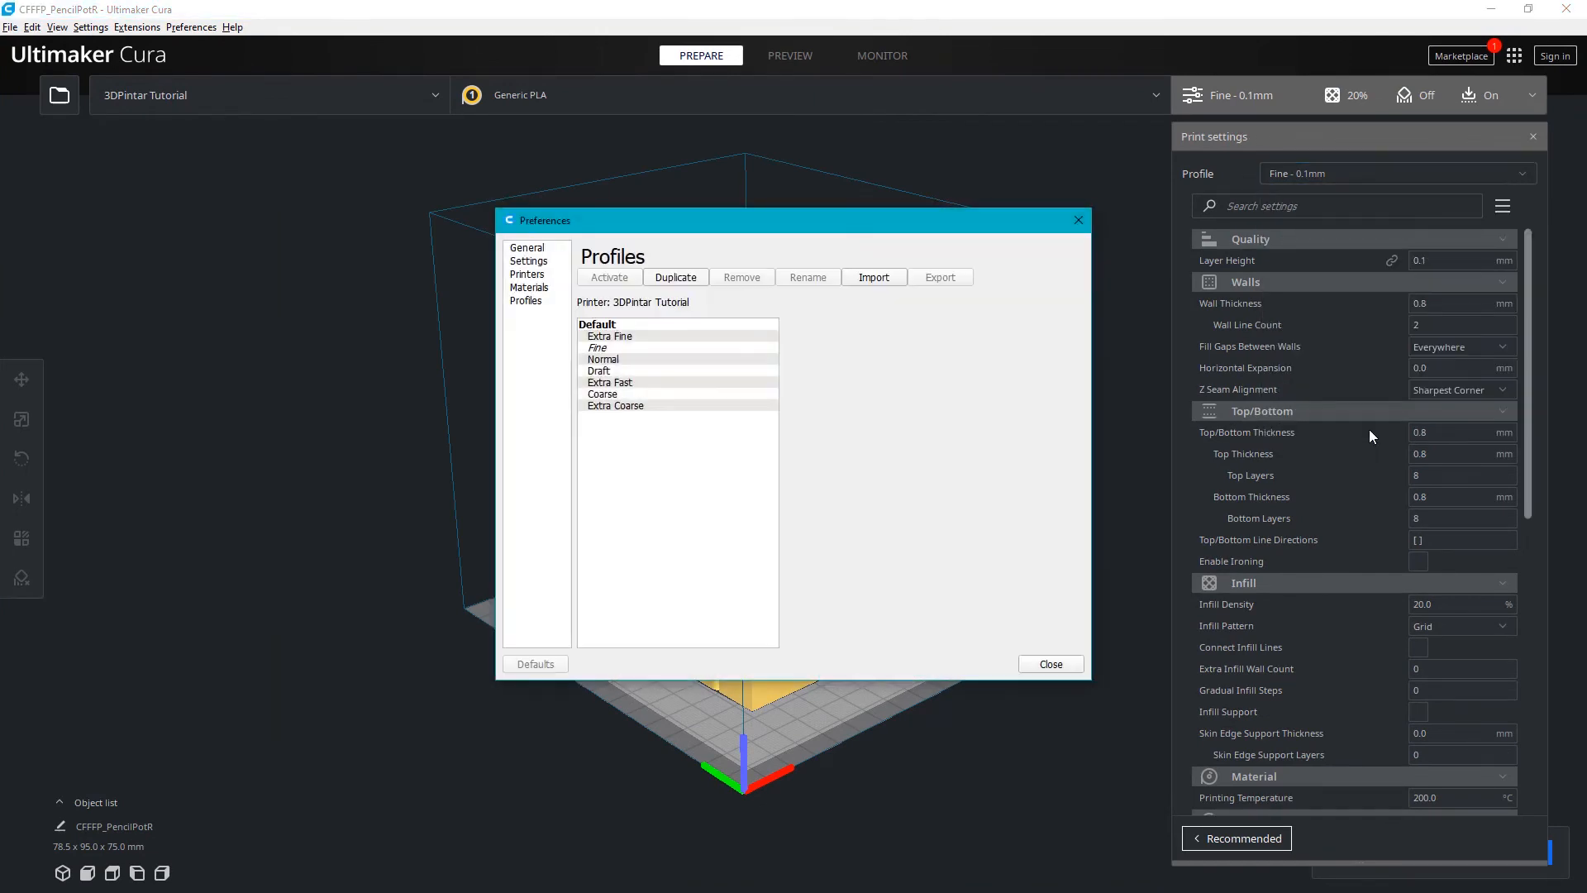
{"action": "left_click", "coordinate": [881, 284]}
{"action": "double_click", "coordinate": [836, 359]}
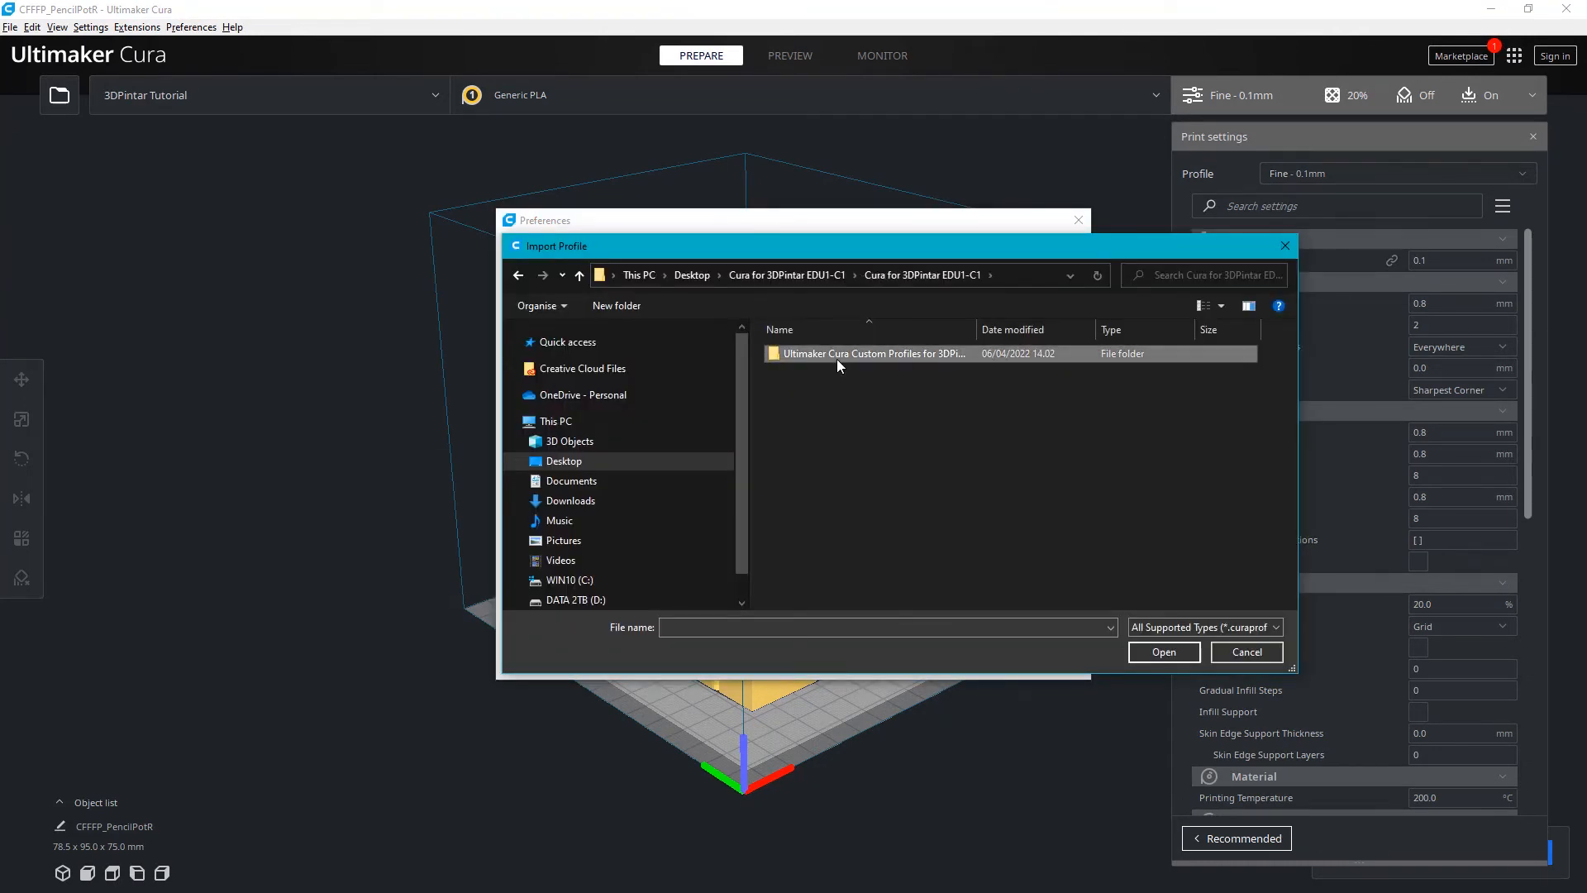
{"action": "double_click", "coordinate": [837, 358]}
{"action": "left_click_drag", "start_coordinate": [979, 329], "coordinate": [1078, 329]}
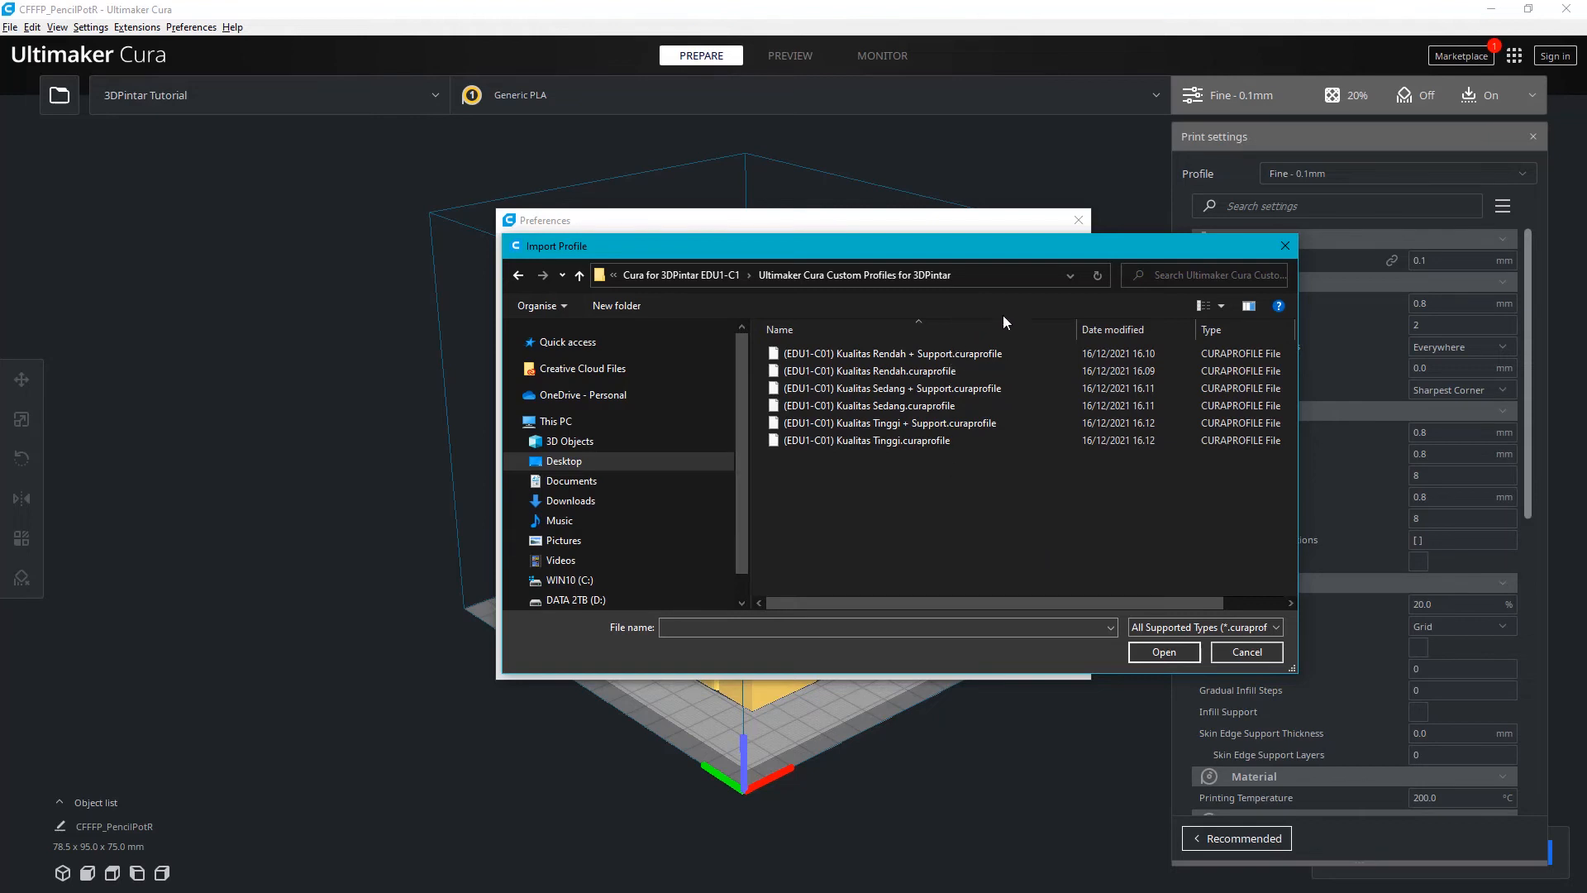
{"action": "double_click", "coordinate": [965, 353]}
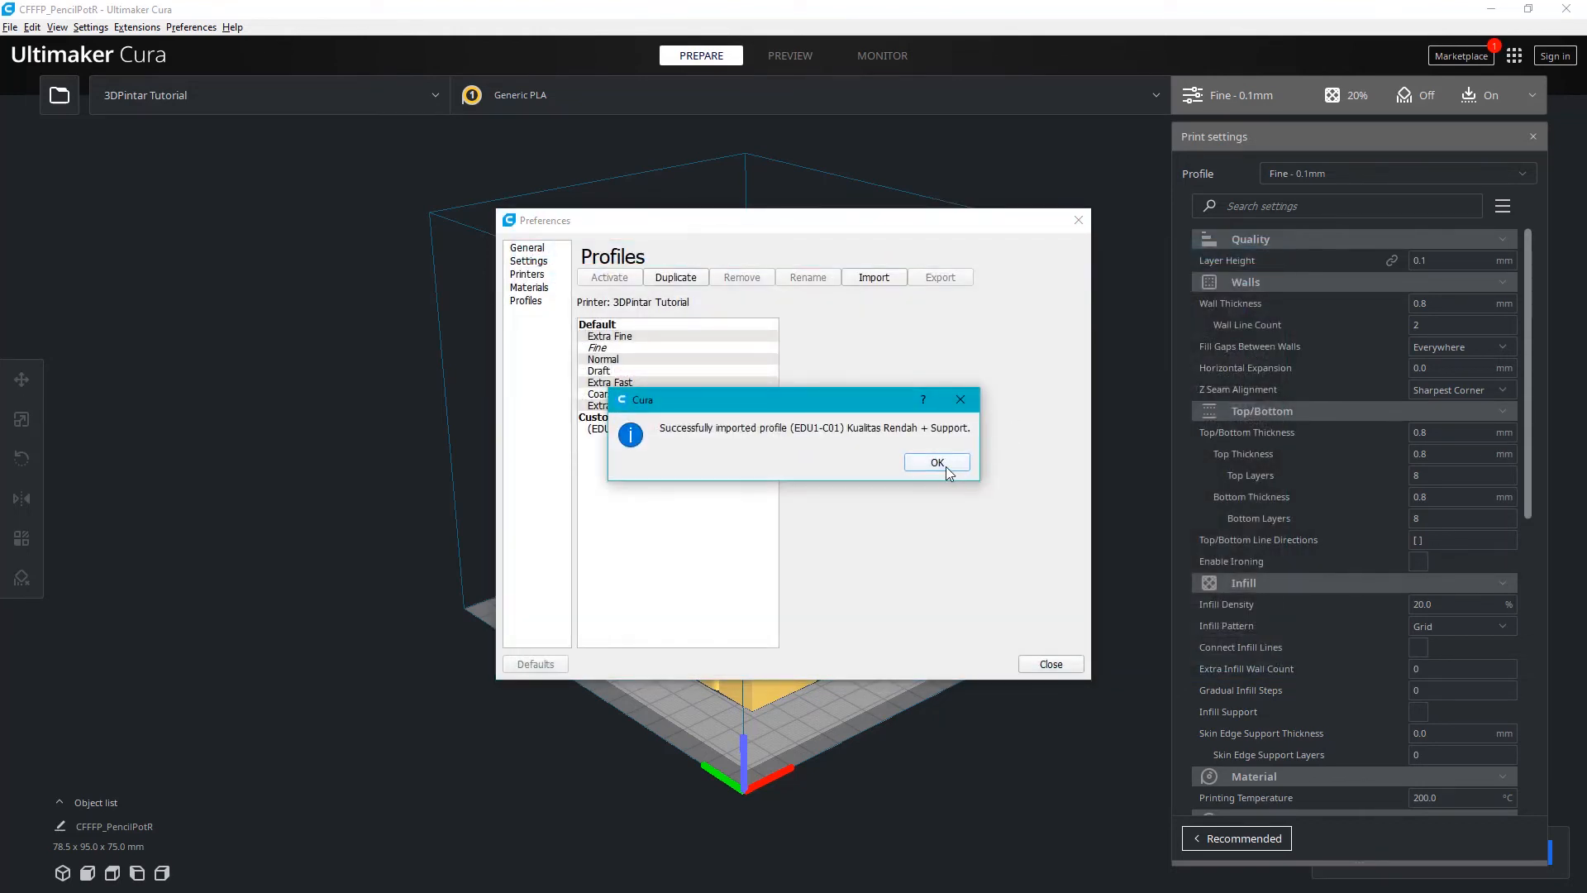
{"action": "left_click", "coordinate": [937, 461]}
Step: Import the (EDU1-C01) Kualitas Rendah and (EDU1-C01) Kualitas Sedang + Support profiles
{"action": "left_click", "coordinate": [877, 279]}
{"action": "double_click", "coordinate": [931, 369]}
{"action": "left_click", "coordinate": [926, 453]}
{"action": "left_click", "coordinate": [873, 277]}
{"action": "double_click", "coordinate": [901, 388]}
{"action": "left_click", "coordinate": [912, 462]}
Step: Import the (EDU1-C01) Kualitas Sedang, Kualitas Tinggi + Support and Kualitas Tinggi profiles, and close the preferences
{"action": "left_click", "coordinate": [882, 279]}
{"action": "double_click", "coordinate": [893, 405]}
{"action": "left_click", "coordinate": [914, 460]}
{"action": "left_click", "coordinate": [878, 281]}
{"action": "double_click", "coordinate": [889, 422]}
{"action": "left_click", "coordinate": [928, 460]}
{"action": "left_click", "coordinate": [881, 279]}
{"action": "double_click", "coordinate": [892, 440]}
{"action": "left_click", "coordinate": [928, 460]}
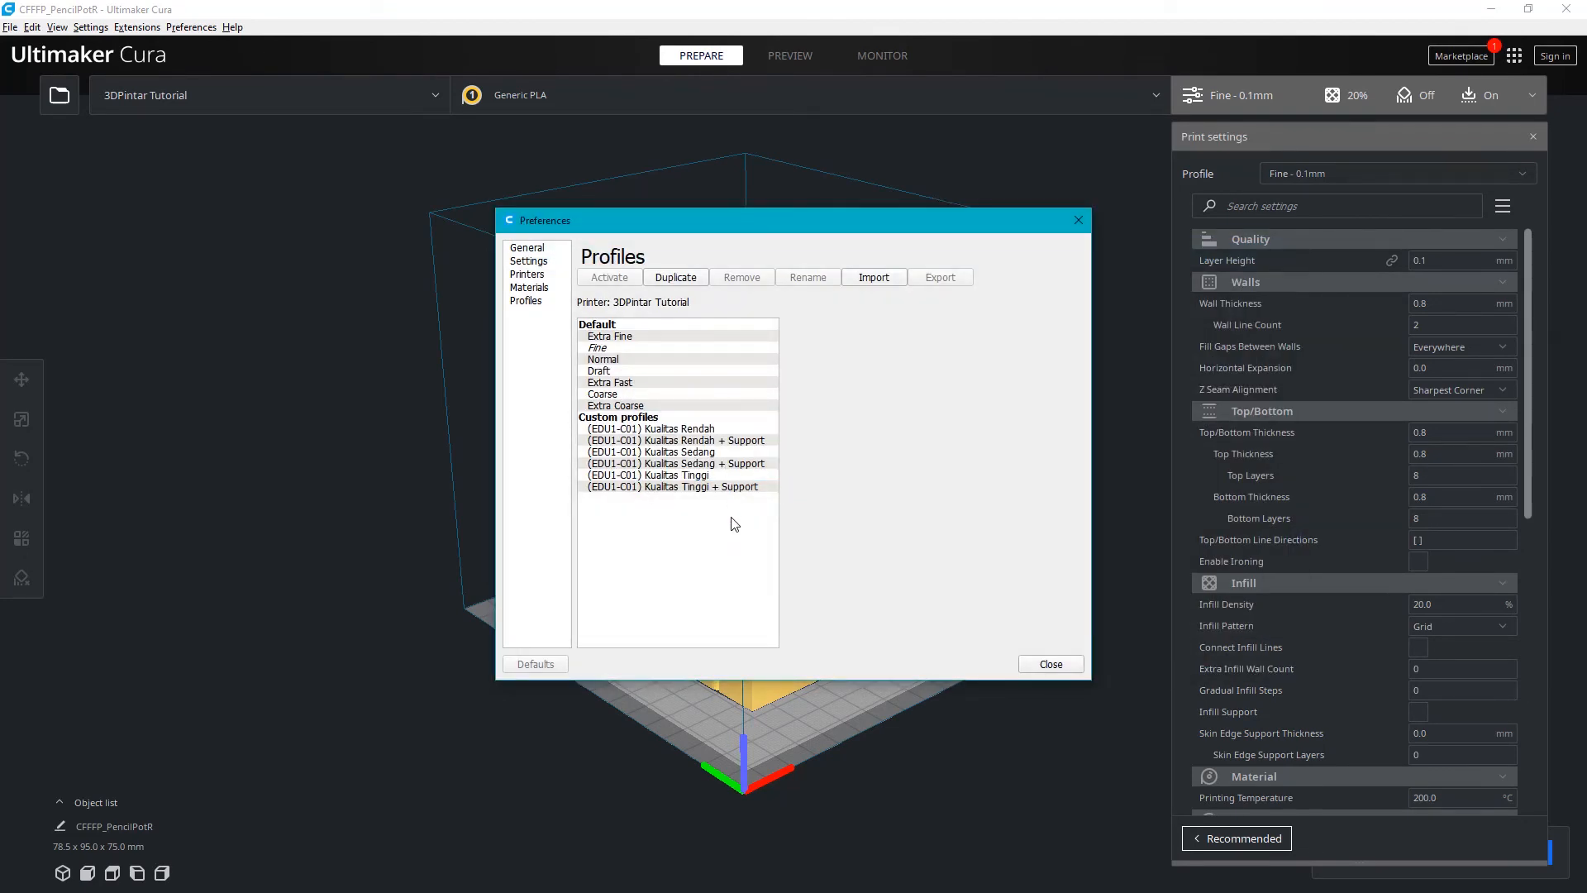
{"action": "left_click", "coordinate": [1050, 664]}
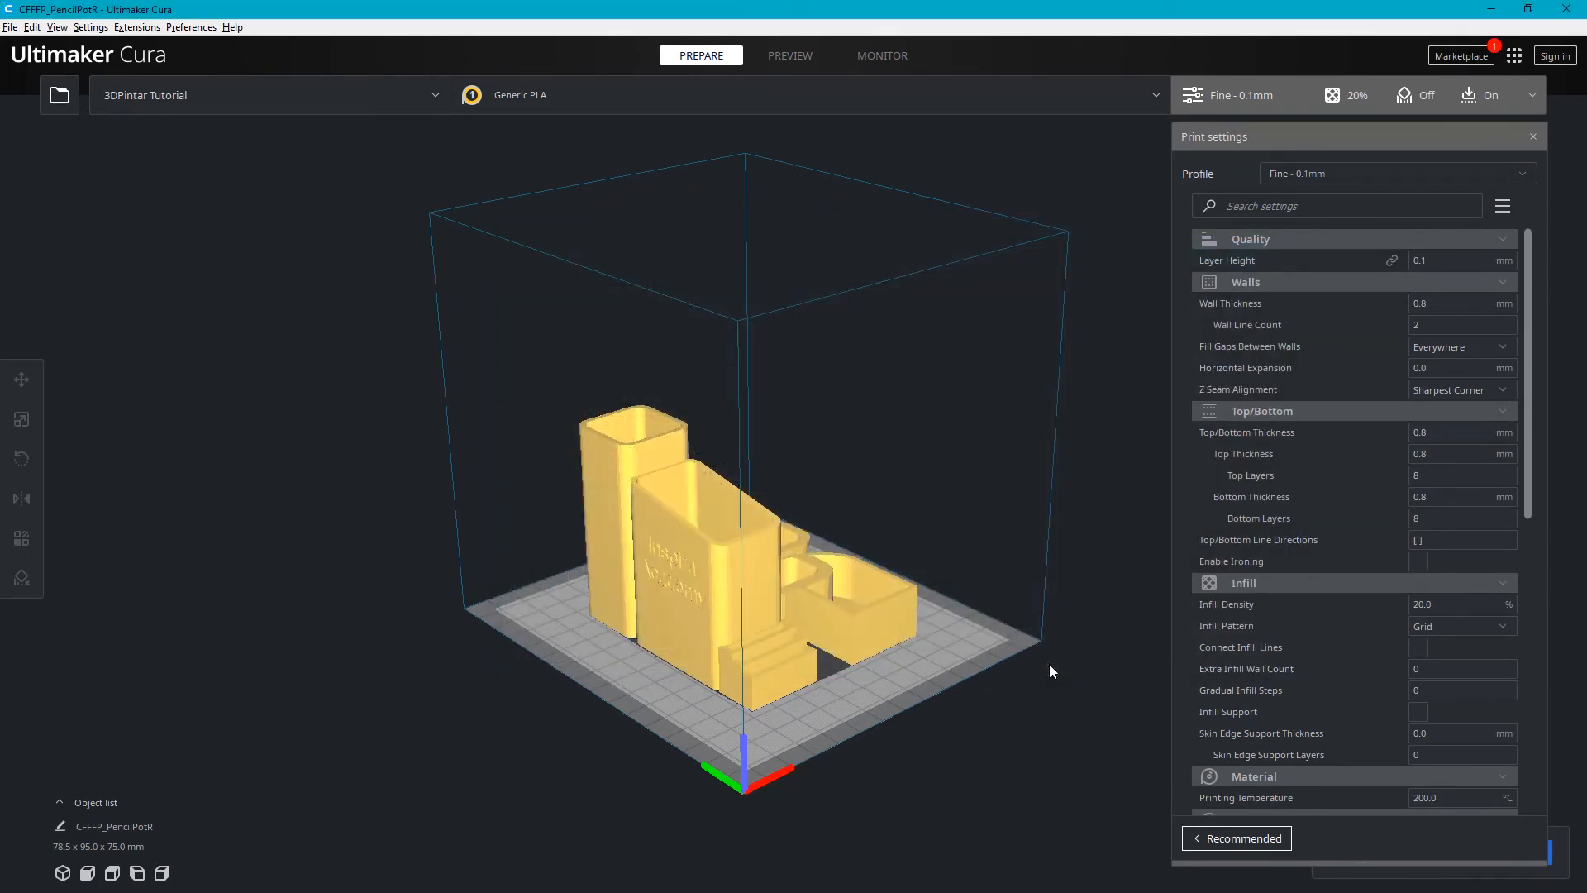
Step: Review the imported custom profiles in the profile list without choosing one, and briefly select and deselect the pencil pot
{"action": "left_click", "coordinate": [1367, 172]}
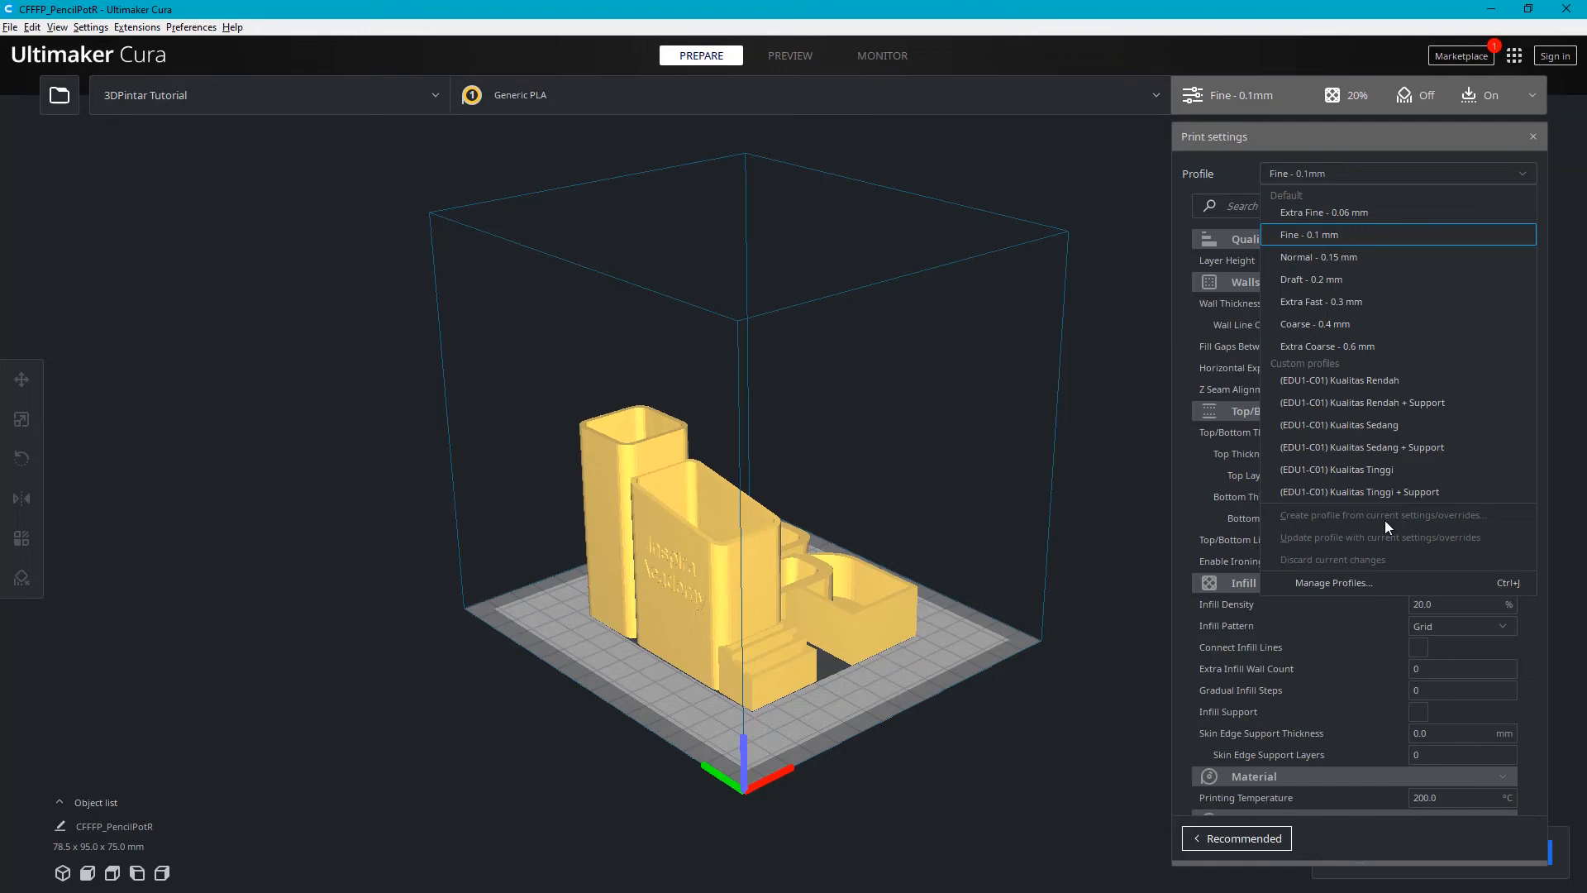
{"action": "left_click", "coordinate": [805, 557]}
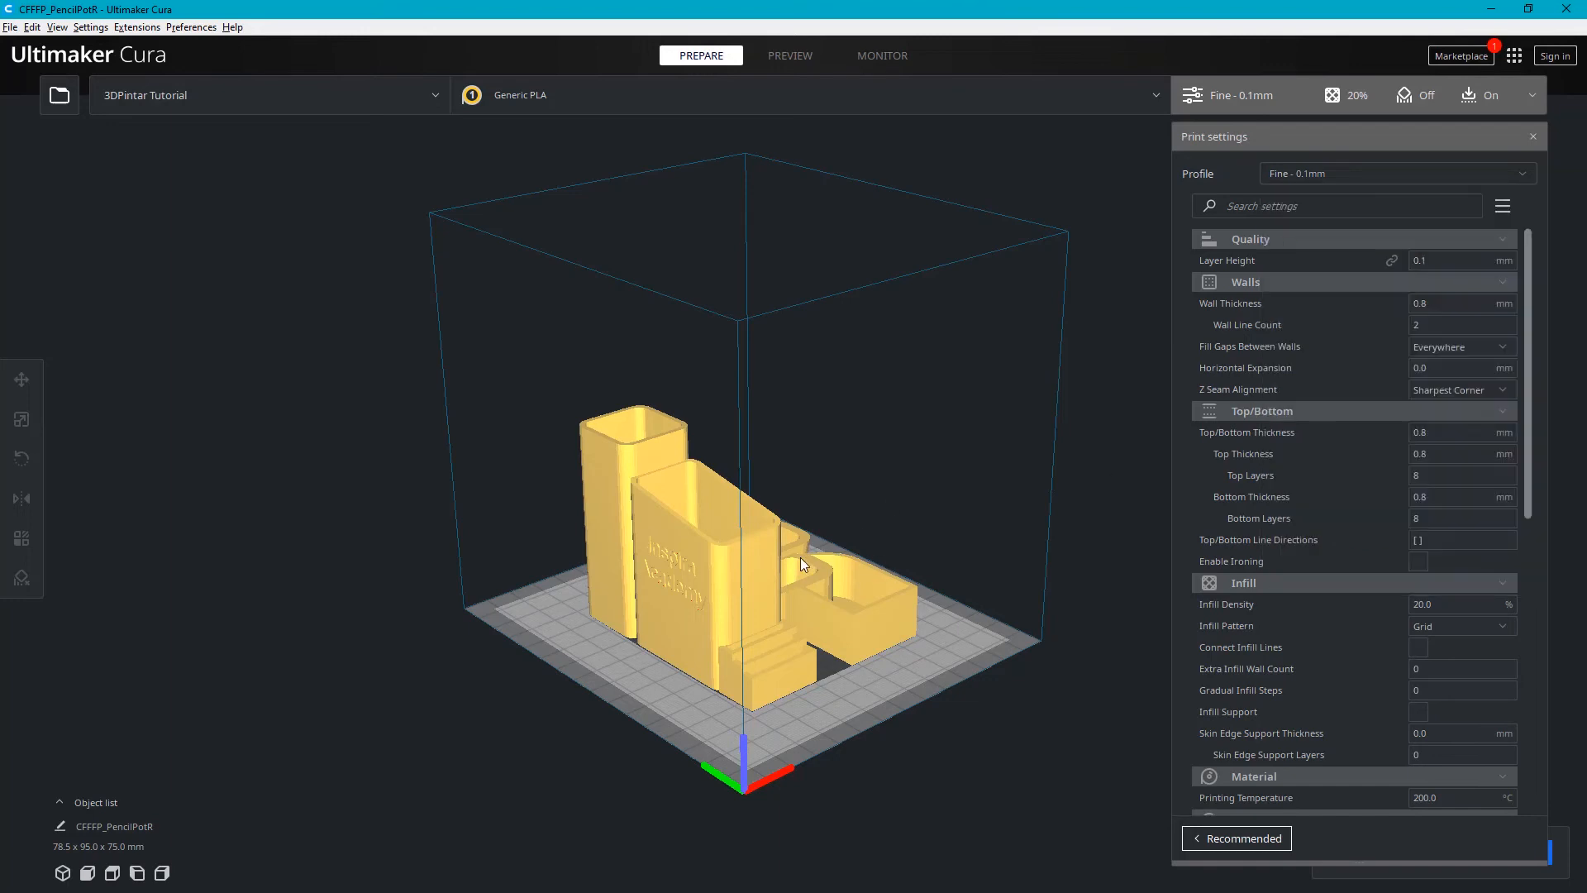
{"action": "right_click", "coordinate": [804, 547]}
{"action": "left_click", "coordinate": [957, 521]}
{"action": "left_click", "coordinate": [721, 569]}
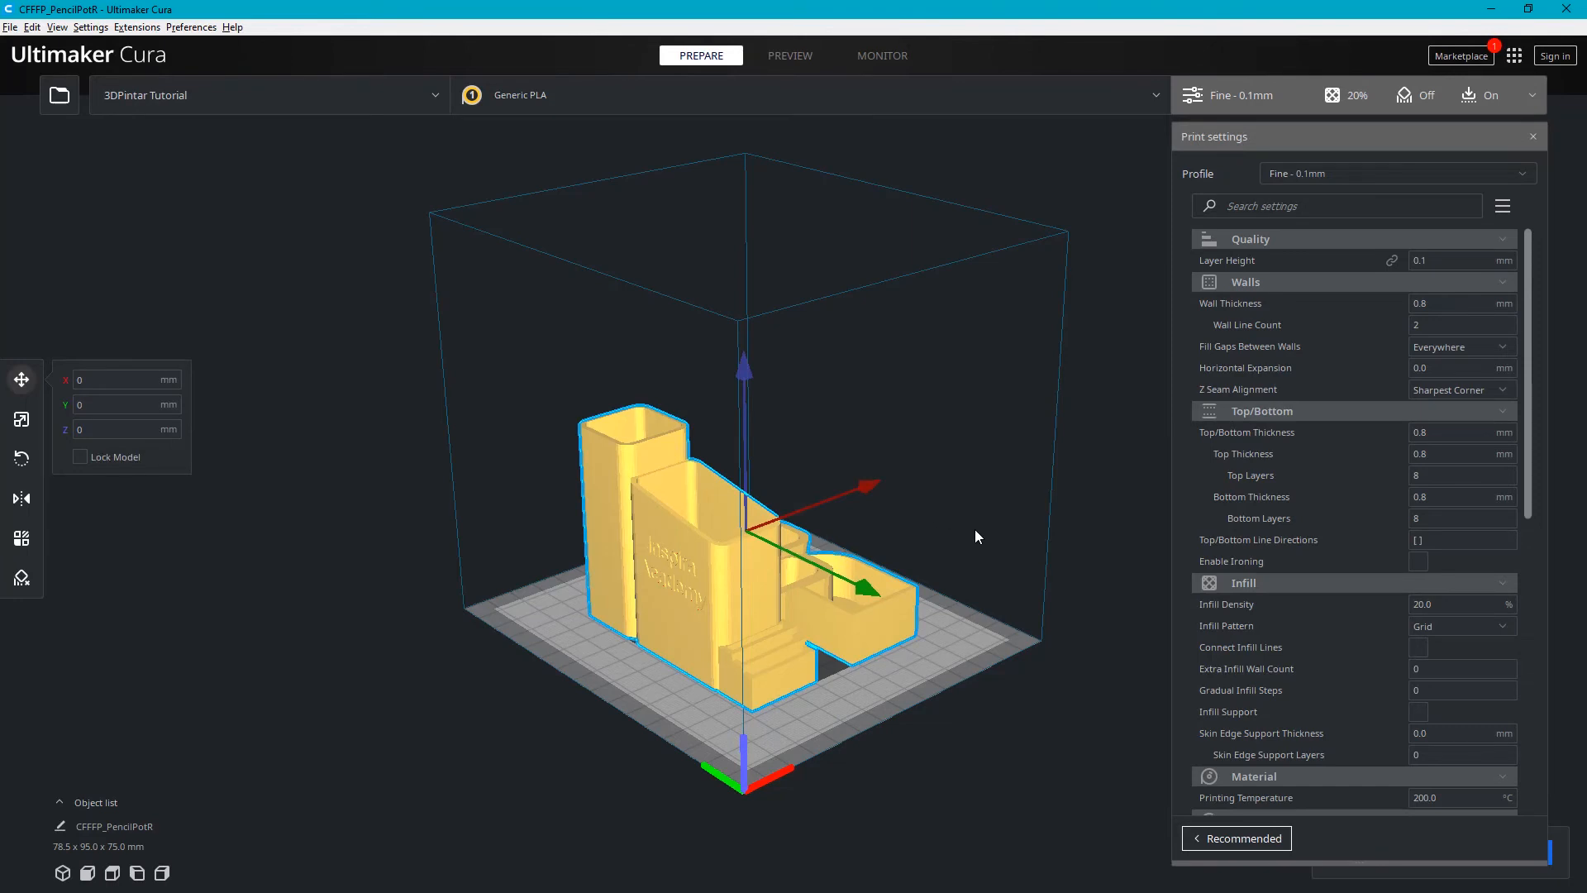
{"action": "left_click", "coordinate": [981, 509]}
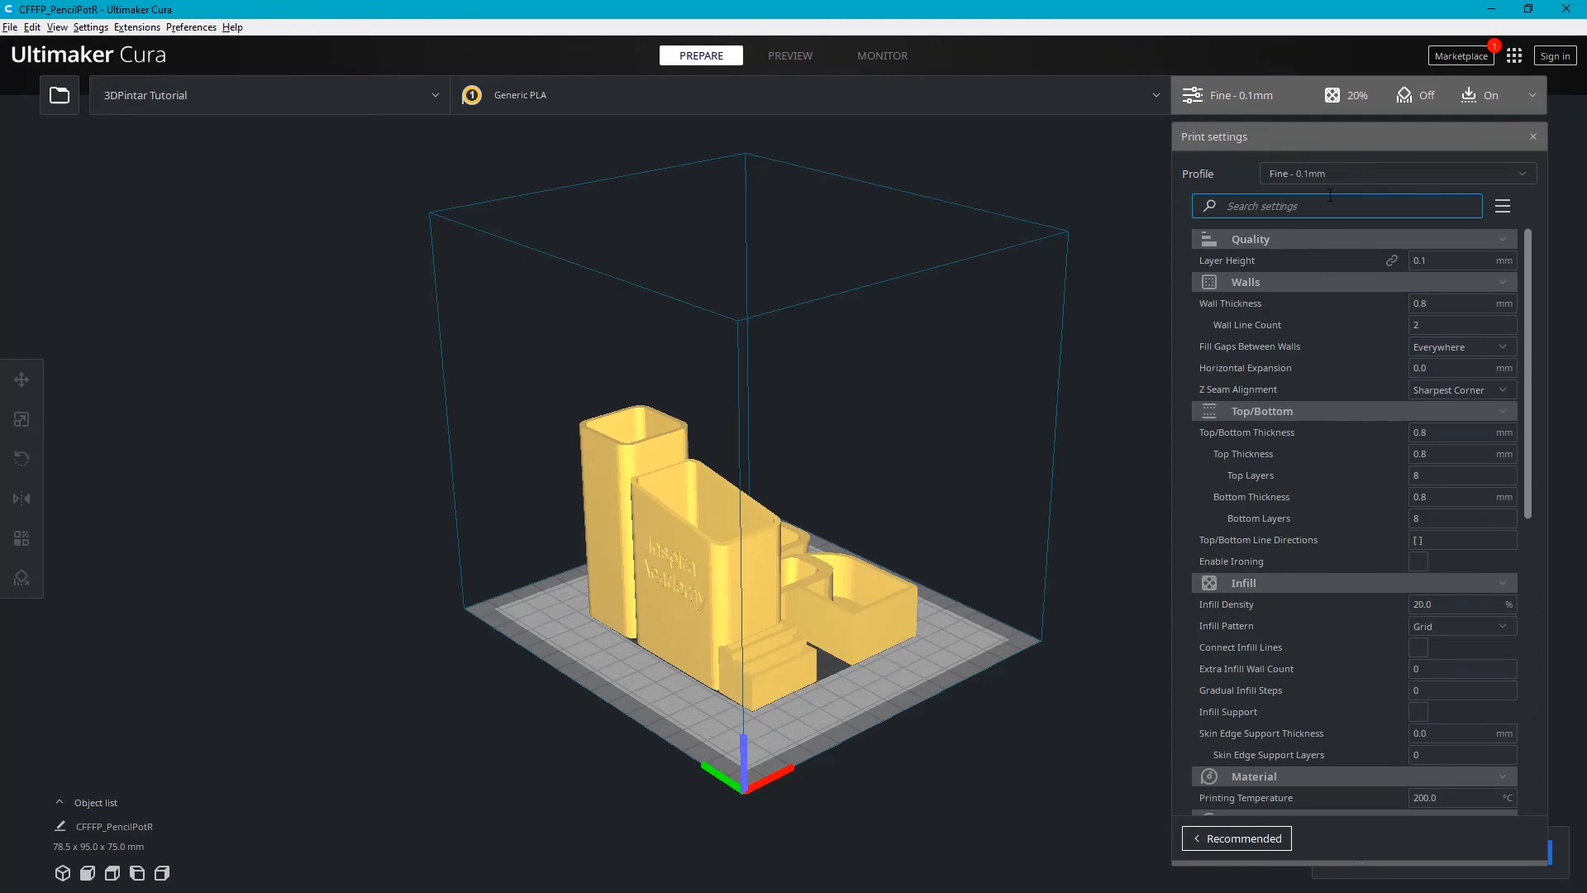
Step: Apply the custom profile (EDU1-C01) Kualitas Sedang and close the print settings
{"action": "left_click", "coordinate": [1347, 175]}
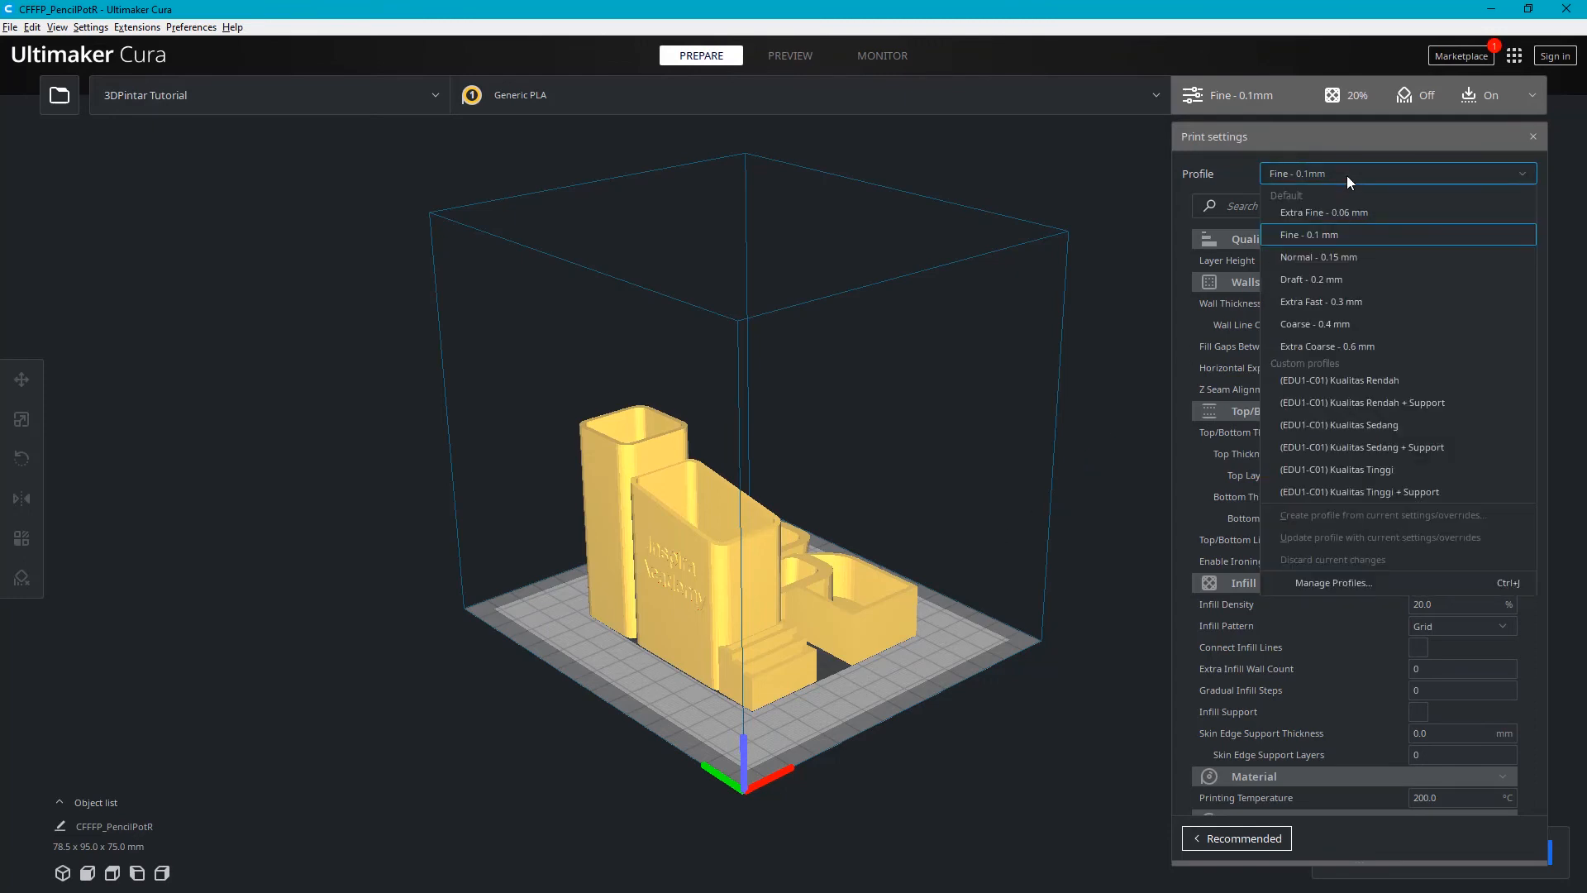
{"action": "left_click", "coordinate": [1418, 424]}
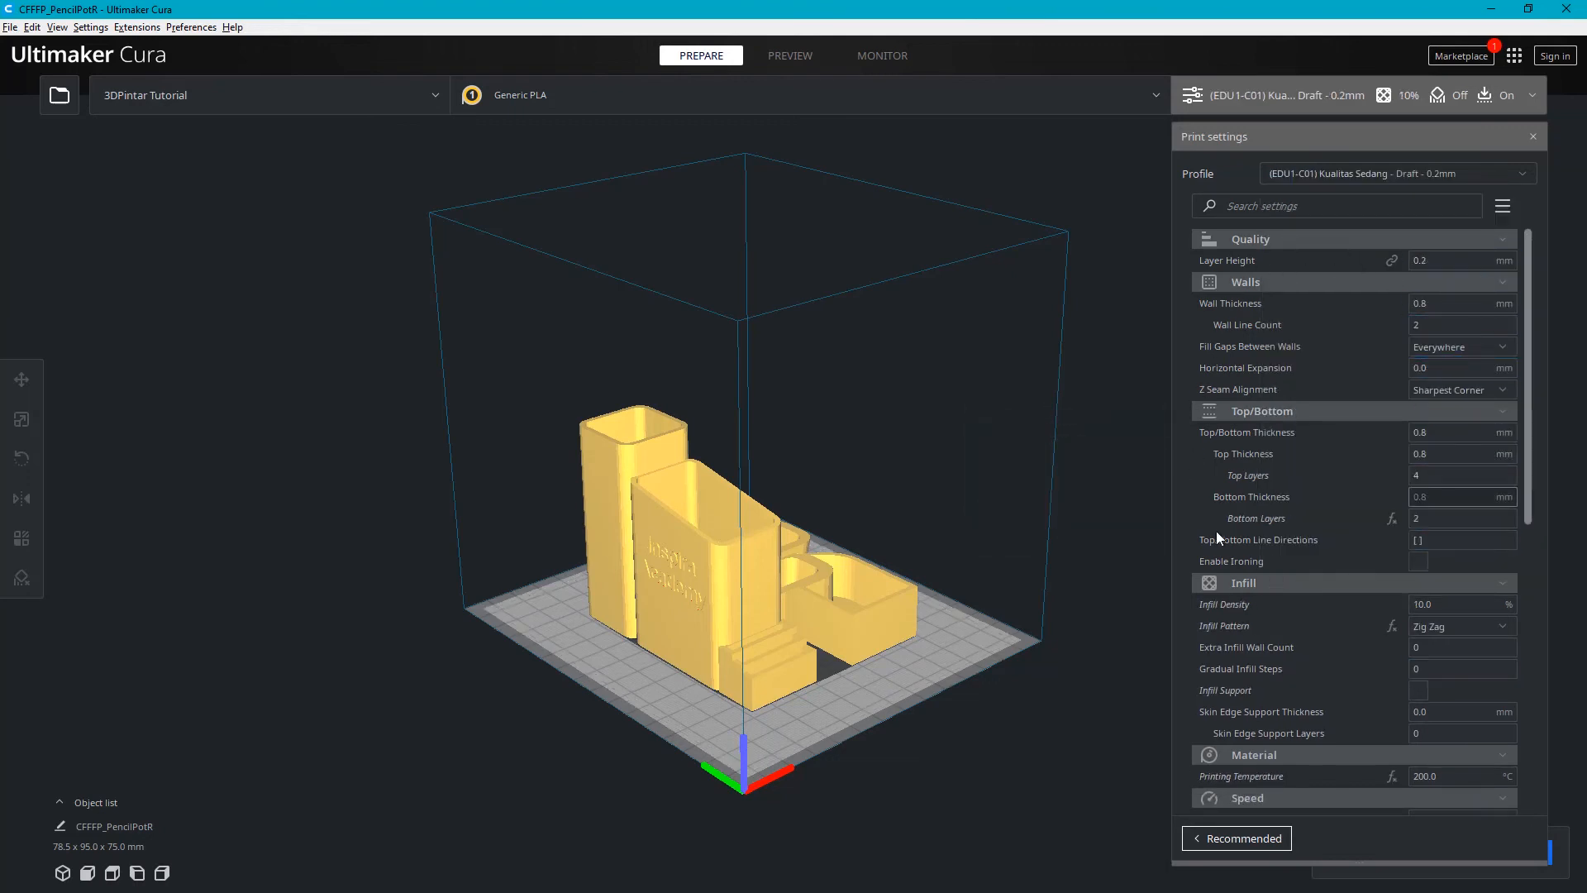
{"action": "left_click", "coordinate": [1301, 101]}
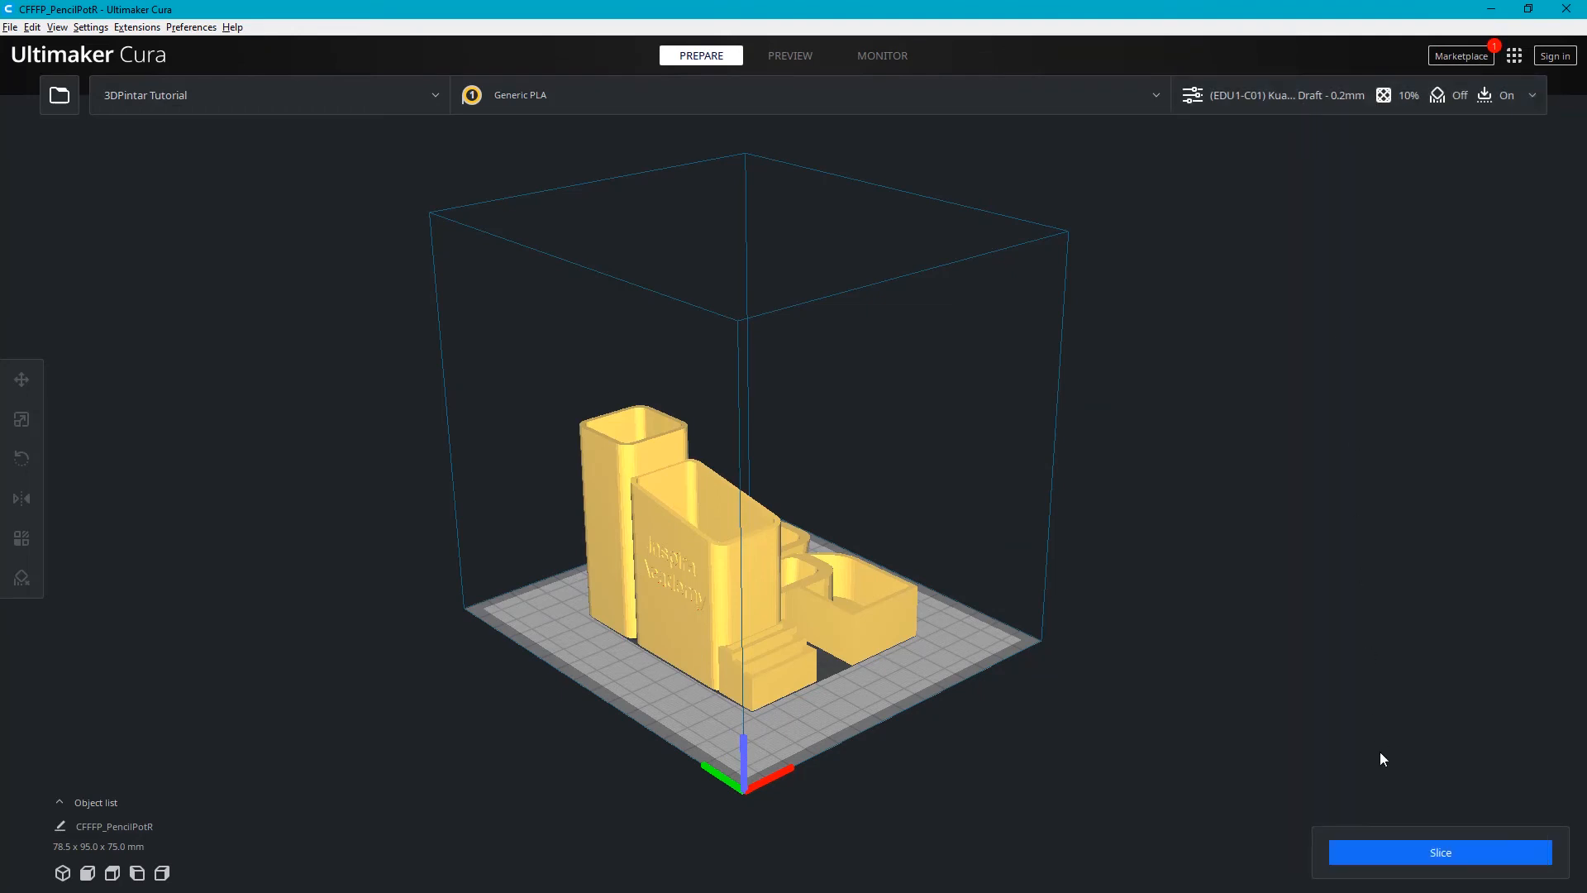
Step: Slice the pencil pot and preview it down to about layer 15, examining the infill pattern up close
{"action": "left_click", "coordinate": [1408, 858]}
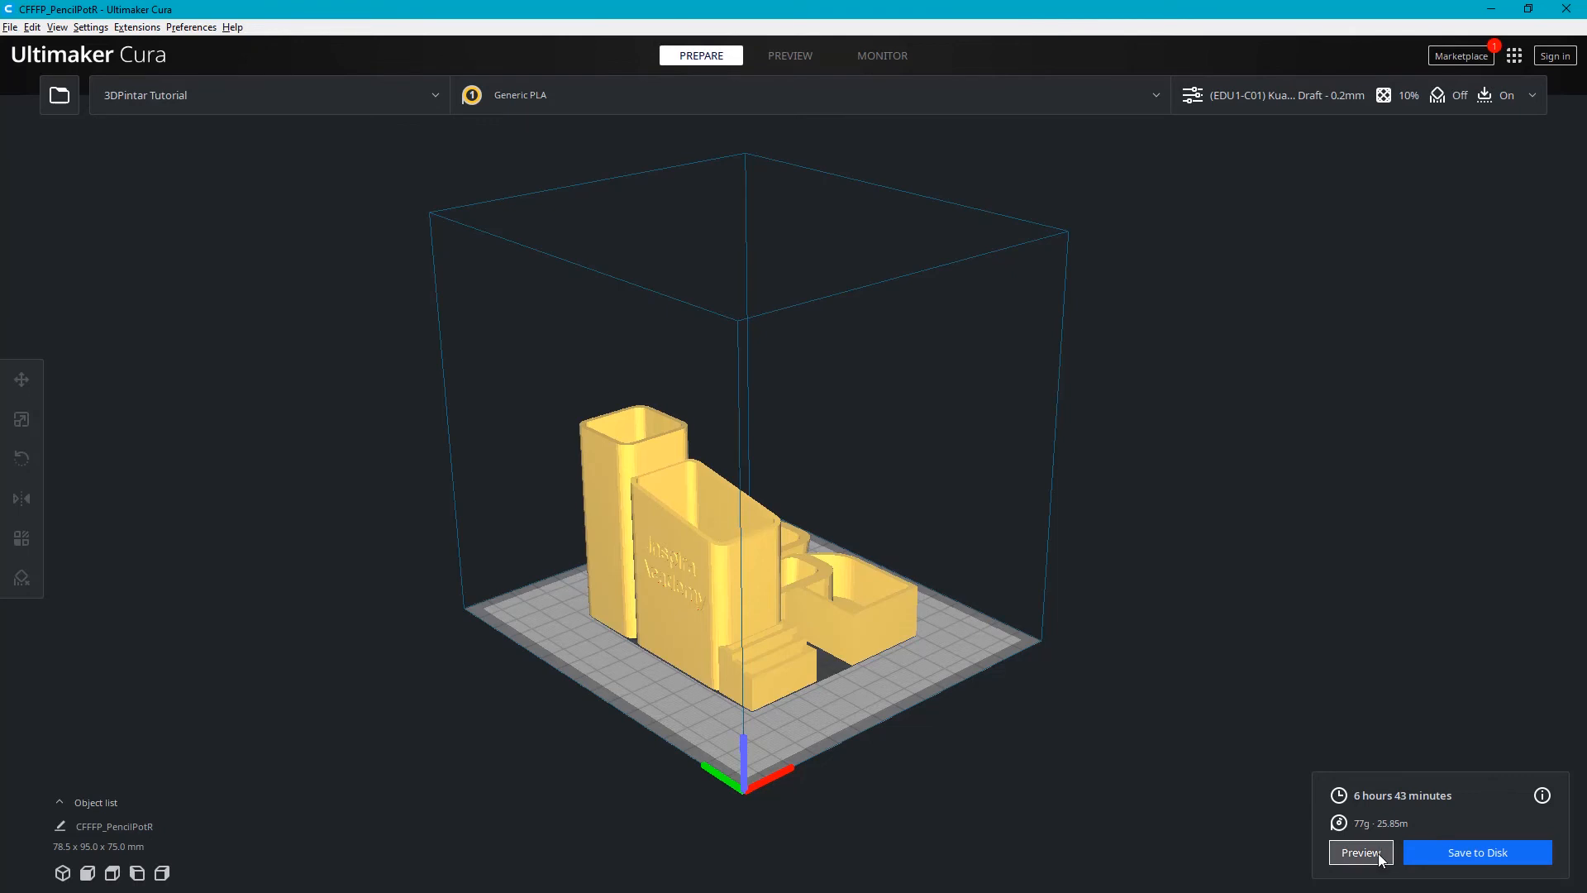
{"action": "left_click", "coordinate": [790, 56]}
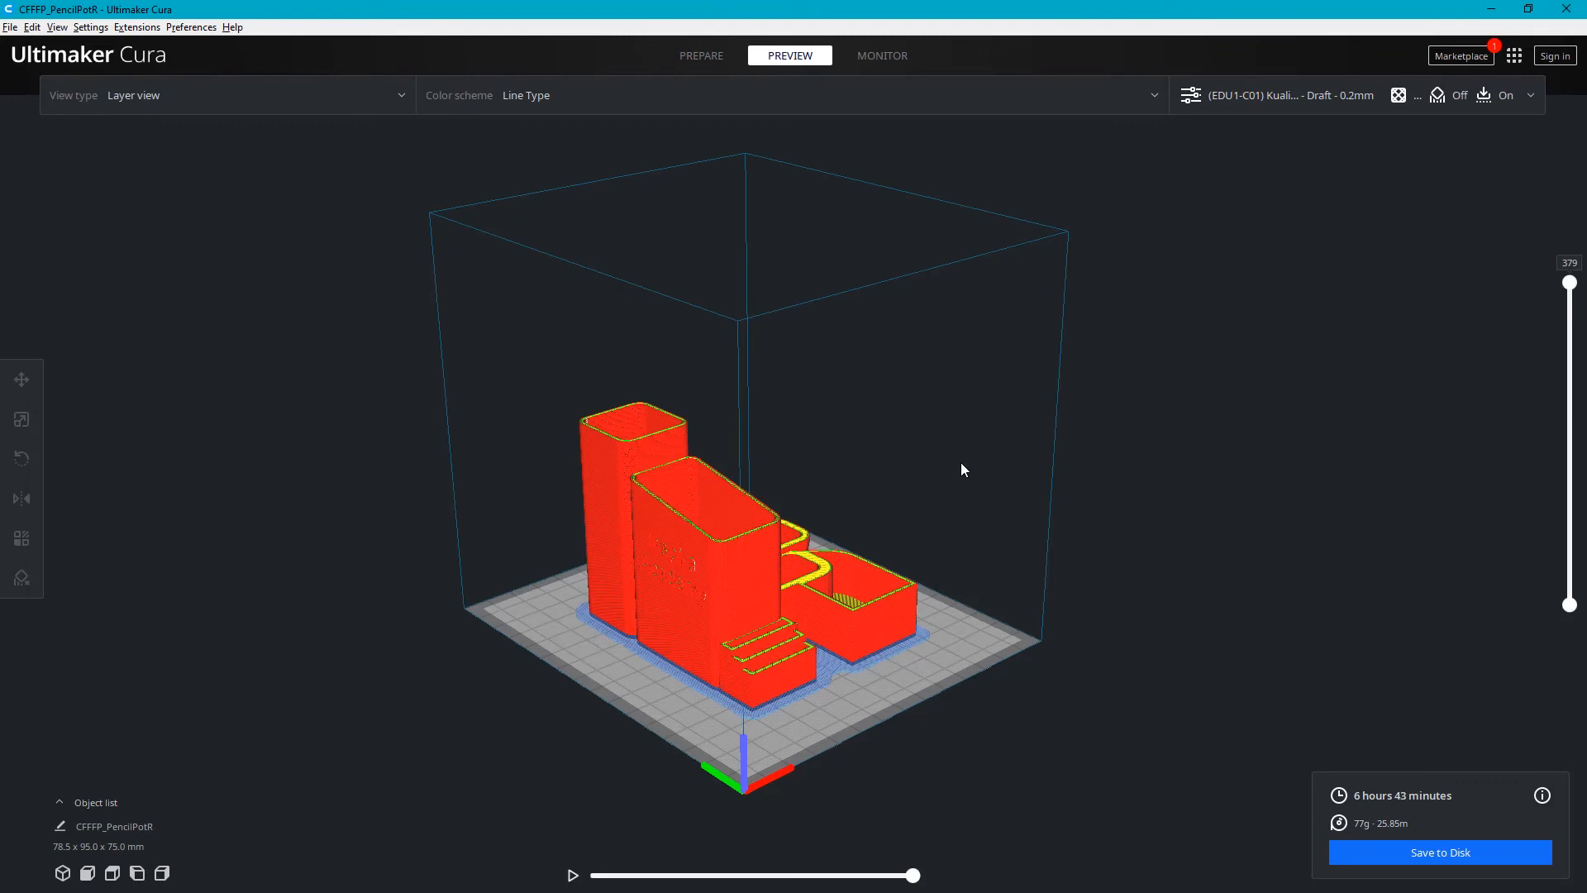
{"action": "left_click_drag", "start_coordinate": [1570, 286], "coordinate": [1574, 593]}
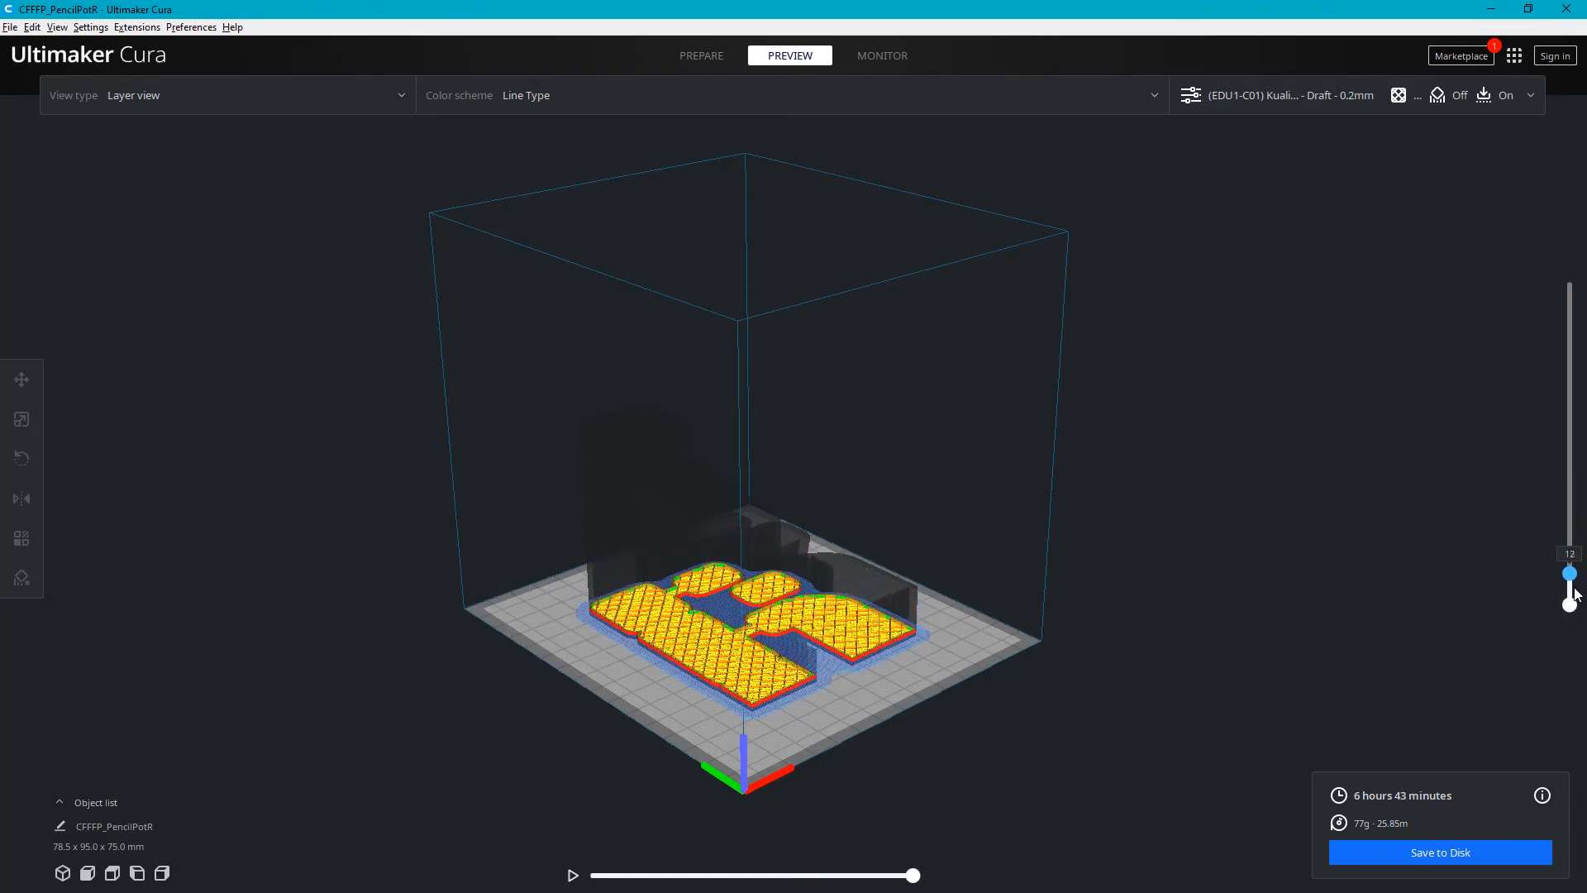
{"action": "scroll", "coordinate": [1159, 584], "scroll_direction": "up", "scroll_amount": 10}
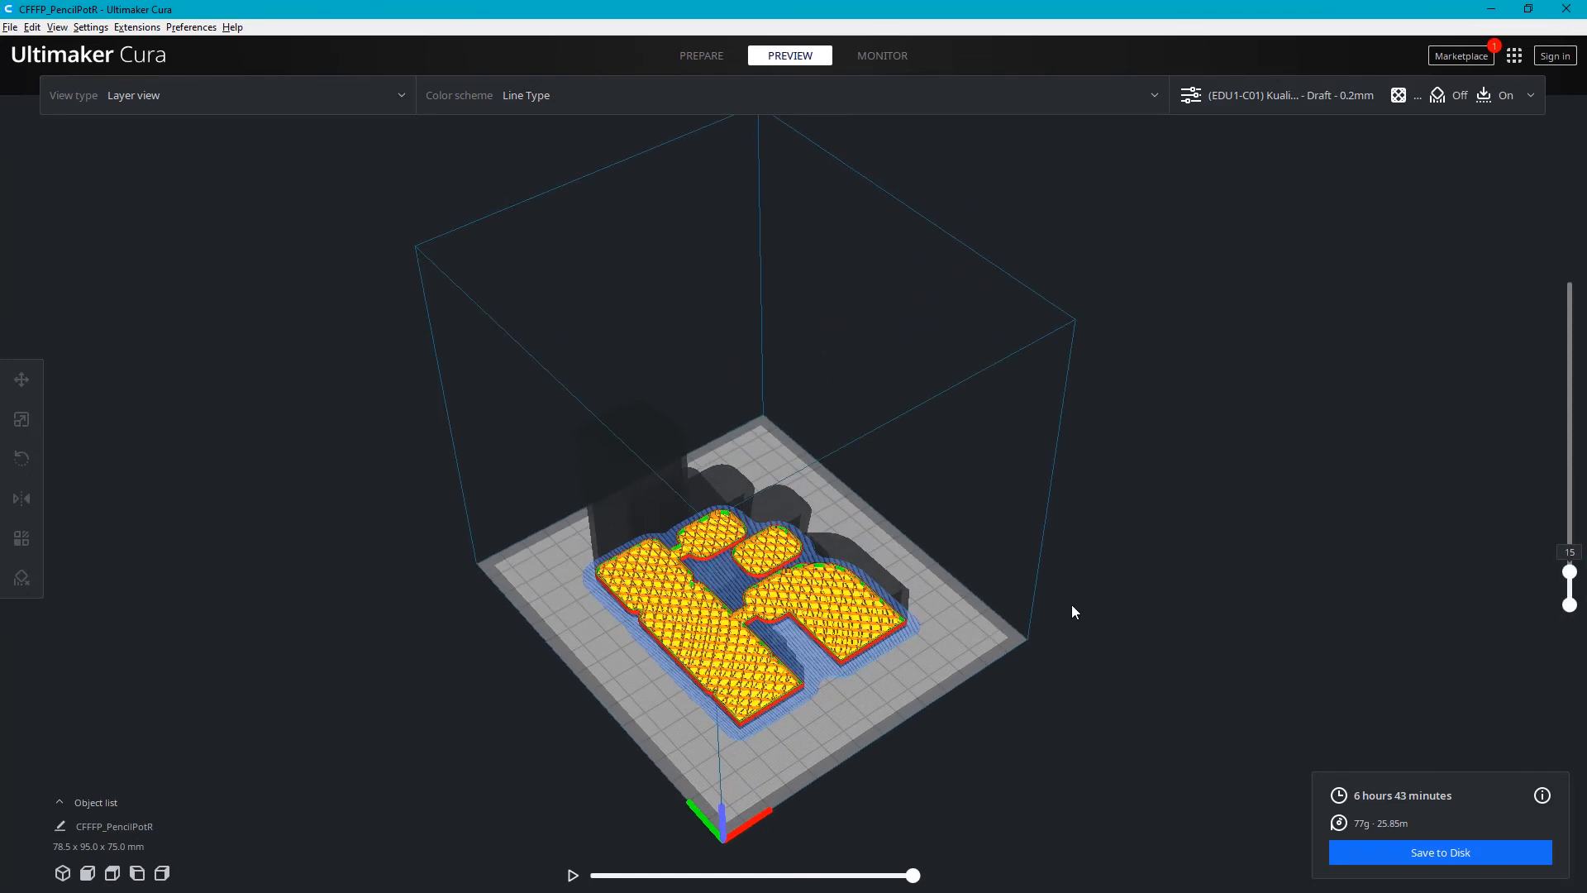
{"action": "middle_click_drag", "start_coordinate": [829, 568], "coordinate": [845, 501]}
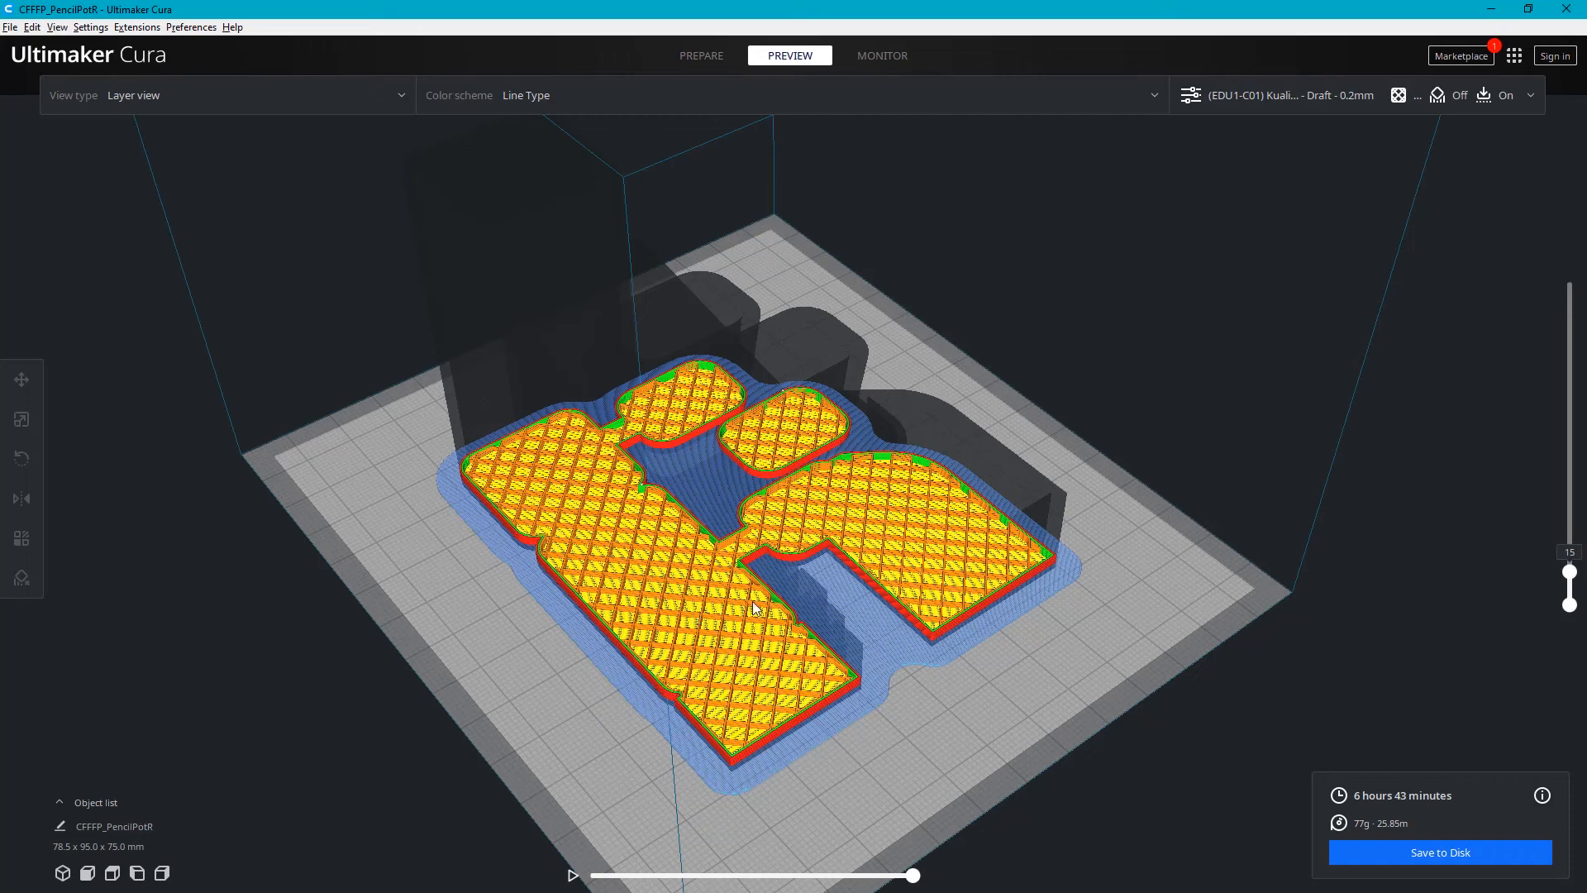
Step: Show all layers of the sliced pencil pot again and inspect the complete preview from another angle
{"action": "left_click_drag", "start_coordinate": [1570, 571], "coordinate": [1580, 236]}
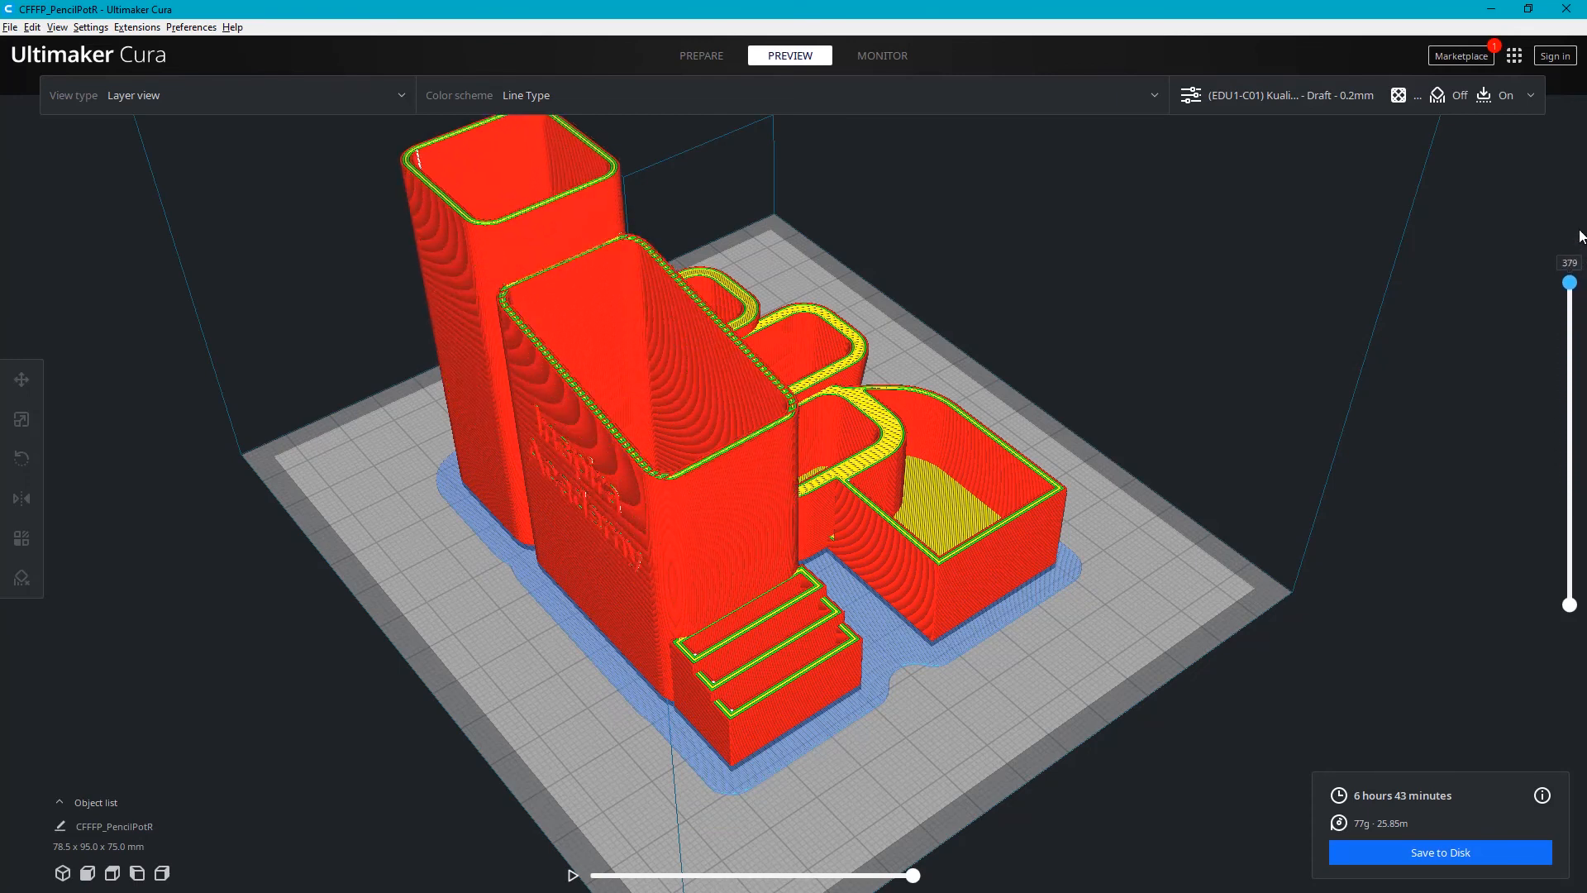
{"action": "middle_click_drag", "start_coordinate": [1089, 364], "coordinate": [1069, 460]}
{"action": "right_click_drag", "start_coordinate": [1068, 460], "coordinate": [1109, 390]}
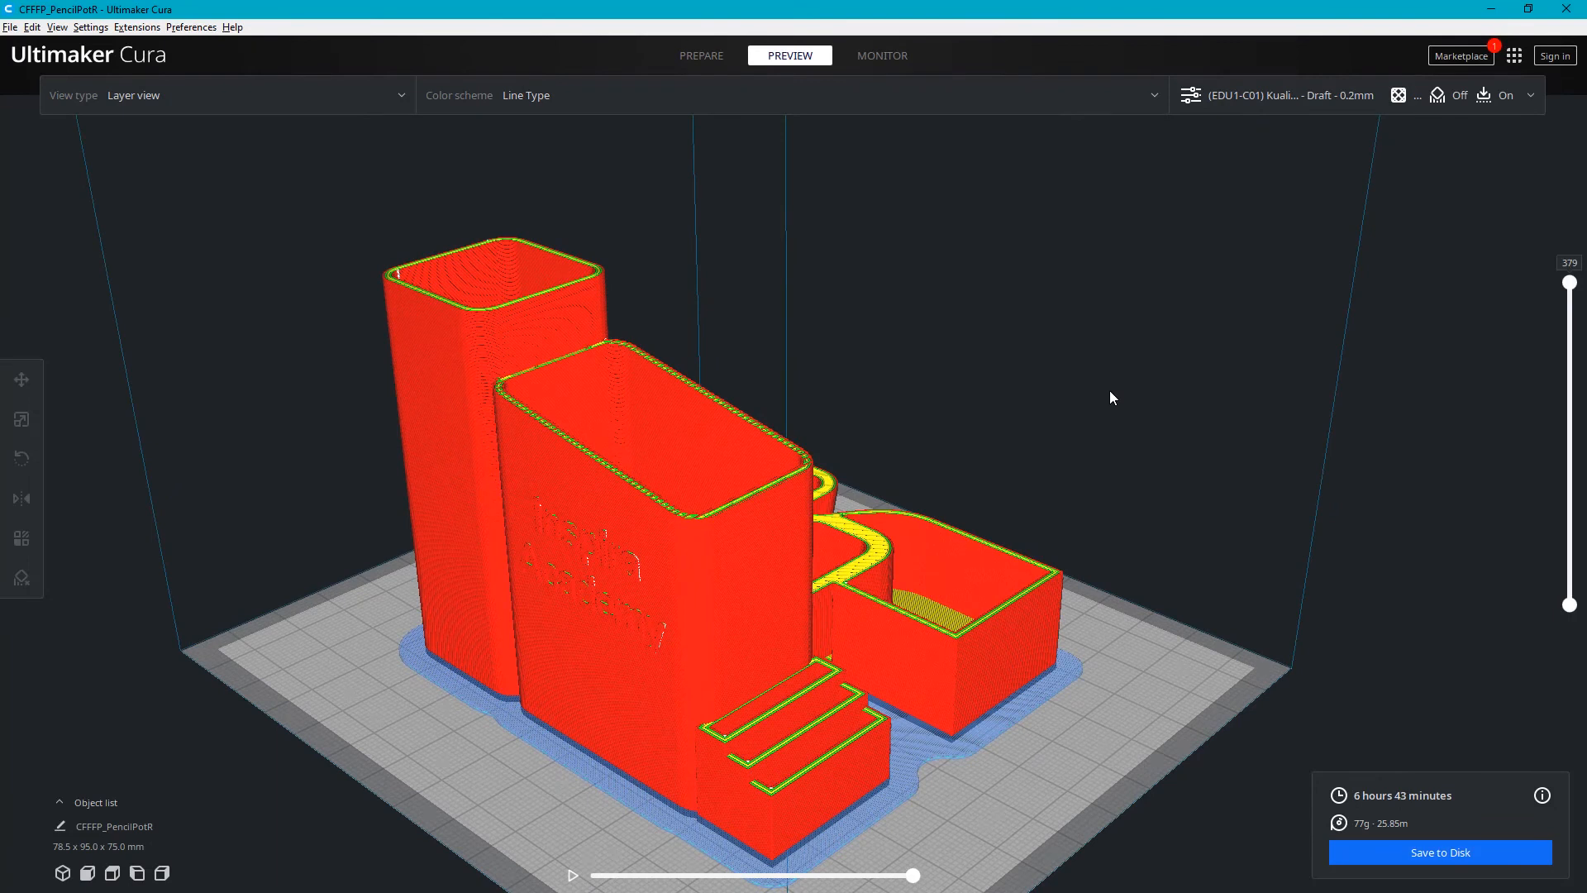
Step: Save the sliced pencil pot as PencilPotR.gcode in G-code format in the 3D Model folder, and locate the saved file there
{"action": "left_click", "coordinate": [1461, 859]}
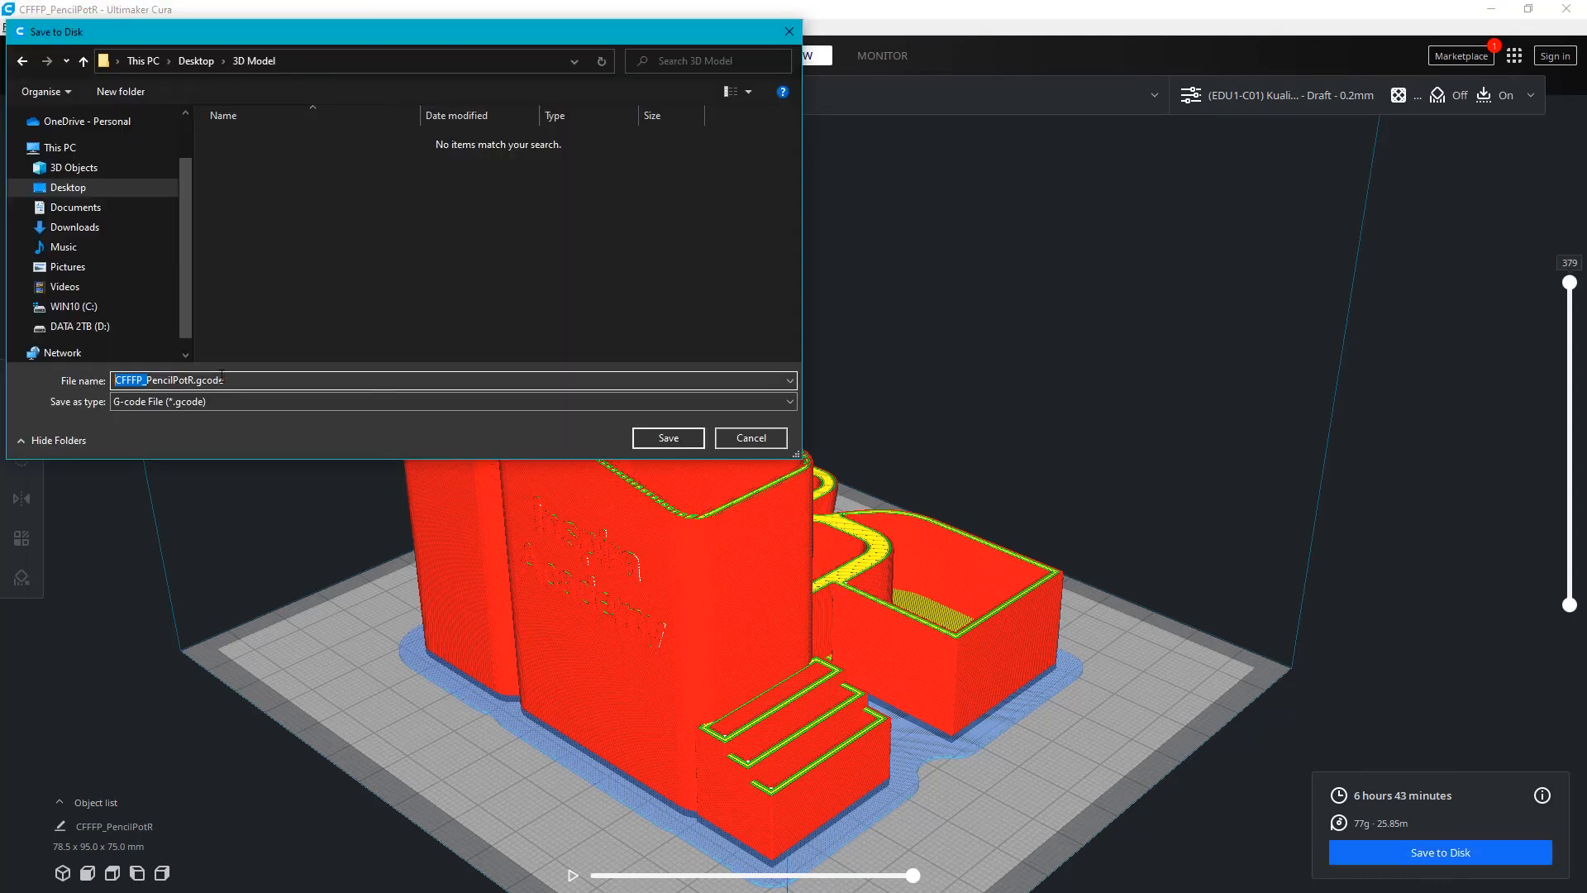
{"action": "key", "text": "BackSpace"}
{"action": "left_click", "coordinate": [331, 403]}
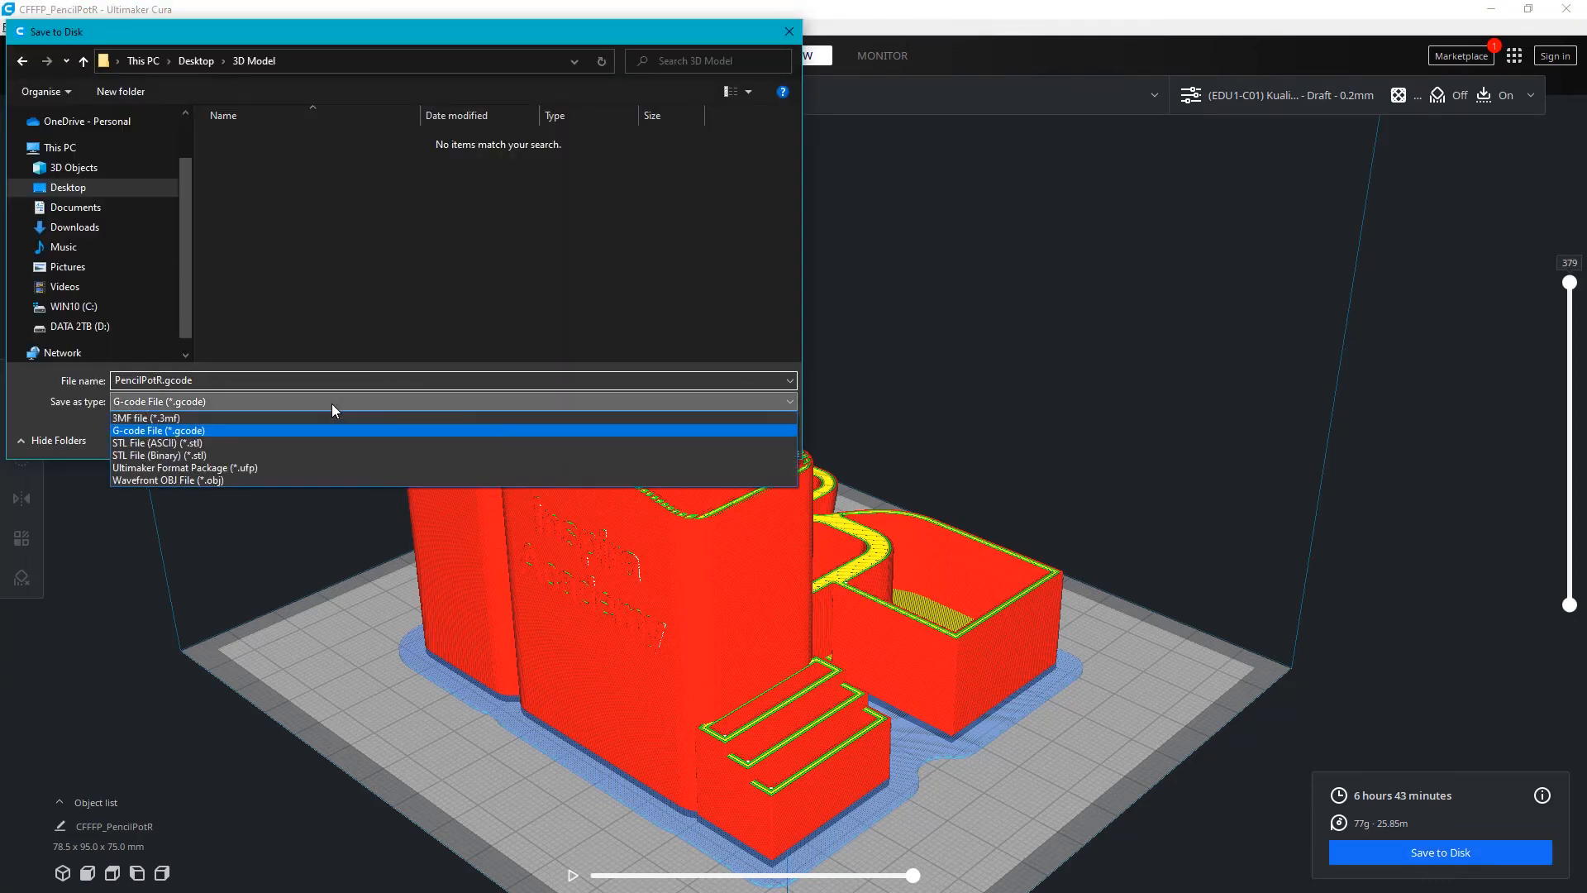
{"action": "left_click", "coordinate": [243, 431]}
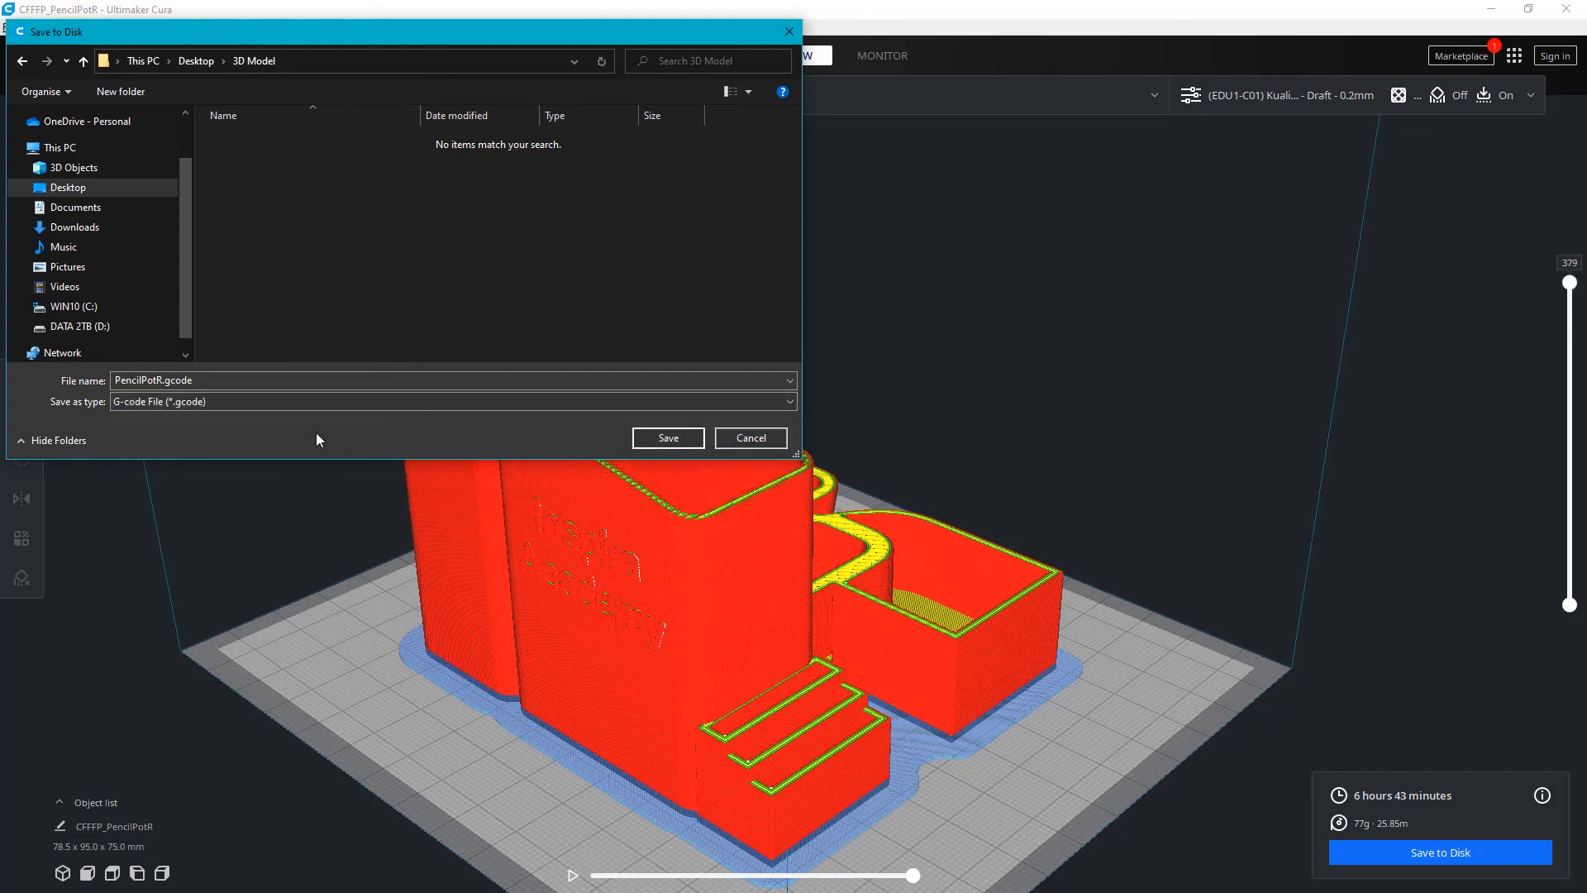
{"action": "left_click", "coordinate": [649, 444]}
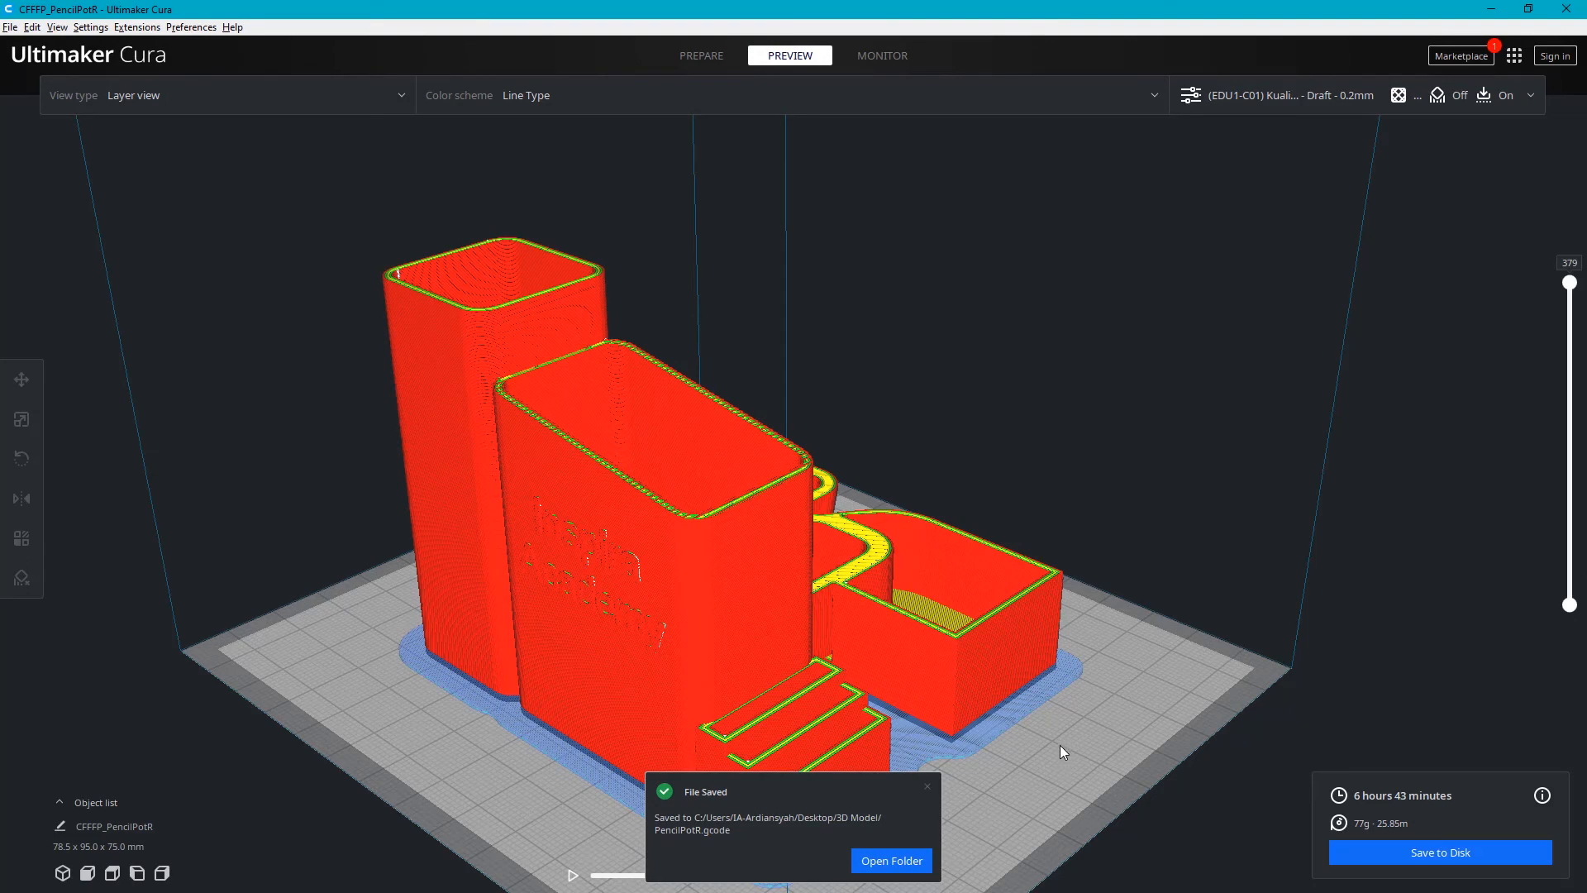
{"action": "left_click", "coordinate": [909, 859]}
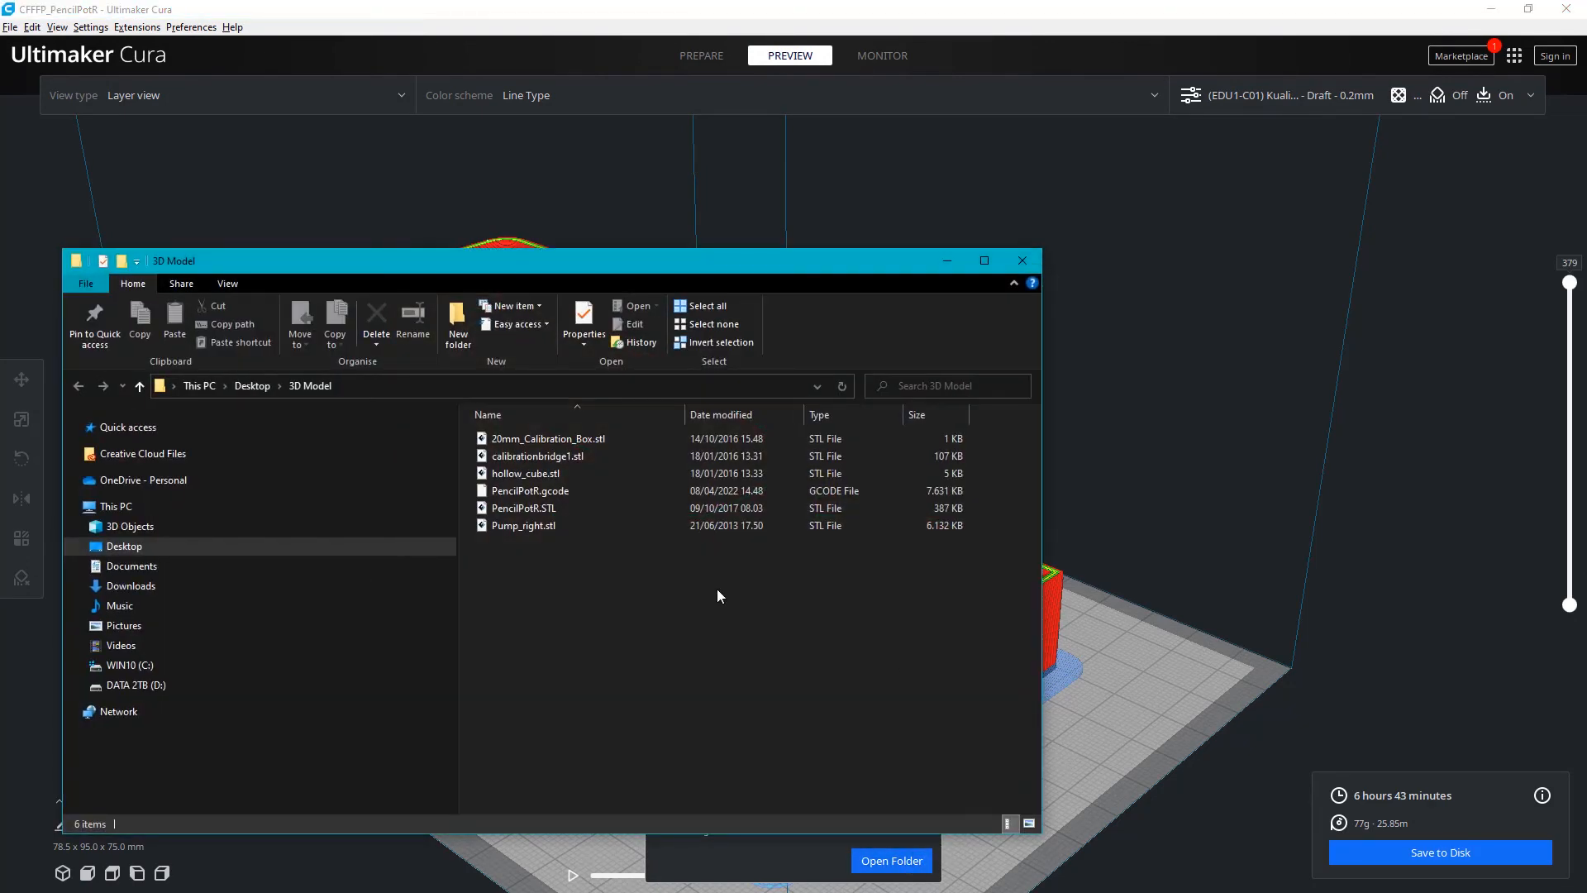
{"action": "left_click", "coordinate": [553, 491]}
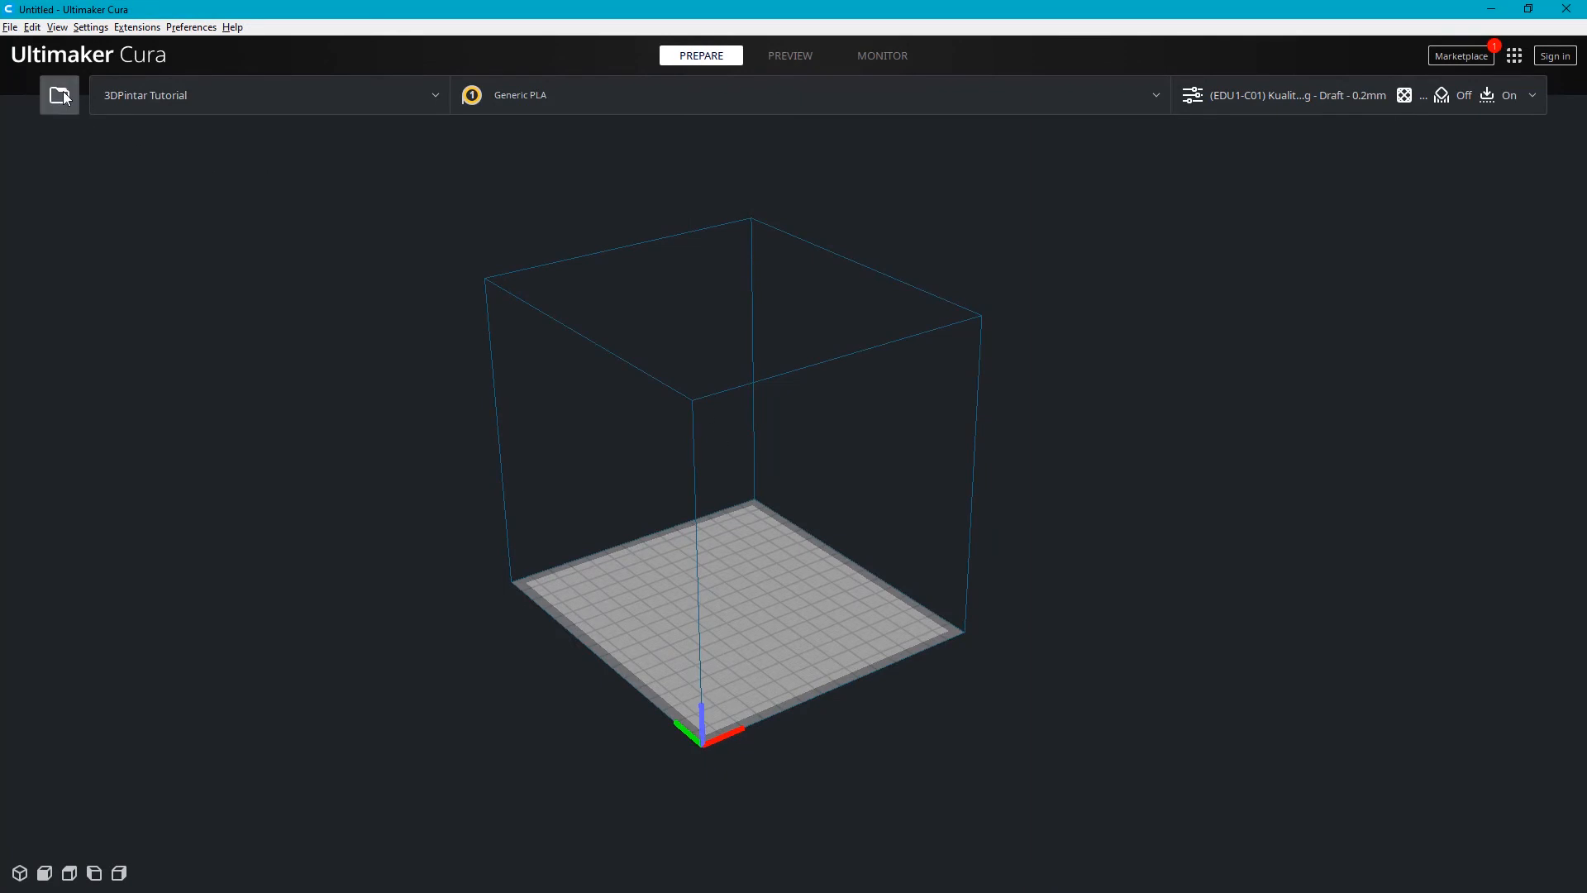
Step: Load Pump_right.stl from the 3D Model folder onto the empty build plate and view the shoe up close
{"action": "left_click", "coordinate": [62, 96]}
{"action": "left_click", "coordinate": [338, 230]}
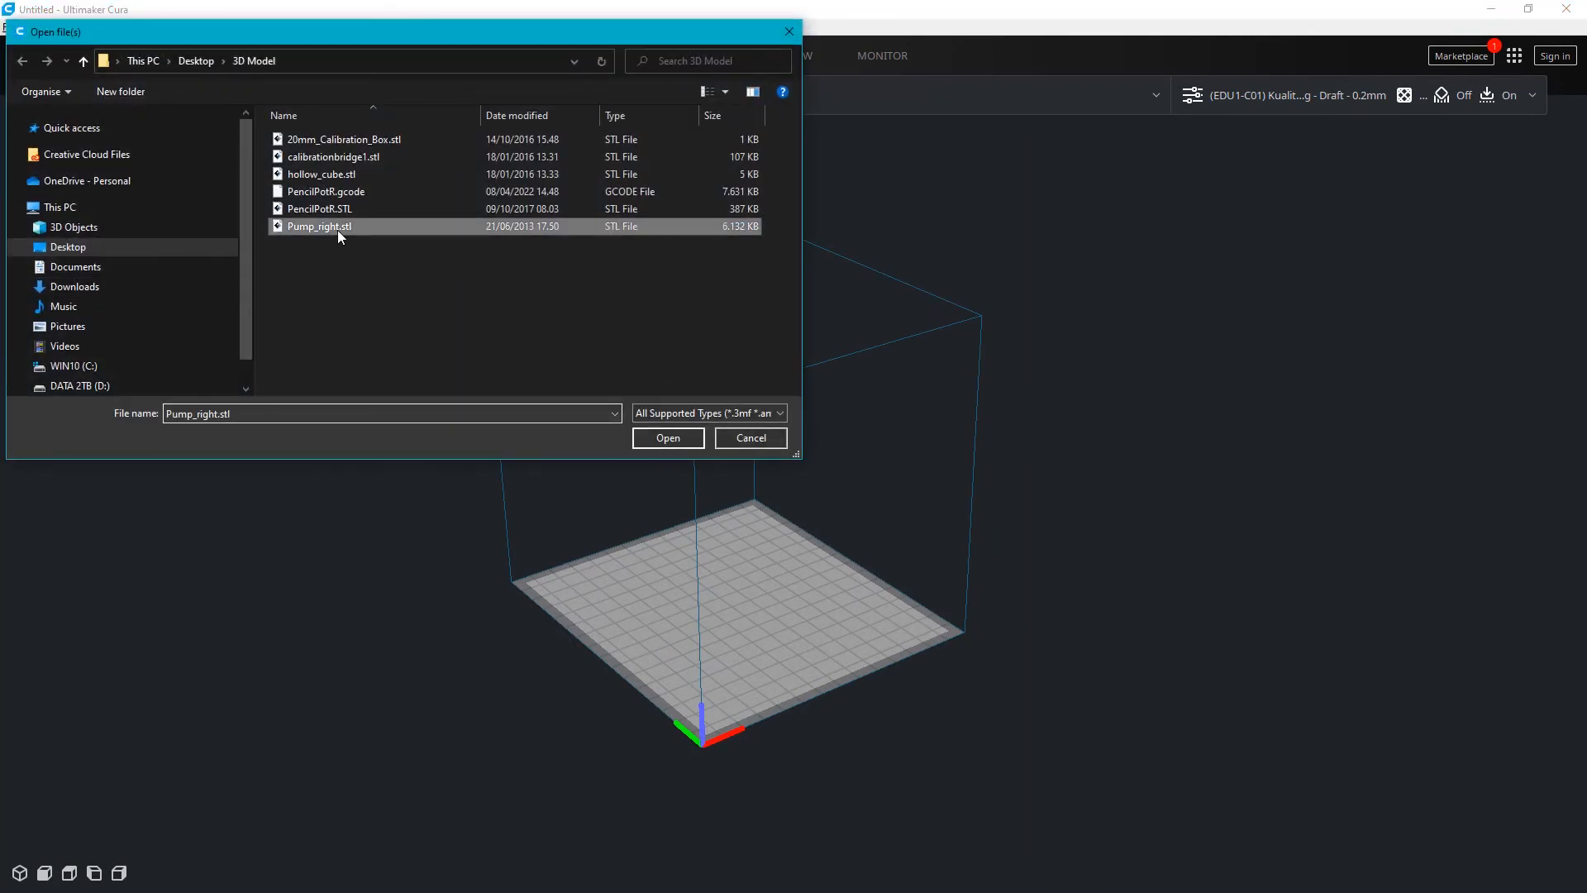
{"action": "double_click", "coordinate": [337, 230]}
{"action": "scroll", "coordinate": [780, 647], "scroll_direction": "up", "scroll_amount": 5}
{"action": "middle_click_drag", "start_coordinate": [831, 528], "coordinate": [835, 529]}
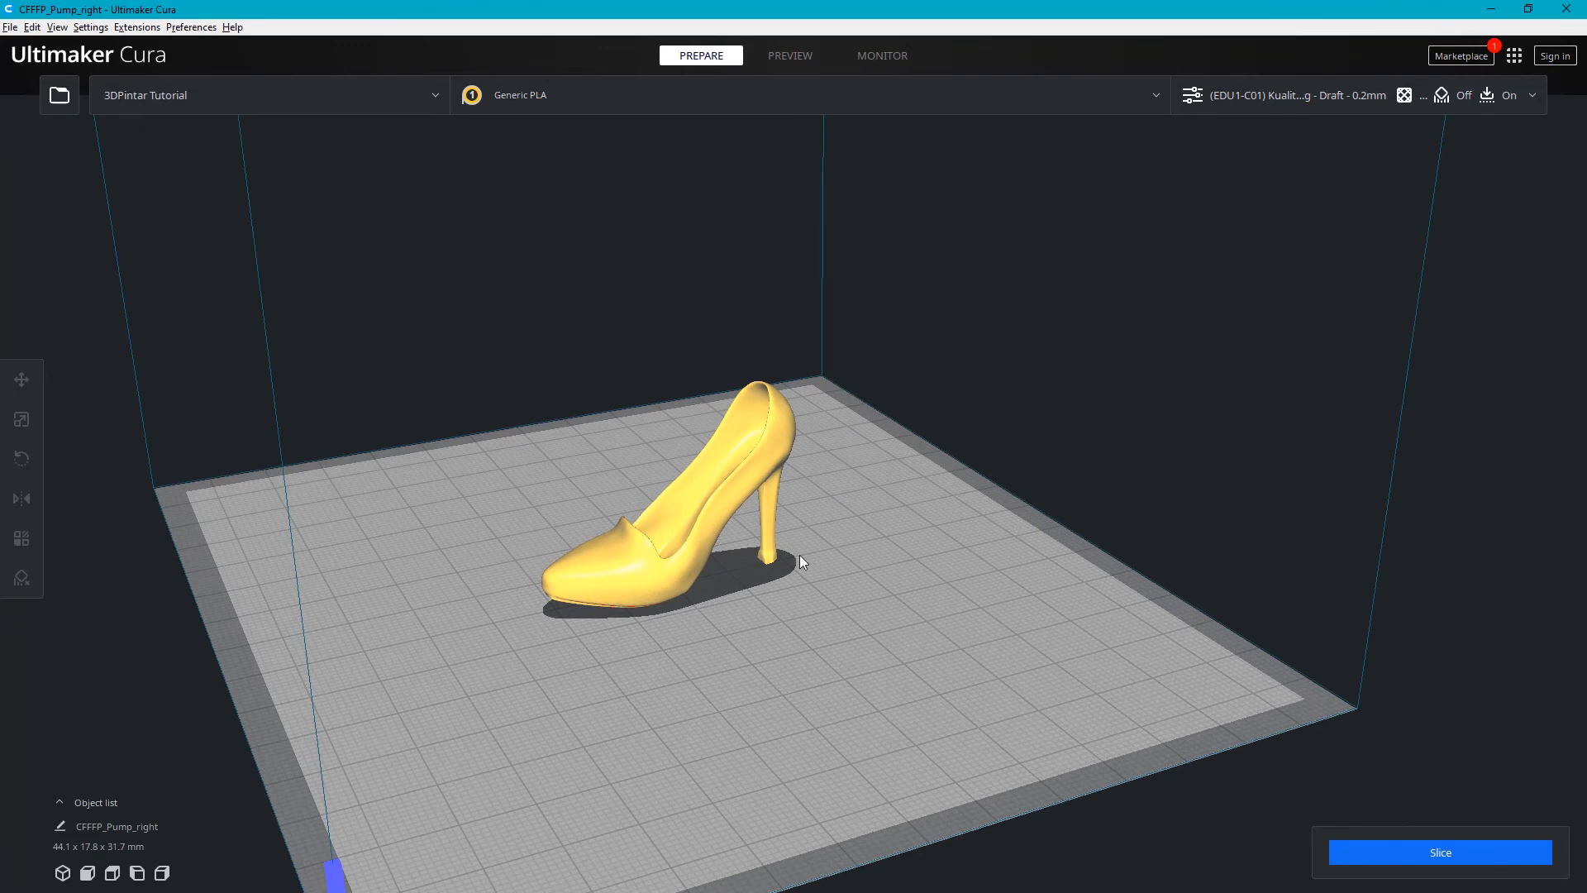
{"action": "scroll", "coordinate": [830, 529], "scroll_direction": "down", "scroll_amount": 5}
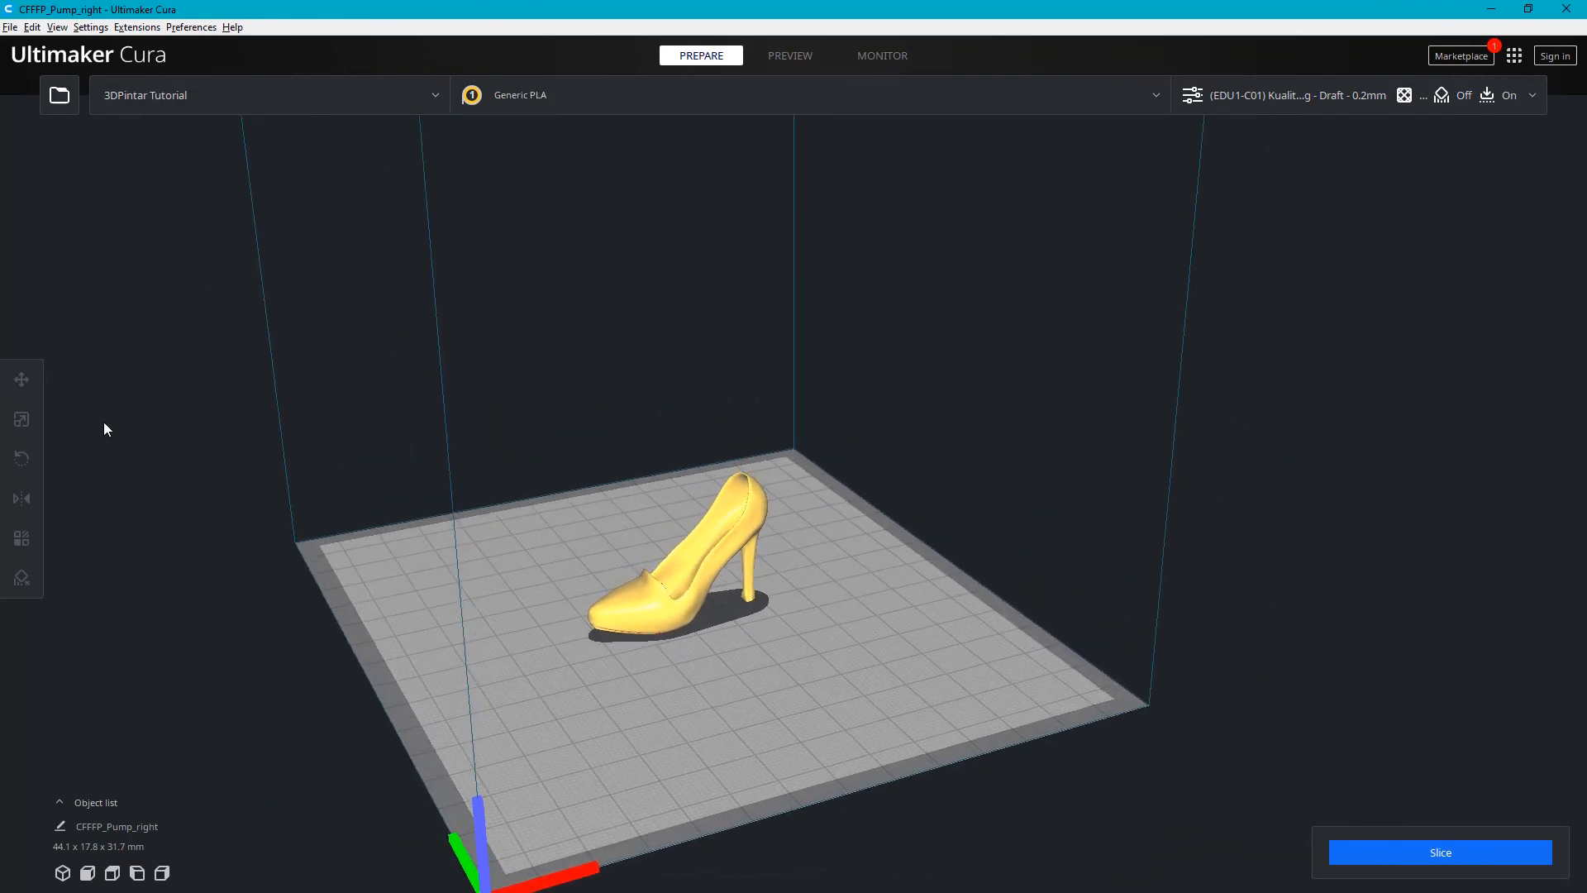
Step: Scale the shoe model uniformly to a height of 50 mm
{"action": "left_click", "coordinate": [703, 567]}
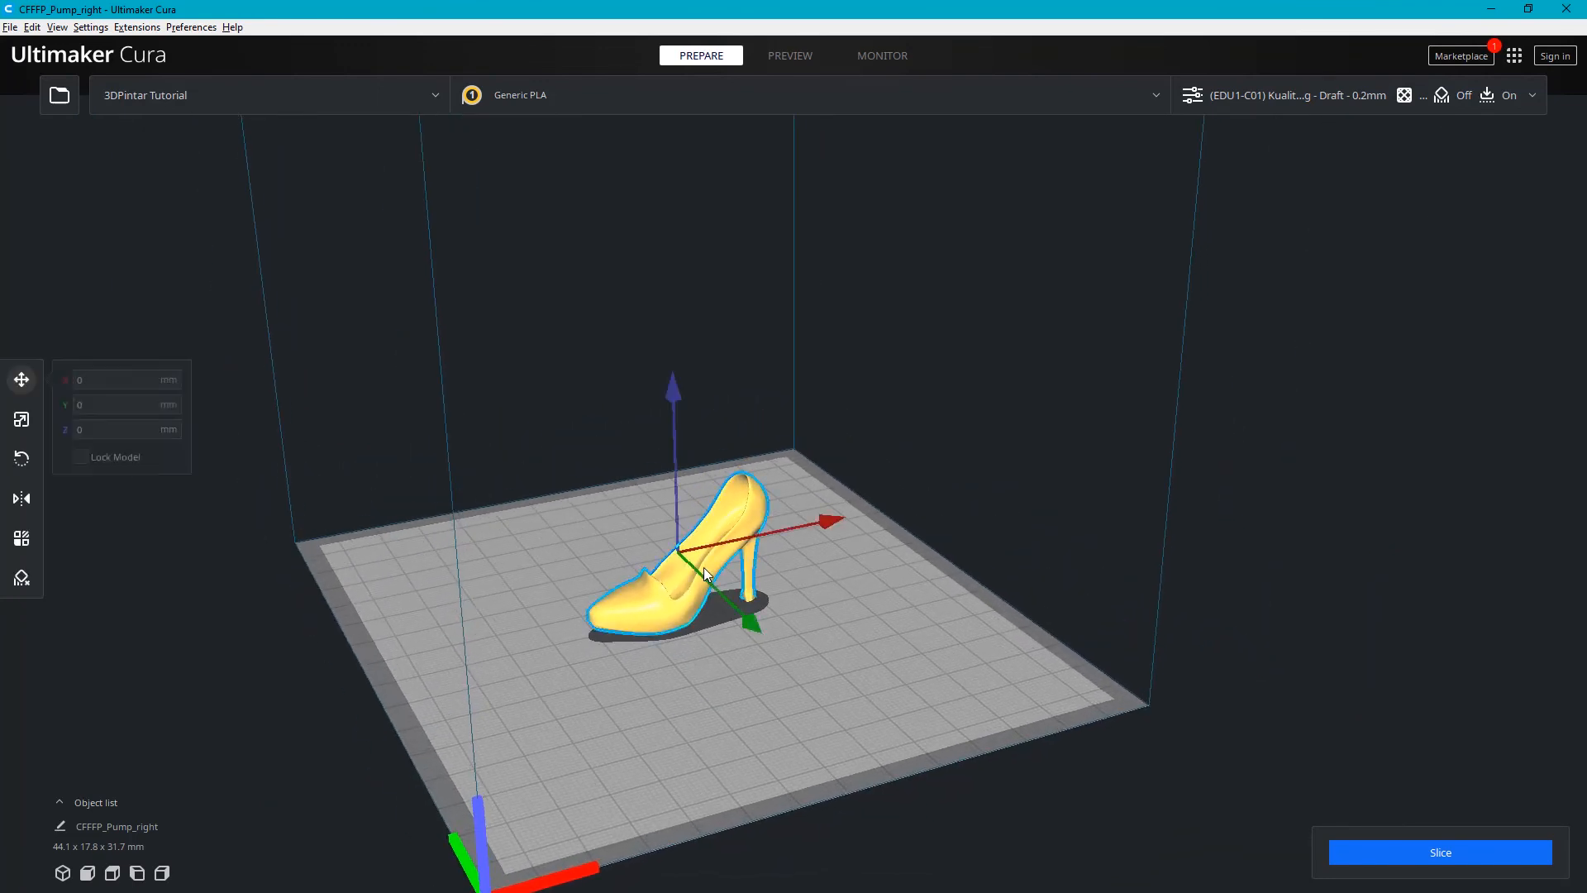
{"action": "left_click", "coordinate": [20, 421]}
{"action": "double_click", "coordinate": [136, 472]}
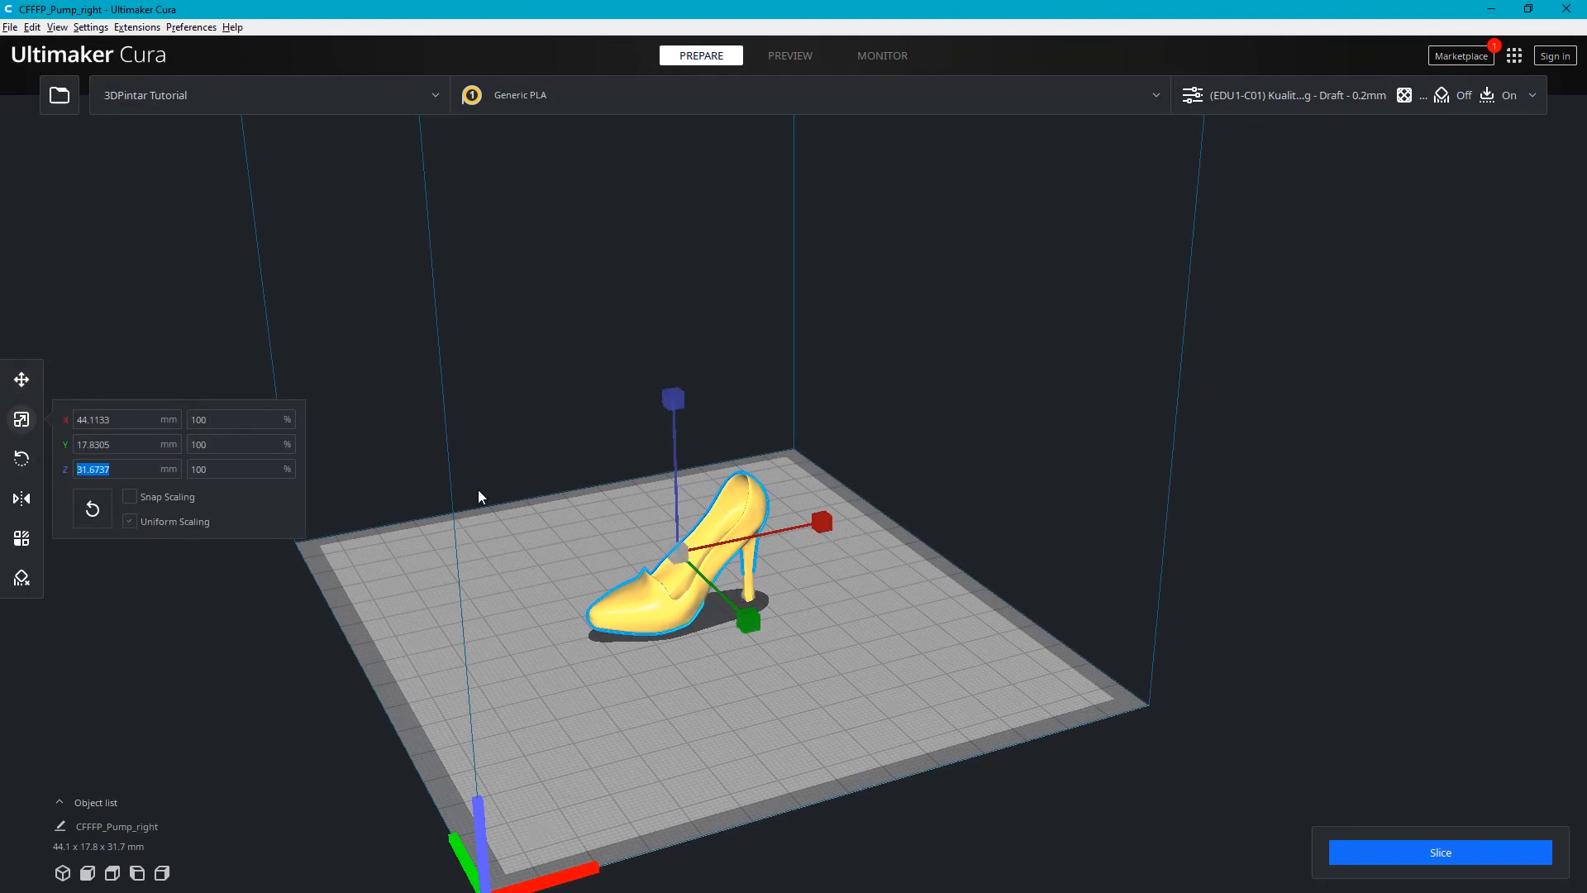
{"action": "type", "text": "50"}
{"action": "key", "text": "Return"}
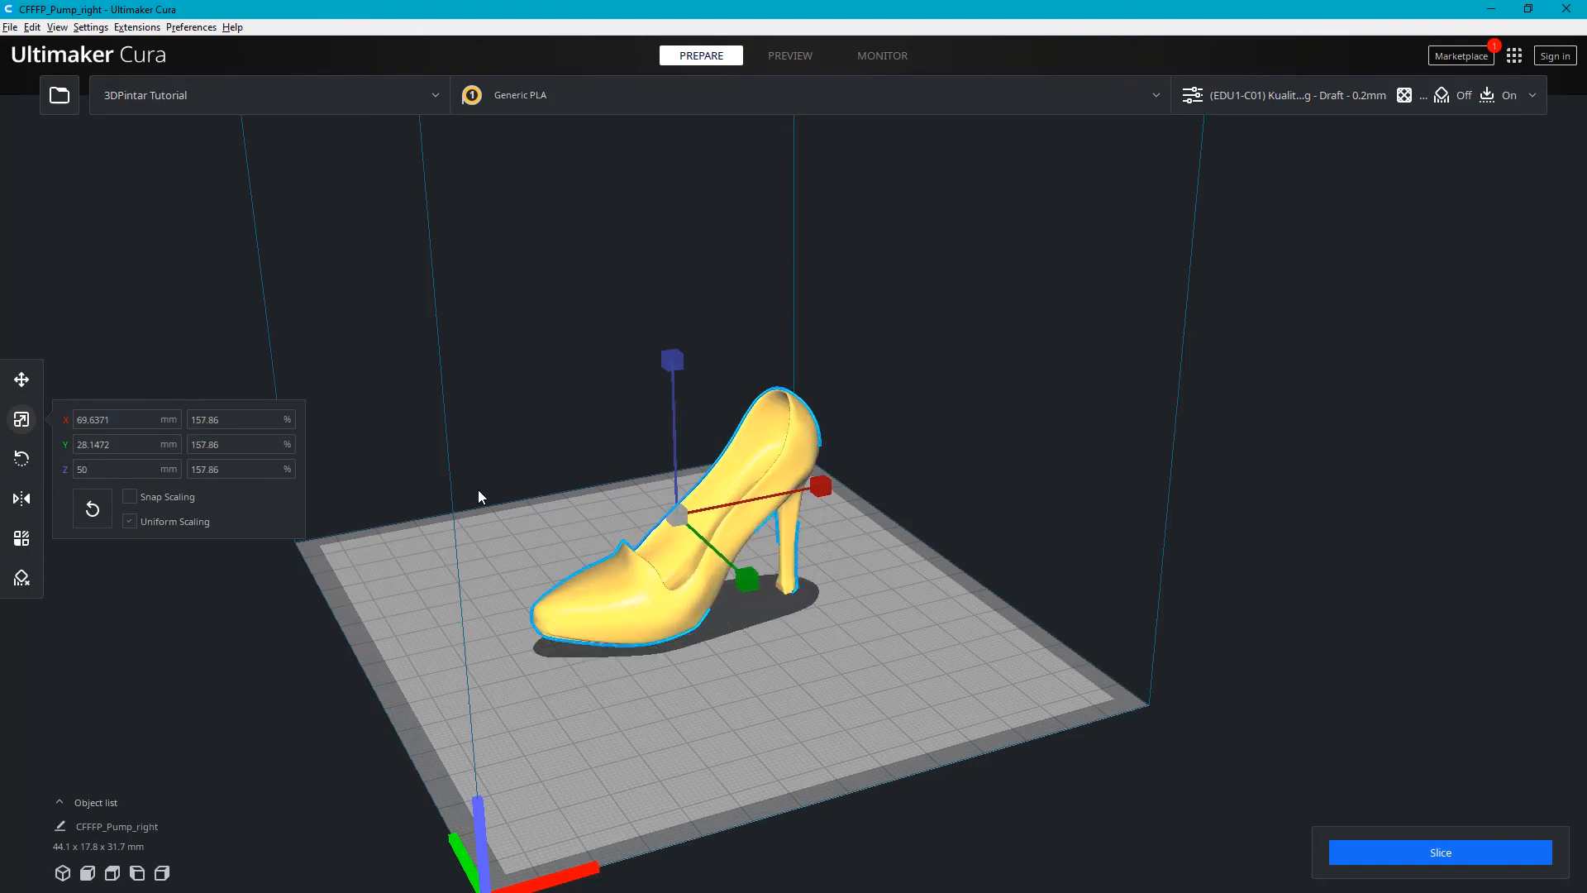
{"action": "left_click", "coordinate": [22, 381]}
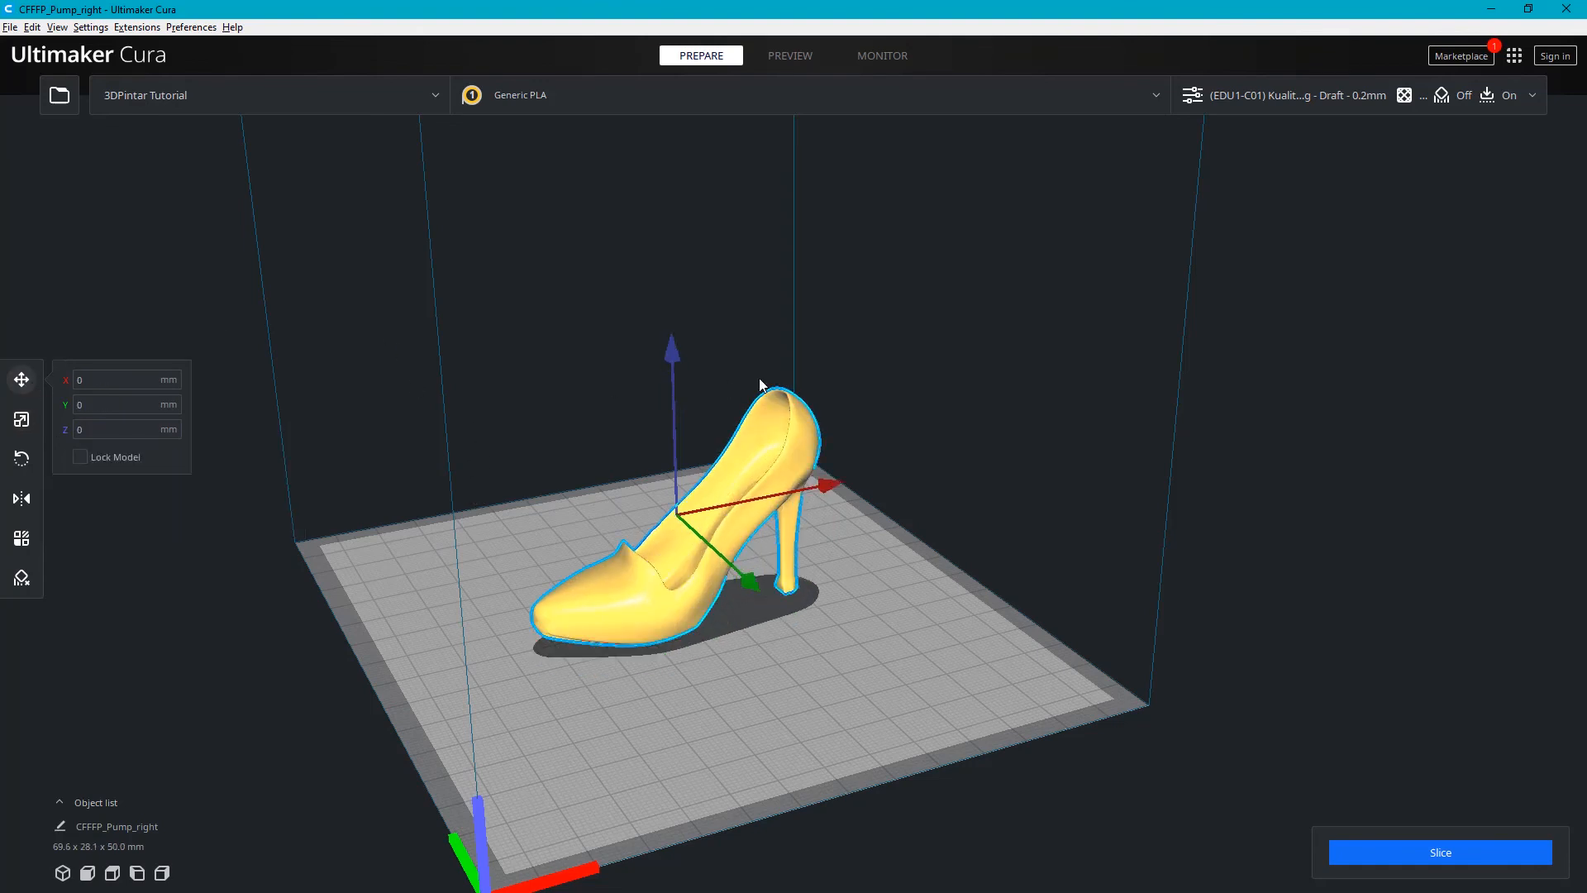
Step: Deselect the shoe and examine the overhanging areas under its sole and heel arch from below
{"action": "left_click", "coordinate": [839, 598]}
{"action": "scroll", "coordinate": [779, 658], "scroll_direction": "up", "scroll_amount": 5}
{"action": "right_click_drag", "start_coordinate": [878, 648], "coordinate": [785, 496]}
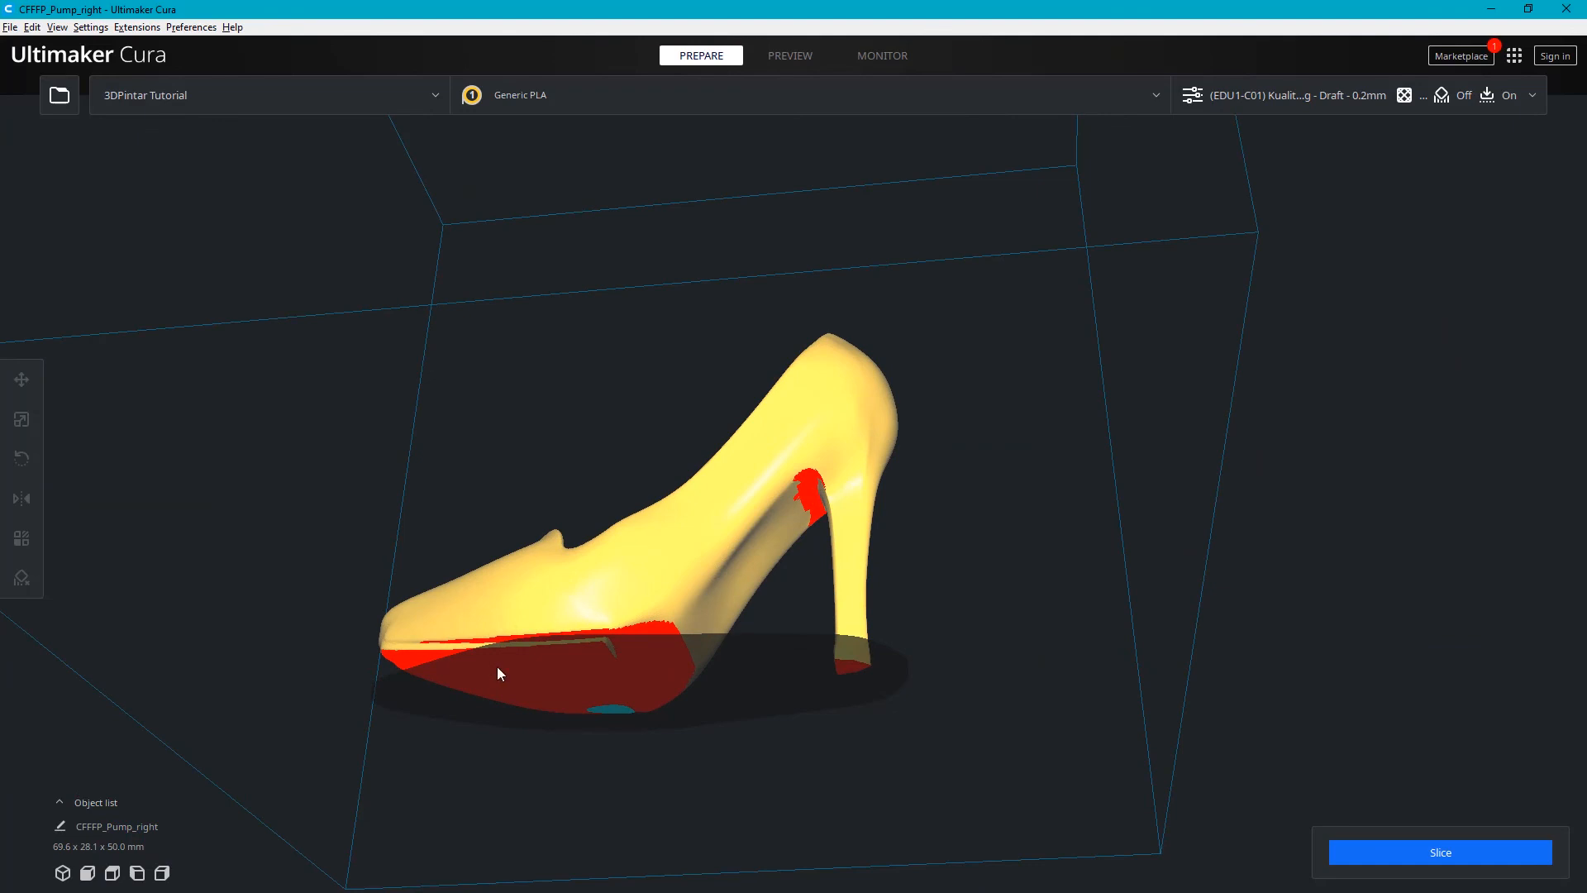
{"action": "right_click_drag", "start_coordinate": [651, 479], "coordinate": [601, 488]}
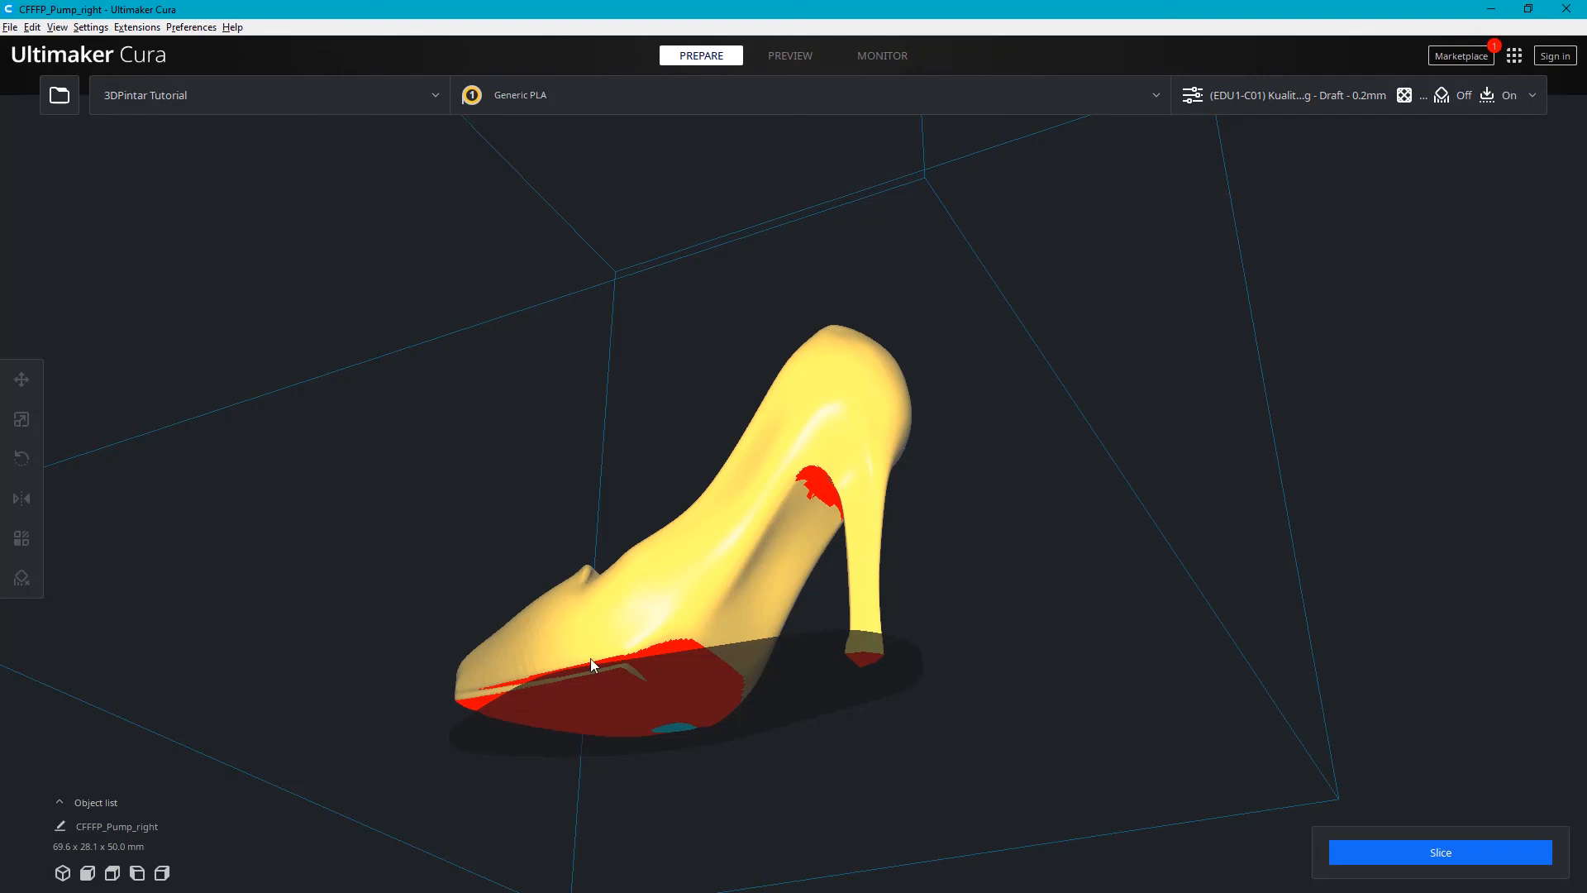
{"action": "right_click_drag", "start_coordinate": [638, 661], "coordinate": [907, 371]}
{"action": "right_click_drag", "start_coordinate": [1227, 191], "coordinate": [1164, 346]}
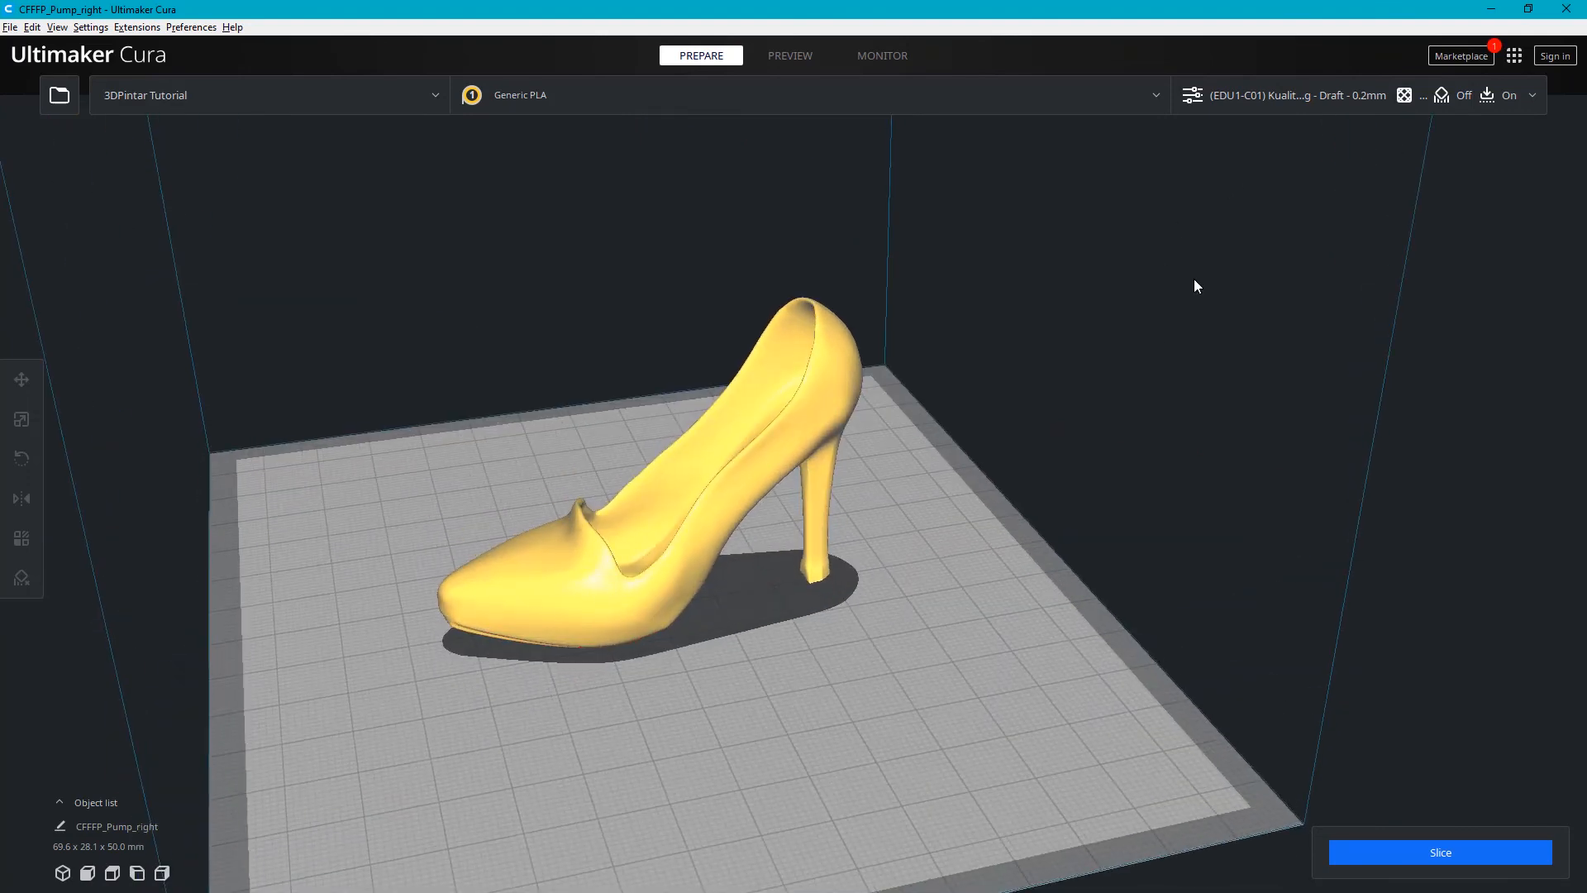
Step: Choose the (EDU1-C01) Kualitas Sedang + Support custom profile as the print settings for the shoe
{"action": "left_click", "coordinate": [1272, 101]}
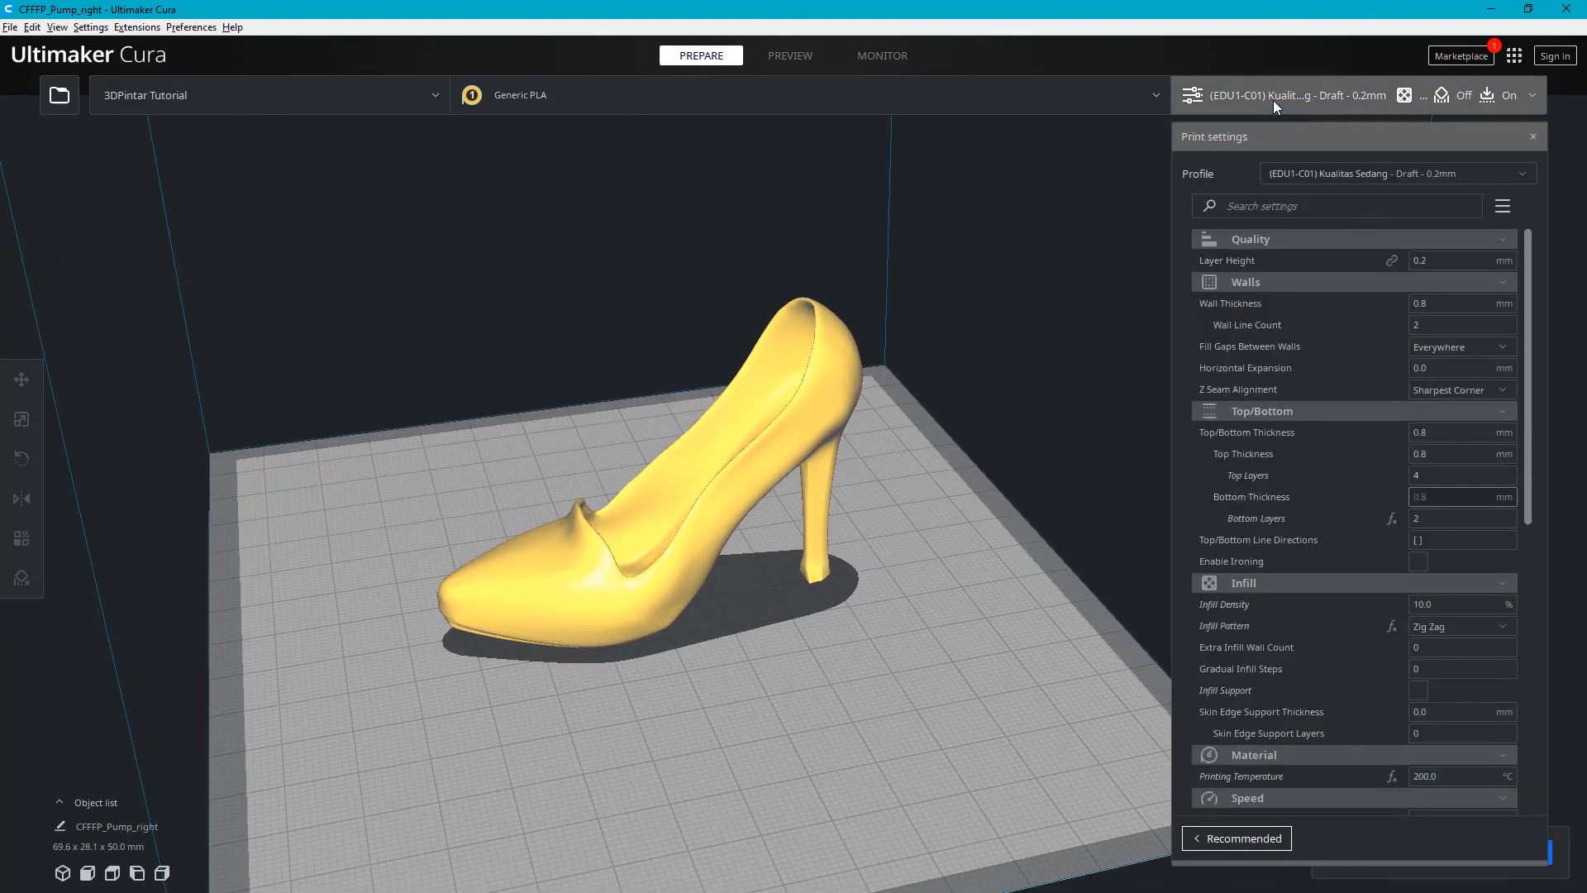
{"action": "left_click", "coordinate": [1357, 171]}
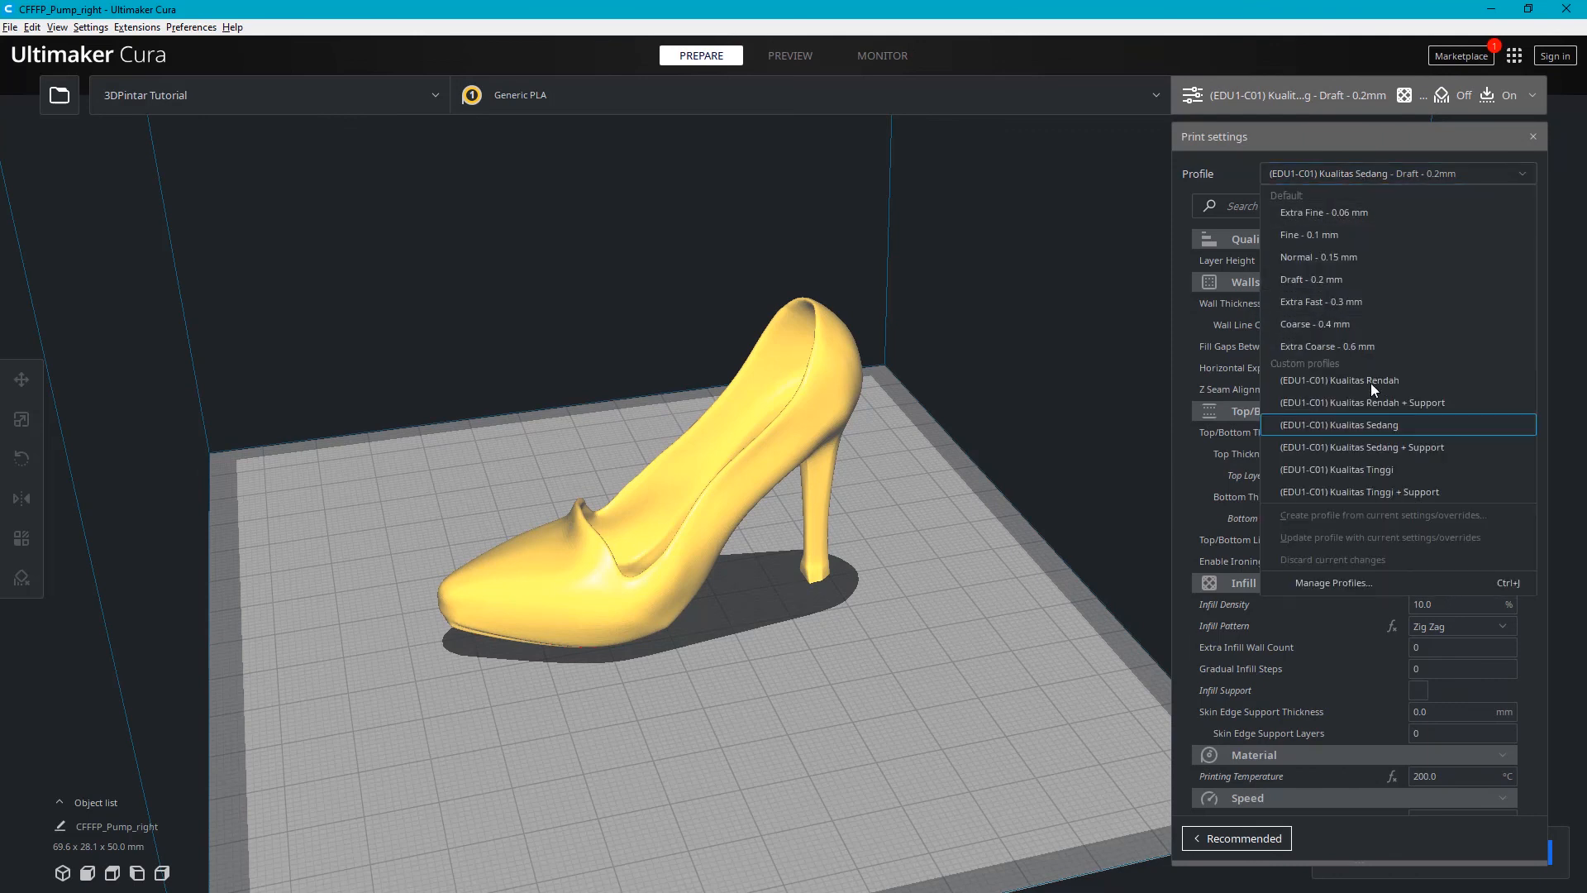
{"action": "left_click", "coordinate": [1384, 448]}
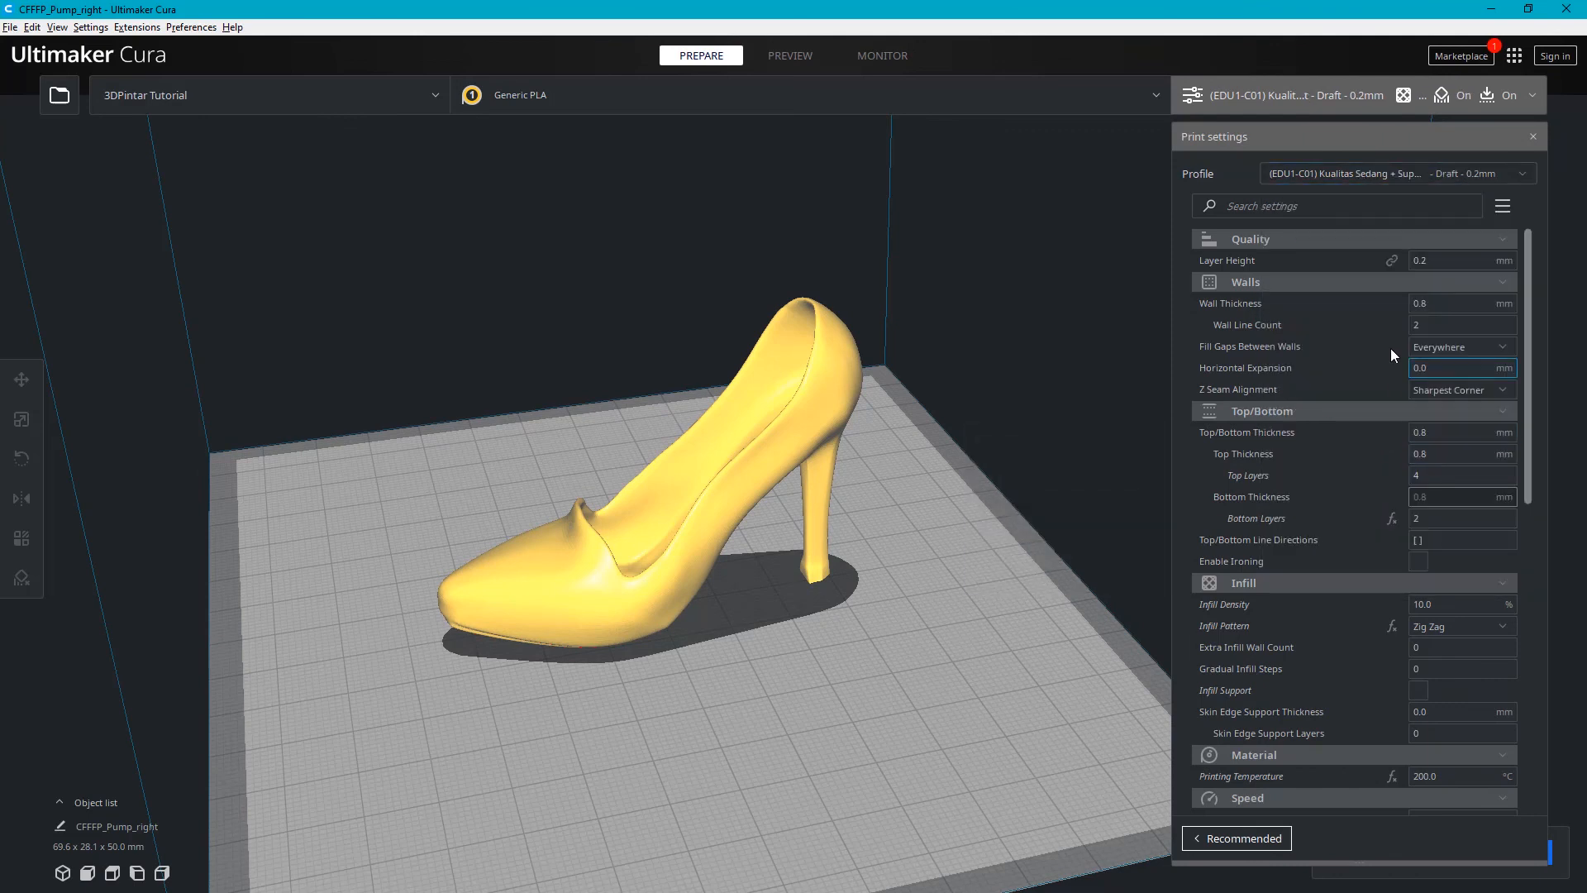
{"action": "left_click", "coordinate": [1287, 98]}
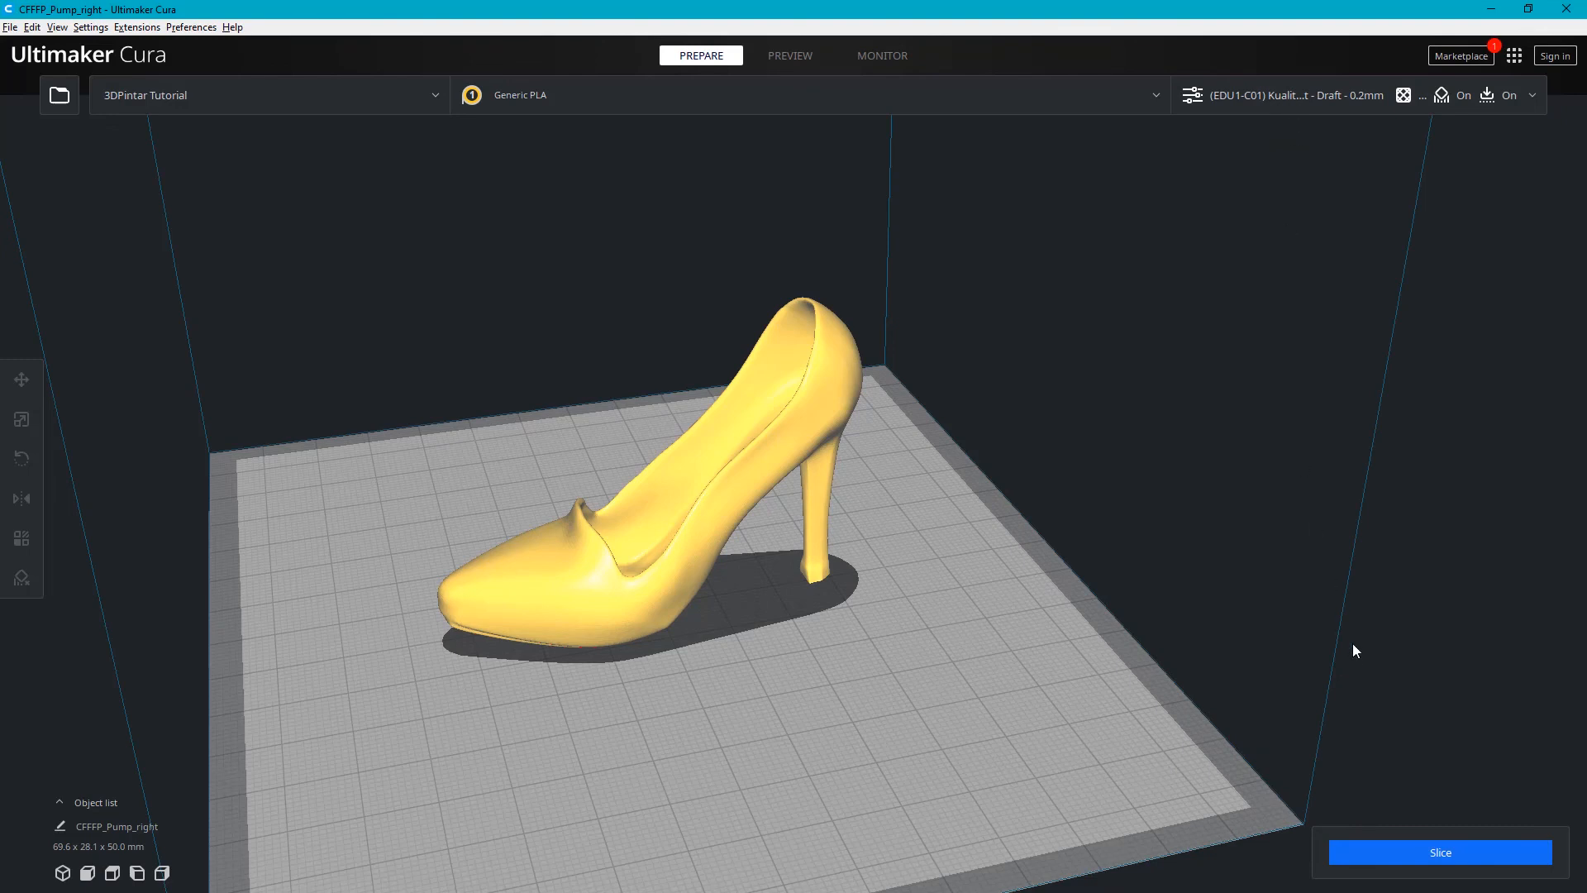
Step: Slice the shoe and inspect its complete layer preview with the supports up close
{"action": "left_click", "coordinate": [1411, 847]}
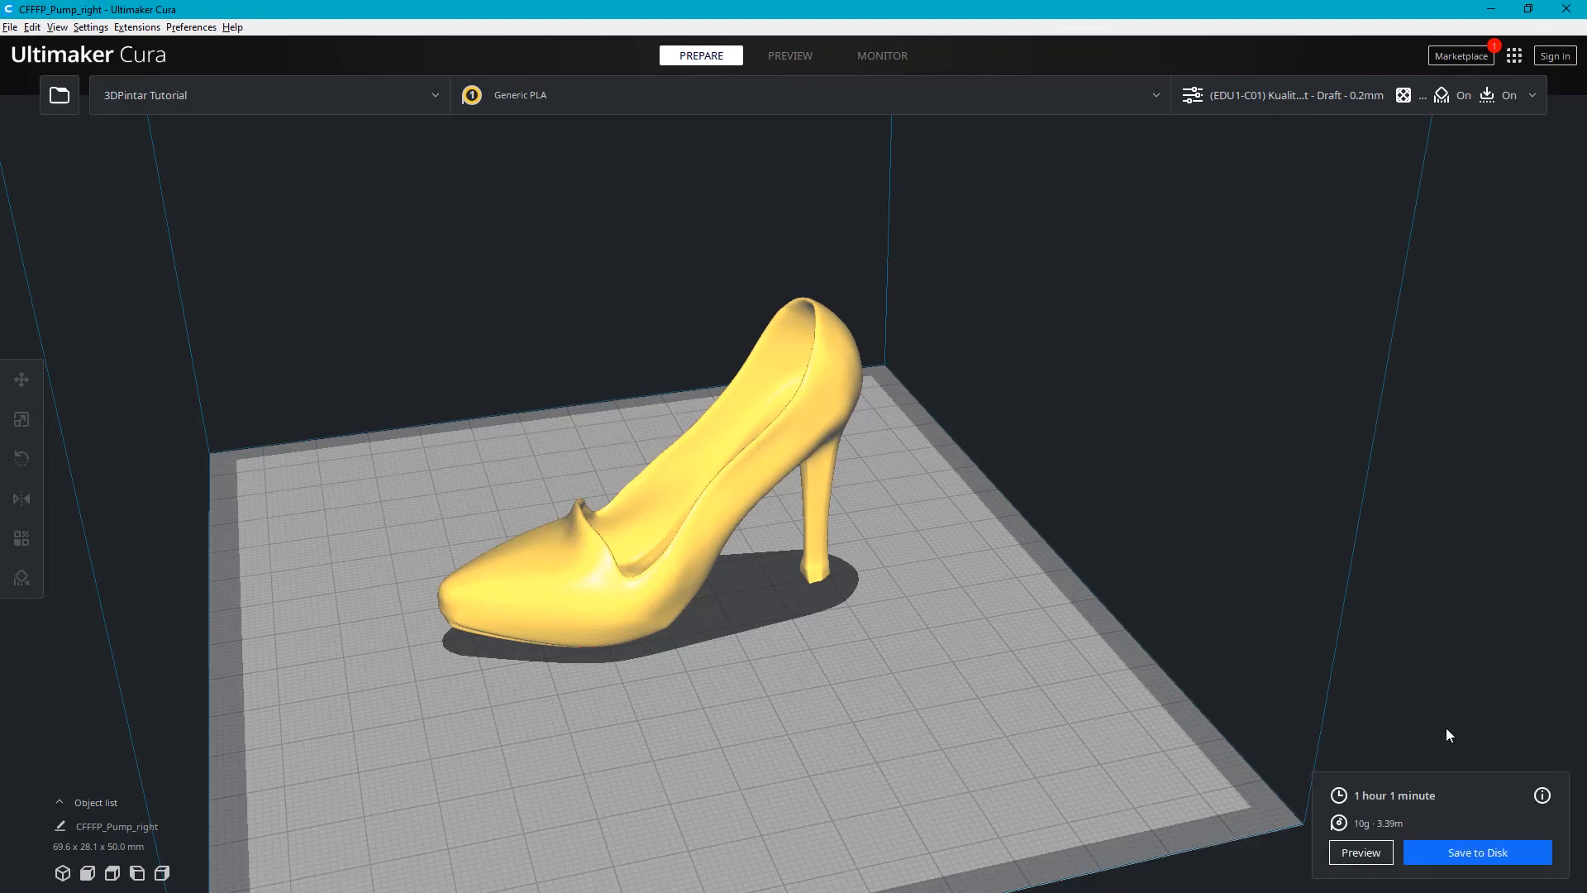
{"action": "left_click", "coordinate": [1368, 856]}
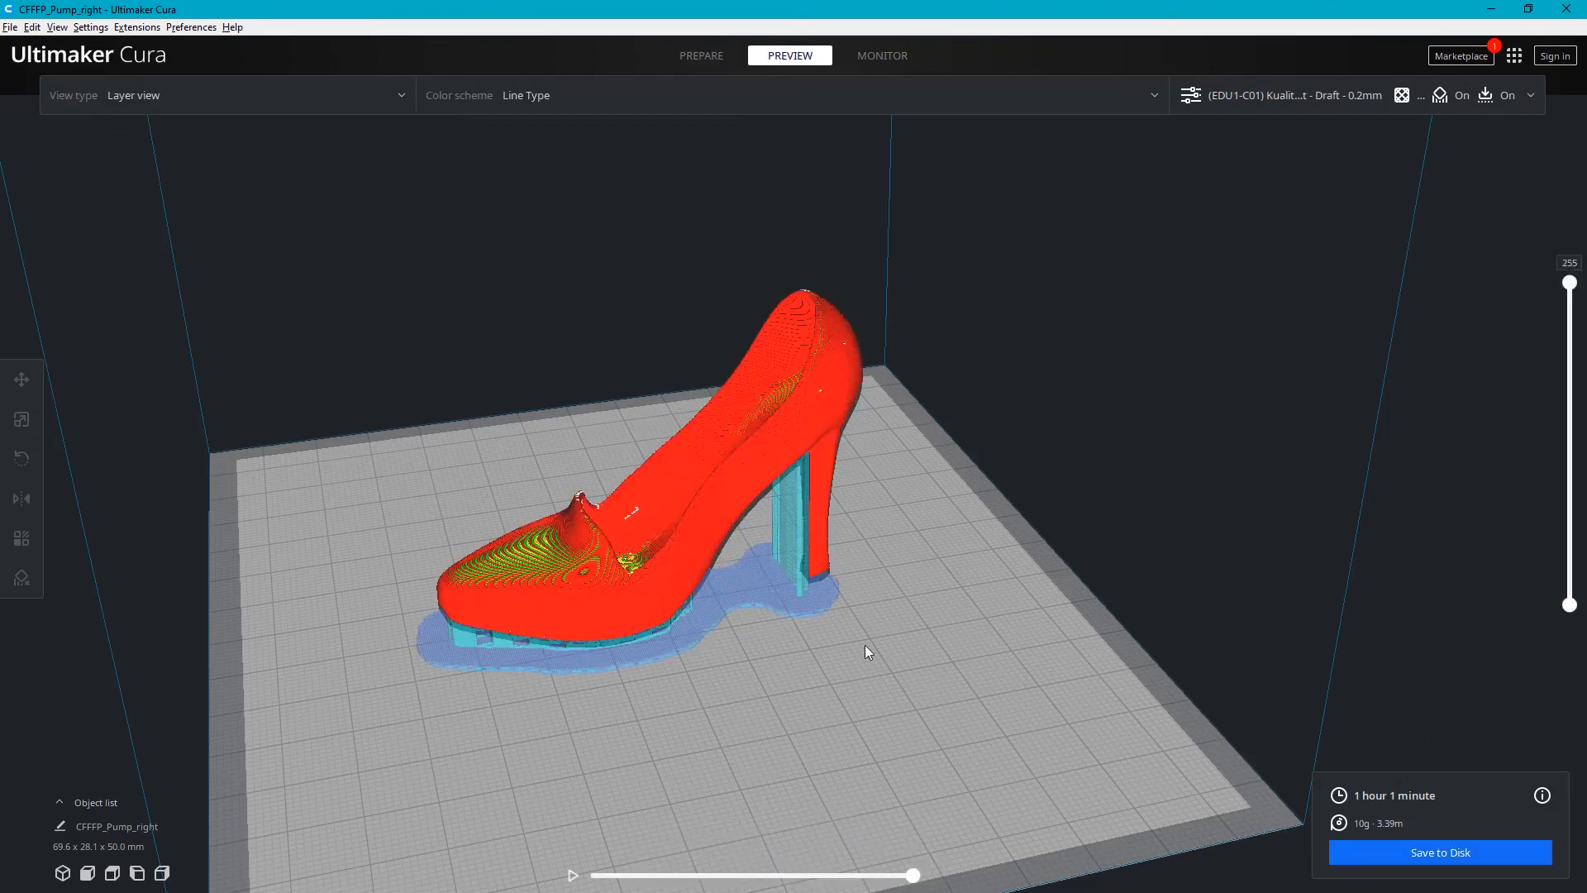
{"action": "scroll", "coordinate": [785, 659], "scroll_direction": "up", "scroll_amount": 5}
{"action": "right_click_drag", "start_coordinate": [899, 553], "coordinate": [843, 535]}
Step: Lower the shoe's preview to about layer 46, examine the supports inside and under it, and show all layers again
{"action": "left_click_drag", "start_coordinate": [1570, 283], "coordinate": [1536, 538]}
{"action": "right_click_drag", "start_coordinate": [1534, 535], "coordinate": [1186, 470]}
{"action": "scroll", "coordinate": [955, 552], "scroll_direction": "up", "scroll_amount": 5}
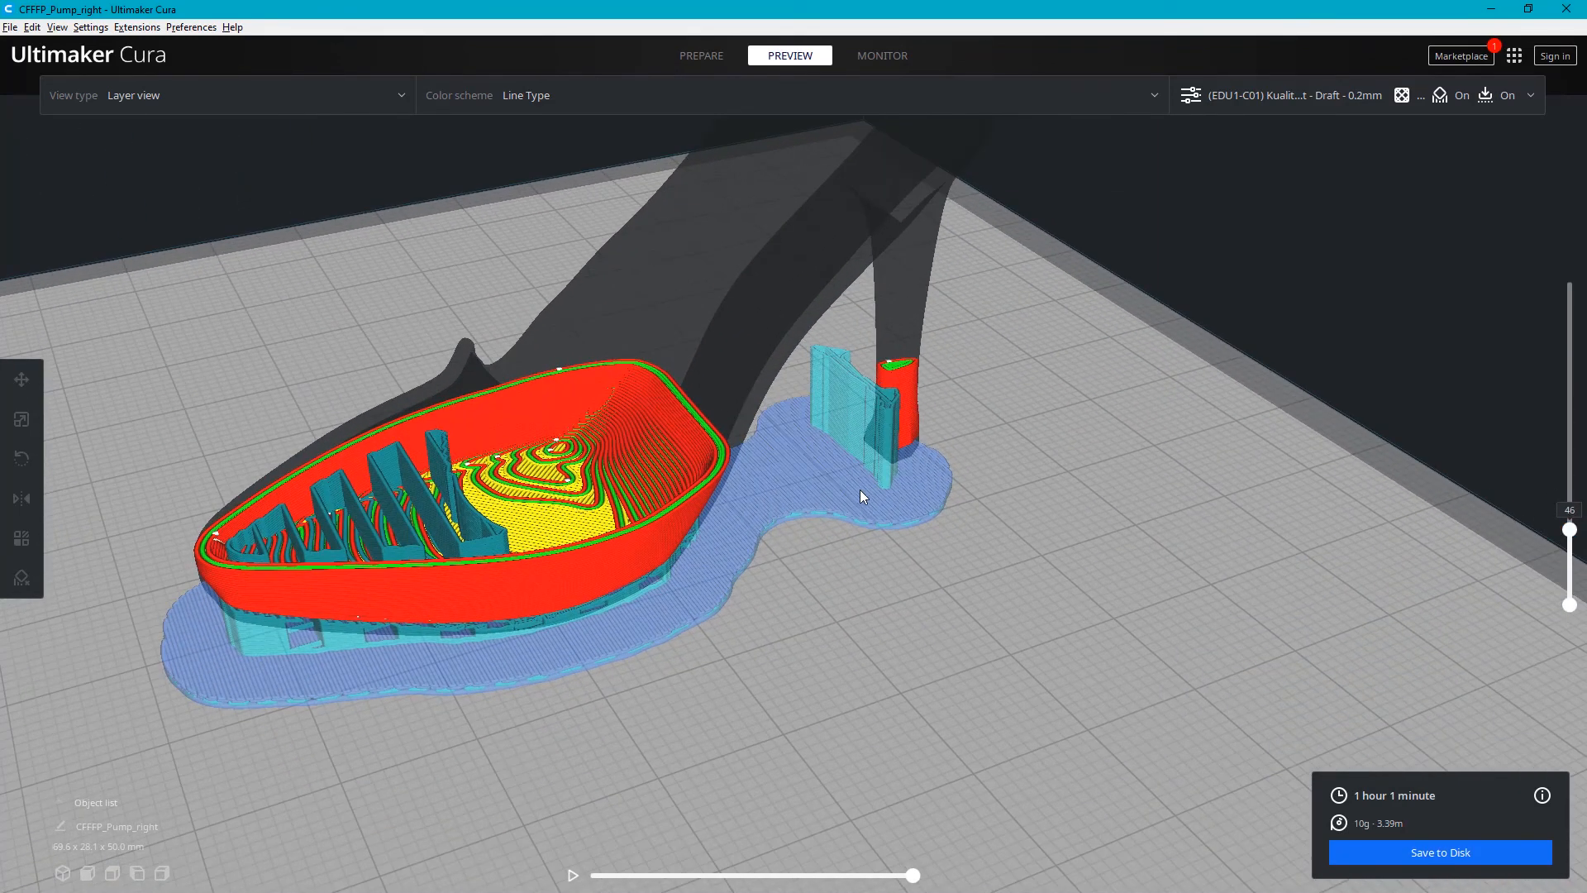
{"action": "left_click_drag", "start_coordinate": [1567, 529], "coordinate": [1584, 262]}
{"action": "right_click_drag", "start_coordinate": [1075, 612], "coordinate": [1064, 543]}
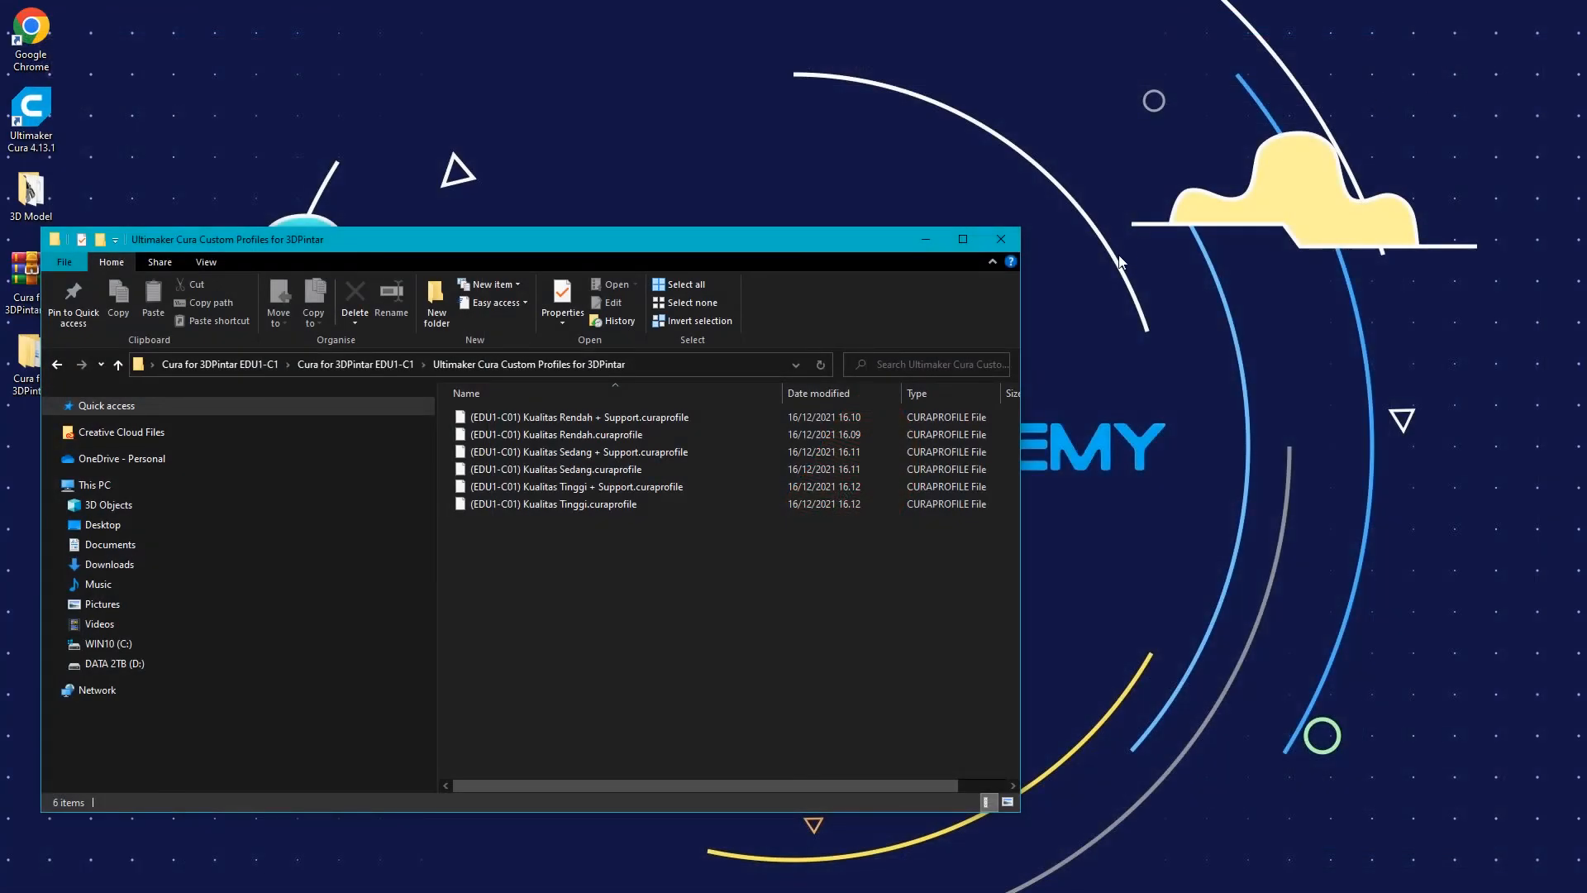
Step: Close the Ultimaker Cura Custom Profiles for 3DPintar folder window on the desktop
{"action": "left_click", "coordinate": [1005, 245]}
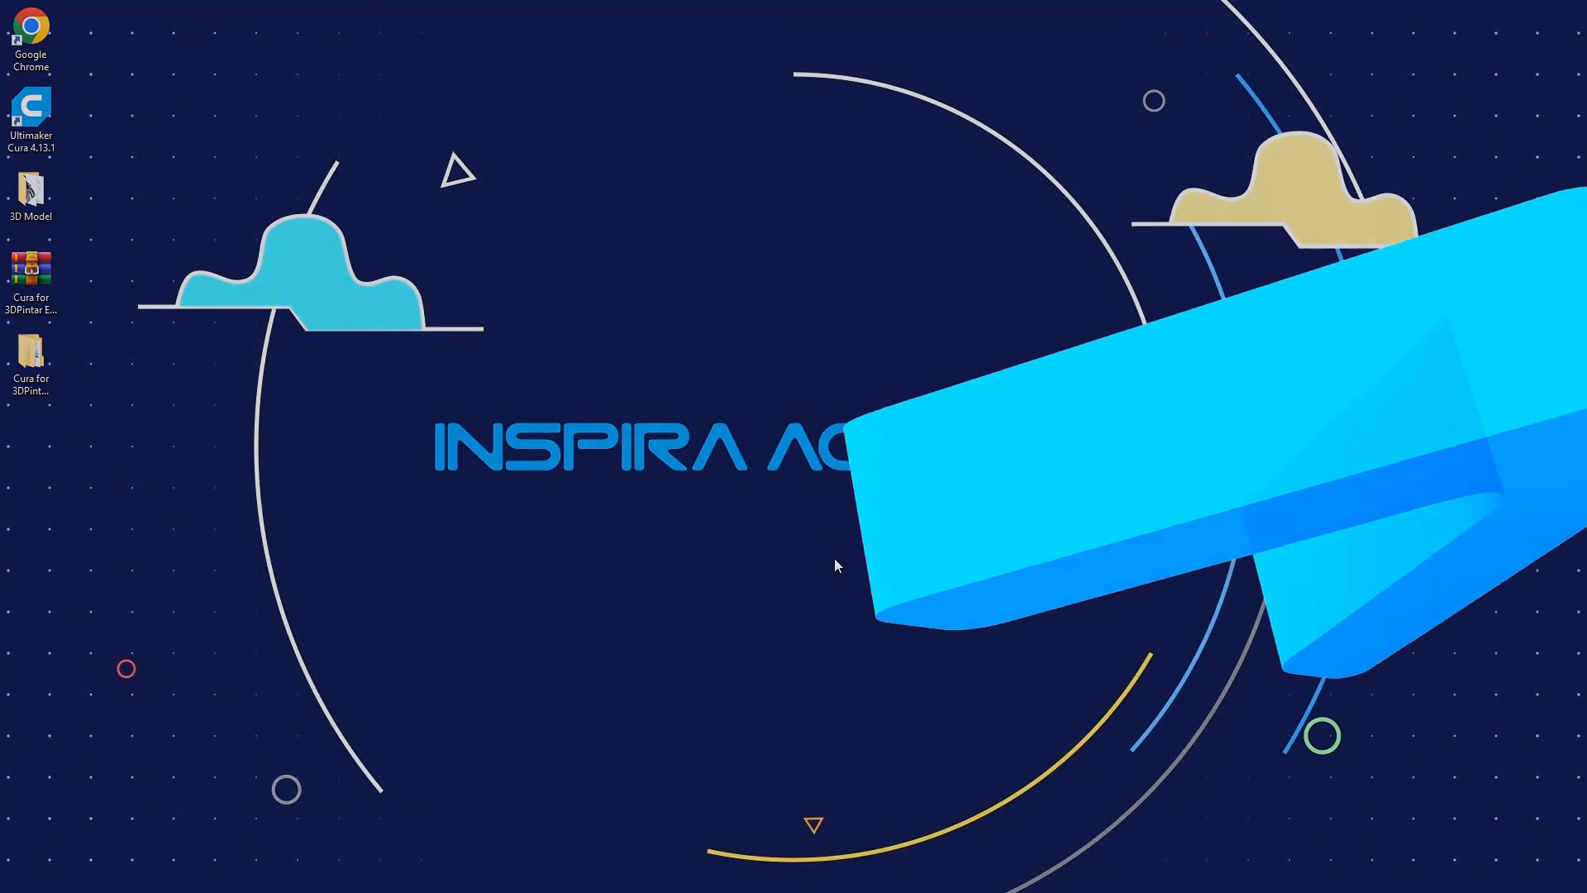